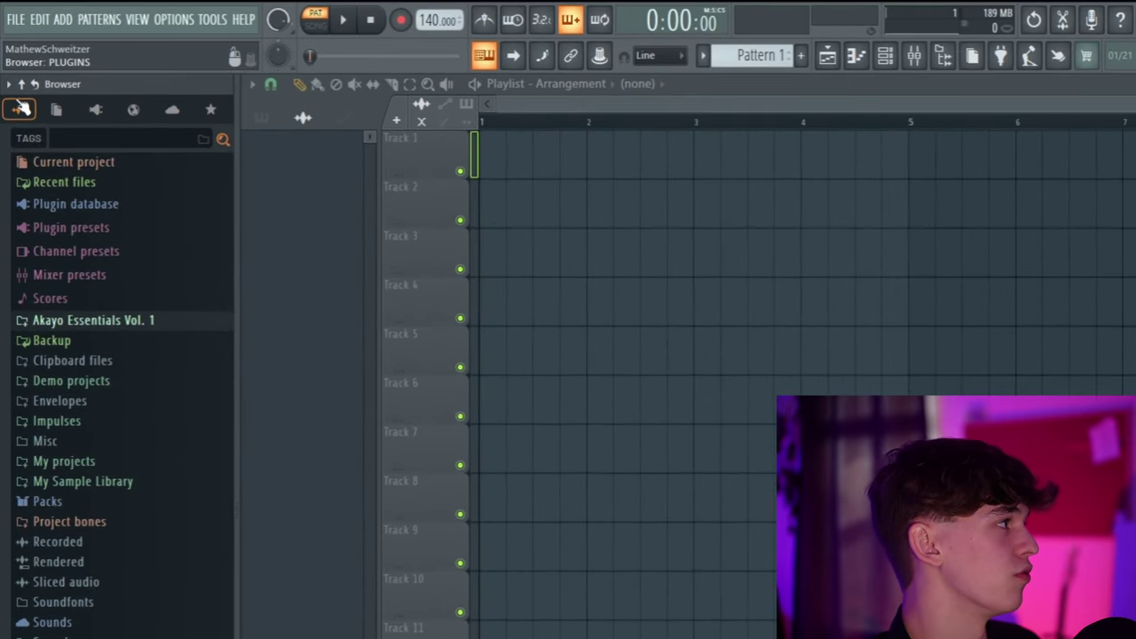
Step: Create a new project from the Empty template, discarding the changes to untitled.flp
click(15, 18)
mouse_move(30, 56)
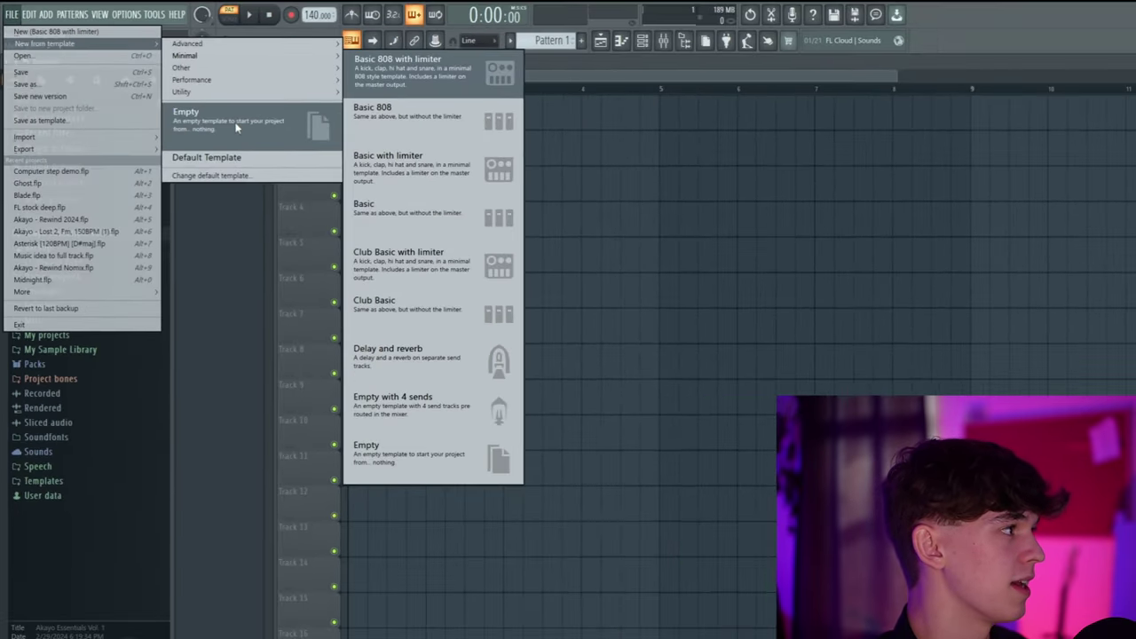
click(236, 128)
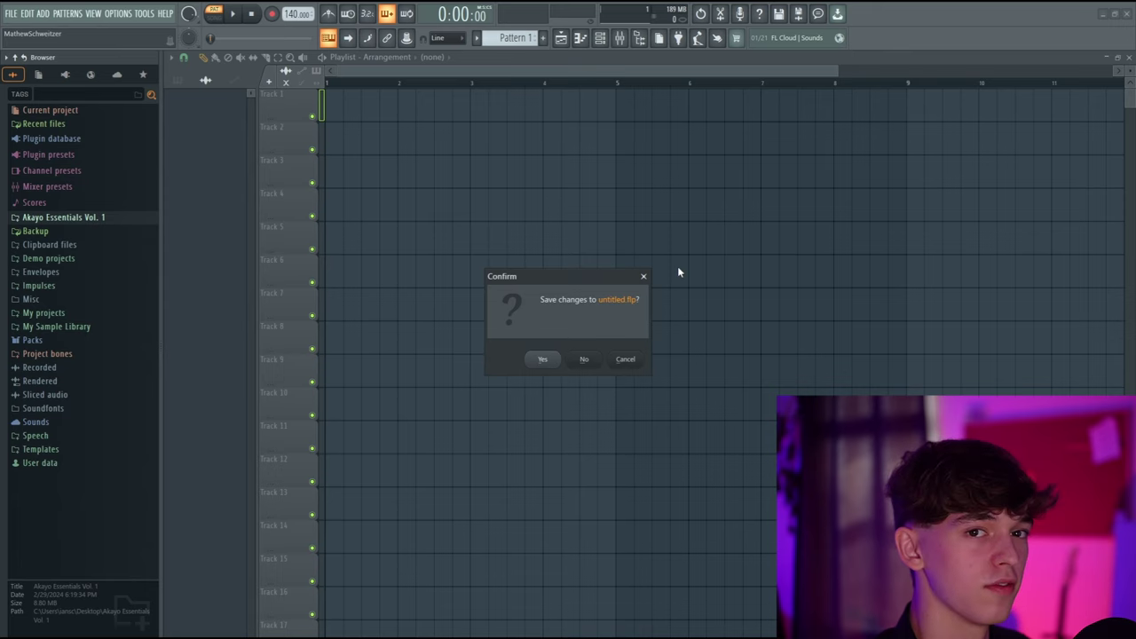
click(584, 359)
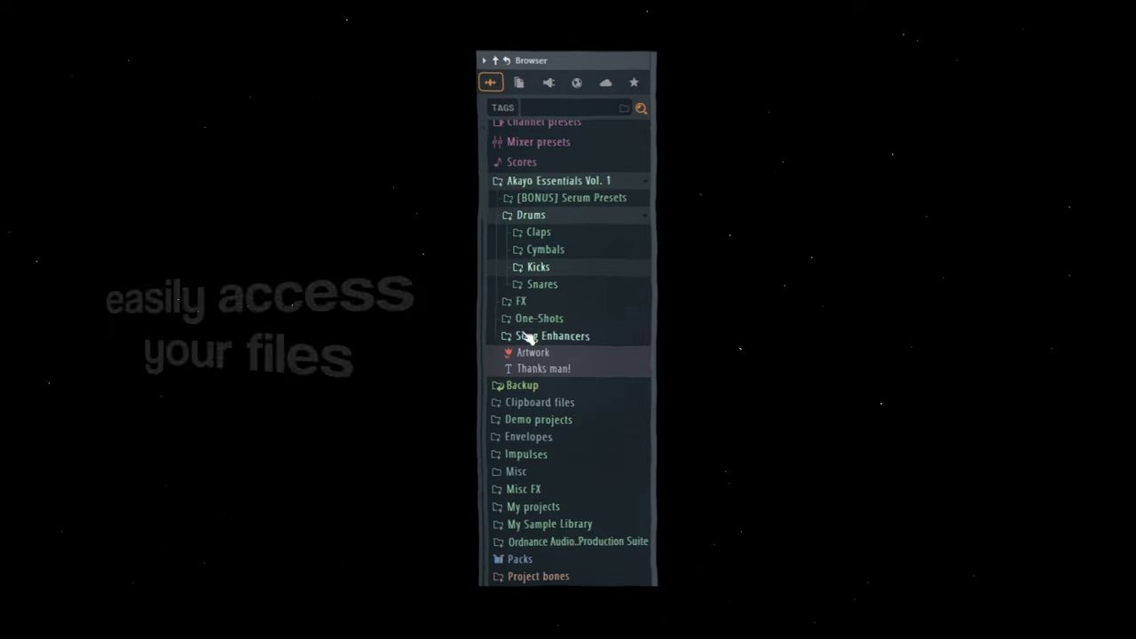
Step: Look through the browser's folders and its project, plugin and online sound categories, returning to the view of all content
click(543, 336)
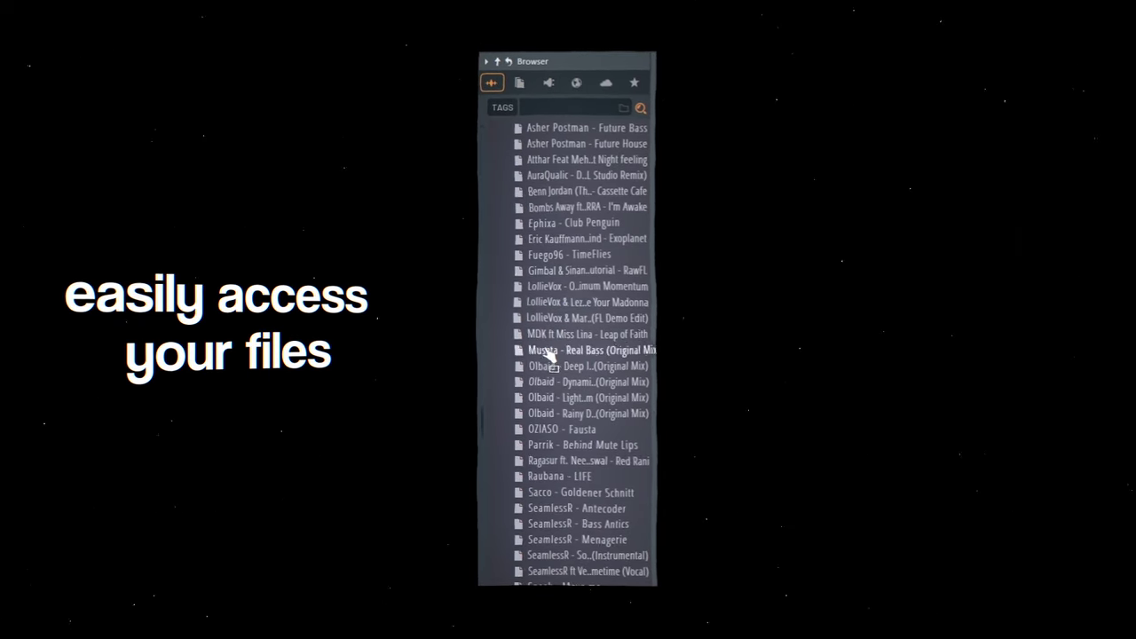
scroll(545, 360, down, 6)
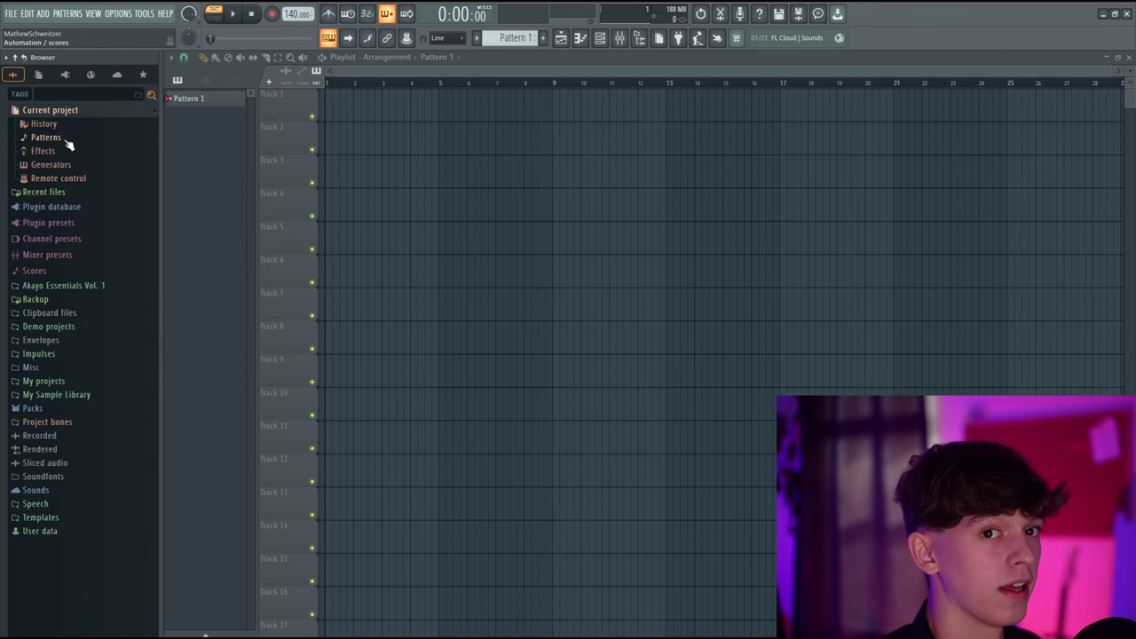
click(64, 112)
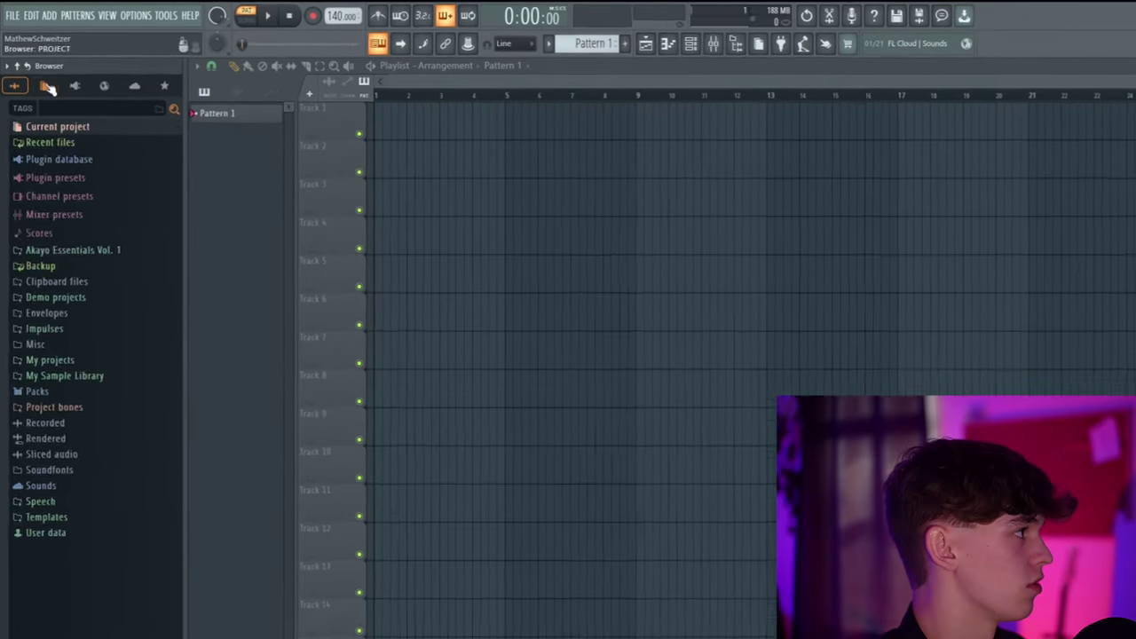
click(38, 75)
click(64, 75)
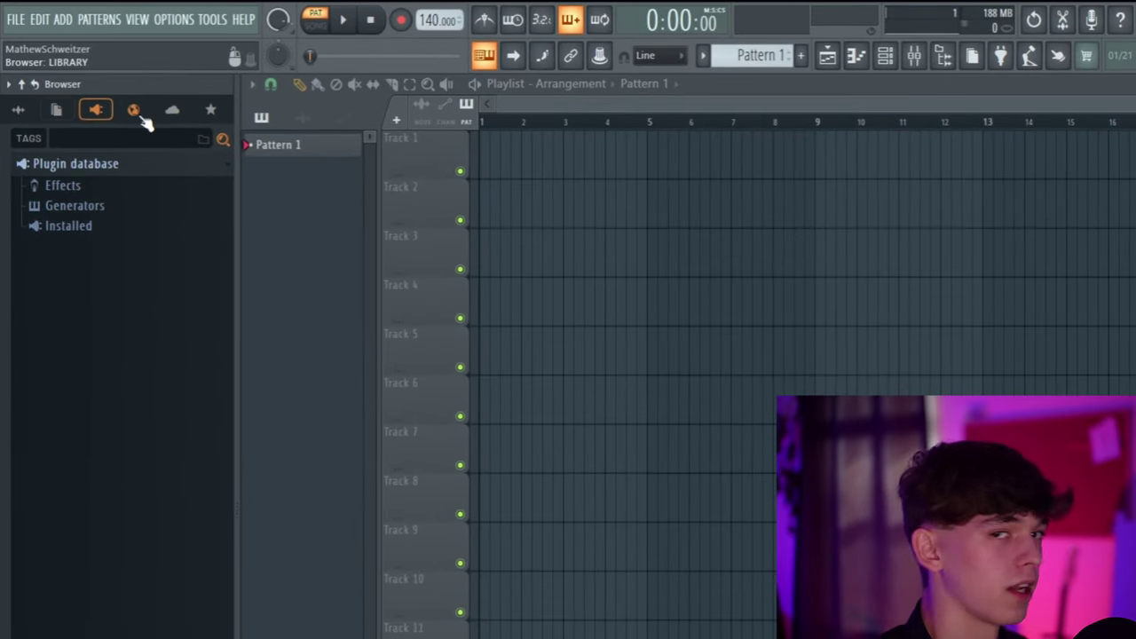
click(135, 111)
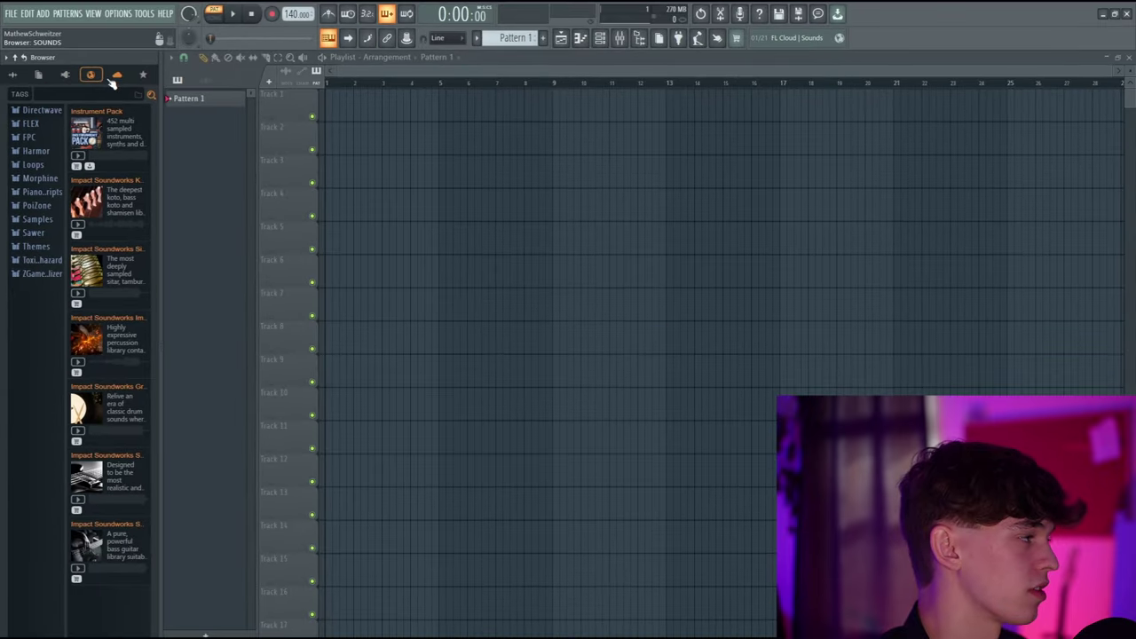
click(14, 74)
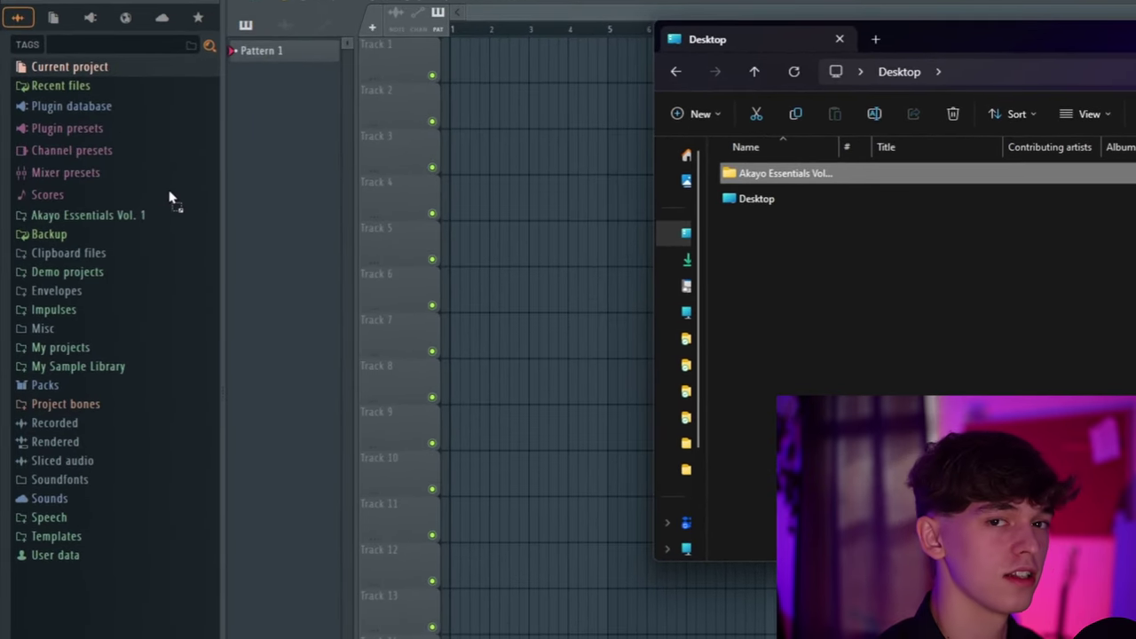
Step: Add the Akayo Essentials Vol. 1 folder from the desktop to the browser
drag(170, 195, 169, 211)
click(543, 314)
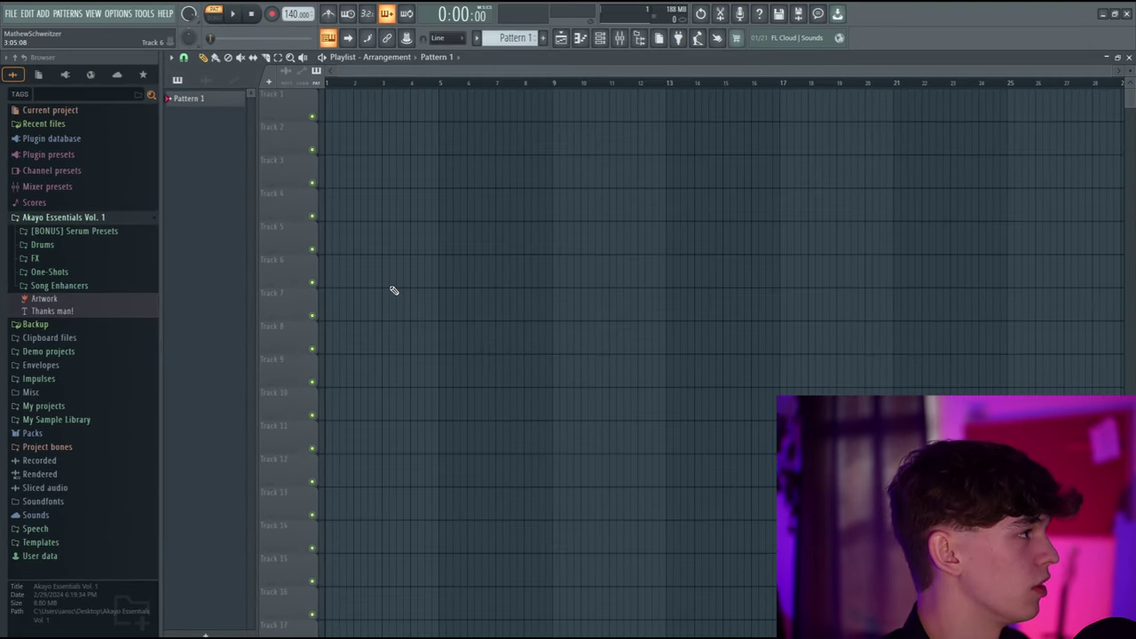
Step: Remove F:\My Sample Library\ from the browser's extra search folders in the file settings
click(129, 12)
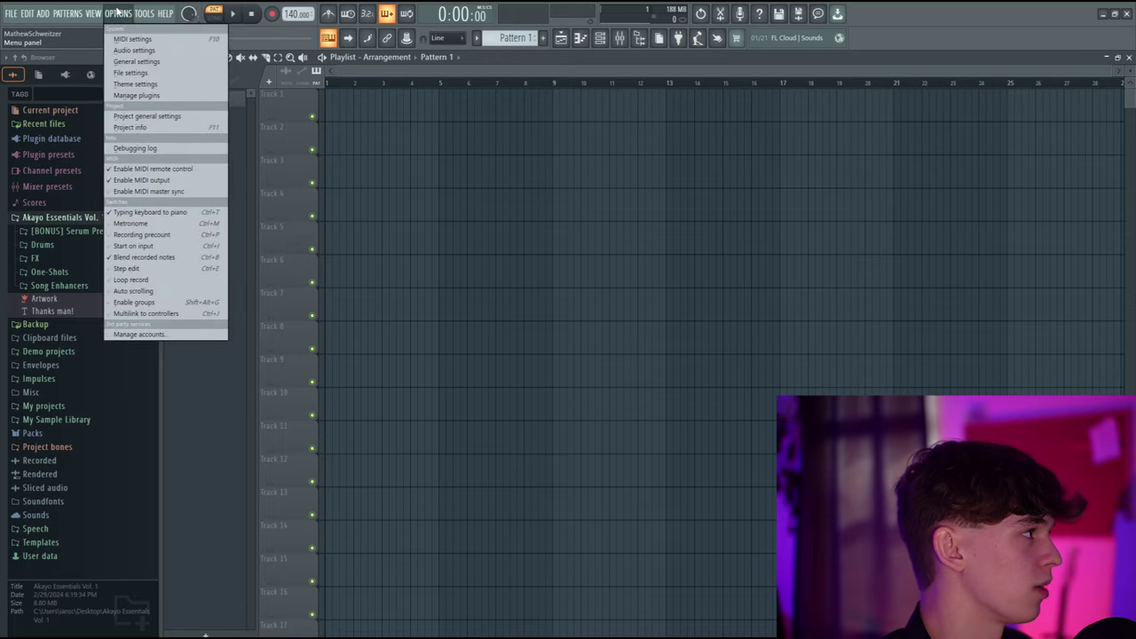
click(129, 74)
click(404, 250)
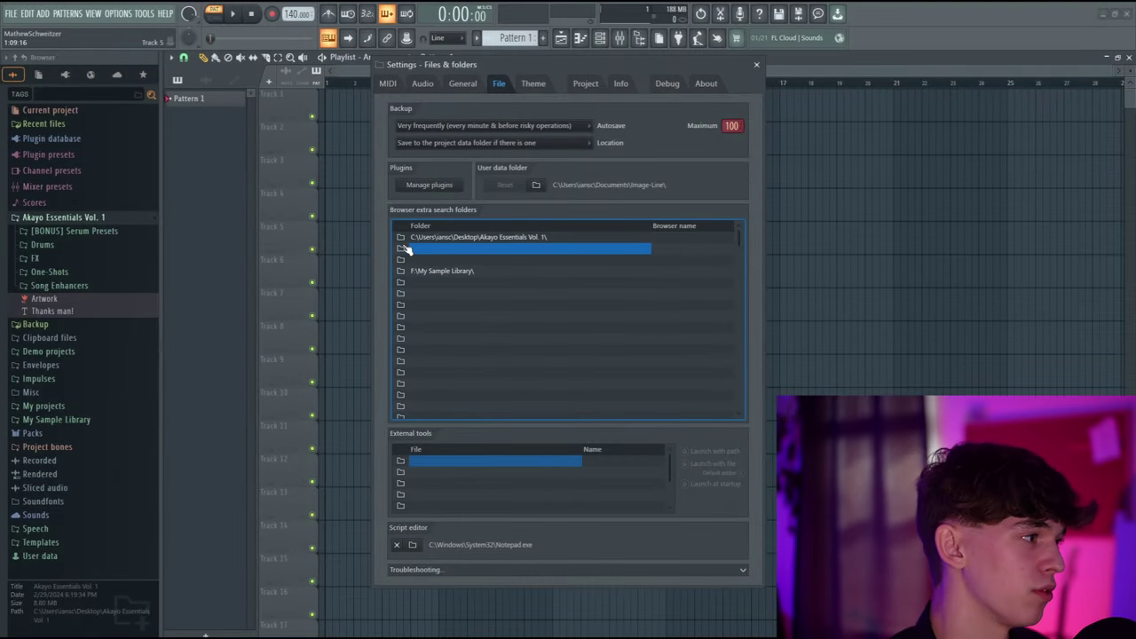
click(467, 273)
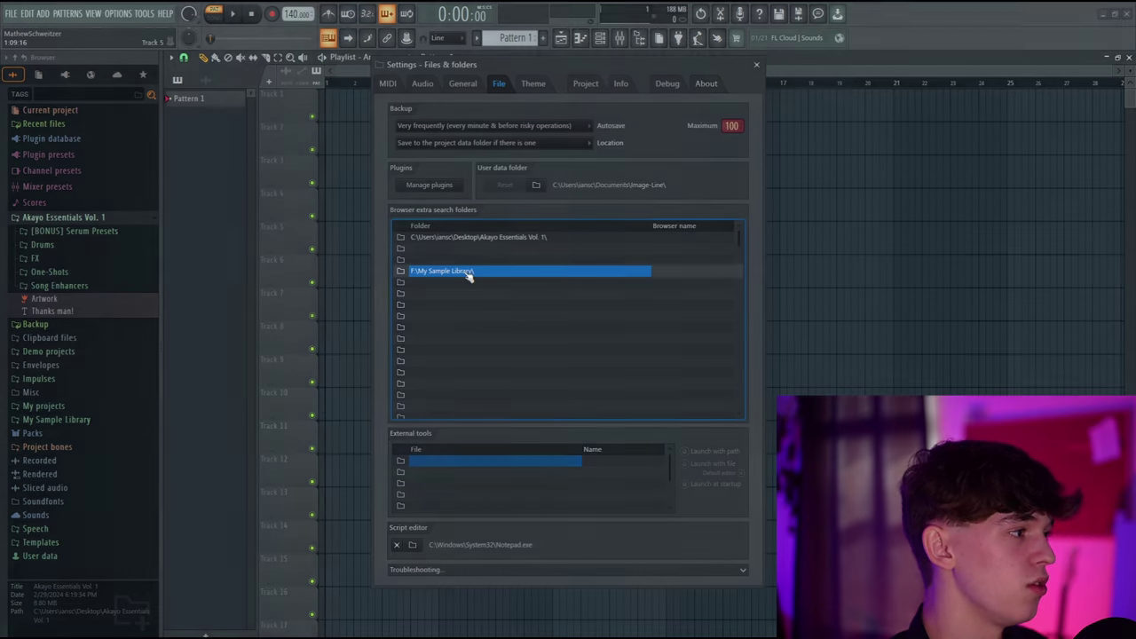
key(Delete)
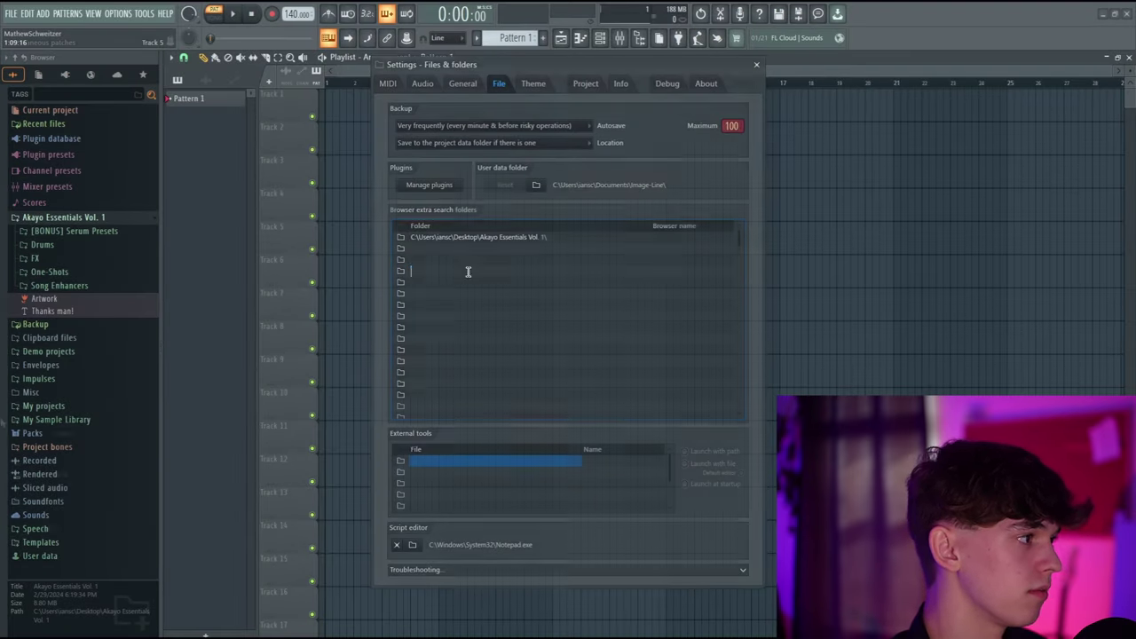
key(Escape)
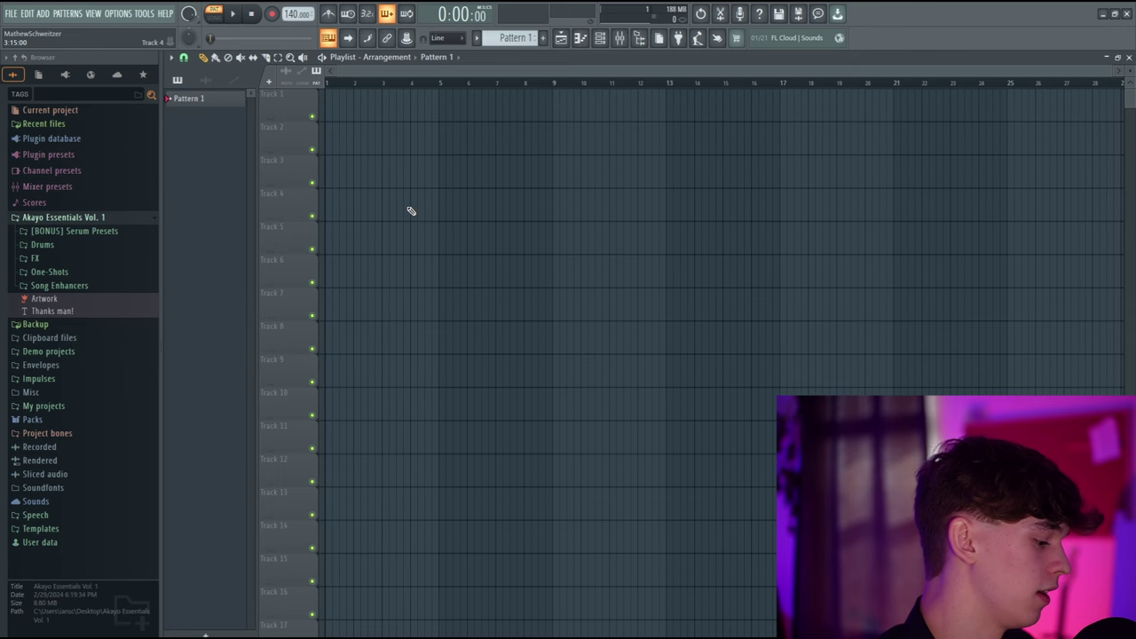
Step: Examine the Channel rack and the Sampler channel's settings, closing both when done
key(F6)
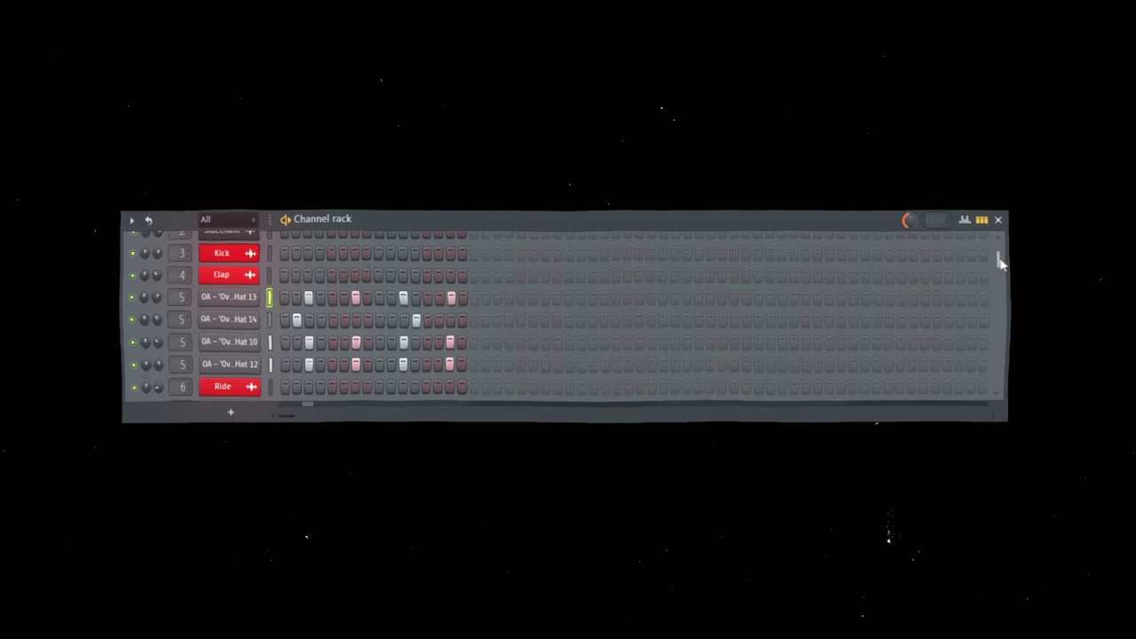
mouse_move(1000, 254)
mouse_down()
mouse_move(981, 385)
mouse_move(1001, 254)
mouse_up()
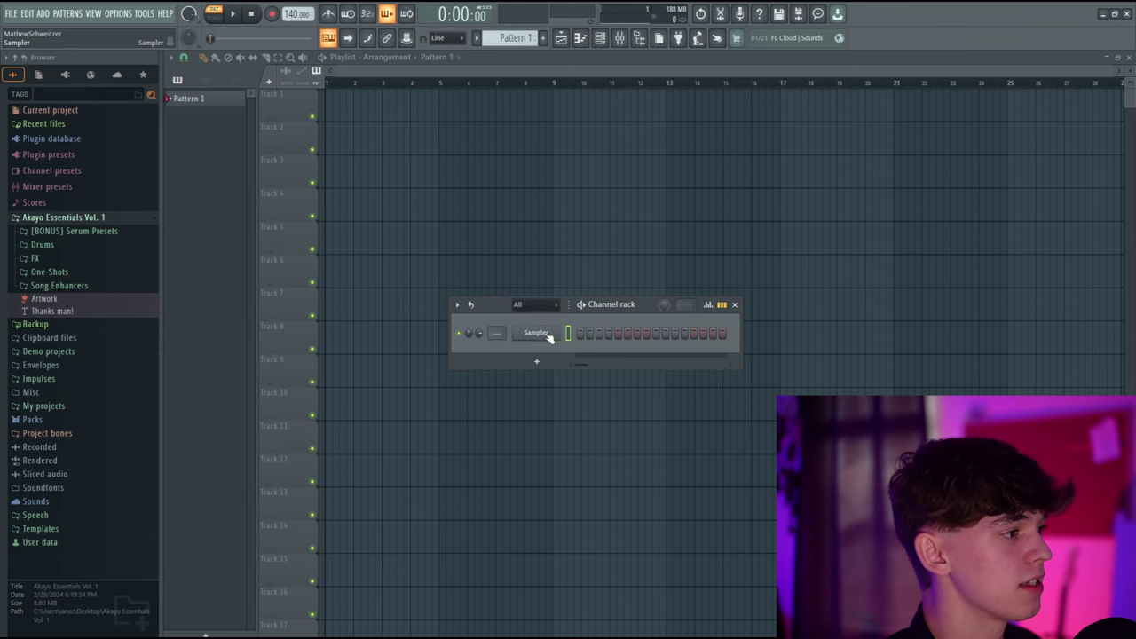
click(543, 333)
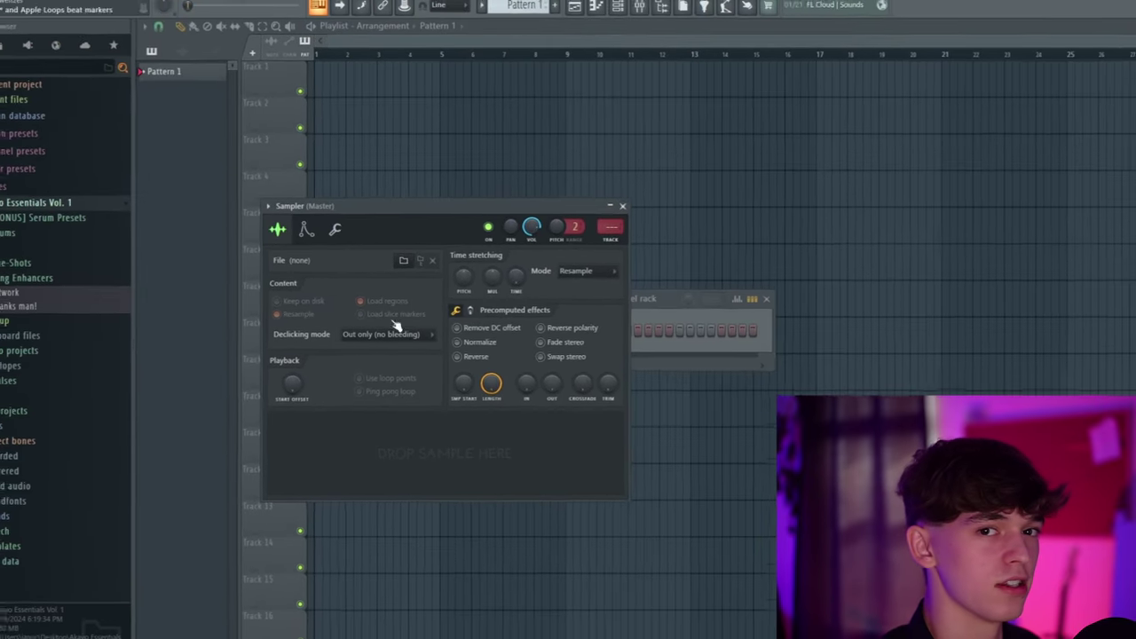
click(604, 220)
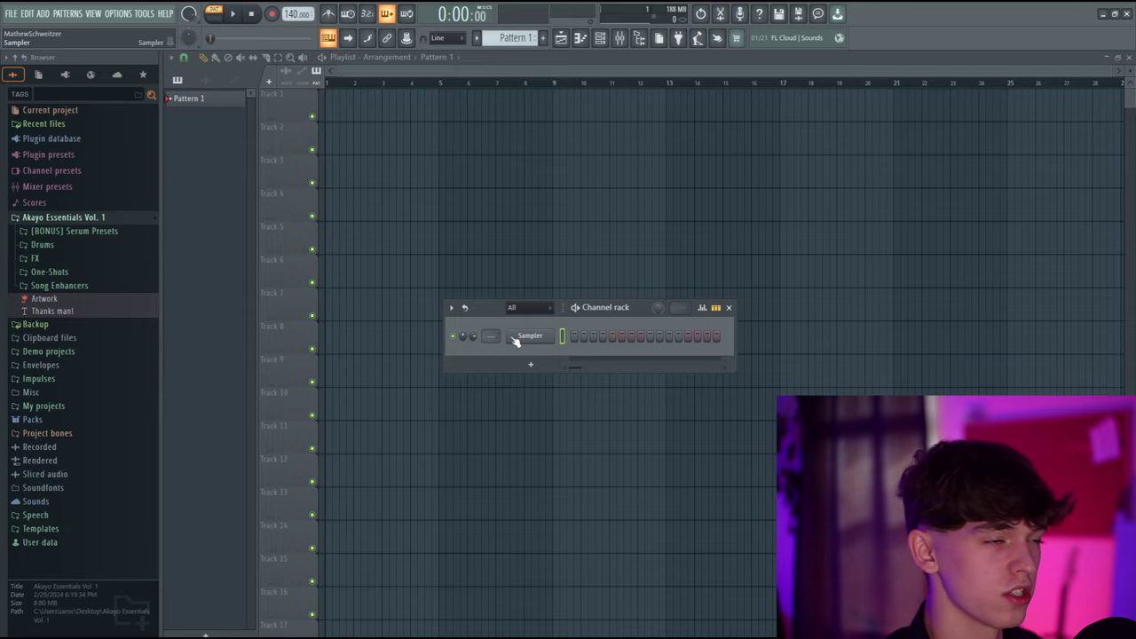
drag(605, 307, 688, 321)
key(F6)
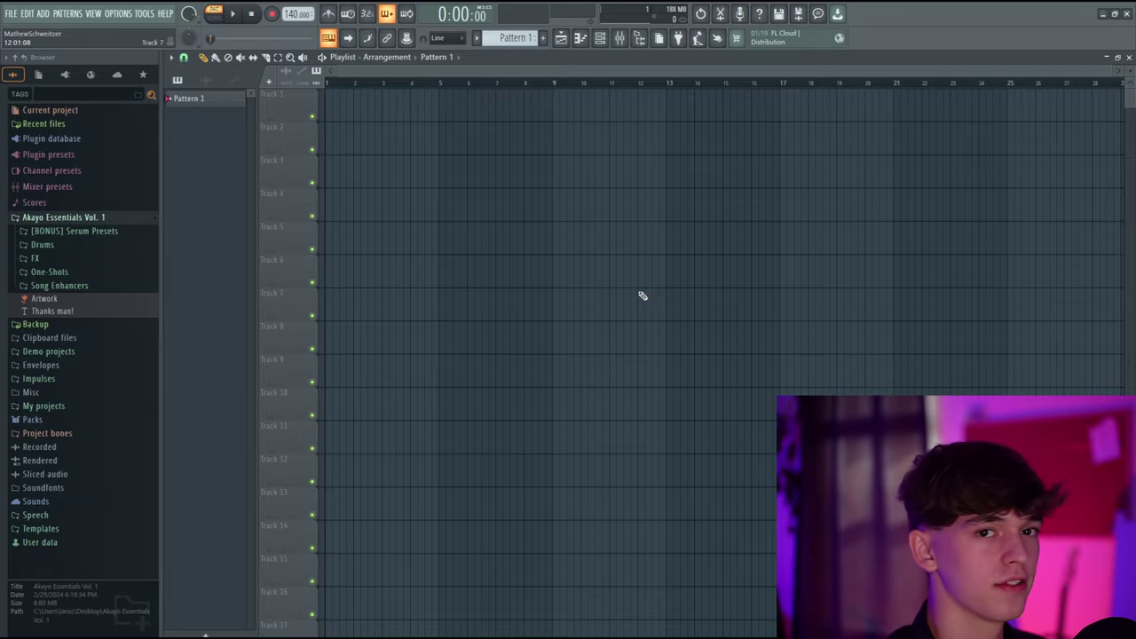
Step: View the piano roll, the mixer, the playlist and the Channel rack one after another
key(F7)
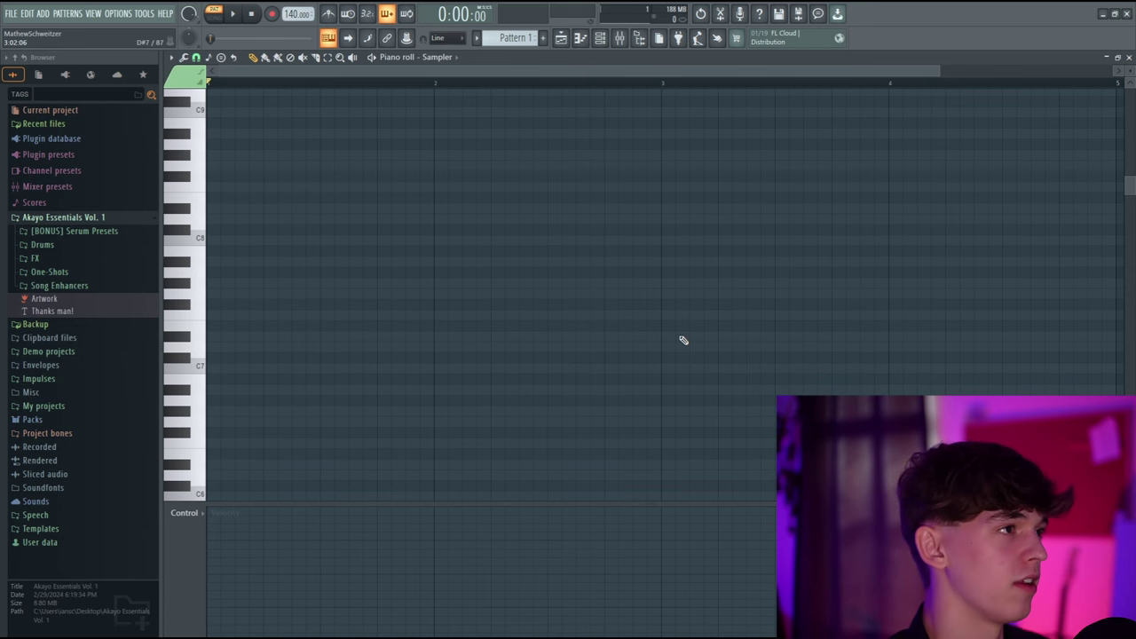
key(F9)
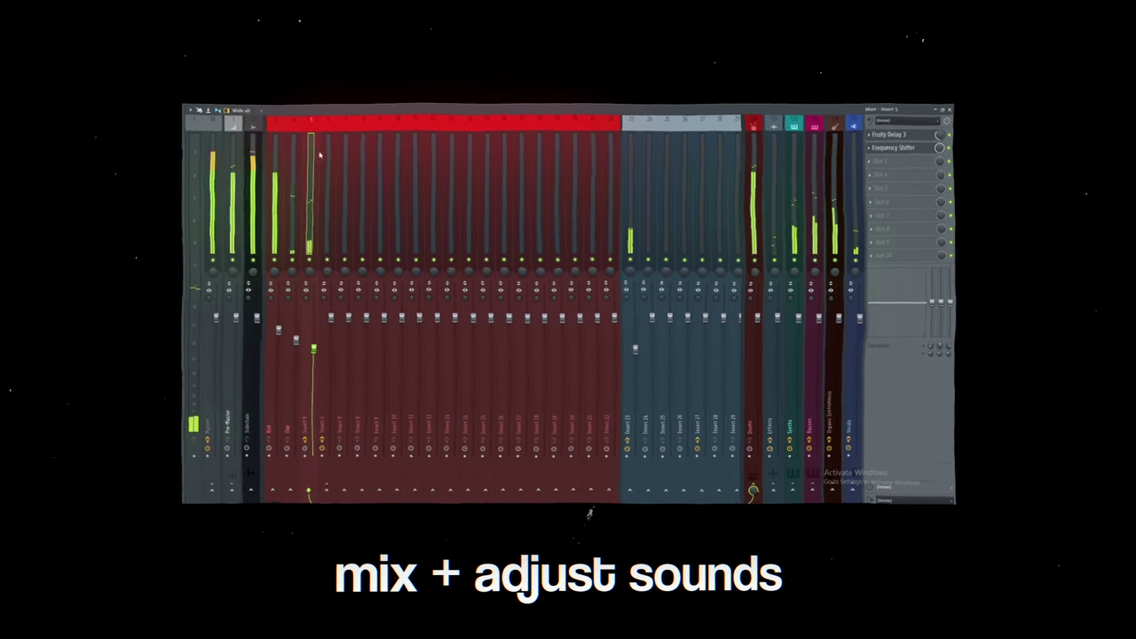
click(328, 157)
click(349, 160)
click(384, 160)
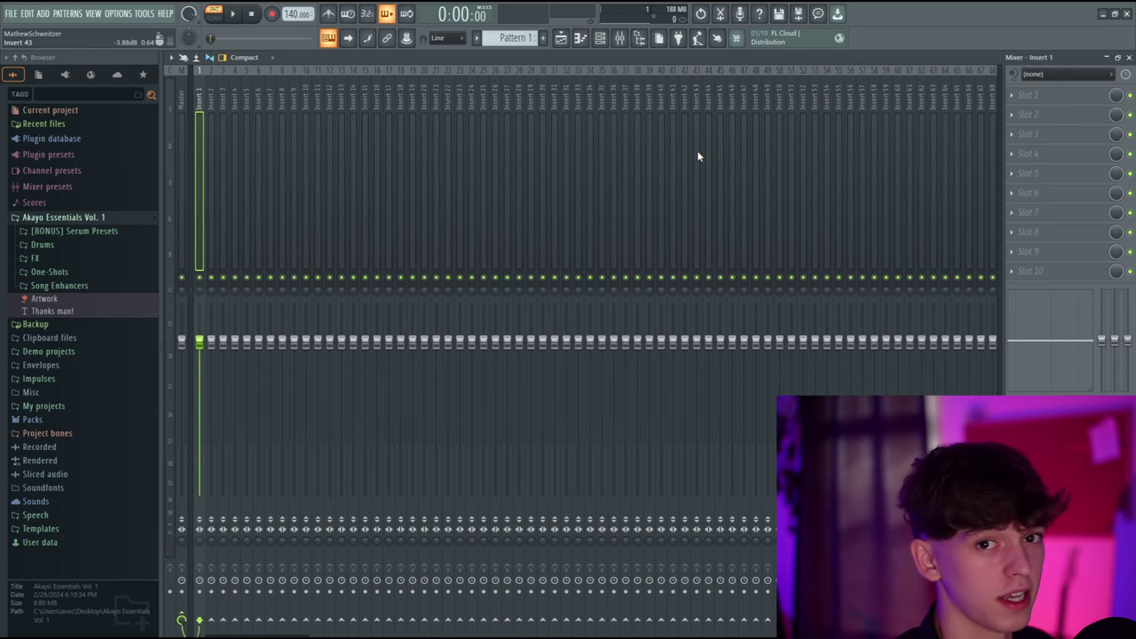
key(F5)
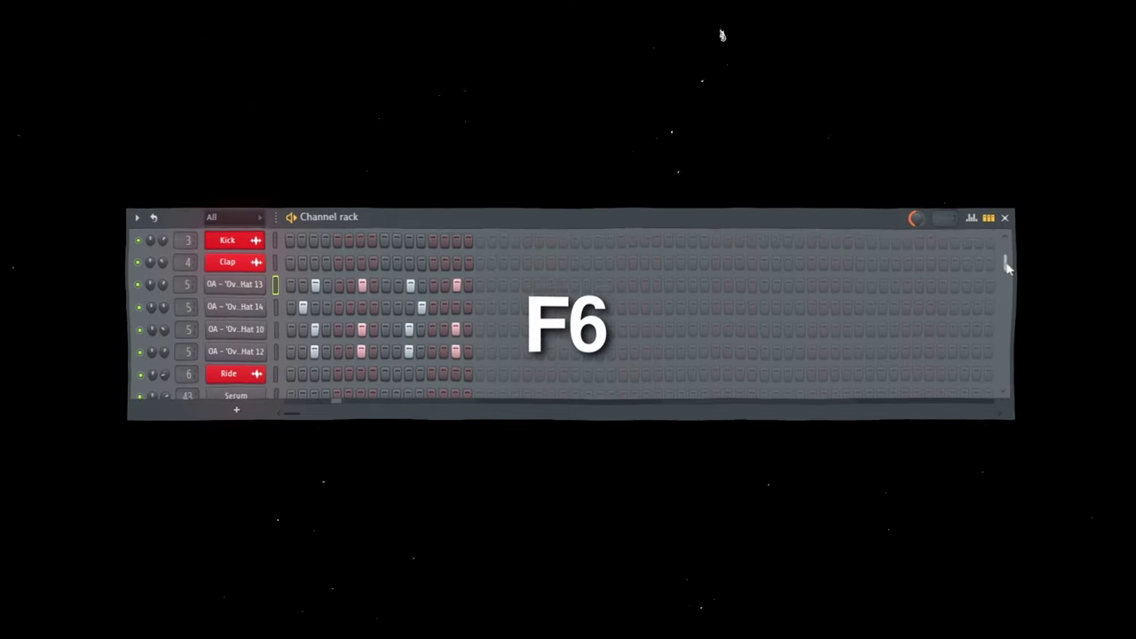
drag(1003, 254, 1003, 281)
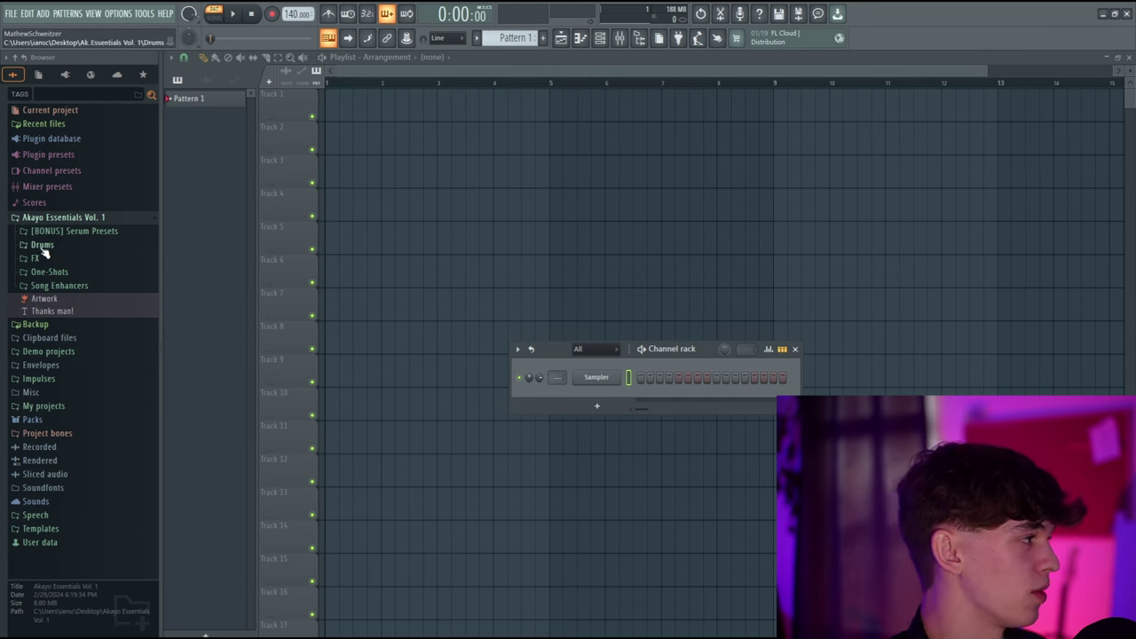
Step: Audition several kick samples in the Drums > Kicks folder of Akayo Essentials Vol. 1, ending on Kick 18
click(42, 245)
click(48, 286)
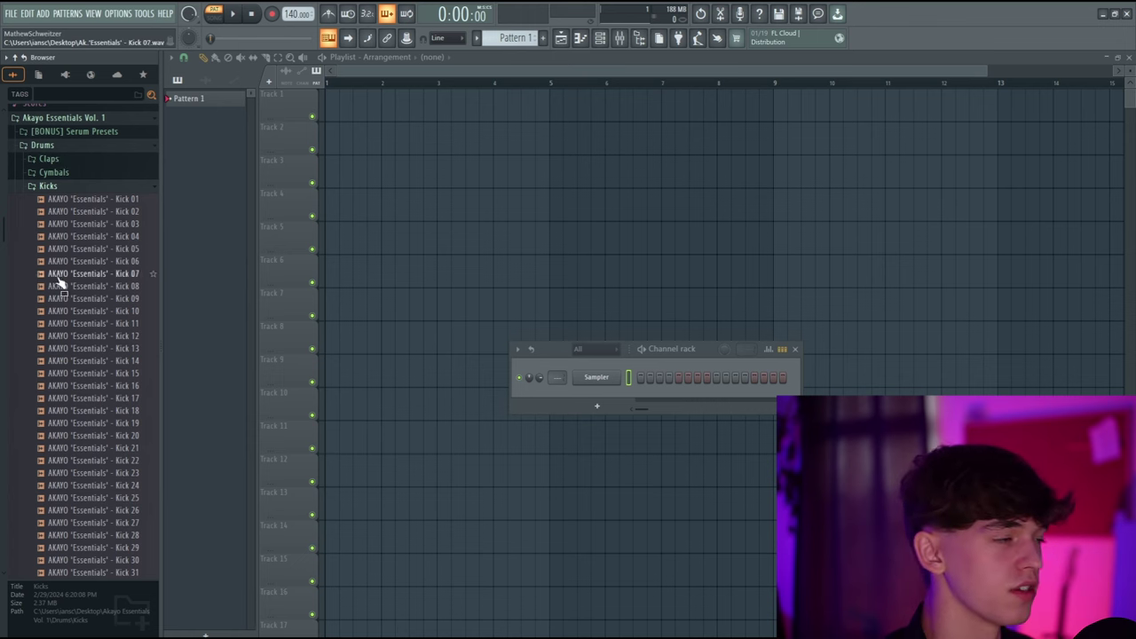
click(105, 213)
click(103, 298)
click(104, 347)
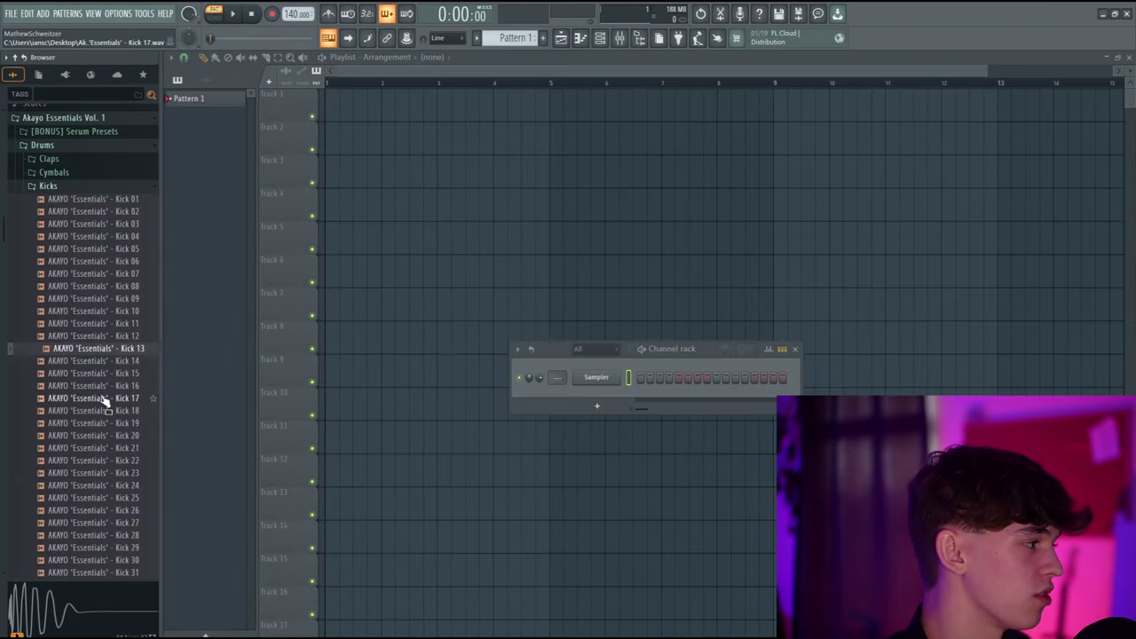
click(88, 375)
click(88, 386)
click(86, 410)
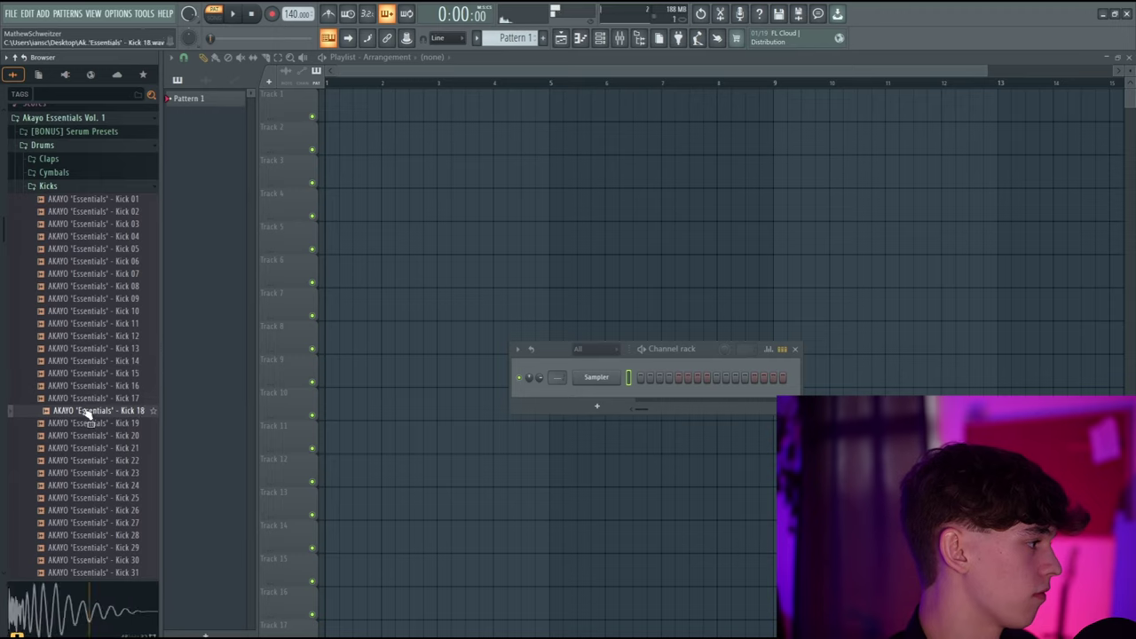
click(85, 425)
click(85, 412)
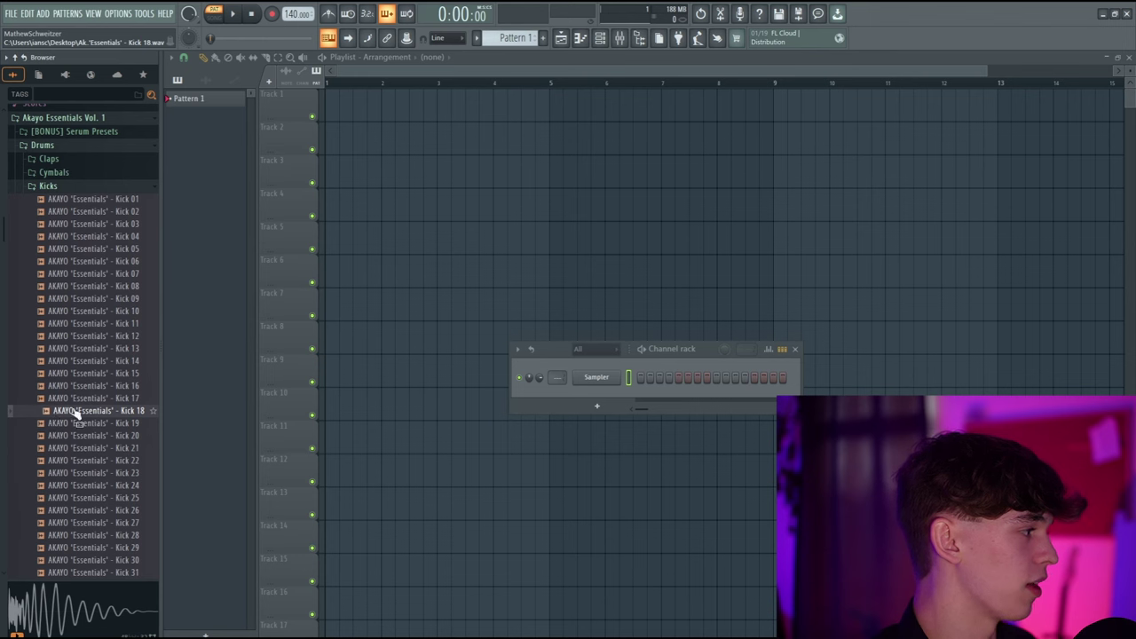
Step: Place the AKAYO 'Essentials' - Kick 18 sample on Track 1 of the playlist at the start of bar 1
drag(77, 414, 13, 436)
drag(165, 254, 329, 108)
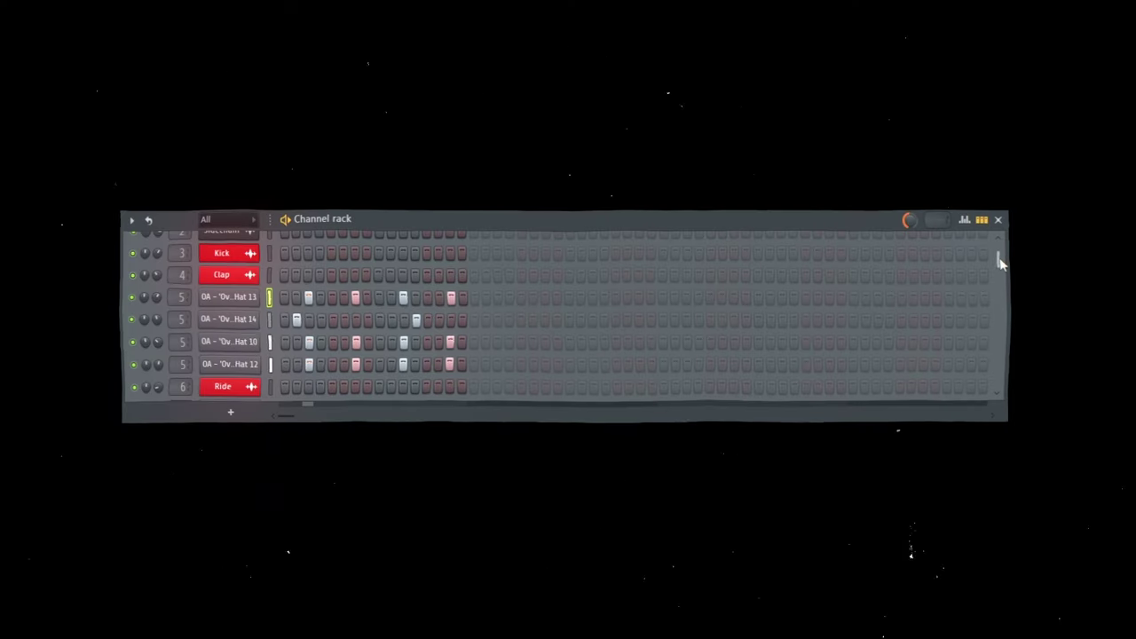
drag(1000, 253, 991, 352)
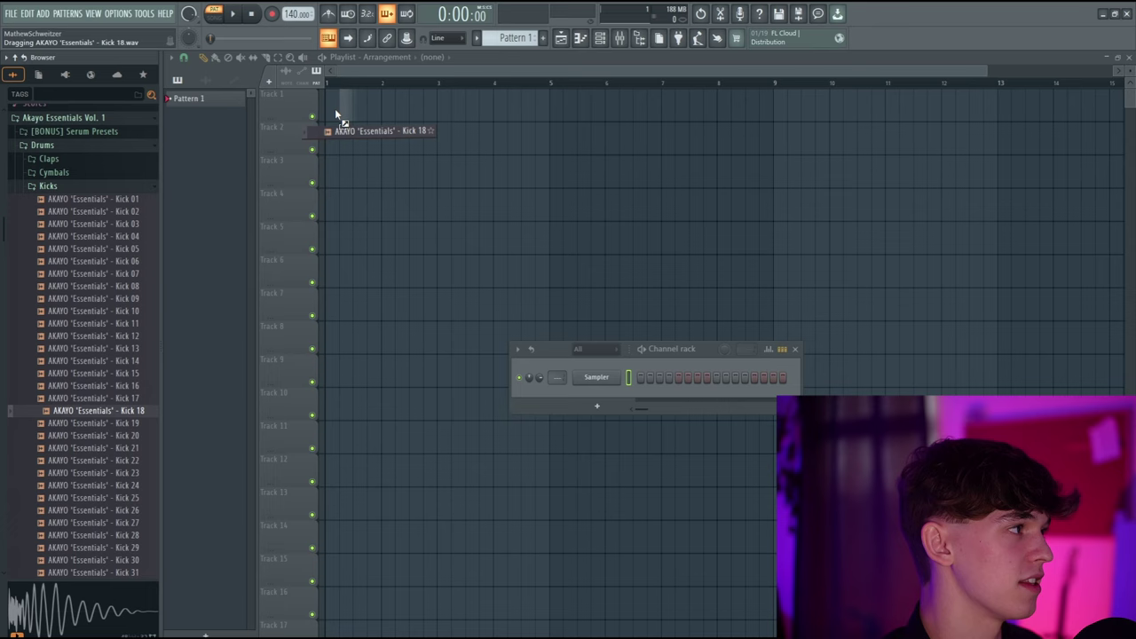
drag(335, 113, 330, 107)
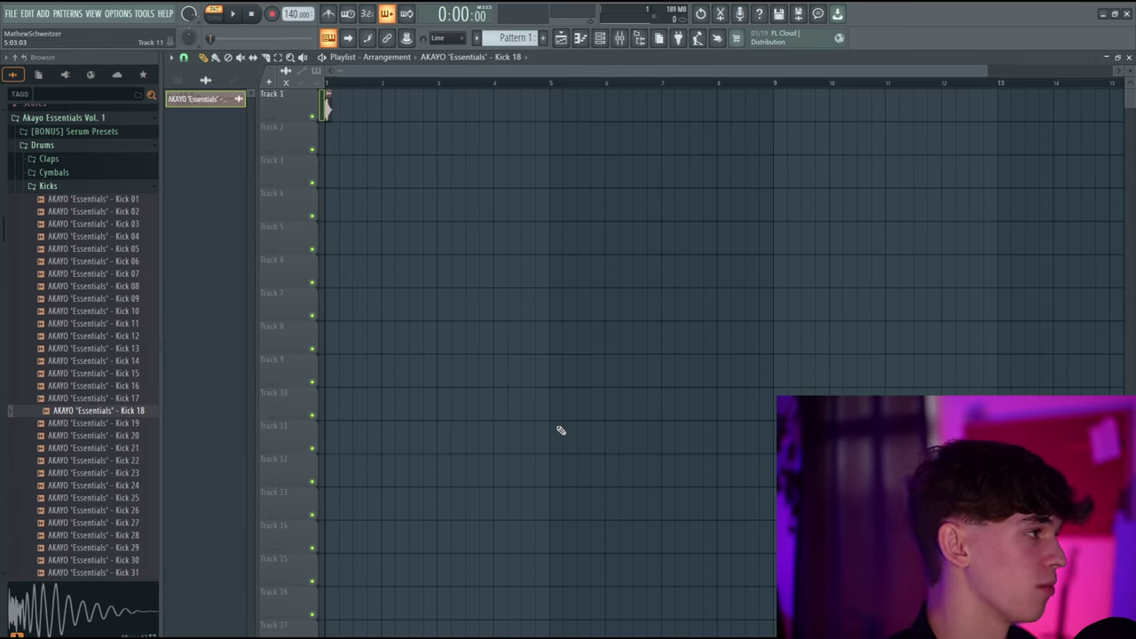
Step: Add the AKAYO 'Essentials' - Kick 03 sample to the Channel rack as a new channel and delete that channel again
key(F6)
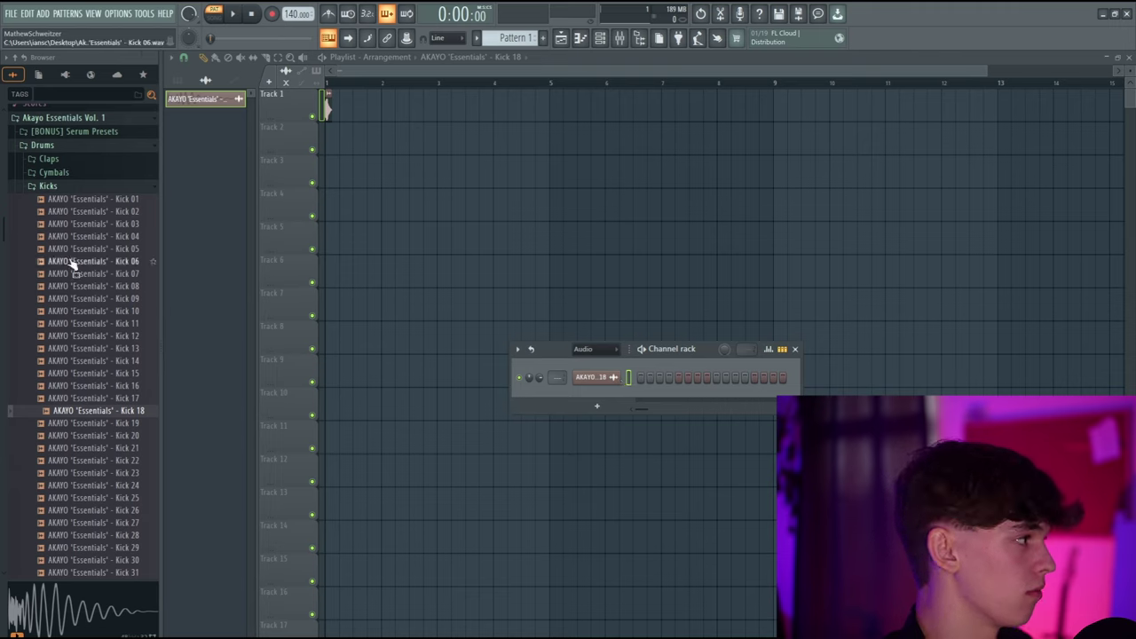
drag(76, 227, 606, 399)
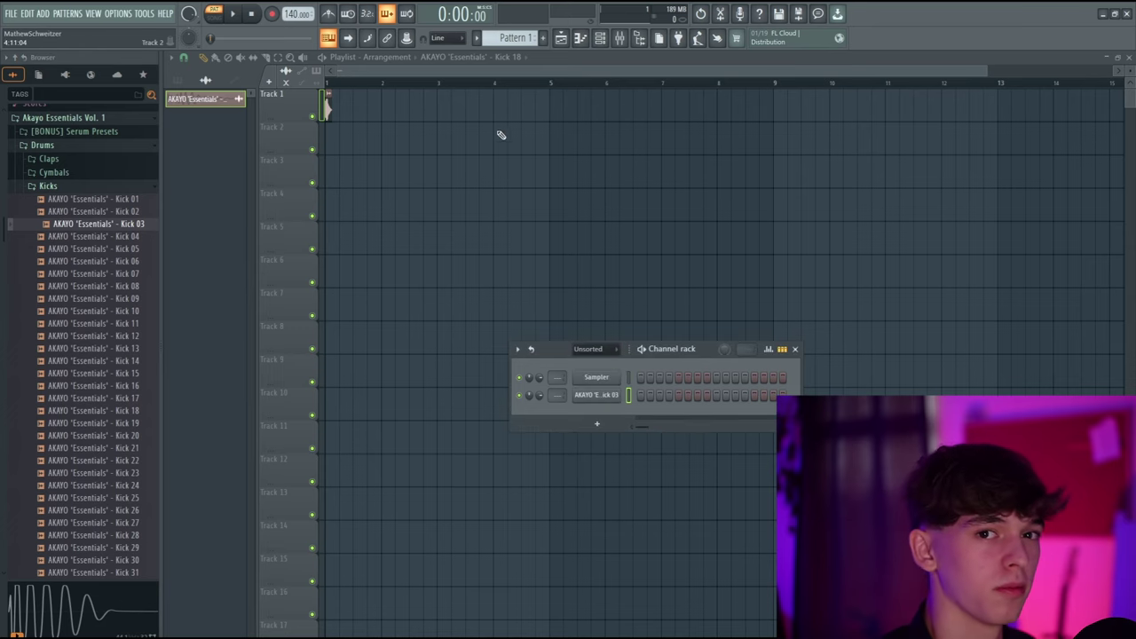
right_click(601, 399)
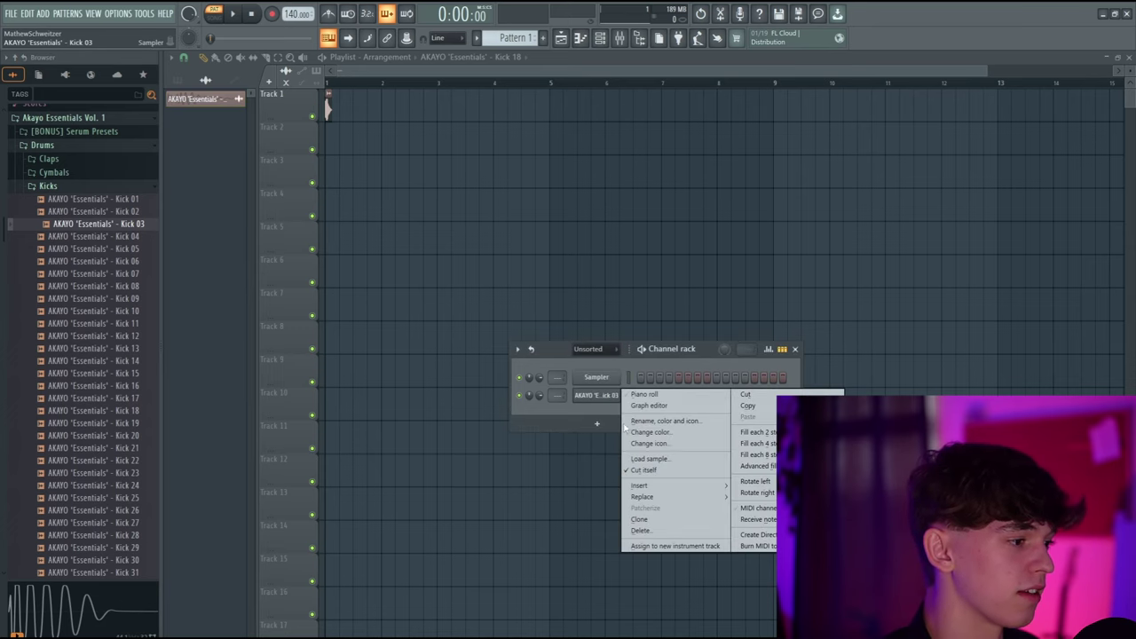
click(666, 530)
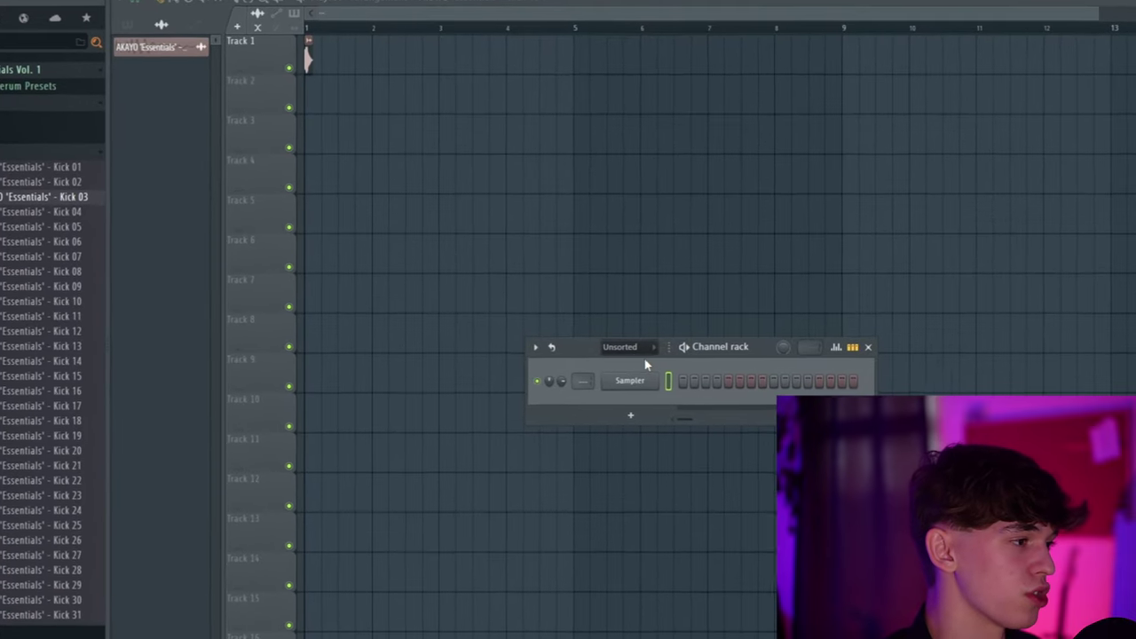
click(617, 348)
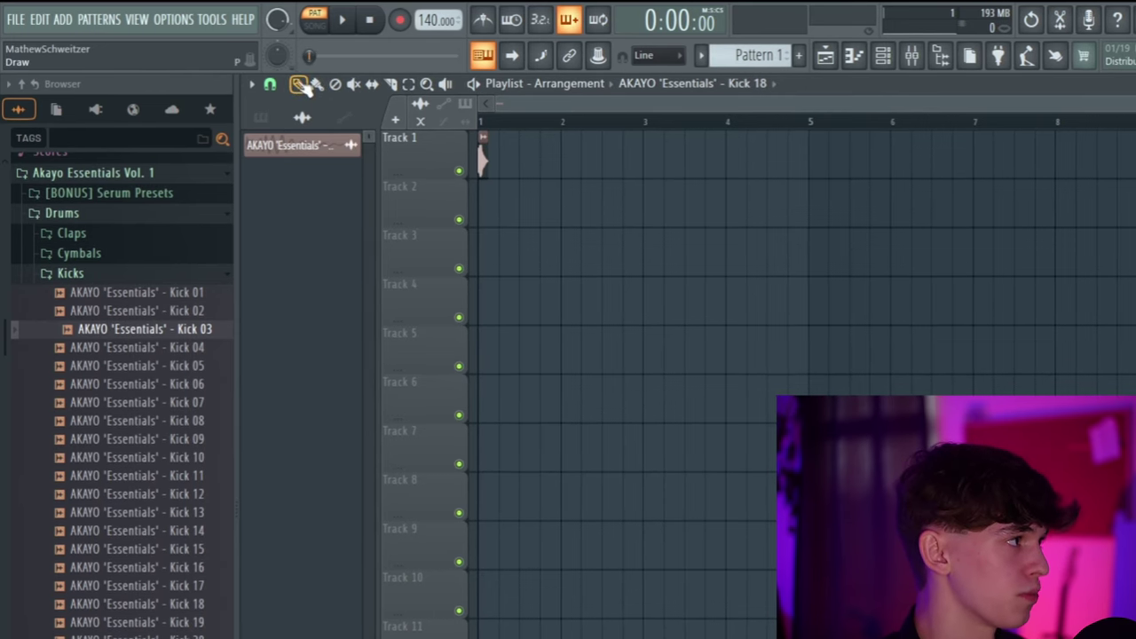
Step: Set the playlist snap to Beat and place Kick 18 clips on Track 1 on every beat of bars 1 and 2
click(269, 84)
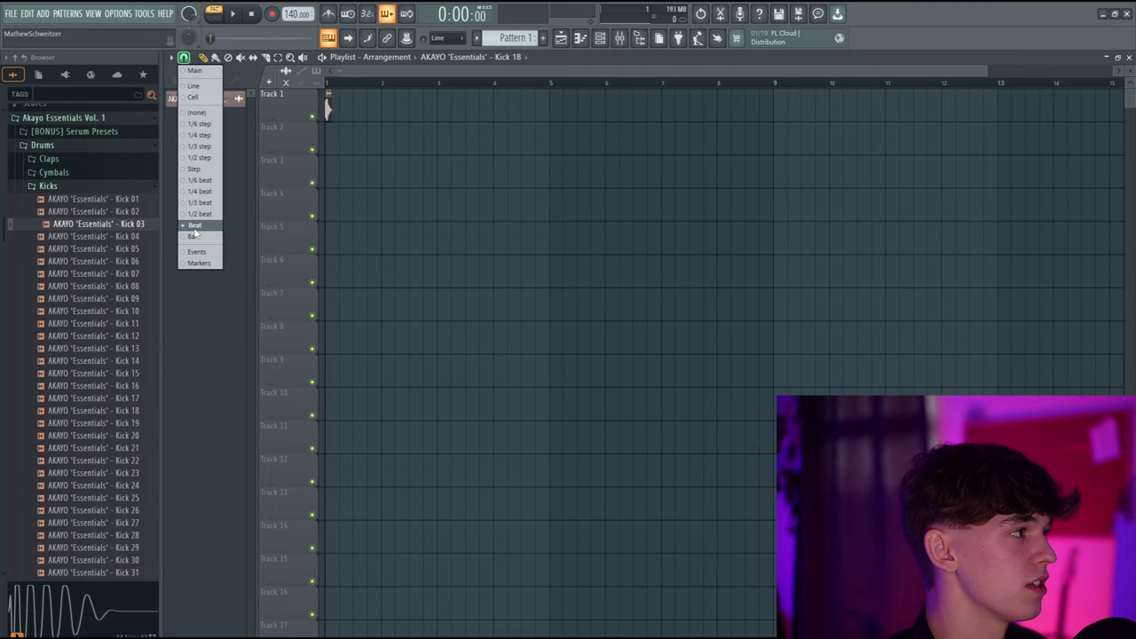
click(195, 235)
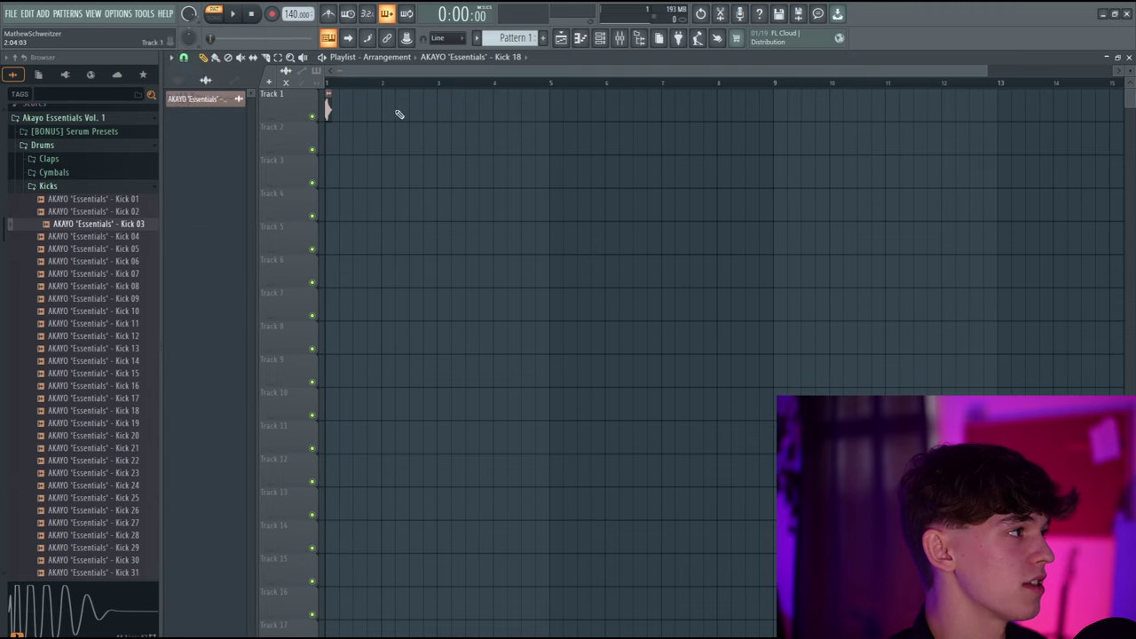
mouse_move(383, 107)
mouse_down()
mouse_move(448, 105)
mouse_move(371, 107)
mouse_move(428, 110)
mouse_up()
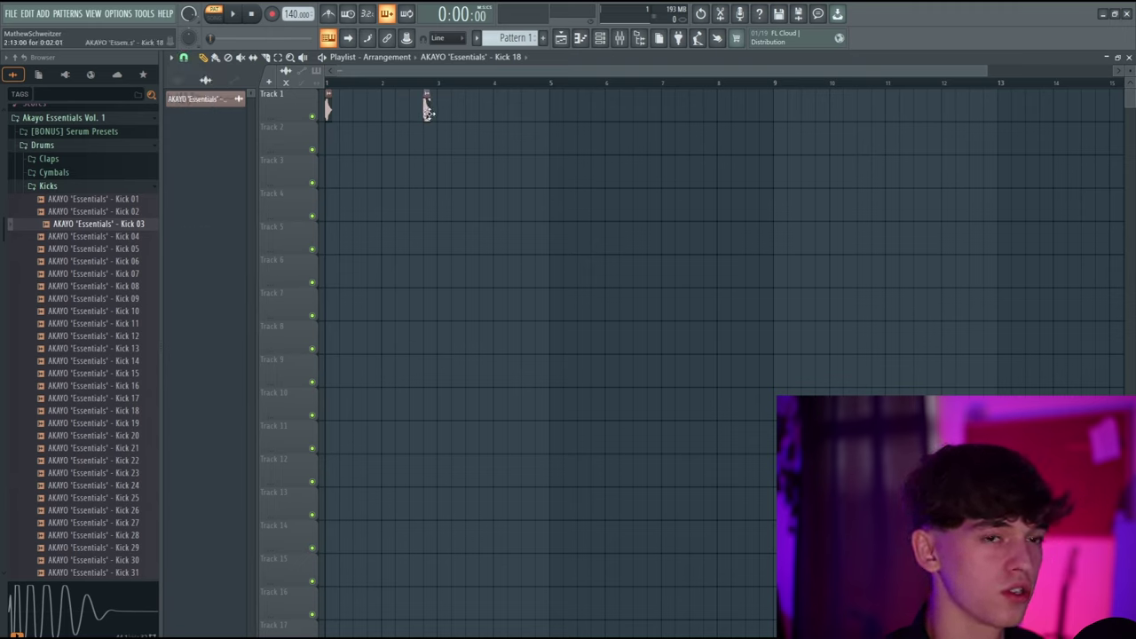
click(343, 107)
click(357, 106)
click(371, 107)
click(385, 107)
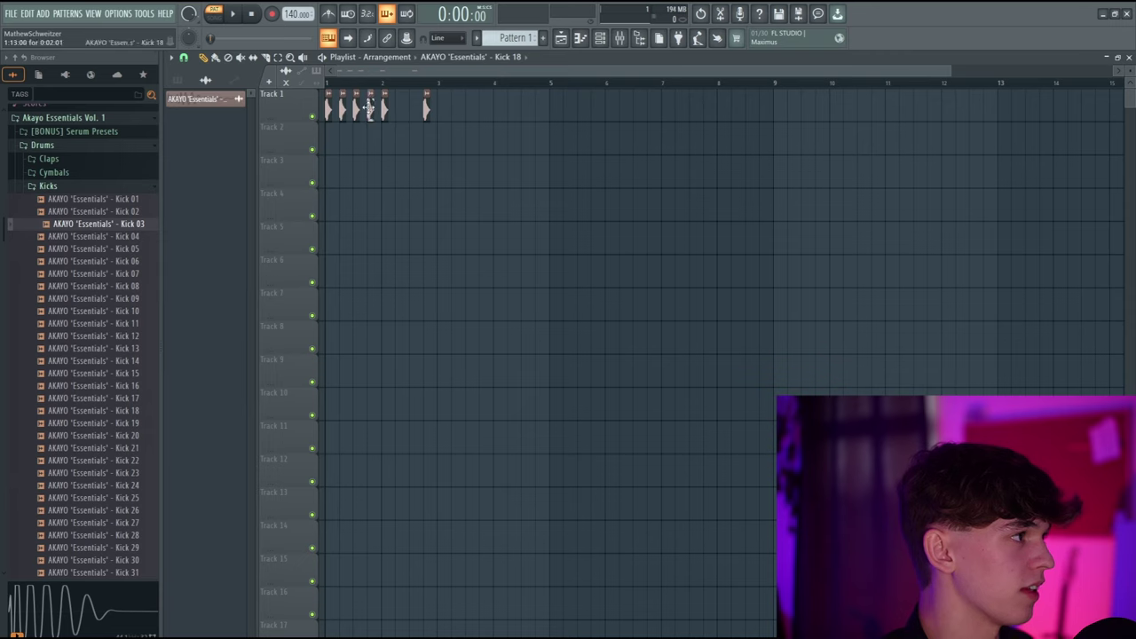
click(400, 106)
click(413, 107)
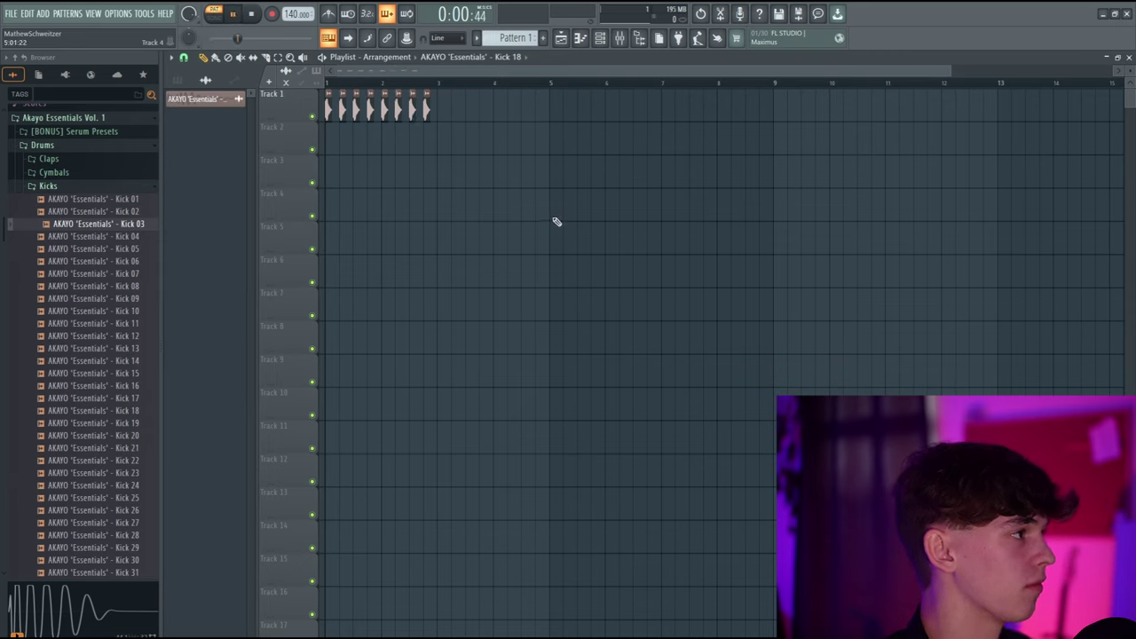
Step: Switch playback from pattern mode to song mode and play the kicks on Track 1
key(space)
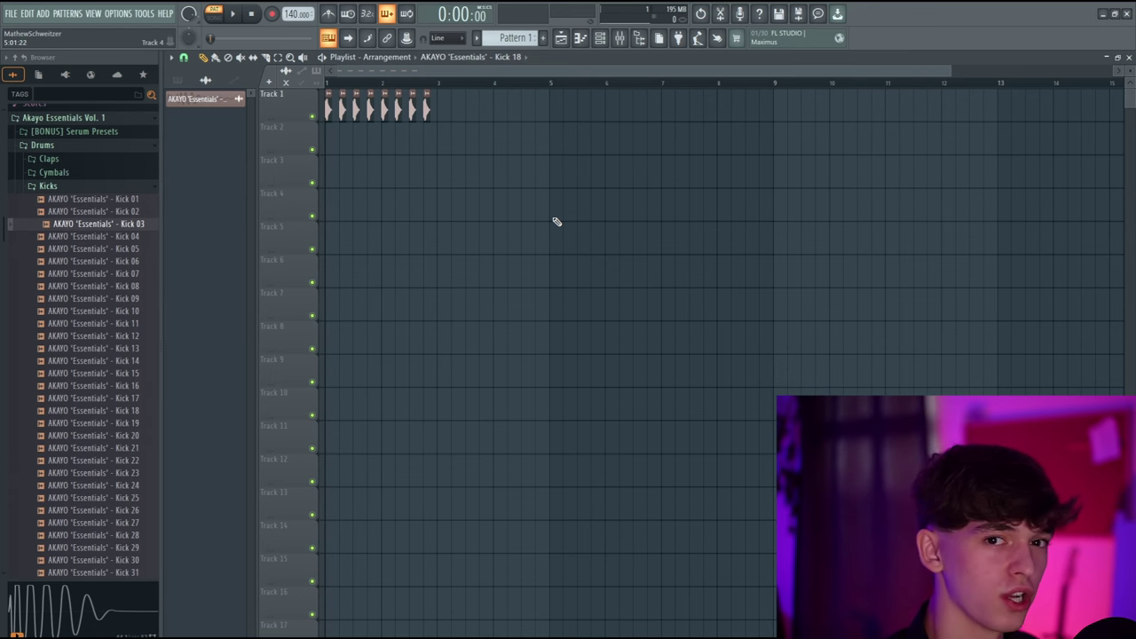
key(F6)
drag(836, 353, 674, 306)
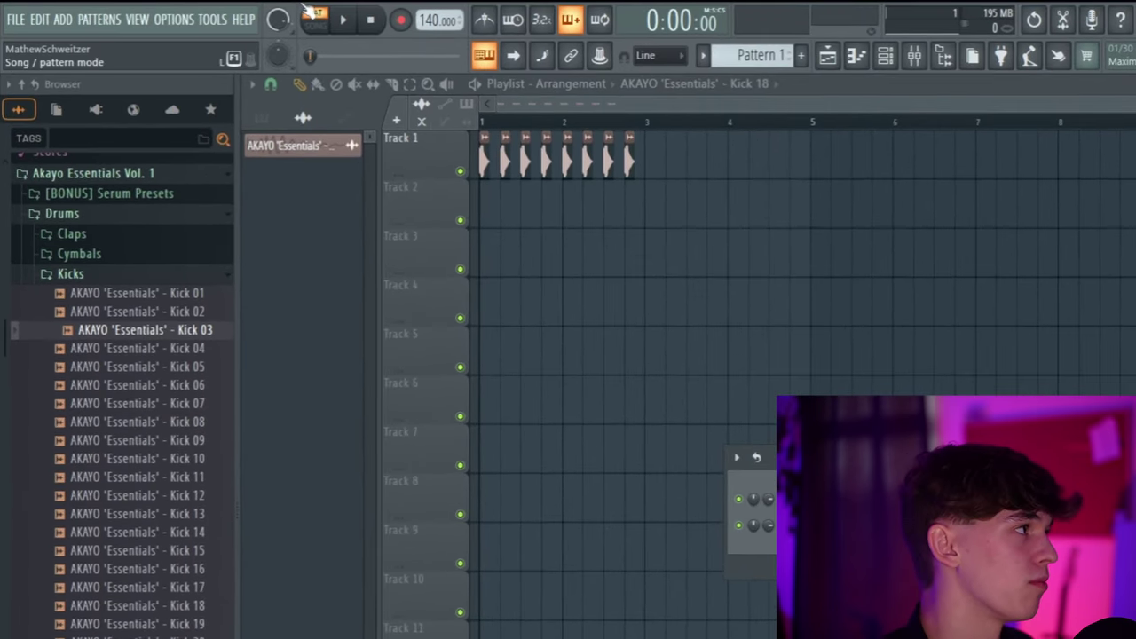
click(325, 33)
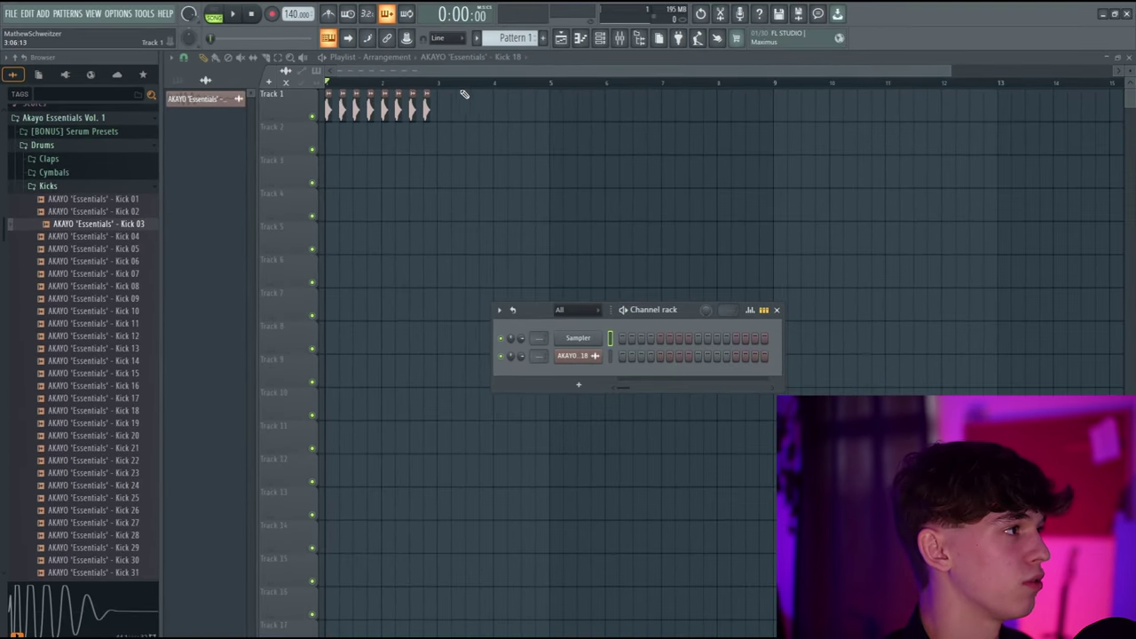
drag(687, 312, 802, 326)
key(space)
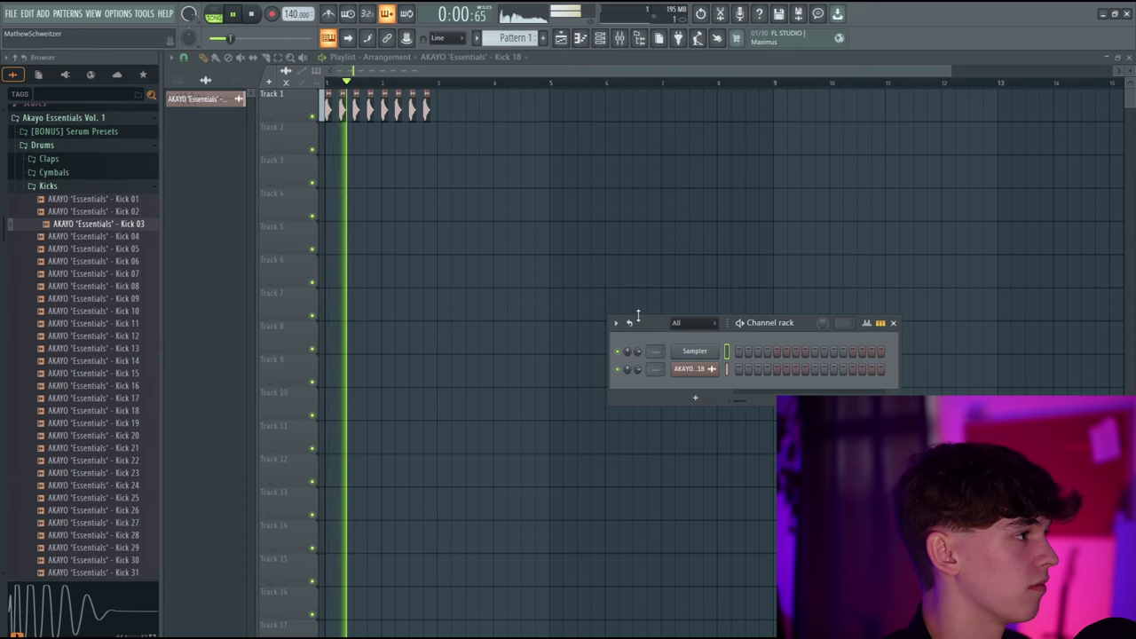
key(space)
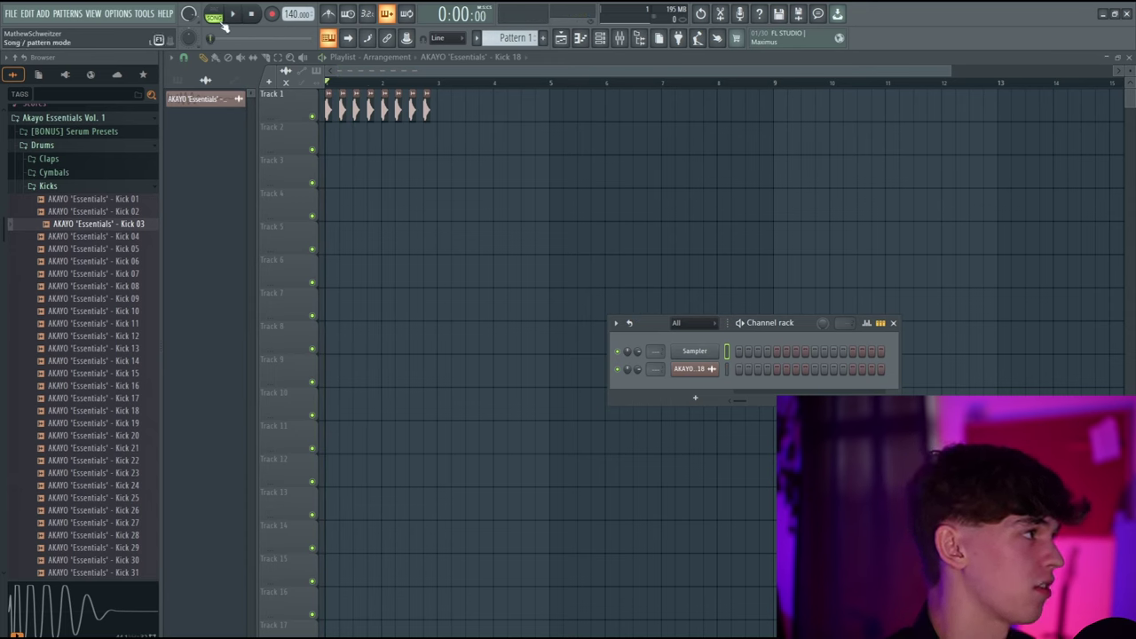
key(F6)
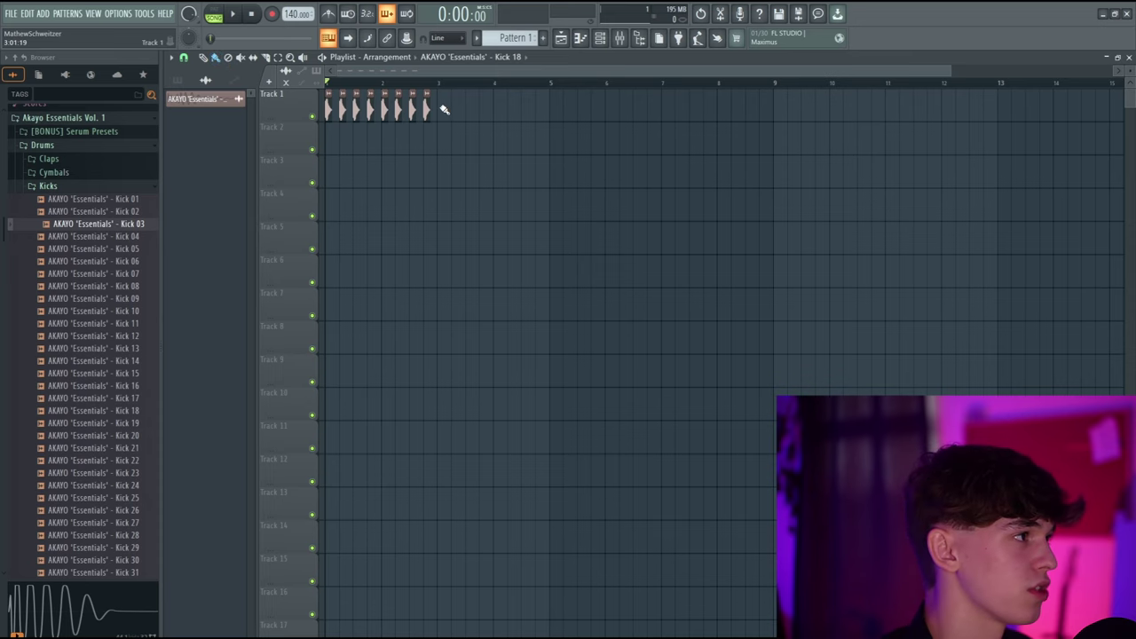
Step: Paint Kick 18 clips on every beat of Track 1 through bar 8 and set the tempo to 128 BPM
drag(444, 108, 760, 108)
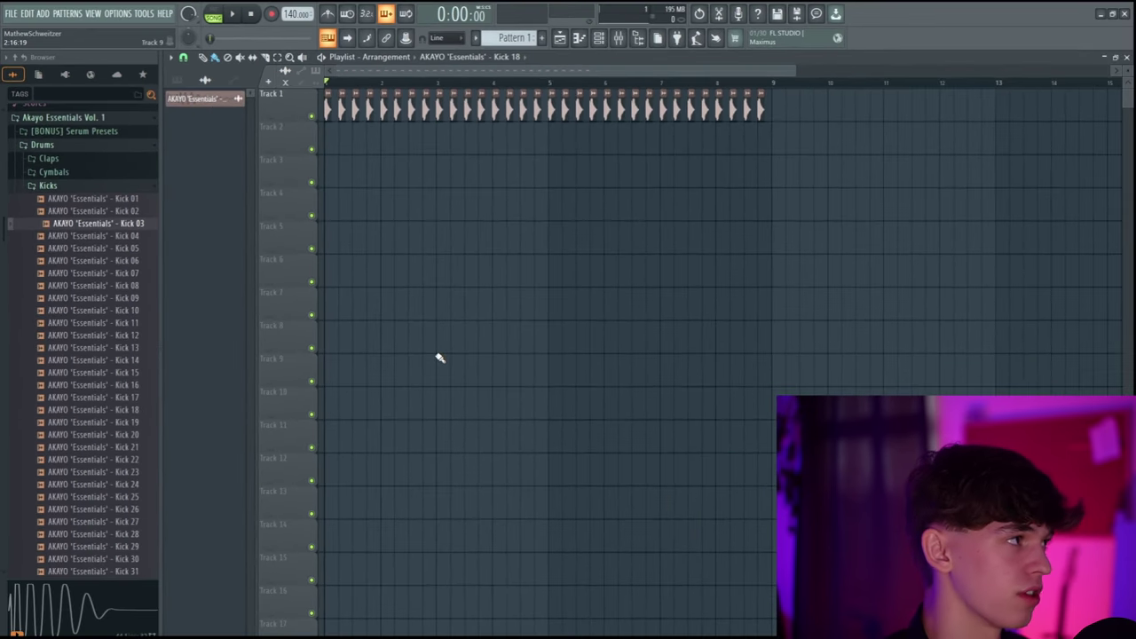
drag(293, 13, 312, 12)
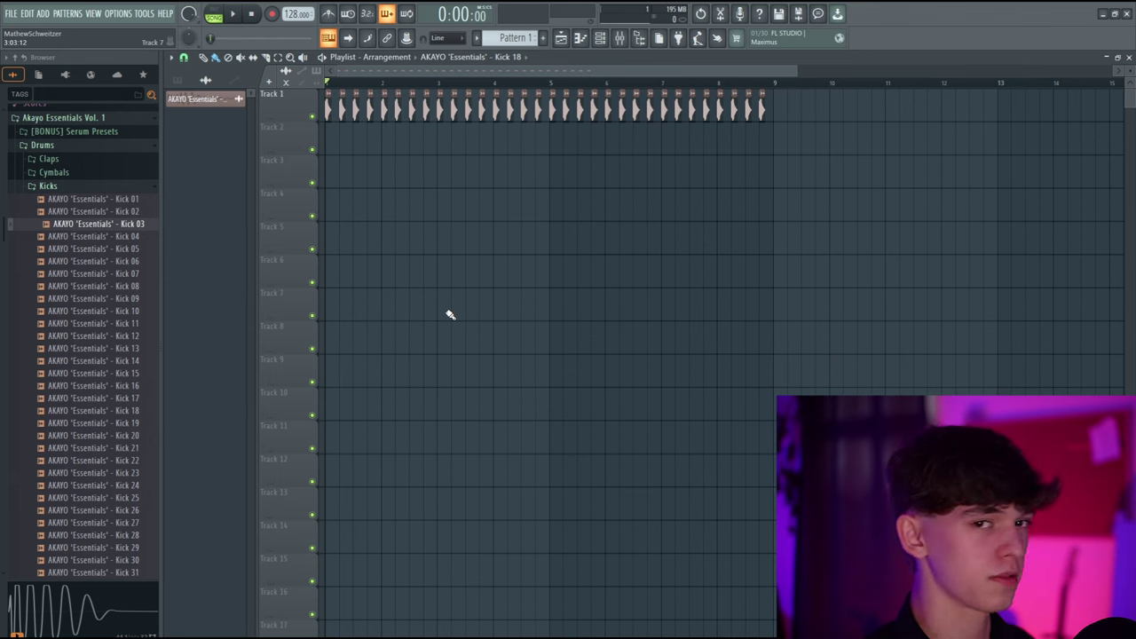
key(space)
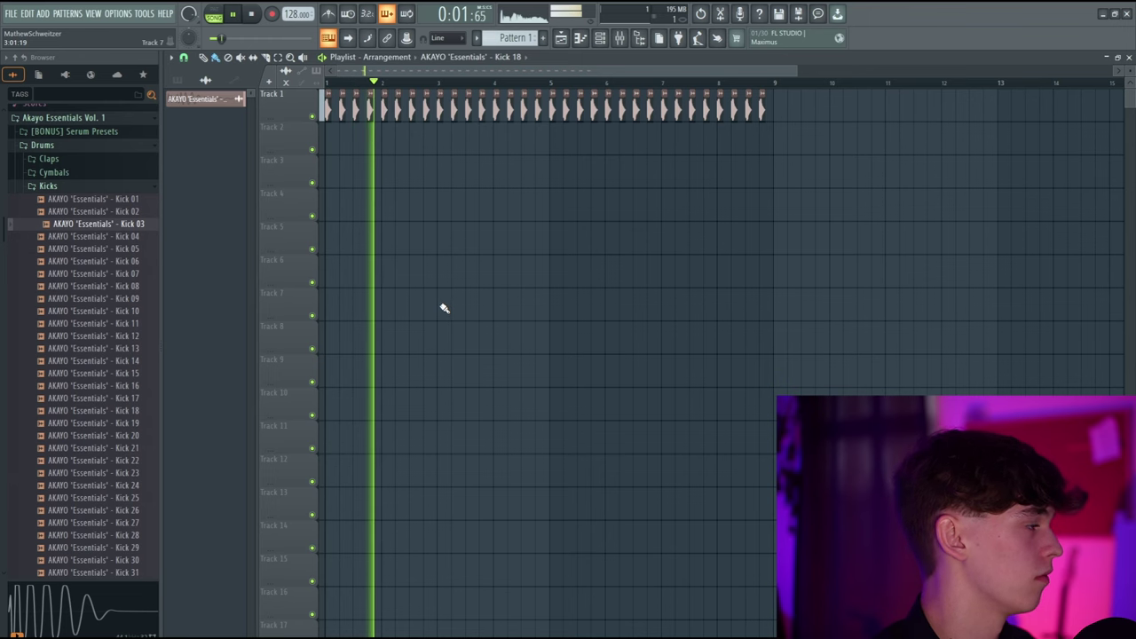
key(space)
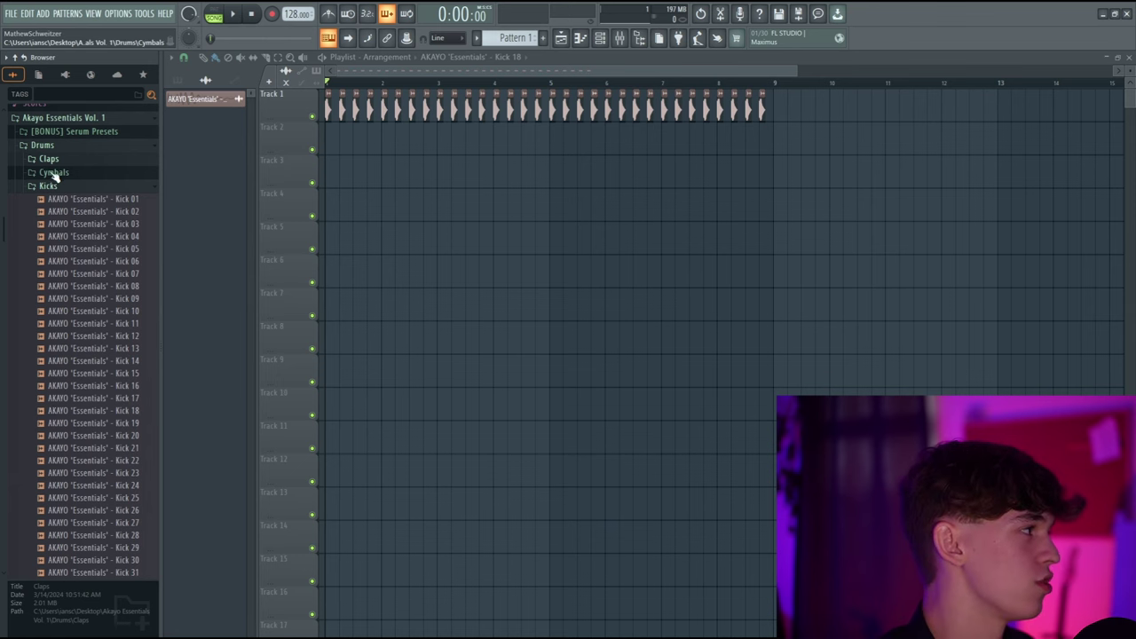
Step: Audition several clap samples in the Drums > Claps folder, ending on Clap 21
click(59, 159)
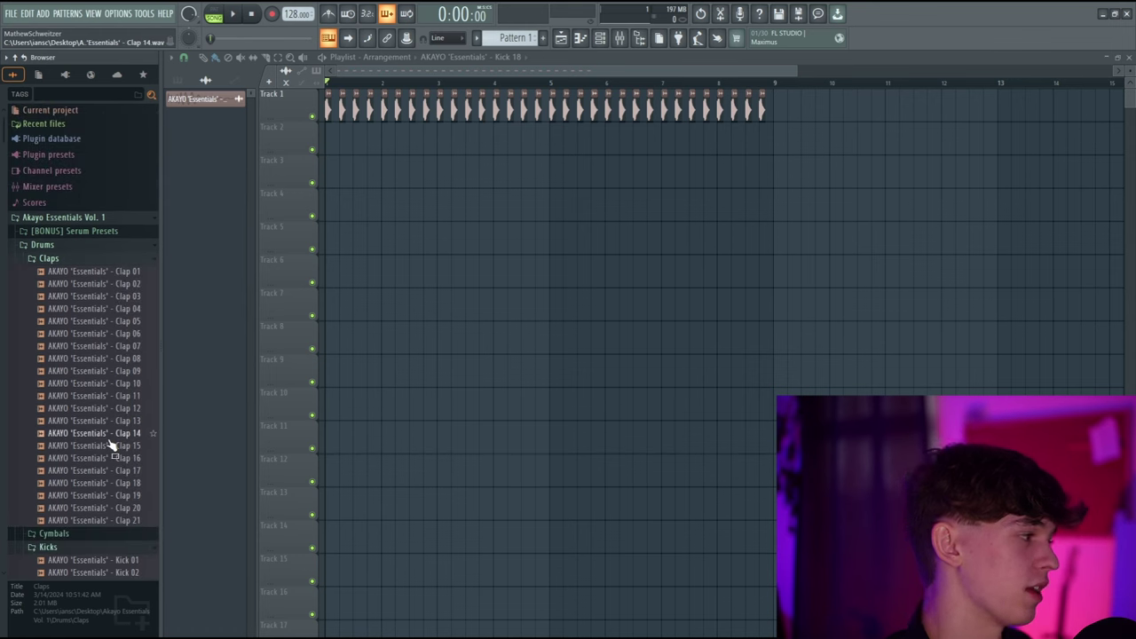
click(109, 433)
click(107, 359)
click(102, 334)
click(98, 520)
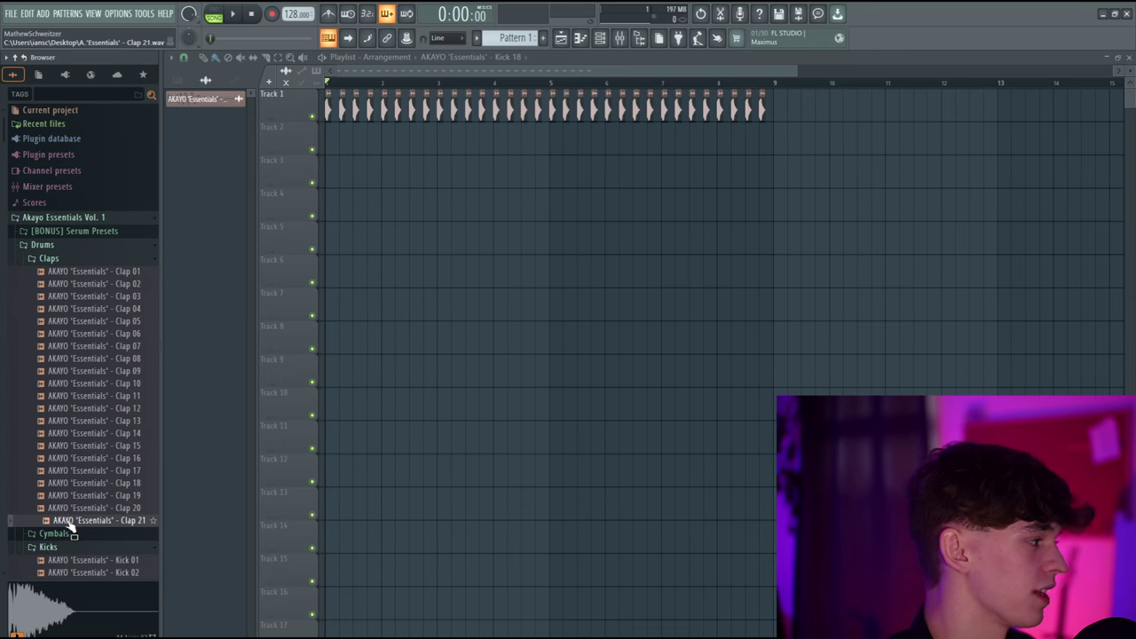
Step: Place Clap 21 clips on Track 2 on beats 2 and 4 of bars 1 to 4 and play the arrangement
drag(67, 522, 344, 144)
click(370, 142)
click(397, 142)
click(425, 142)
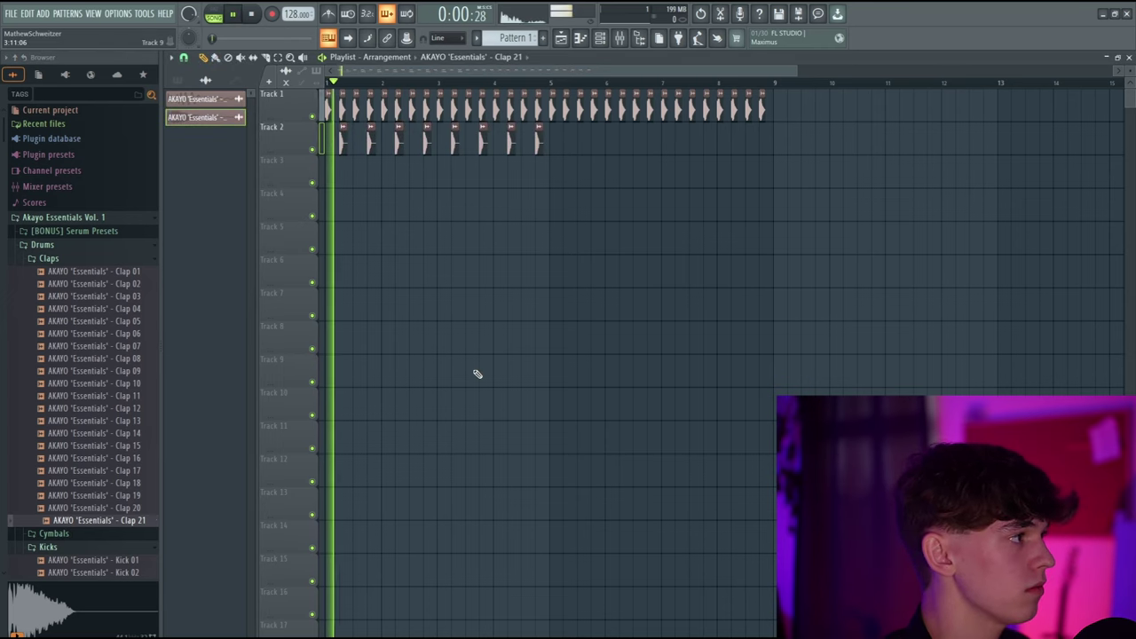
key(space)
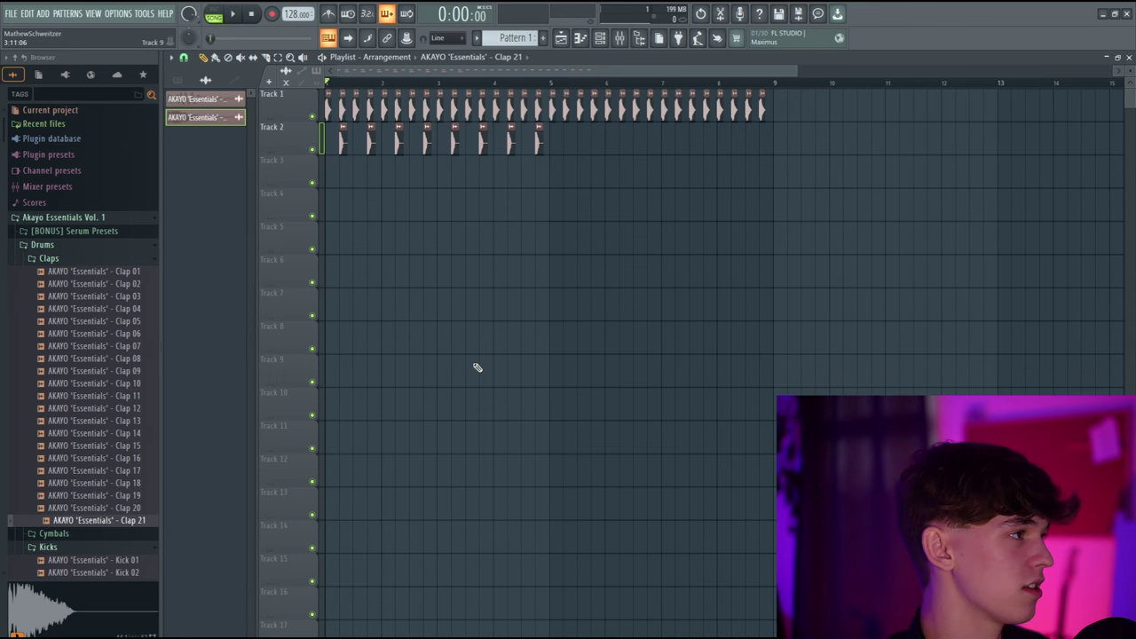
Step: Adjust the Clap 21 channel's volume in the Channel rack and play the arrangement with it
key(F6)
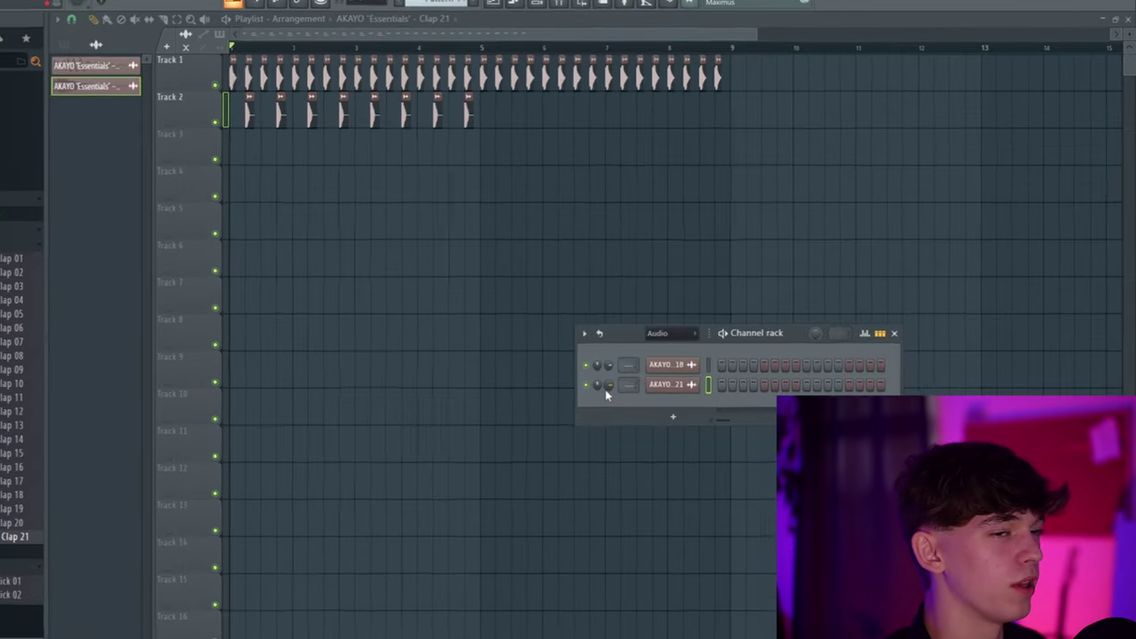
click(659, 387)
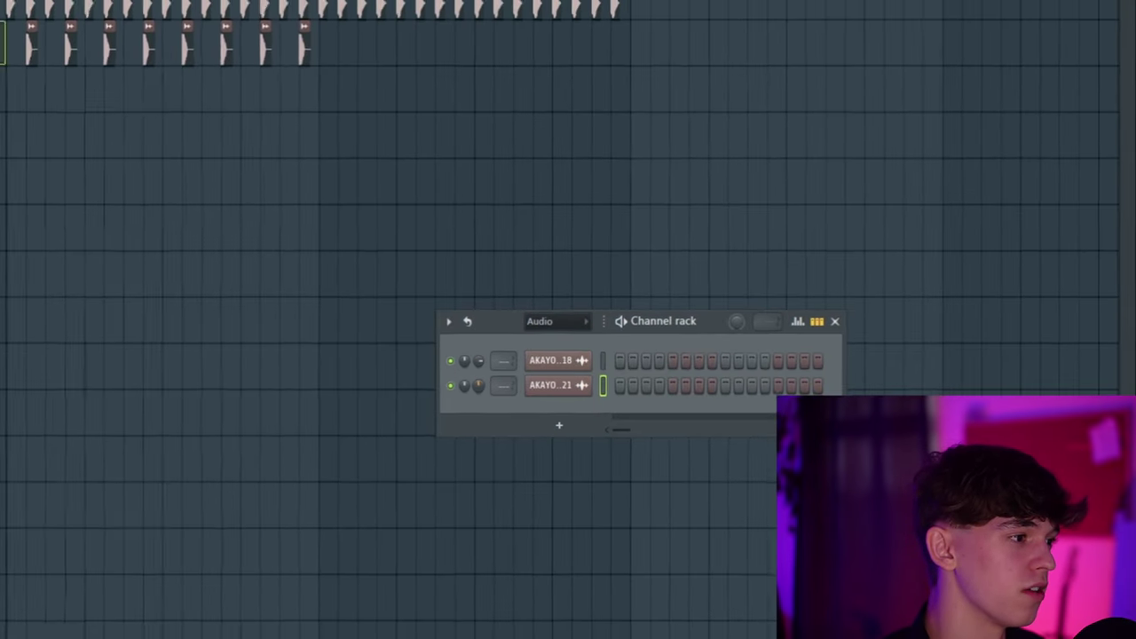
key(space)
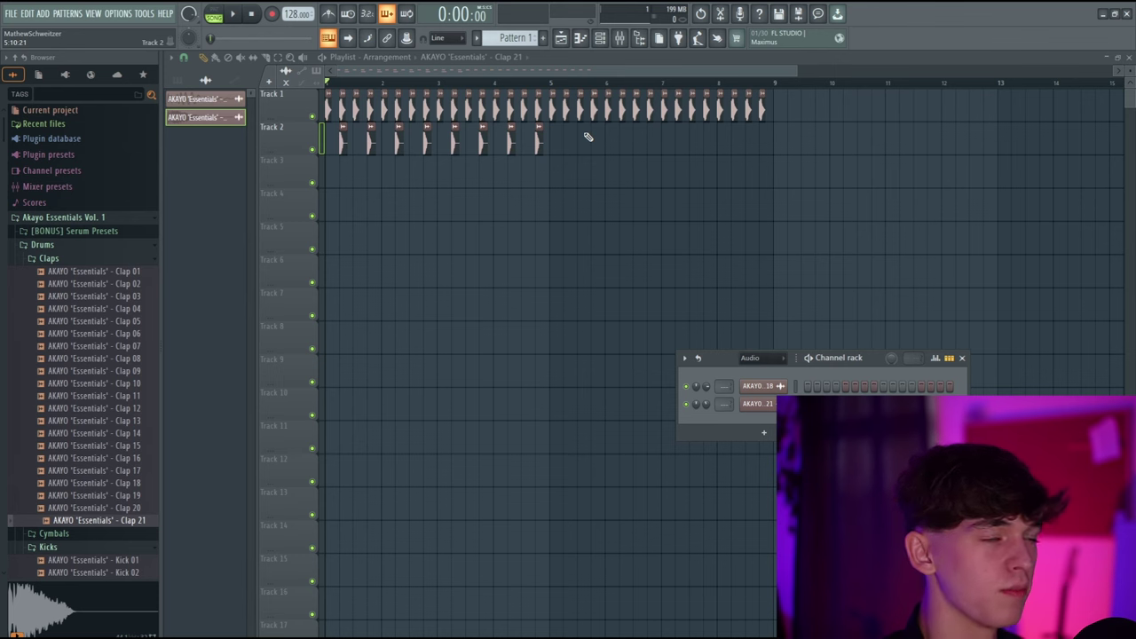
key(F6)
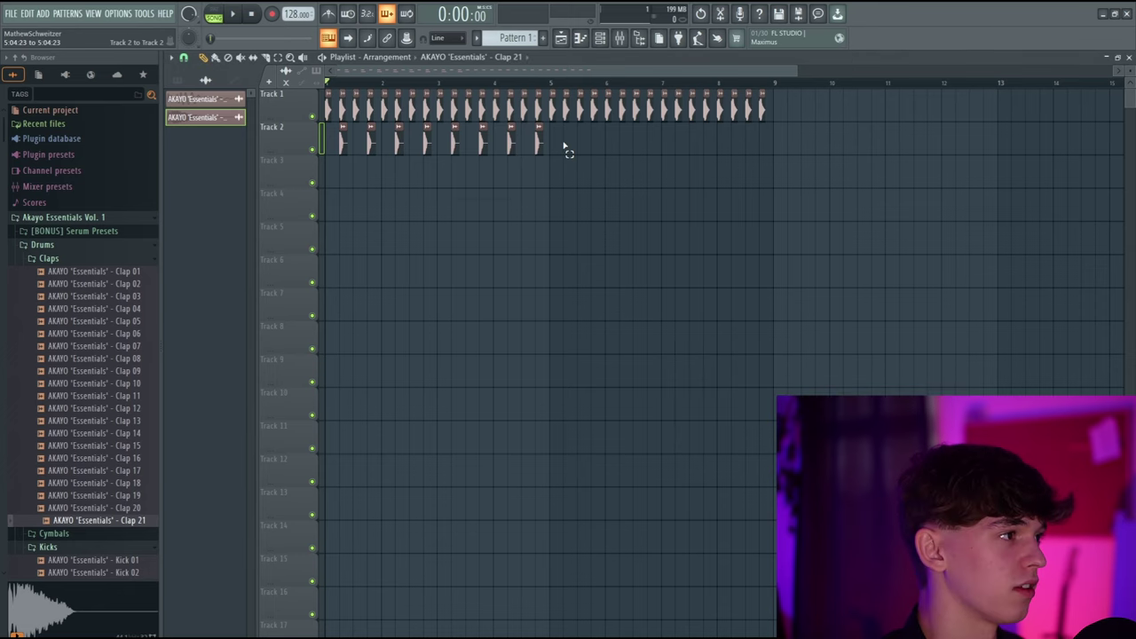
Step: Duplicate all the clap clips on Track 2 from bars 1–4 into bars 5–8 and play the arrangement
drag(559, 124, 337, 158)
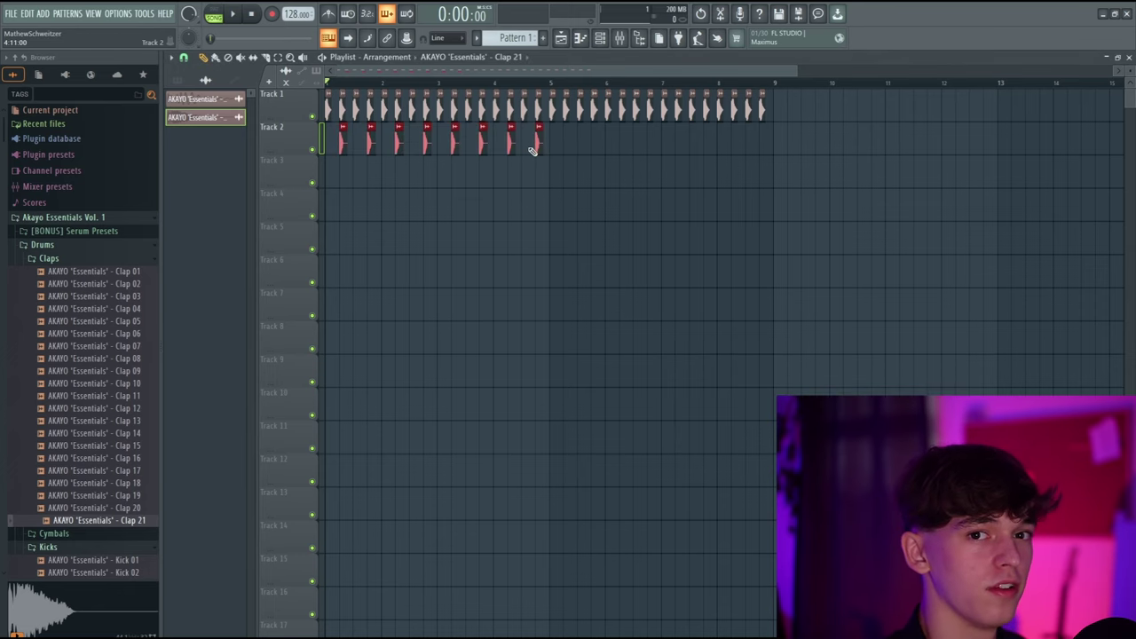
scroll(671, 291, down, 1)
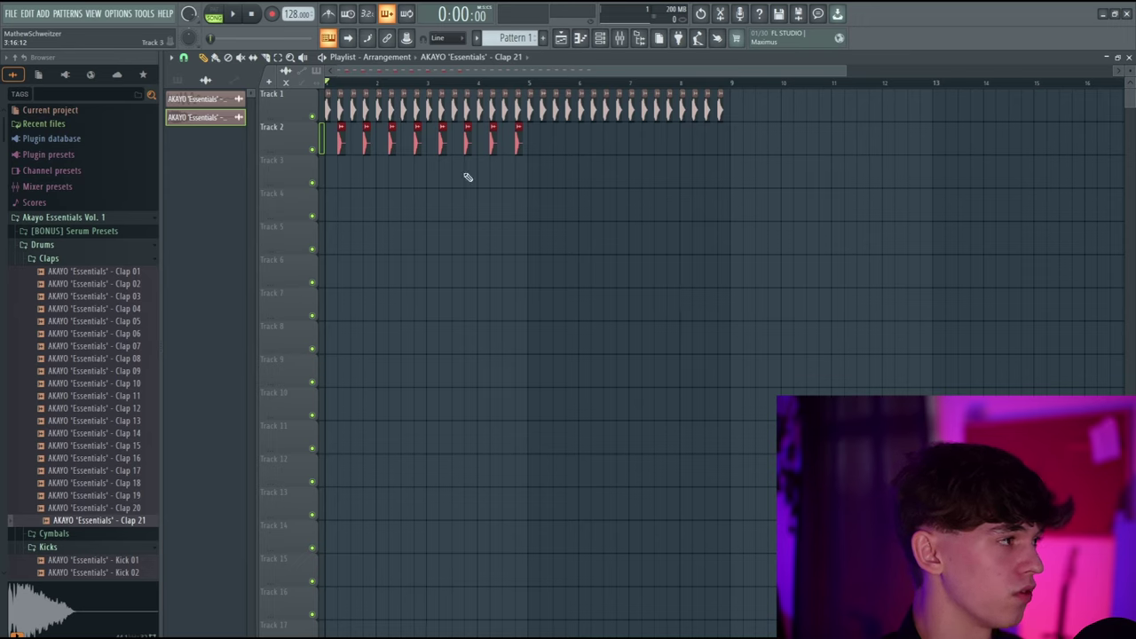
drag(343, 140, 546, 135)
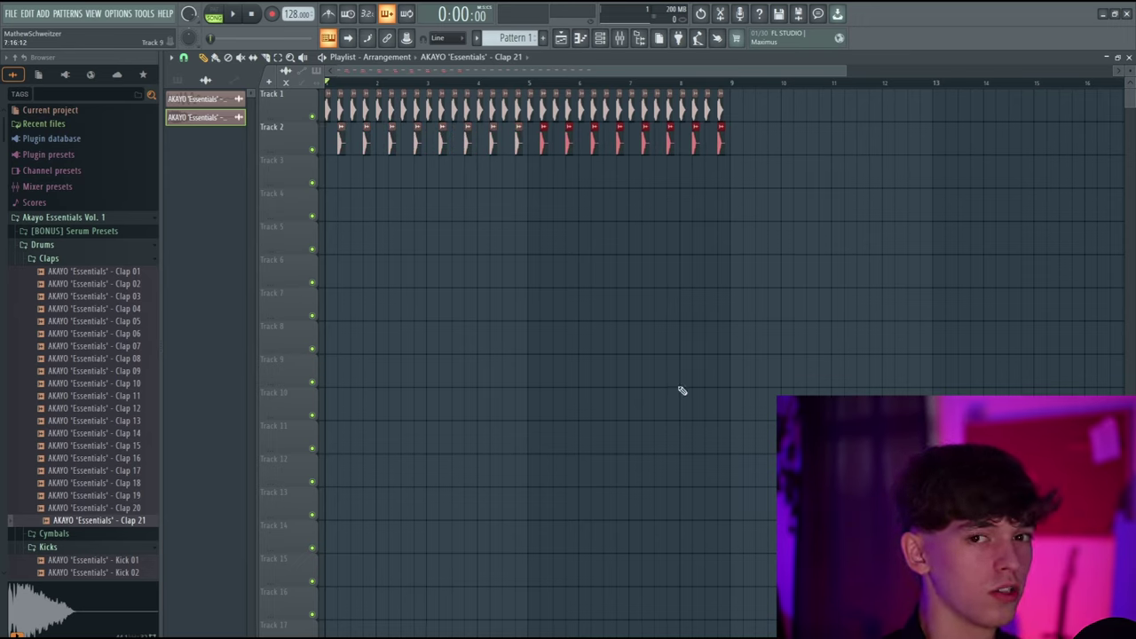
key(space)
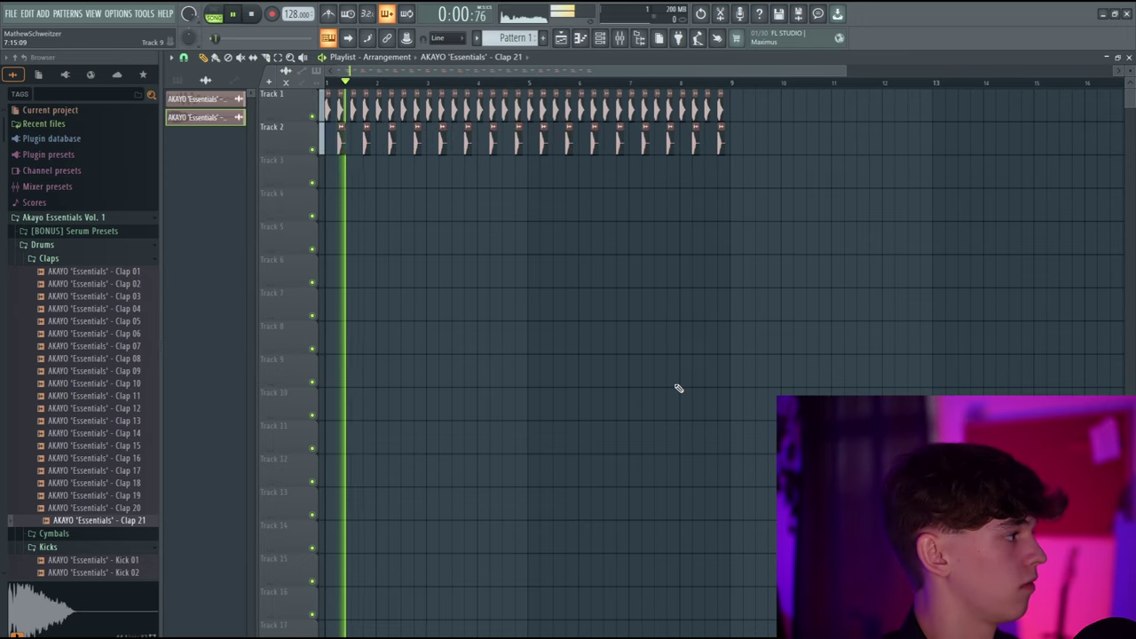
key(space)
Step: Collapse the Kicks and Claps sample folders and expand the Cymbals folder under Drums
scroll(26, 385, down, 4)
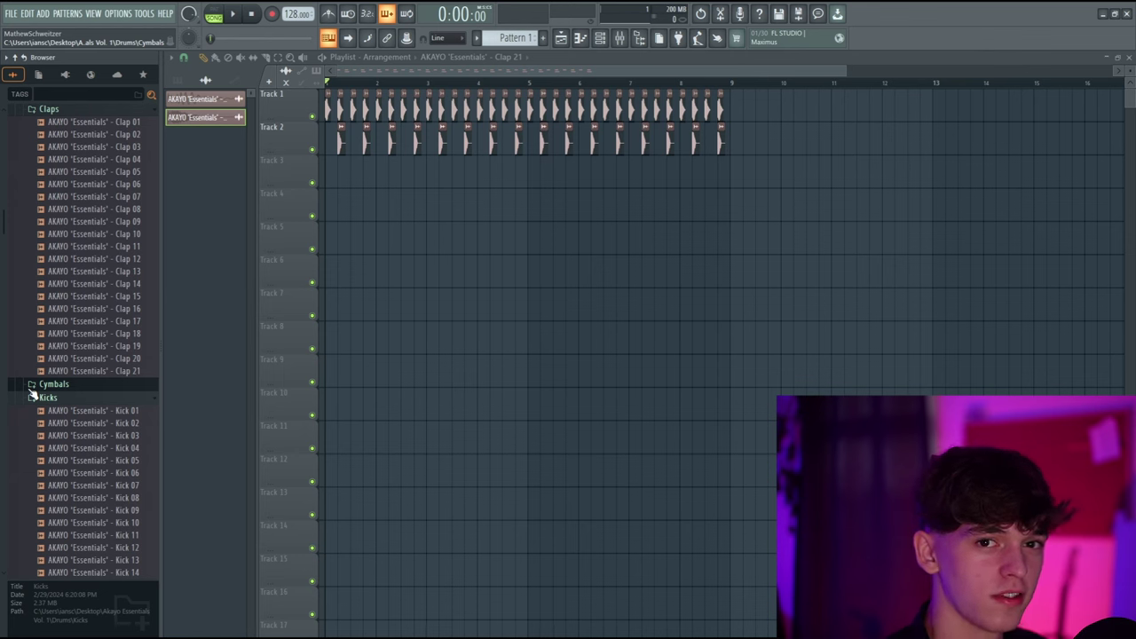
key(F6)
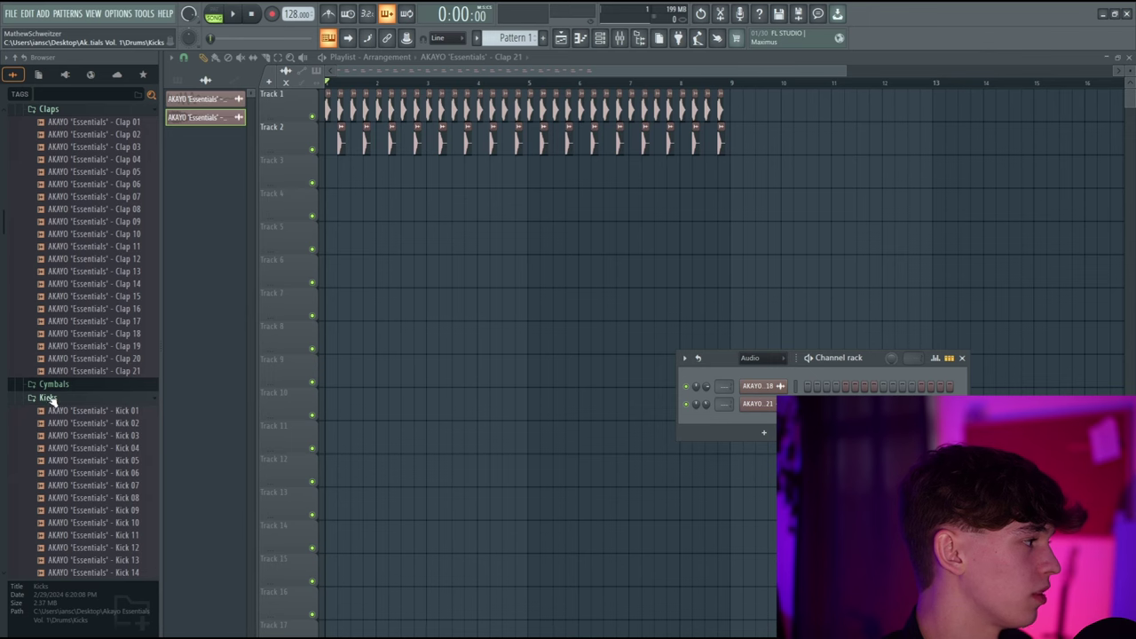
click(51, 399)
click(73, 111)
click(54, 251)
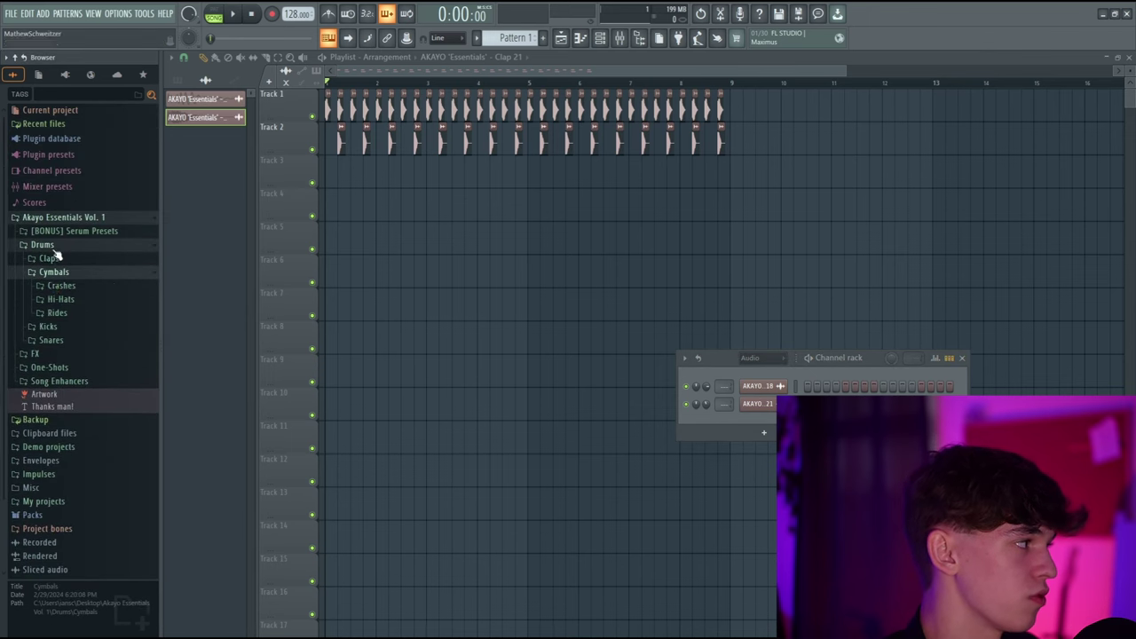
Step: Expand the Hi-Hats folder under Cymbals and add the Open Hat 01 sample to the Channel rack as a new channel
drag(859, 358, 667, 319)
click(60, 299)
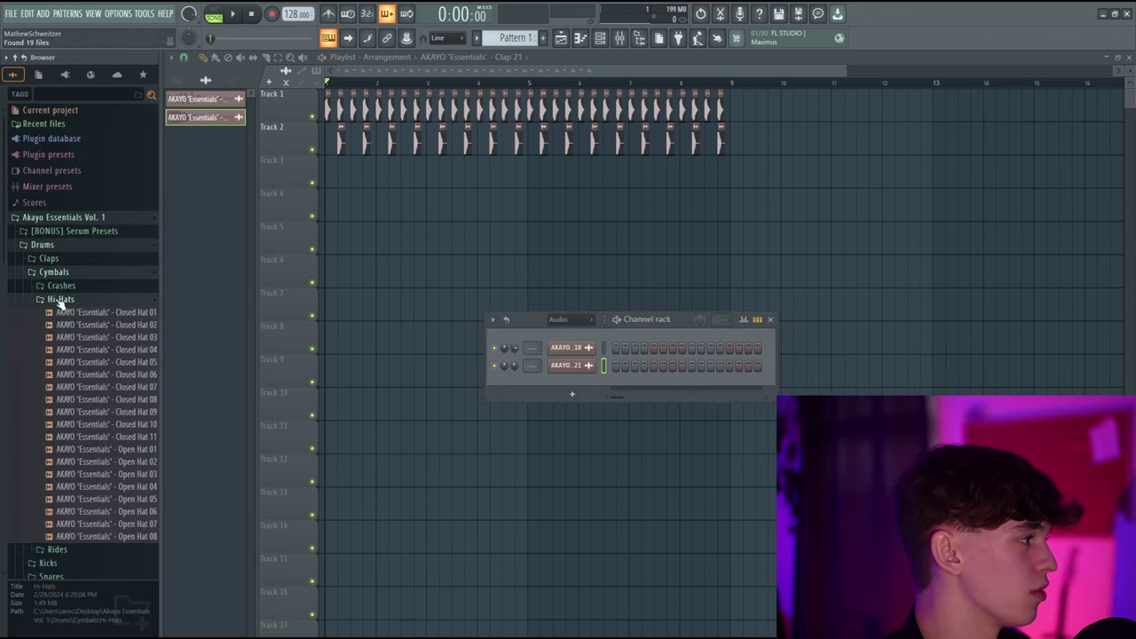
click(87, 449)
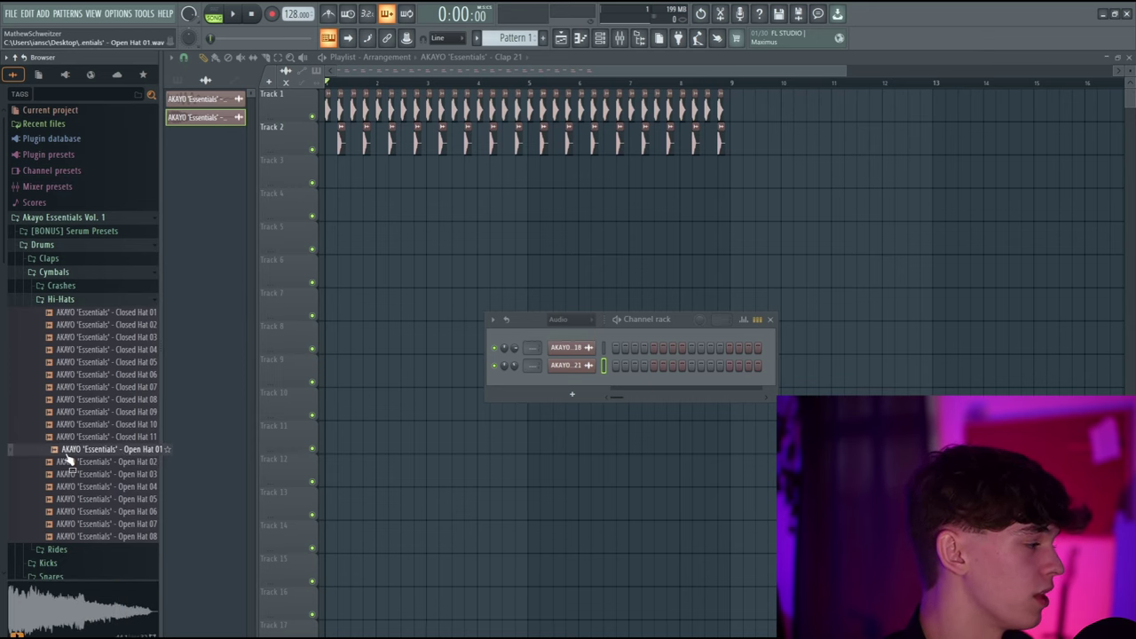
drag(68, 458, 552, 377)
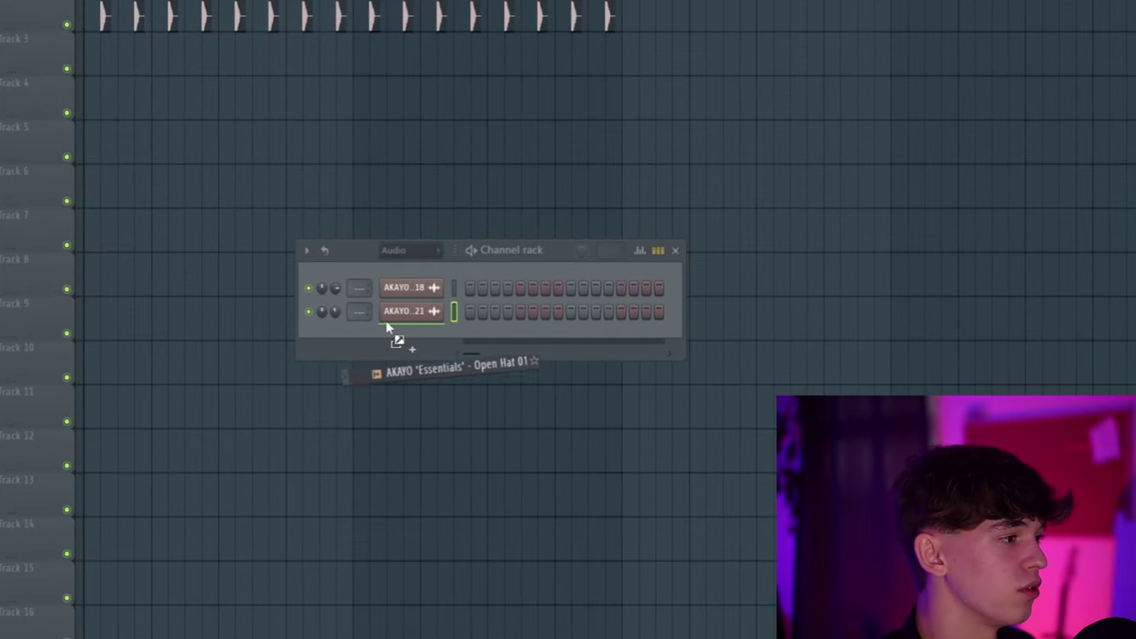
mouse_move(387, 328)
mouse_down()
mouse_move(412, 338)
mouse_move(128, 63)
mouse_move(423, 254)
mouse_move(413, 337)
mouse_move(417, 320)
mouse_move(401, 313)
mouse_up()
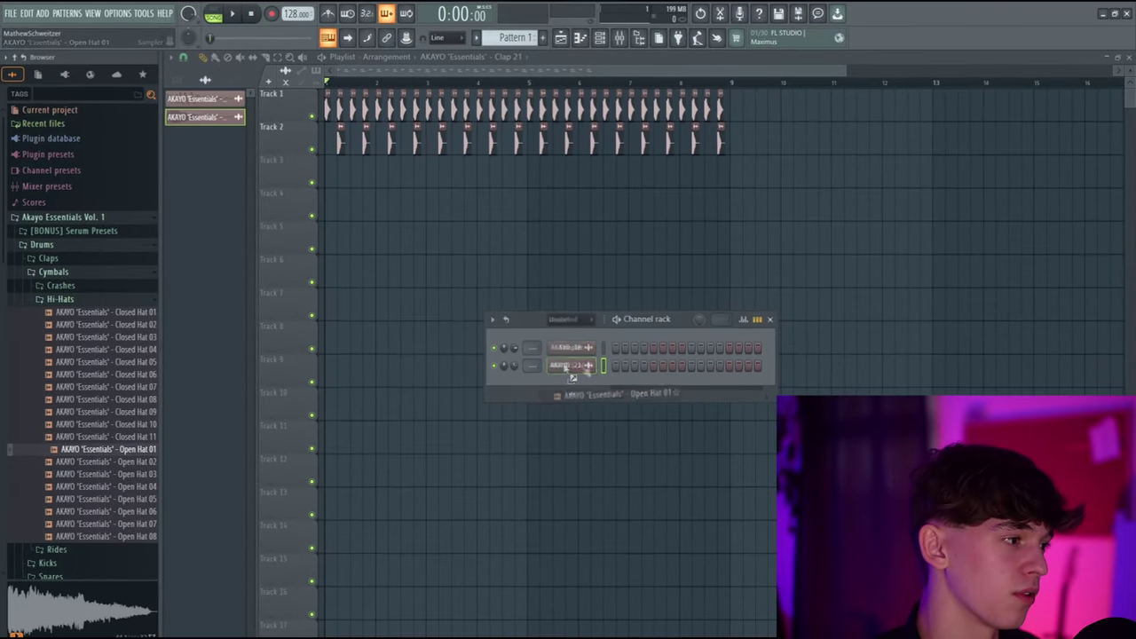
drag(568, 371, 584, 369)
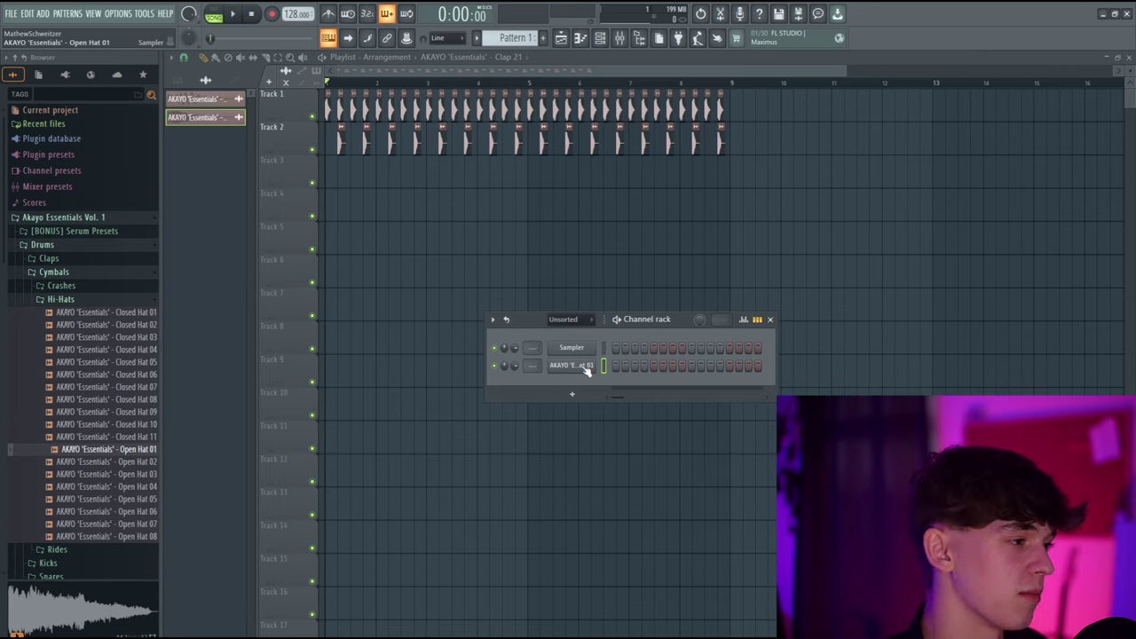
Step: Program Open Hat 01 hits on steps 3, 7, 11 and 15 of Pattern 1 and reposition the Channel rack
click(634, 366)
click(671, 366)
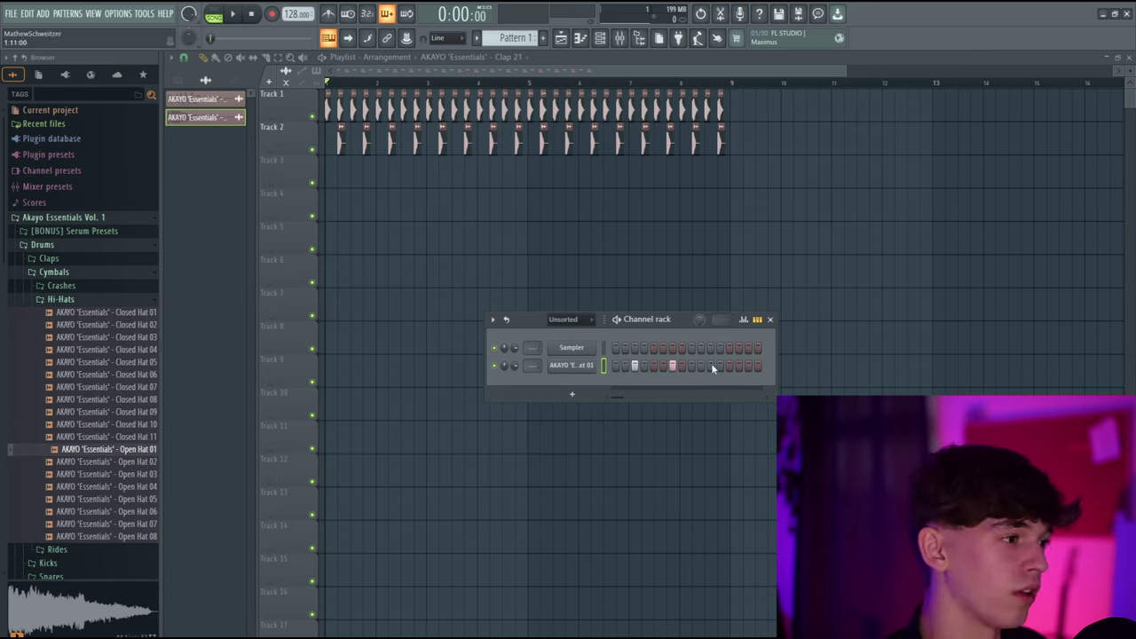
click(710, 366)
click(748, 367)
drag(668, 318, 703, 335)
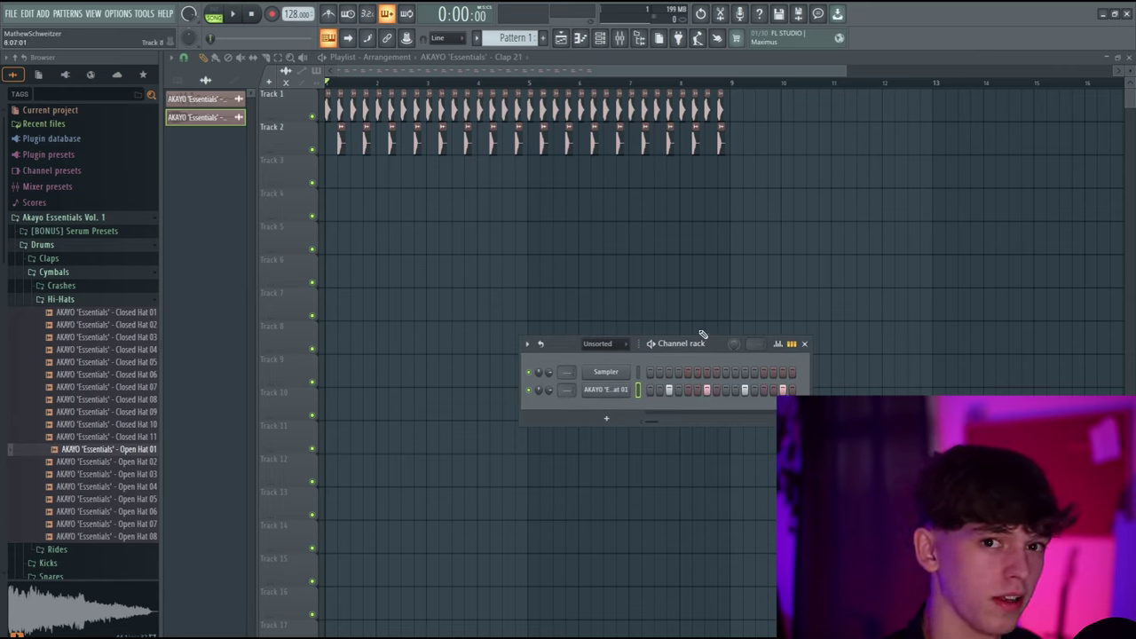
Step: Switch playback to pattern mode and try out the Open Hat 01 channel's panning
key(space)
key(space)
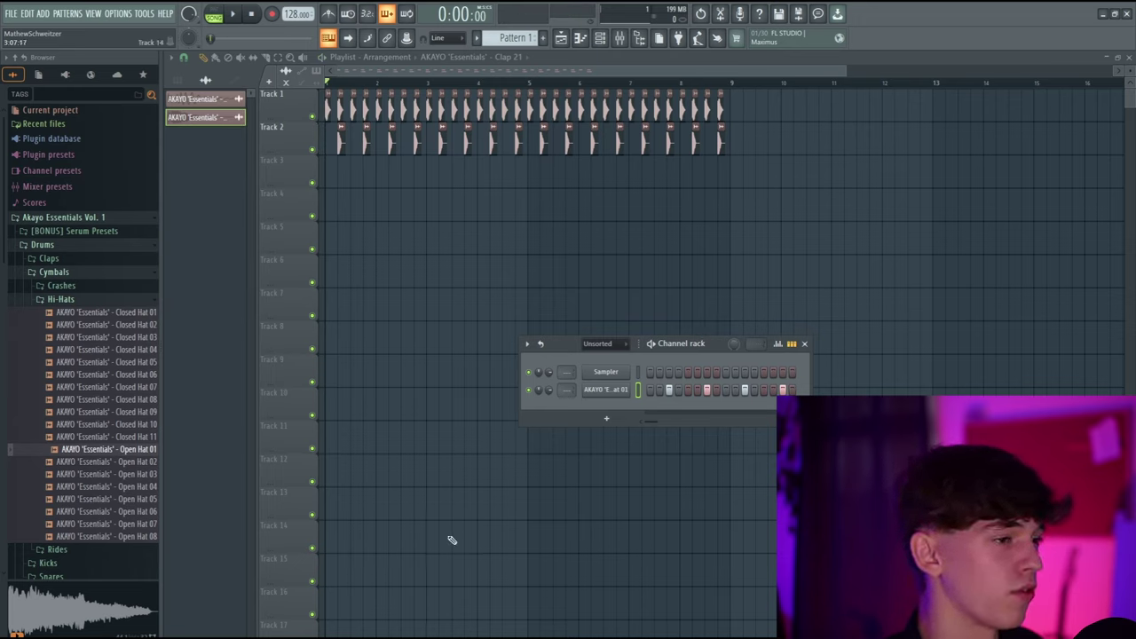
click(215, 16)
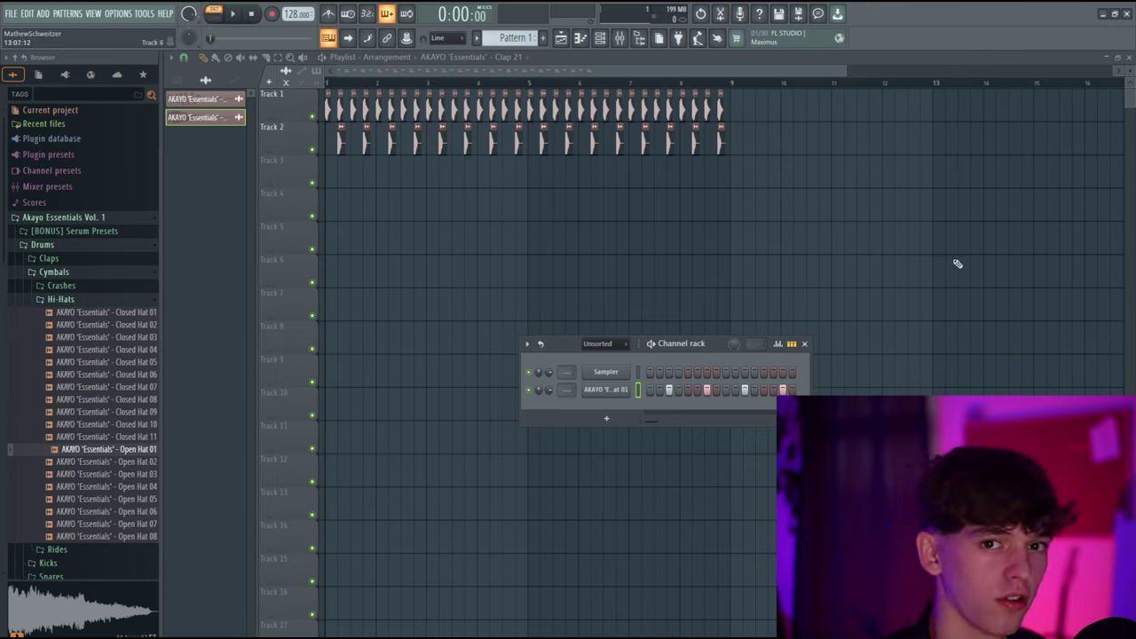
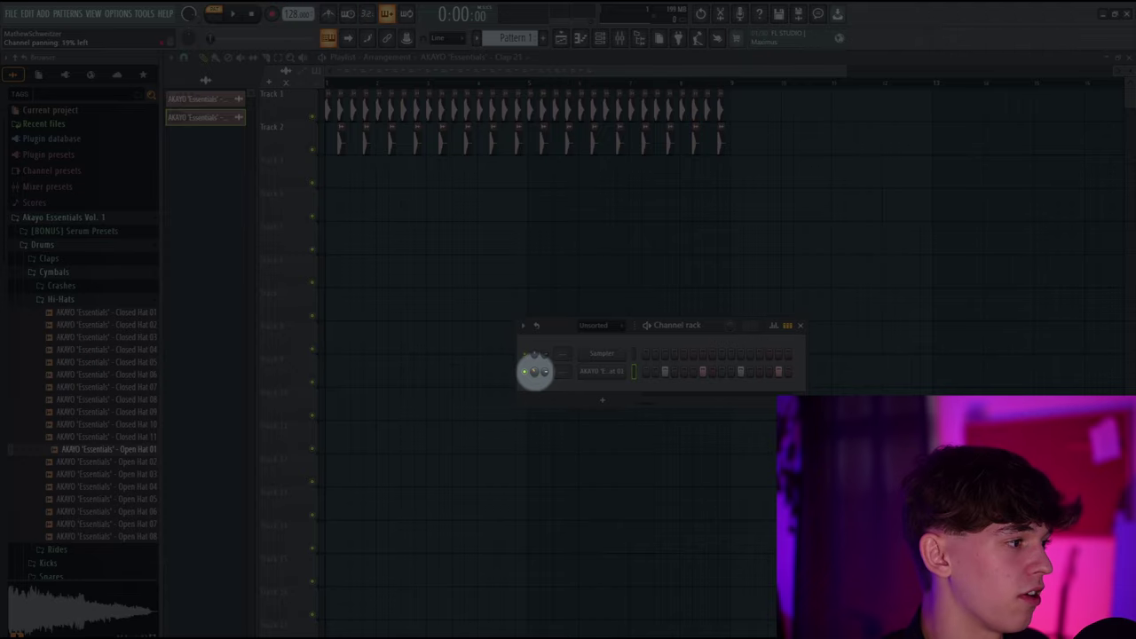
drag(534, 371, 536, 373)
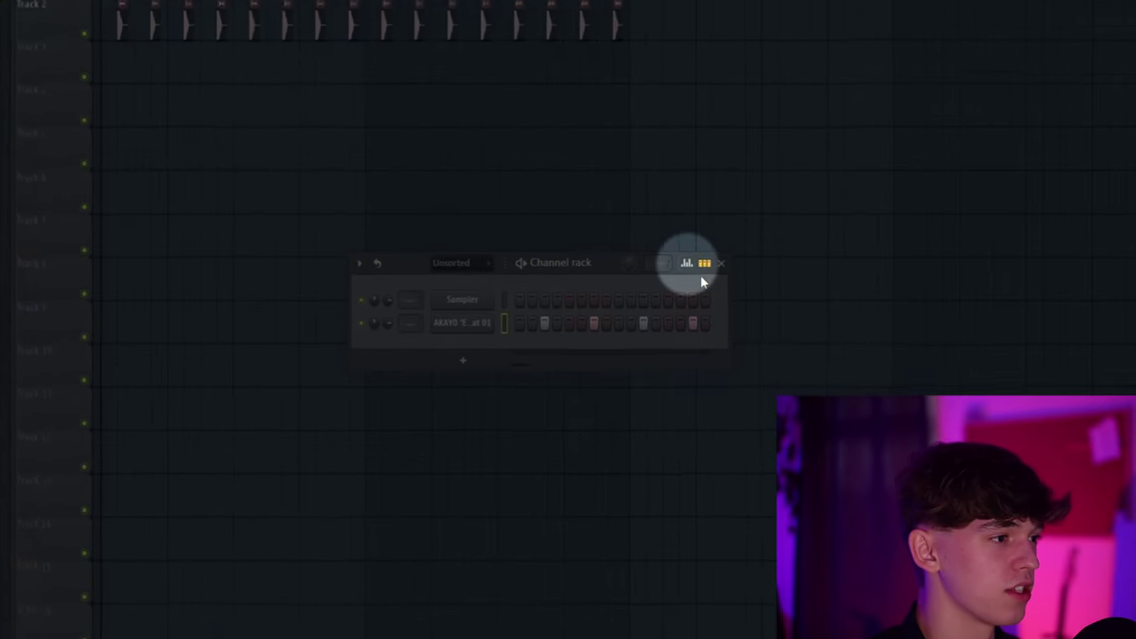
Step: Lower the velocity of the Open Hat 01 hits on steps 3 and 11 slightly in the graph editor
click(773, 325)
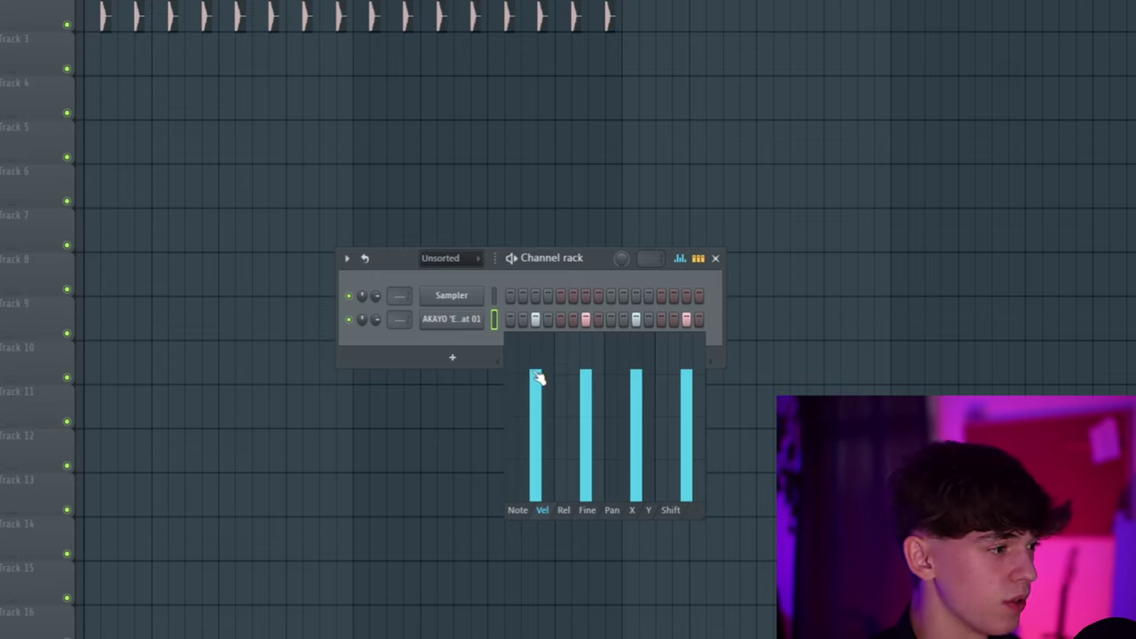
click(536, 391)
click(636, 388)
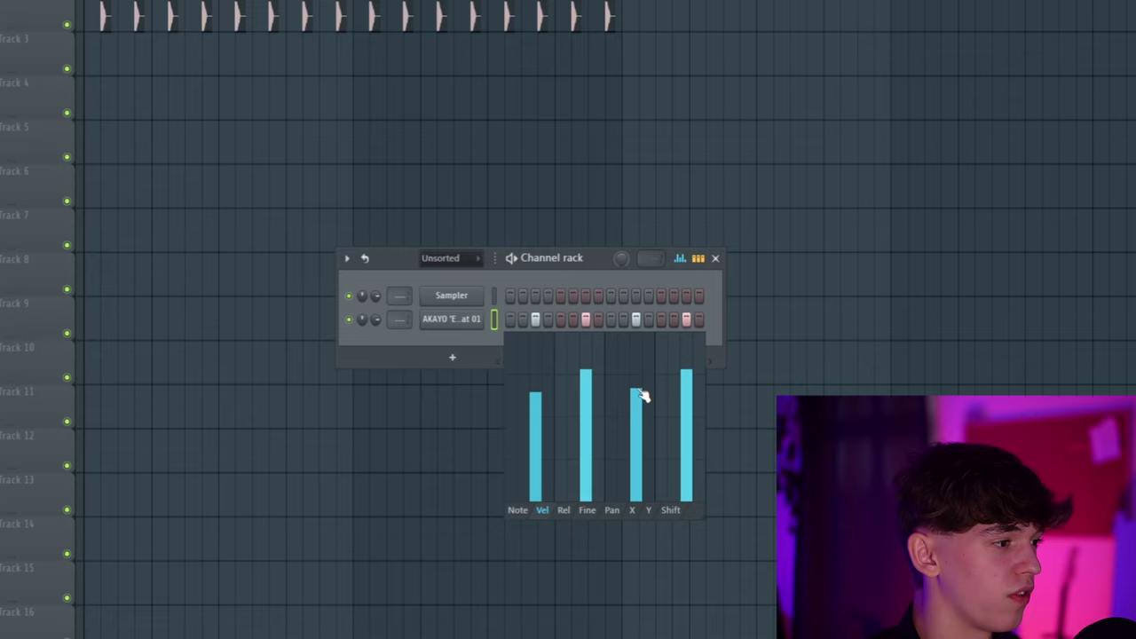
click(535, 386)
click(638, 399)
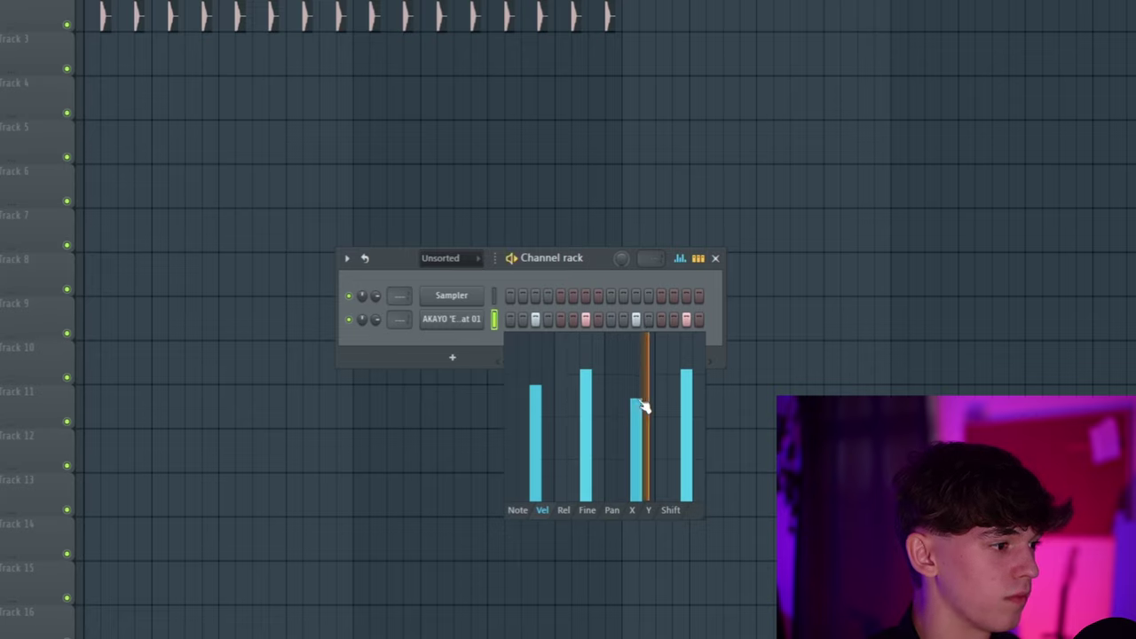
click(536, 390)
click(642, 390)
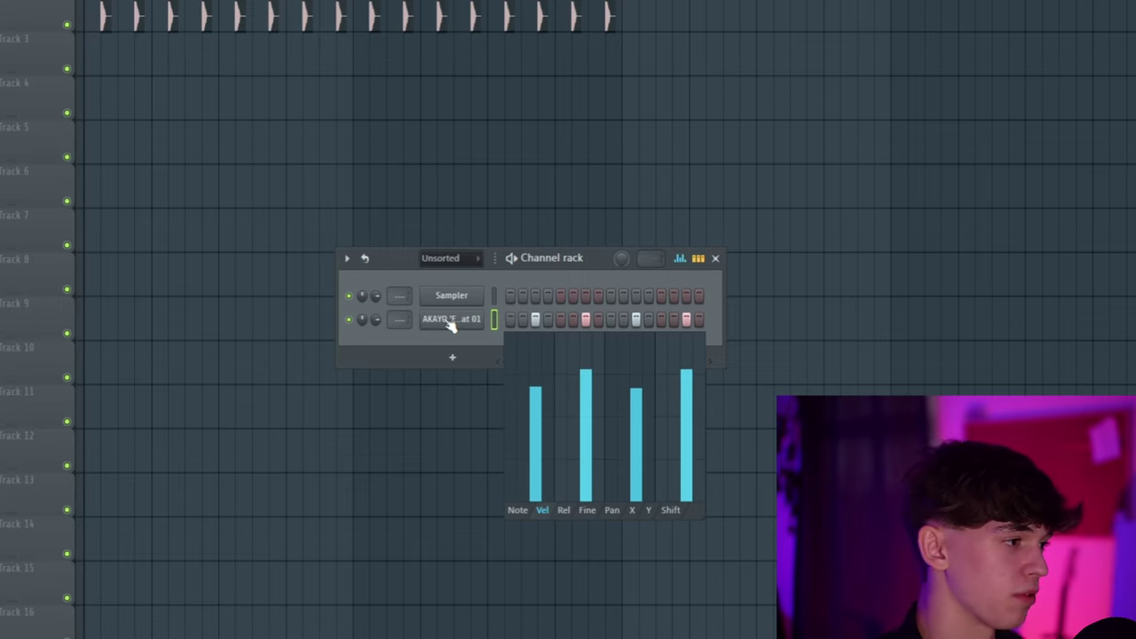
Step: Pan the Open Hat 01 hits slightly to alternating sides, play the pattern and close the graph editor
click(612, 510)
click(535, 401)
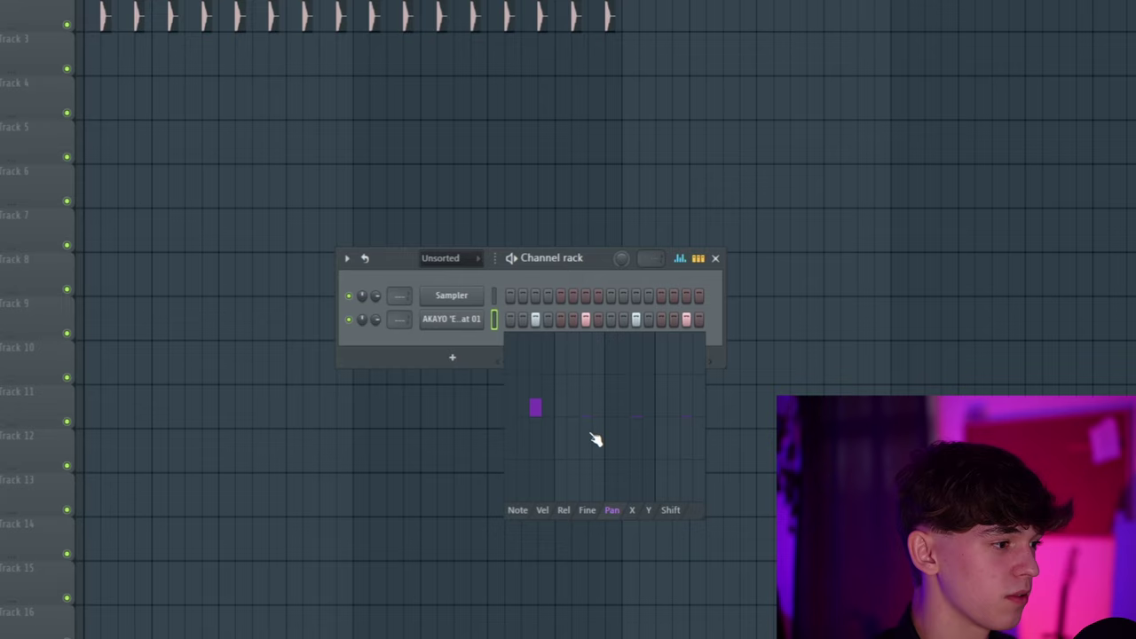
click(633, 400)
click(688, 439)
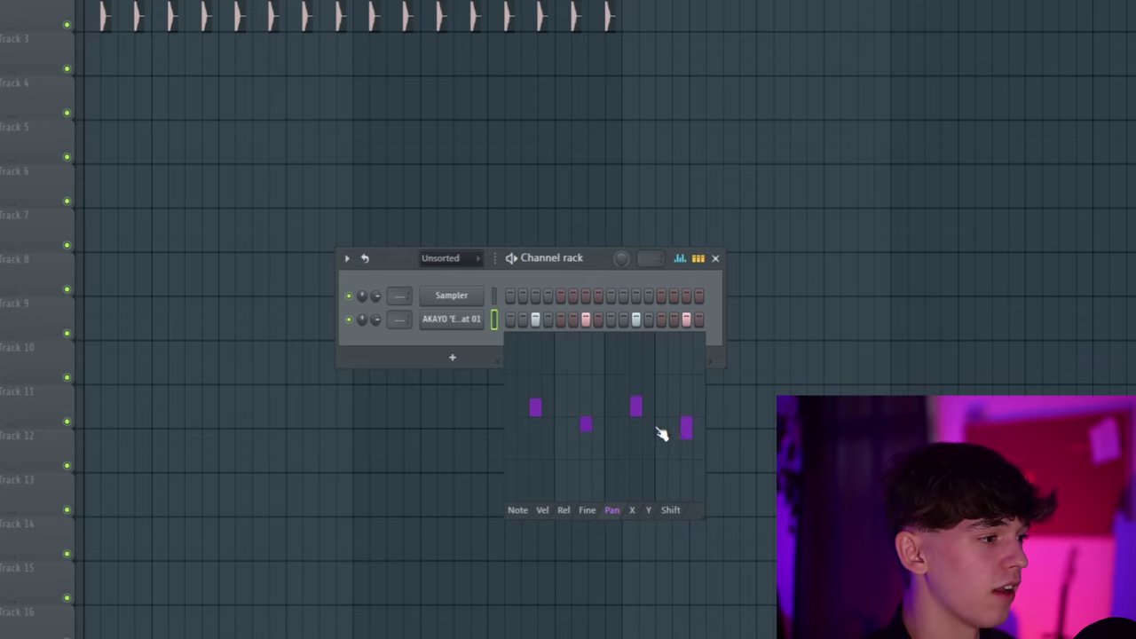
key(space)
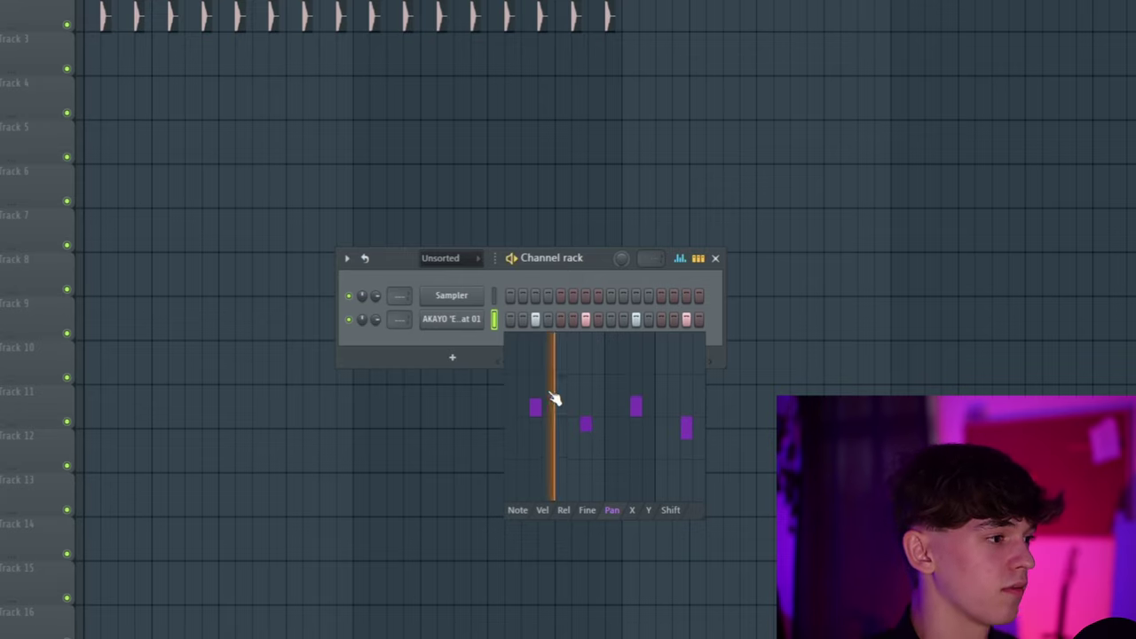
click(680, 259)
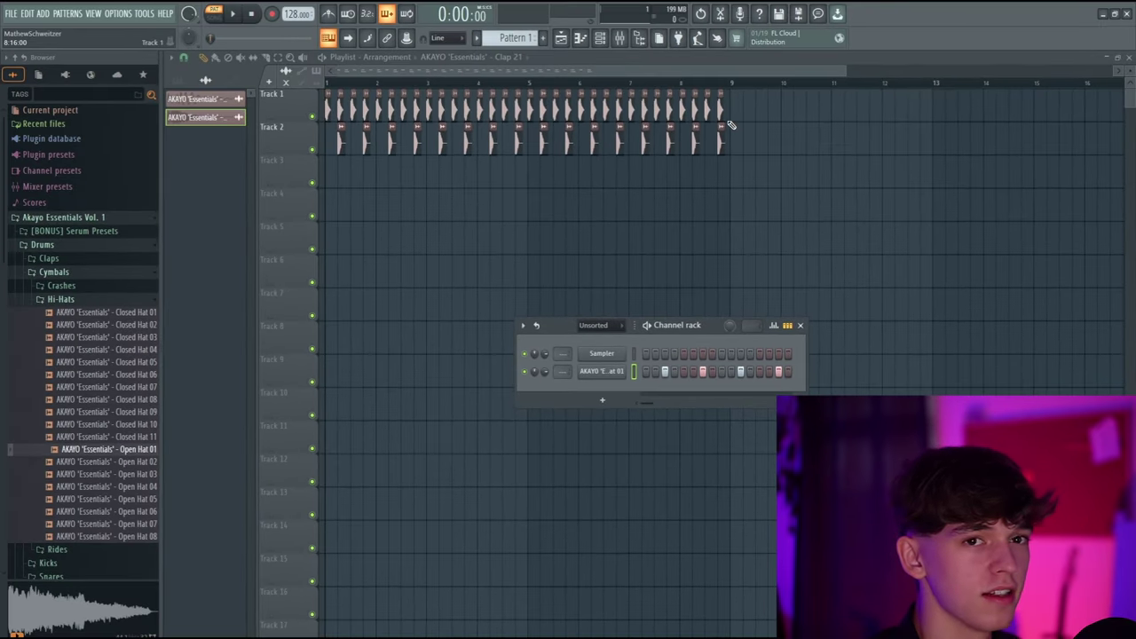
Step: Place Pattern 1 clips on Track 3 in bars 1 to 4 and duplicate them into bars 5 to 8
click(507, 40)
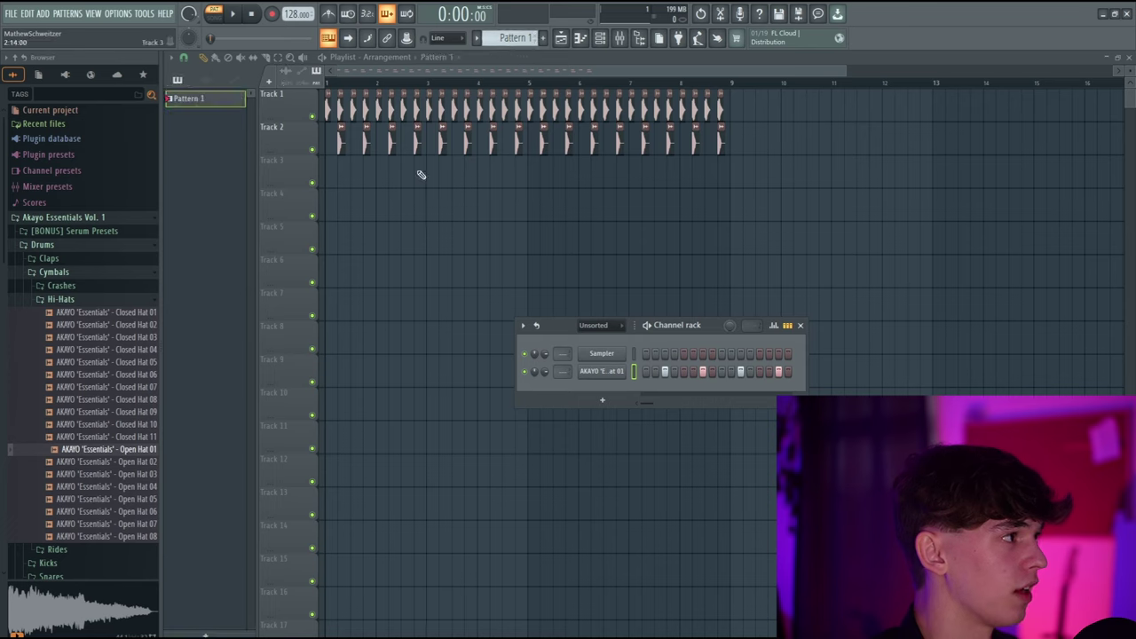
mouse_move(336, 173)
mouse_down()
mouse_move(555, 164)
mouse_move(538, 175)
mouse_move(327, 183)
mouse_up()
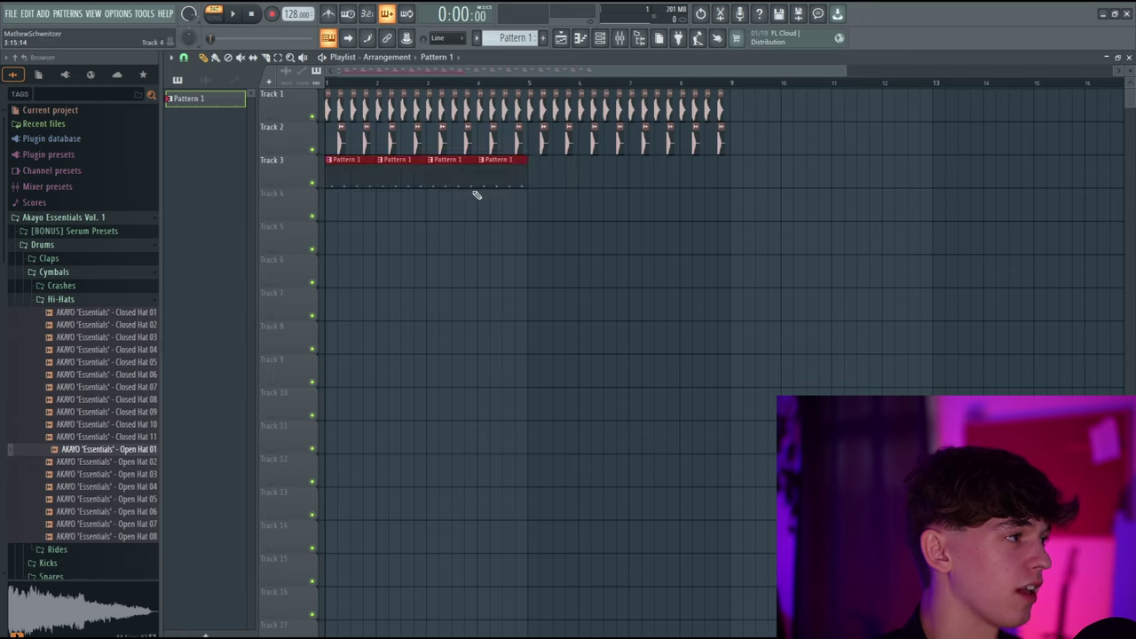
key(ctrl+b)
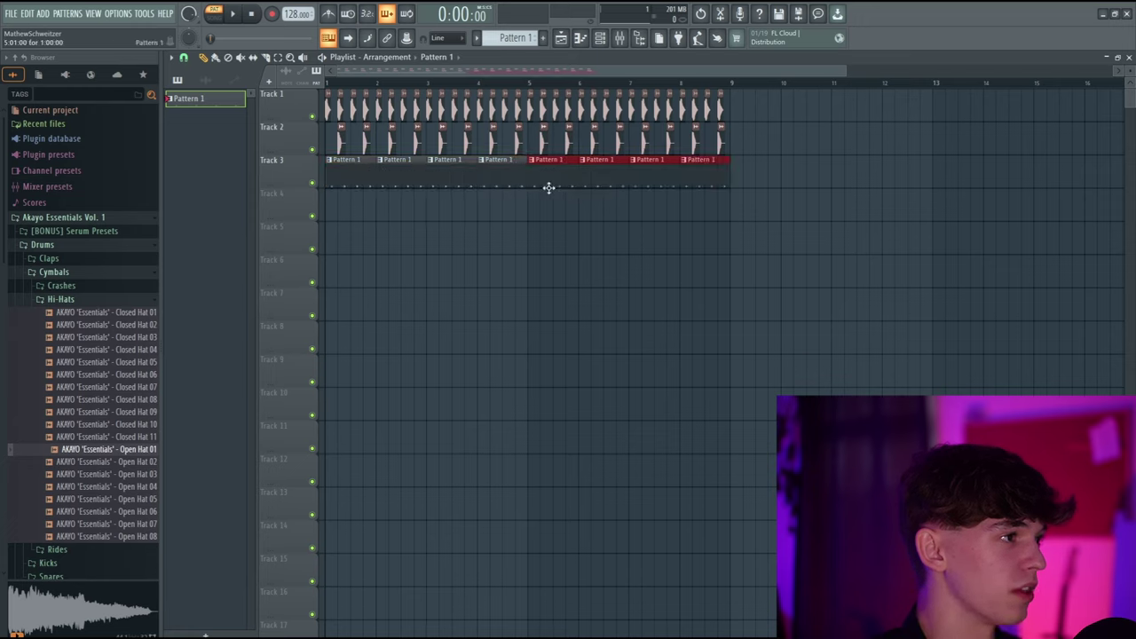
Step: Switch playback to song mode and play the arrangement with the open hats
click(634, 253)
key(l)
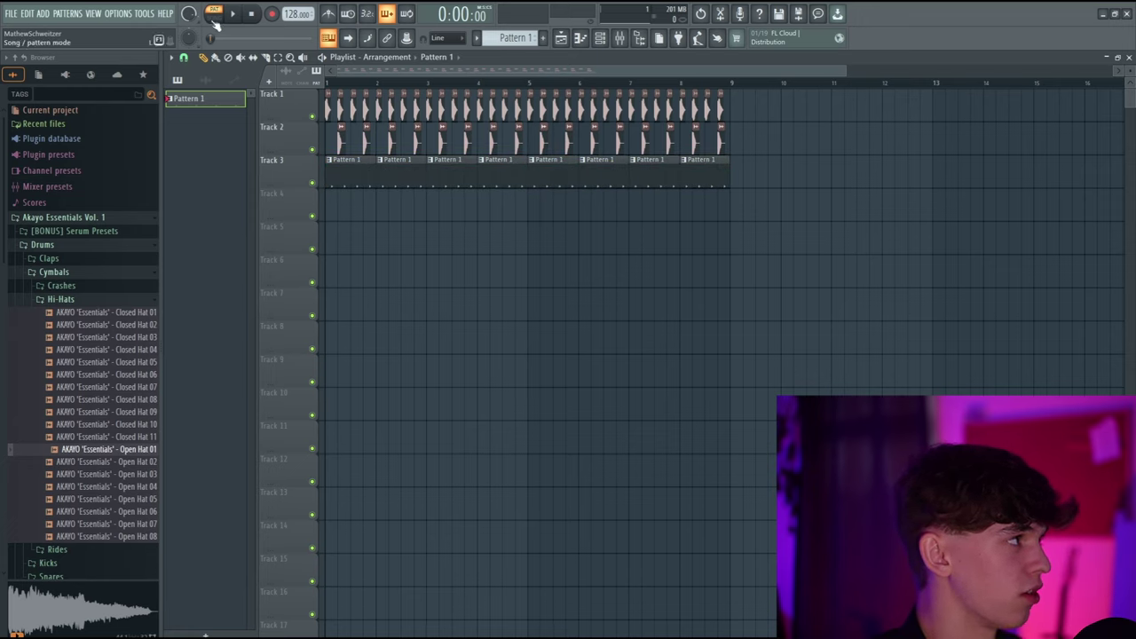
key(space)
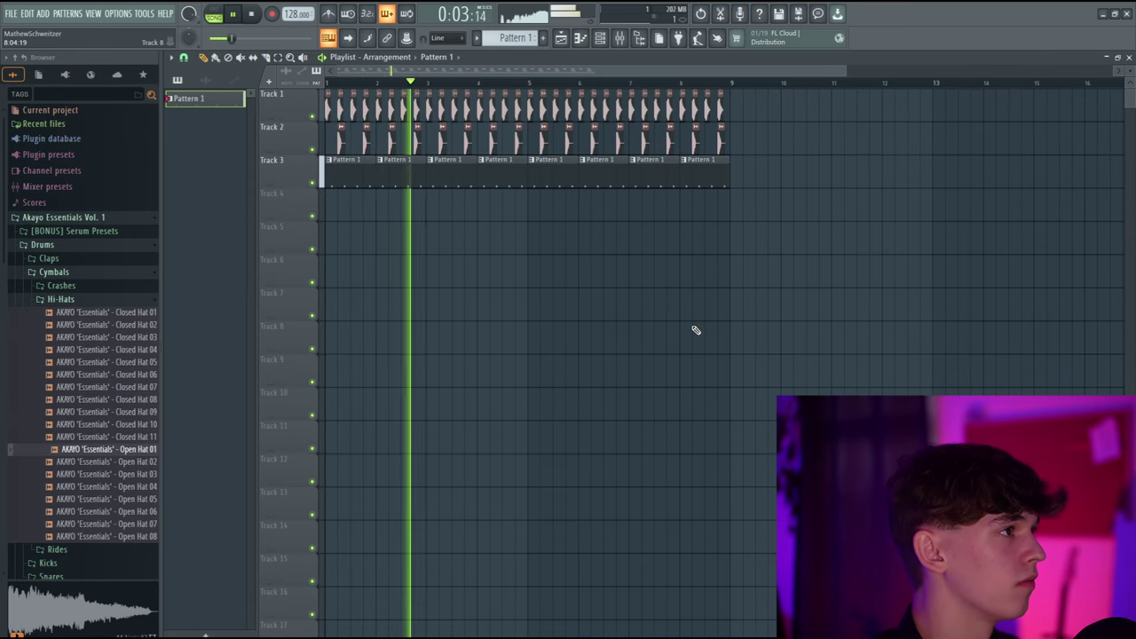
key(space)
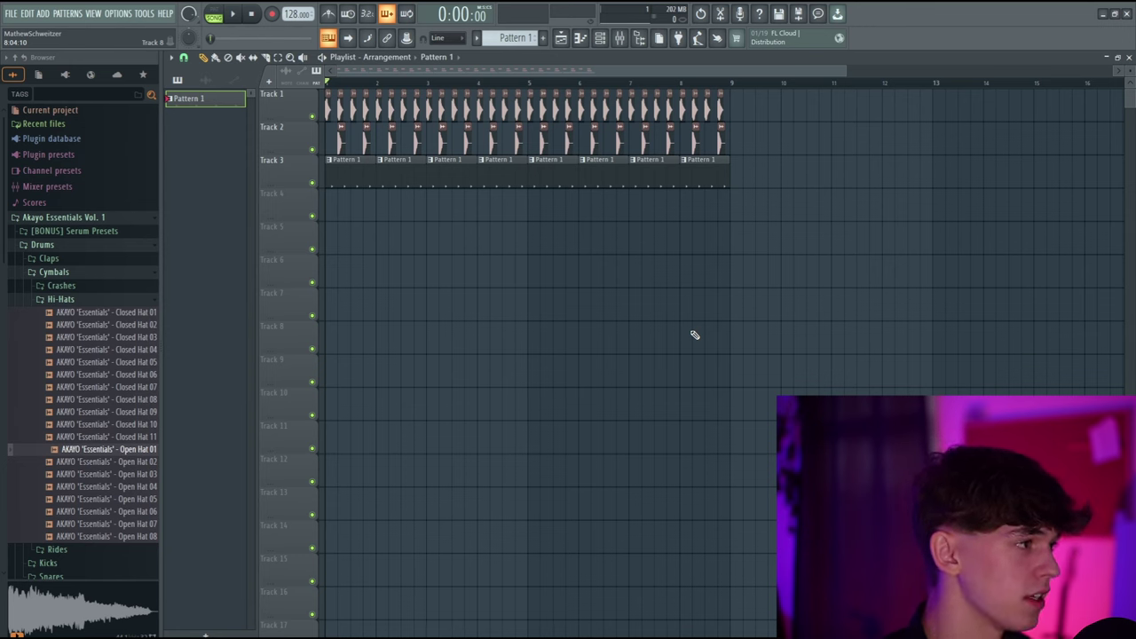
Step: Show all channels in the Channel rack and delete the empty Sampler channel
key(F6)
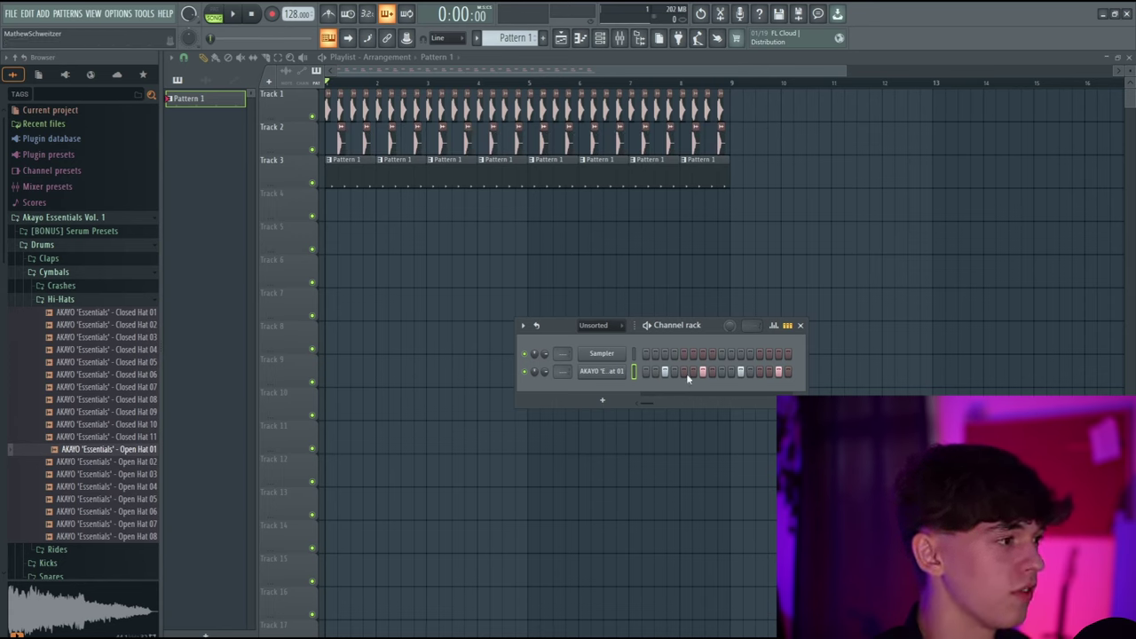
click(602, 326)
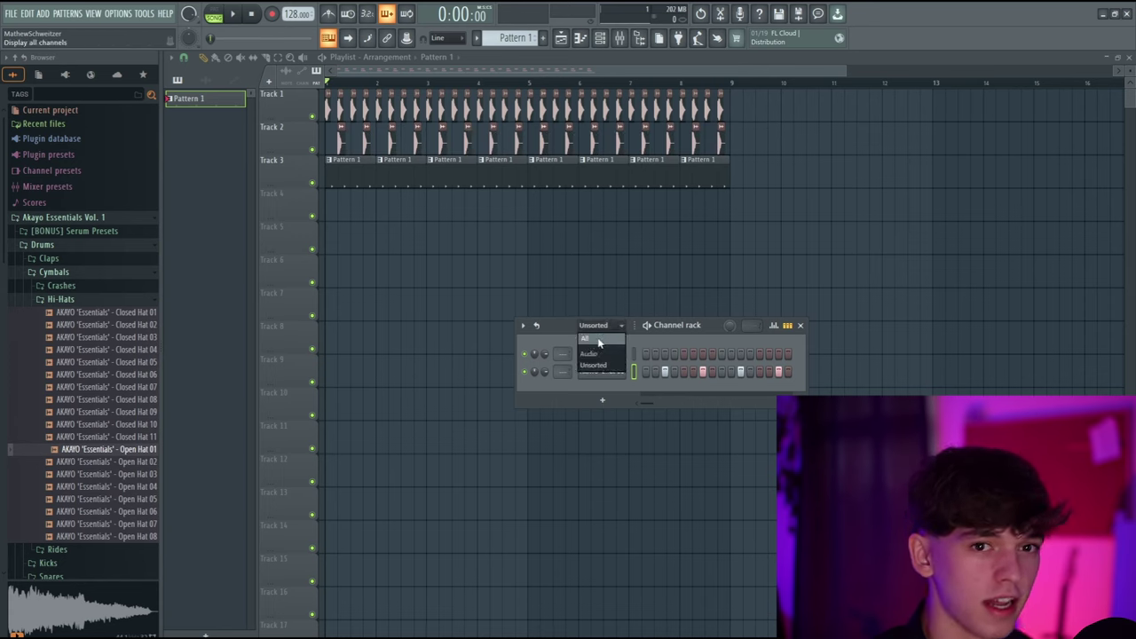
click(602, 345)
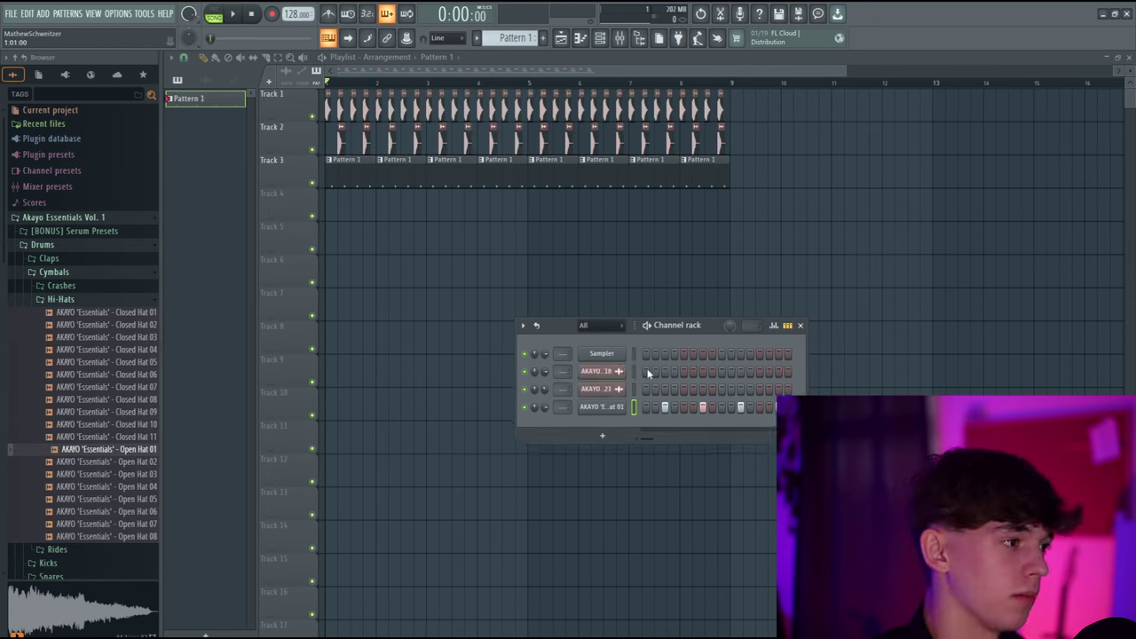
right_click(602, 354)
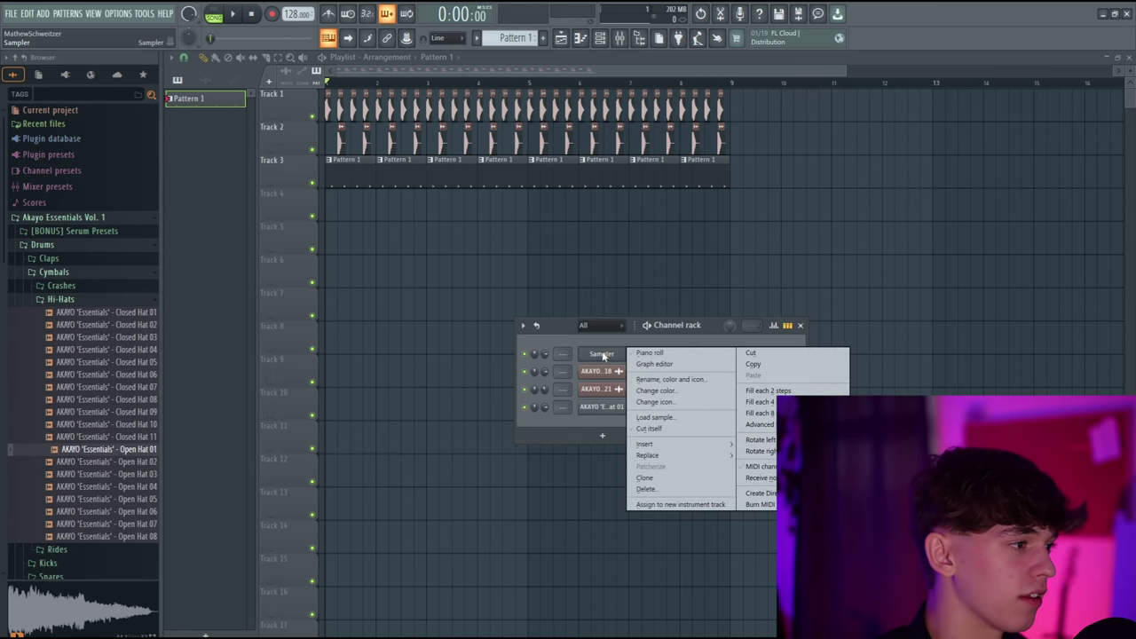
click(658, 489)
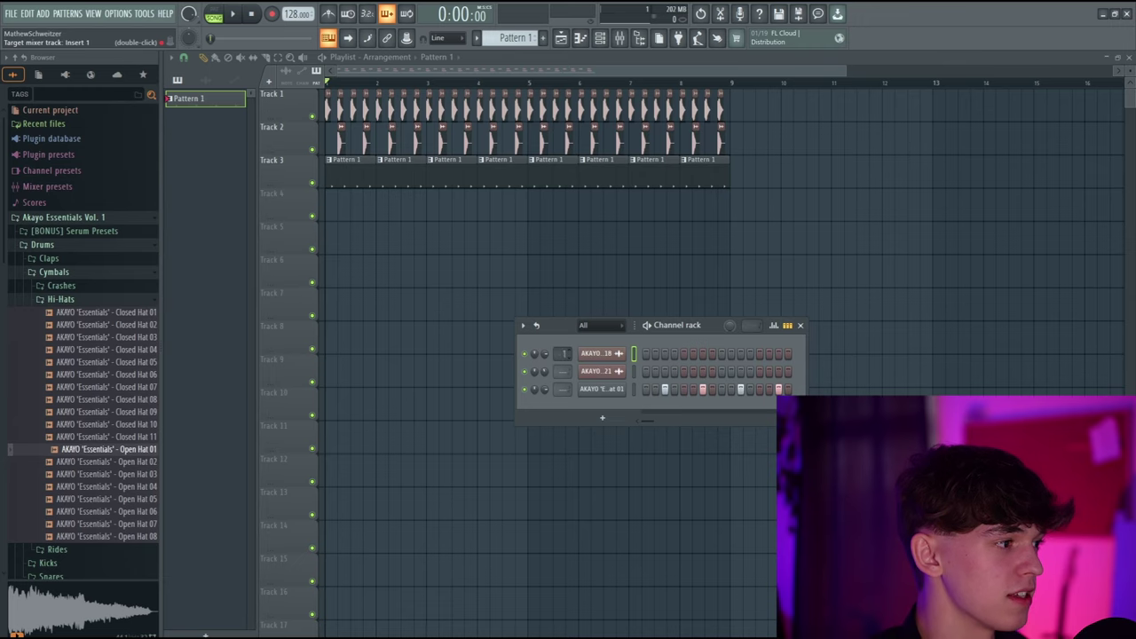
Step: Route the kick, clap and open hat channels to mixer inserts 1, 2 and 3 and check their levels in the Mixer during playback
scroll(566, 371, up, 1)
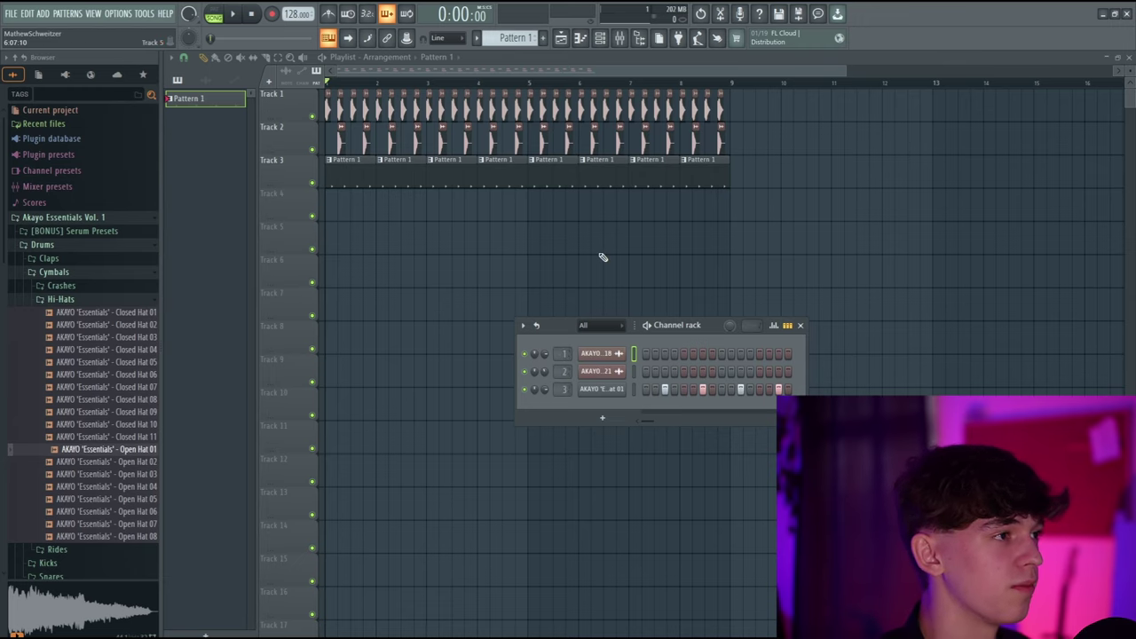
key(F9)
key(space)
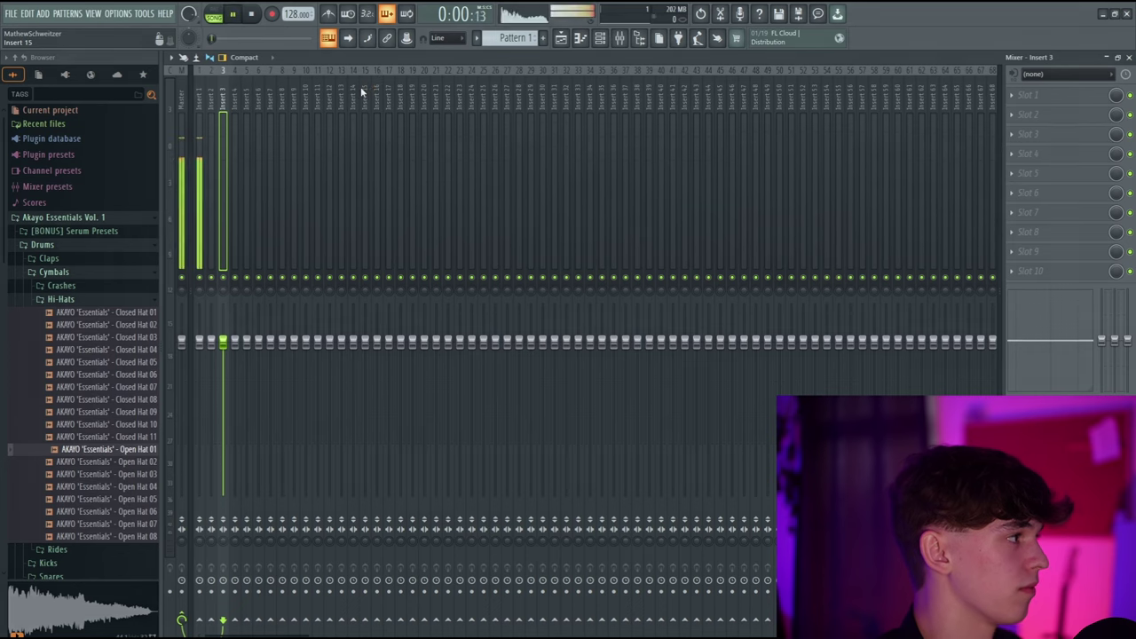
key(space)
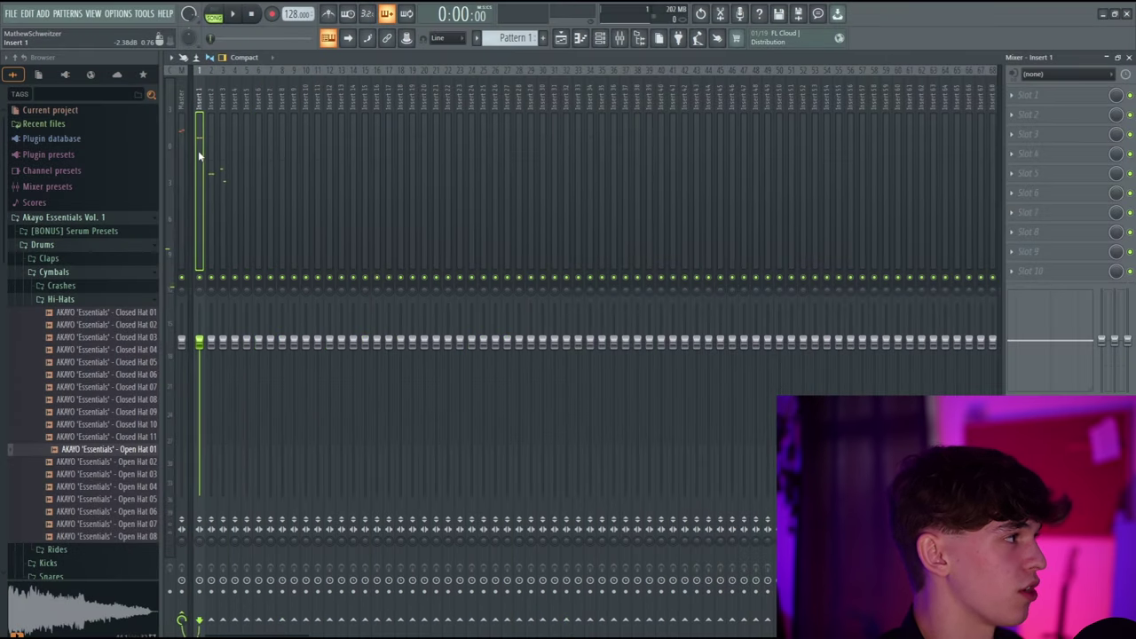
click(212, 150)
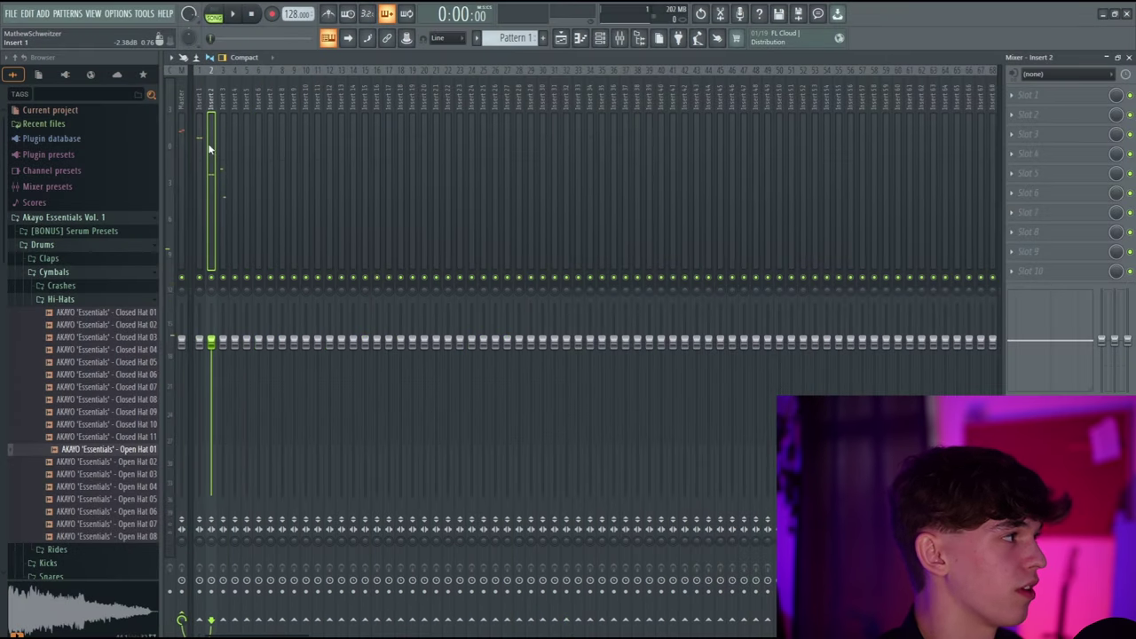
click(201, 148)
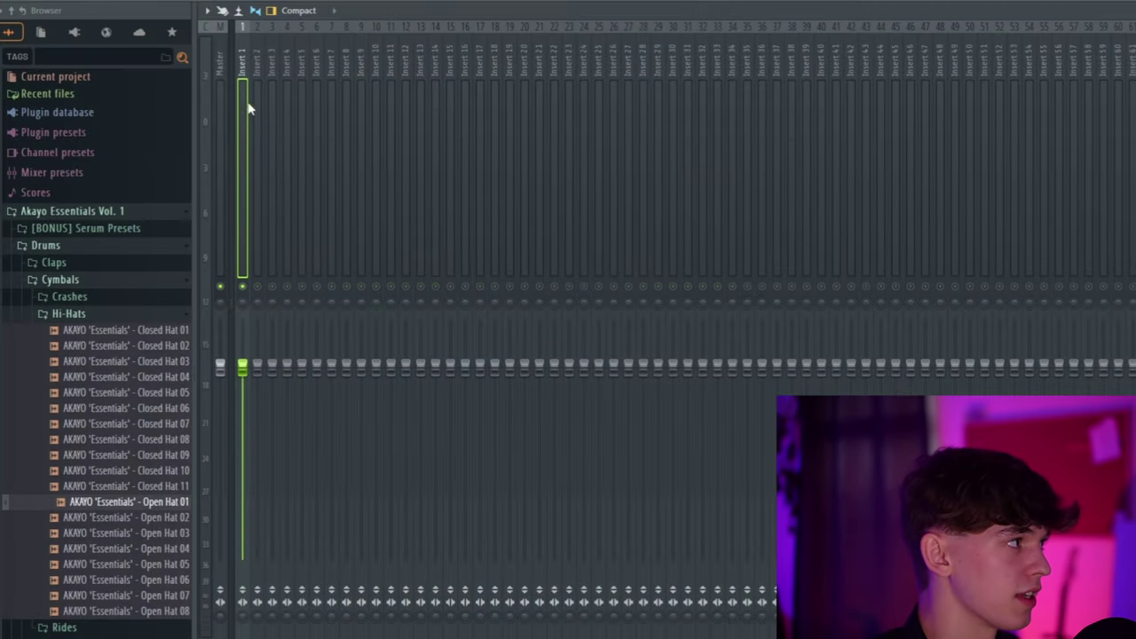
Step: Lower the kick's volume on mixer Insert 1, unsolo that insert and play the full drum mix
drag(241, 365, 241, 451)
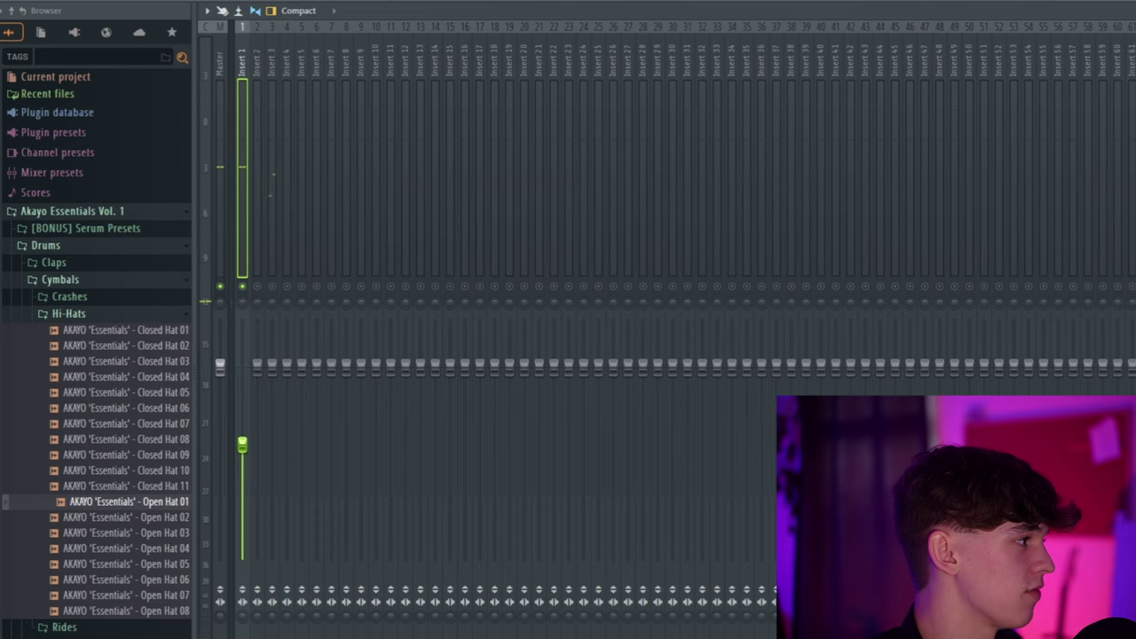
drag(242, 447, 242, 414)
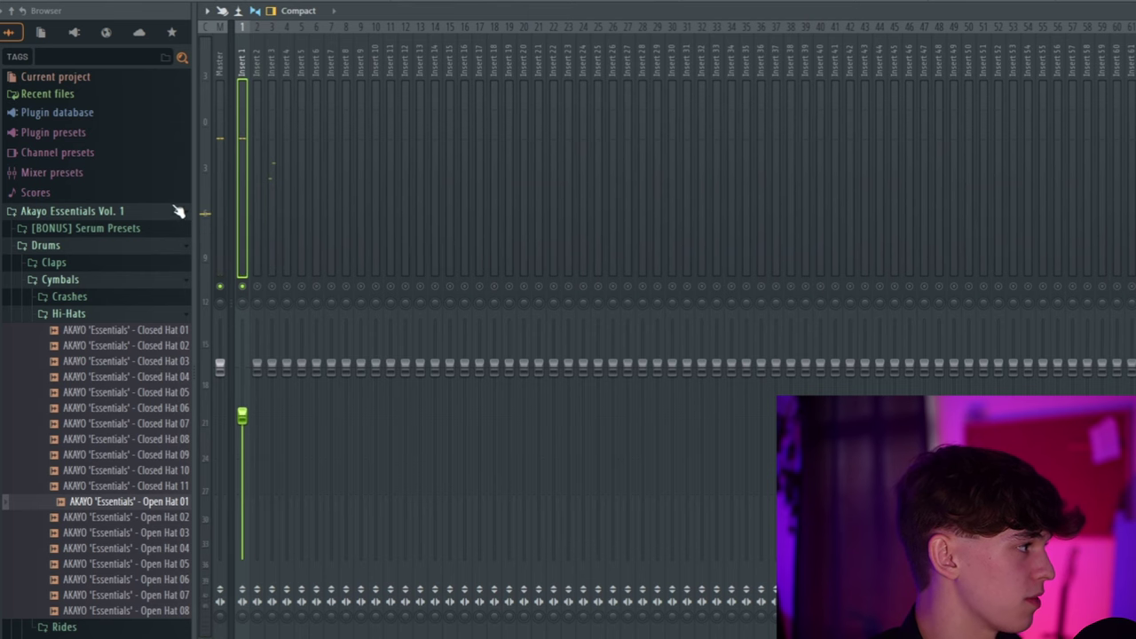
key(space)
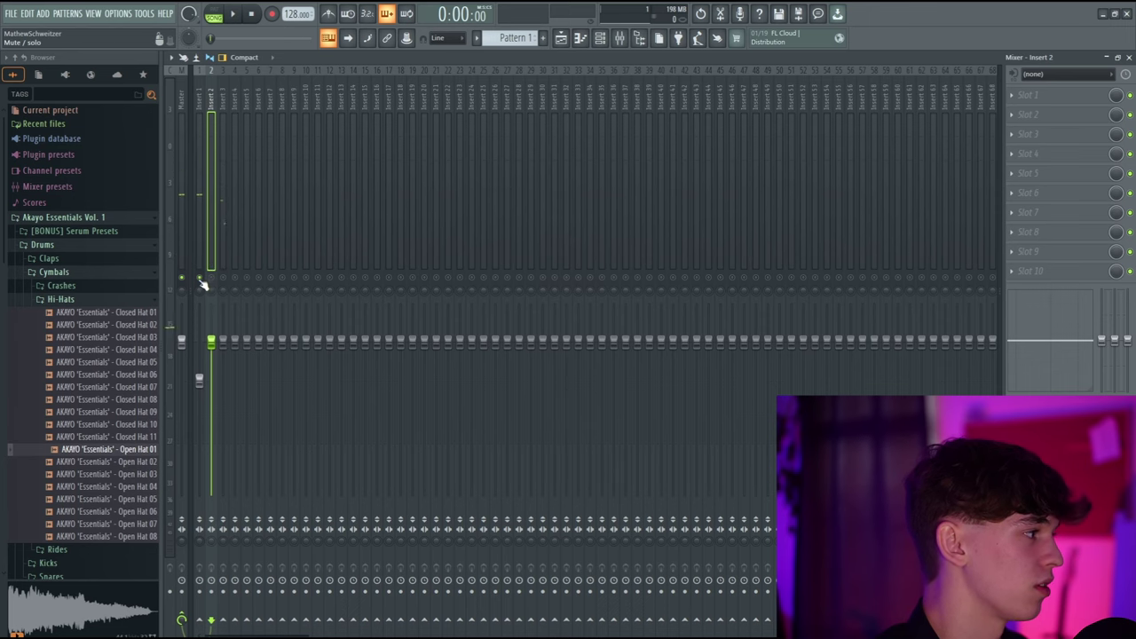
right_click(199, 278)
key(space)
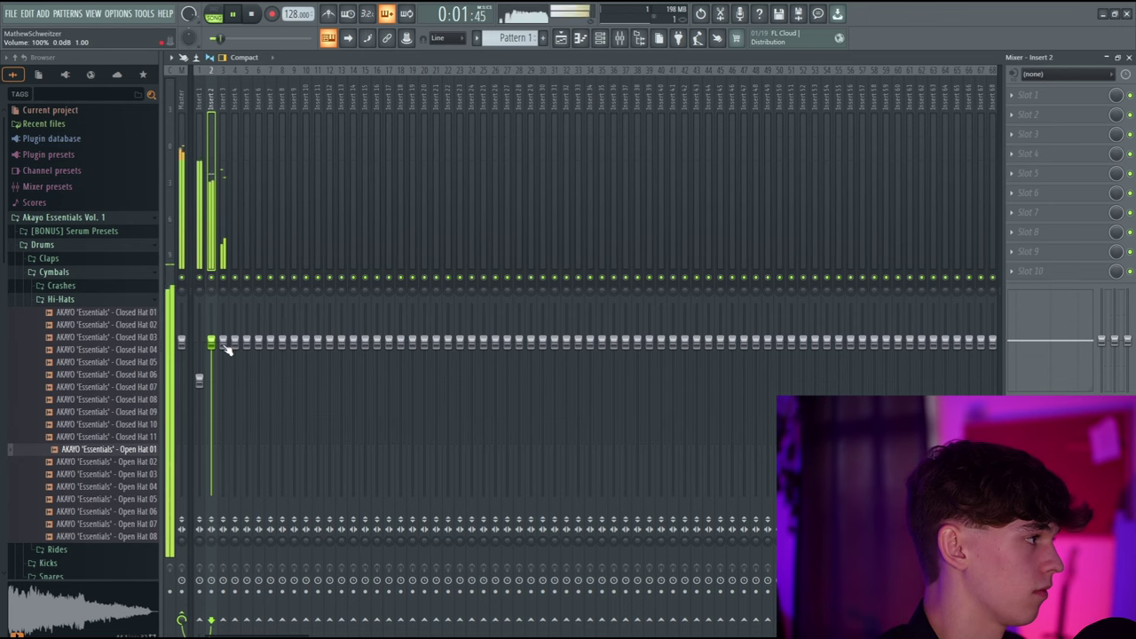
key(space)
click(202, 148)
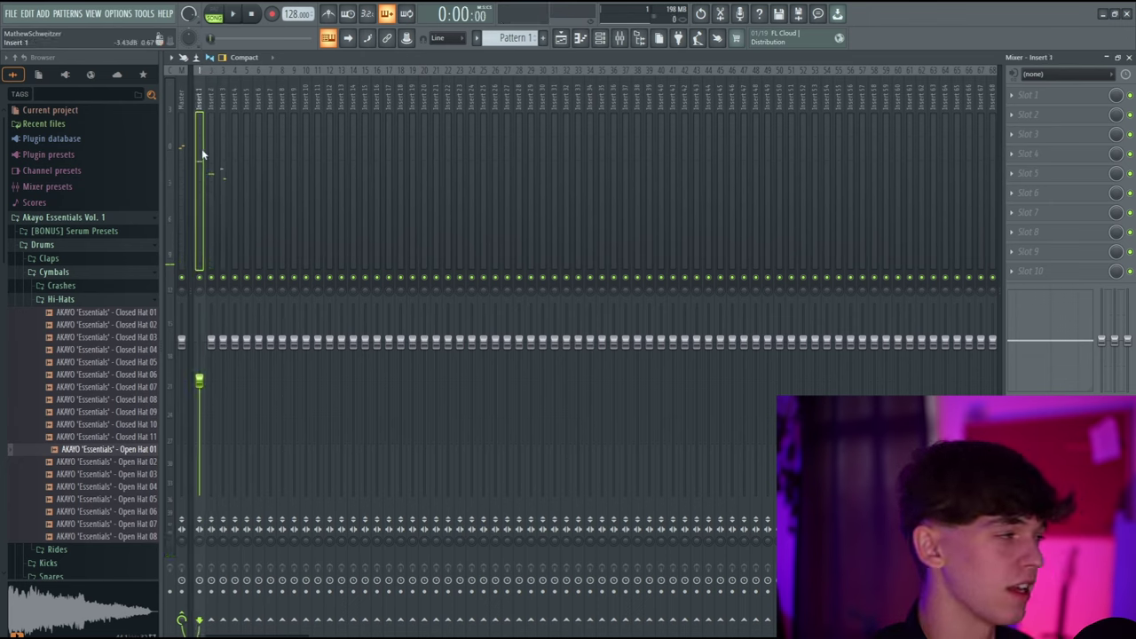
Step: Lower the open hat's volume on Insert 3 and slightly reduce the clap on Insert 2 during playback
click(227, 190)
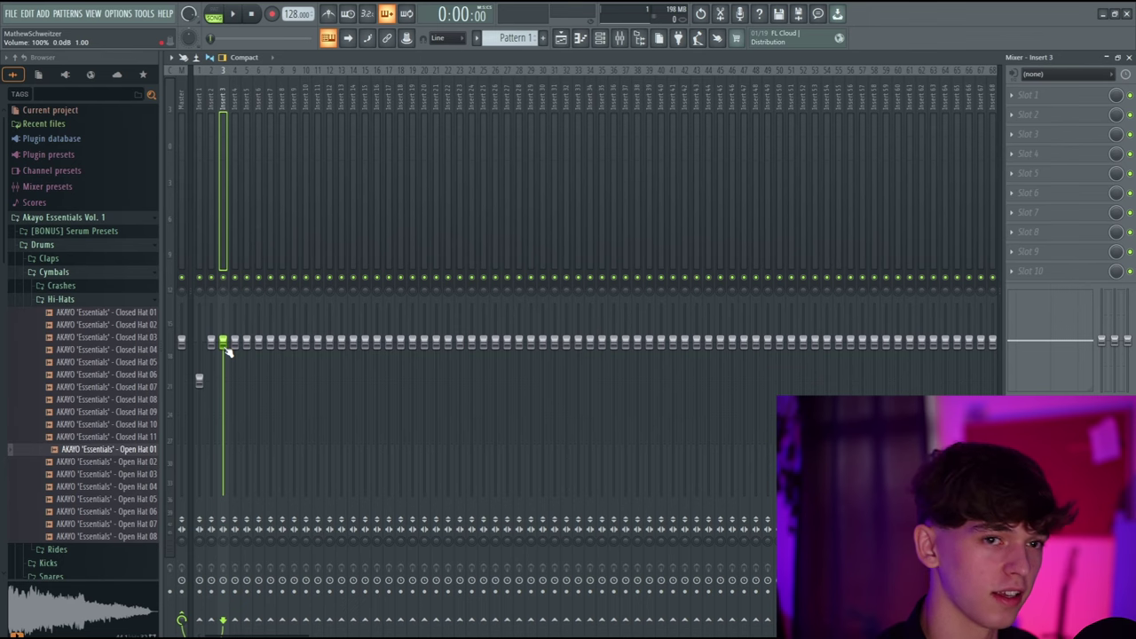
drag(224, 342, 223, 401)
key(space)
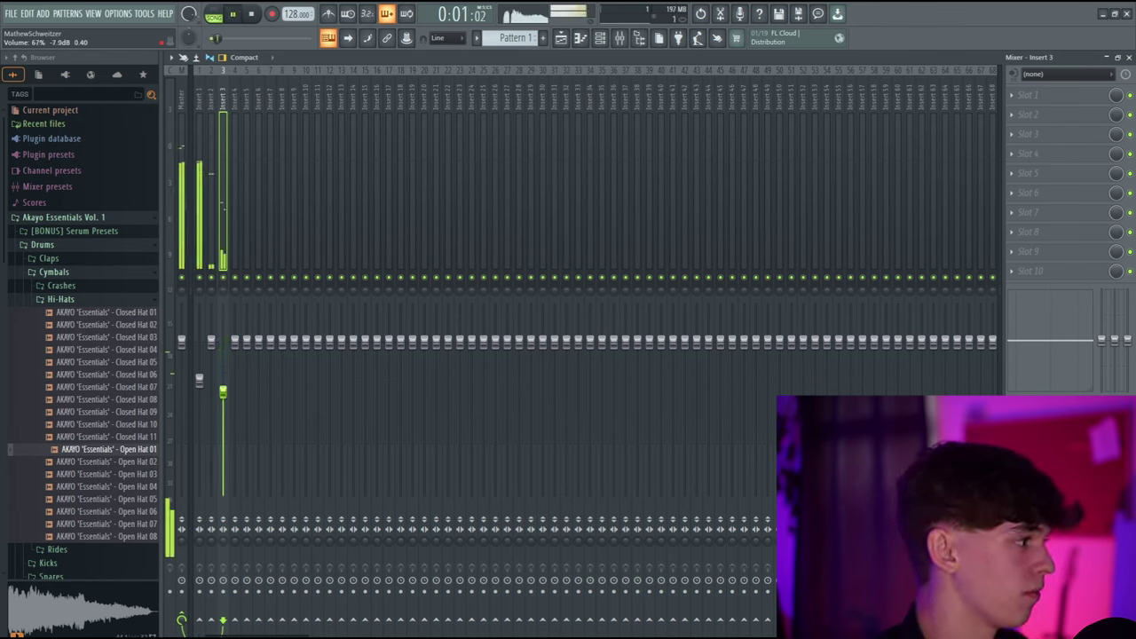
drag(212, 341, 211, 353)
key(space)
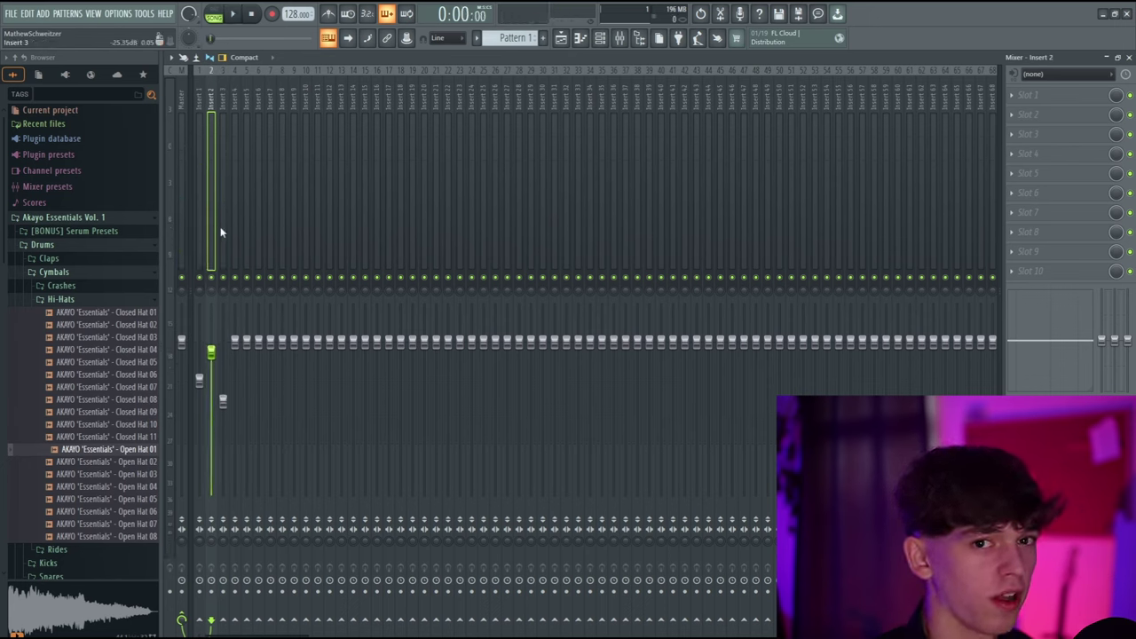
Step: Open the open hat channel's sample settings, increase the sample's fade-out and audition it
key(F6)
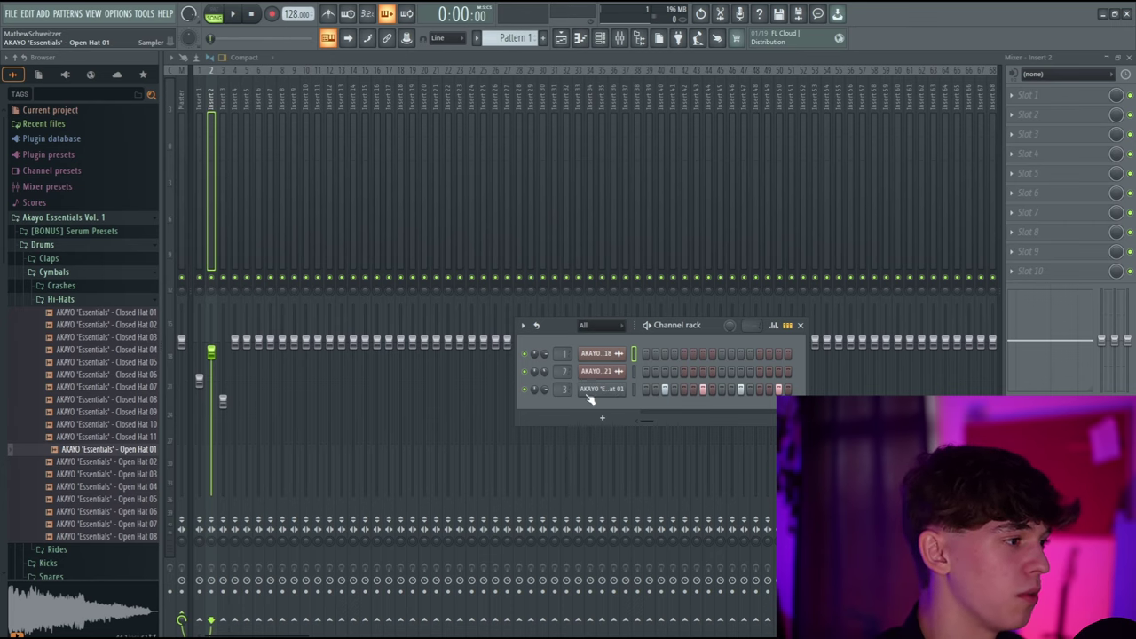
click(599, 391)
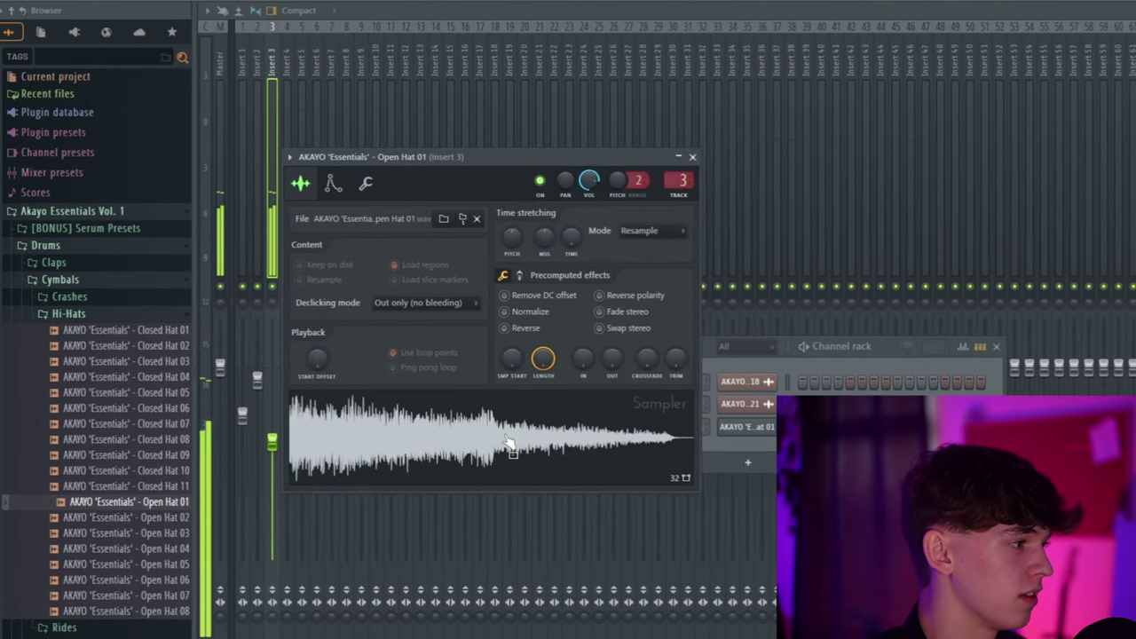
mouse_move(610, 358)
mouse_down()
mouse_move(611, 326)
mouse_move(604, 390)
mouse_move(605, 346)
mouse_up()
click(598, 451)
click(581, 424)
click(603, 399)
click(603, 415)
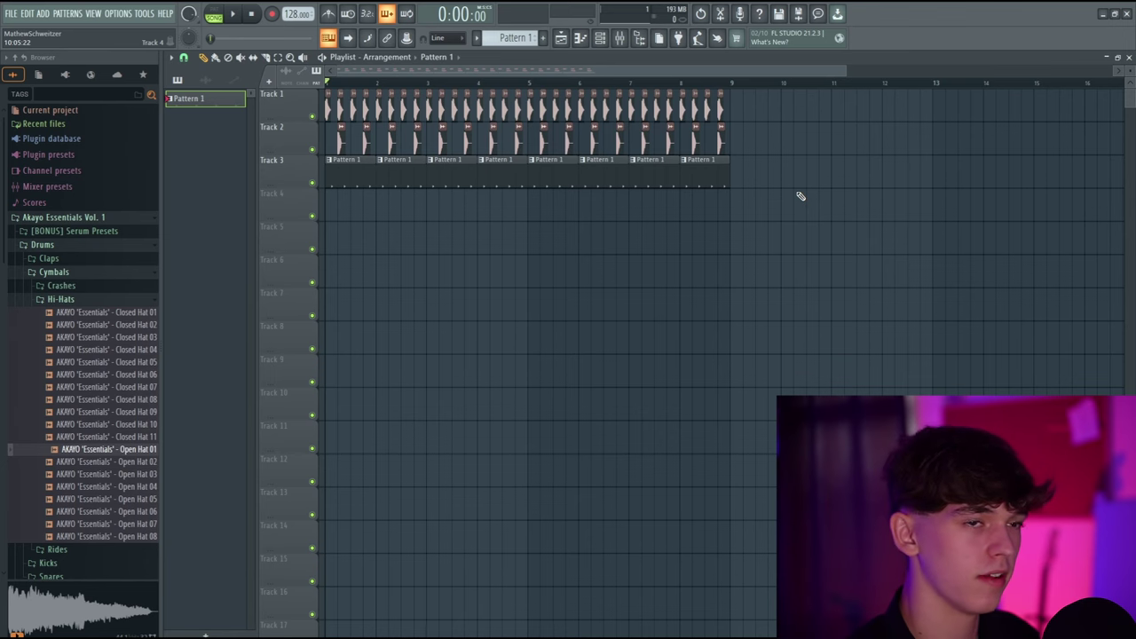
Step: Create a new pattern named Bass with the Channel rack shown over the Playlist
key(F6)
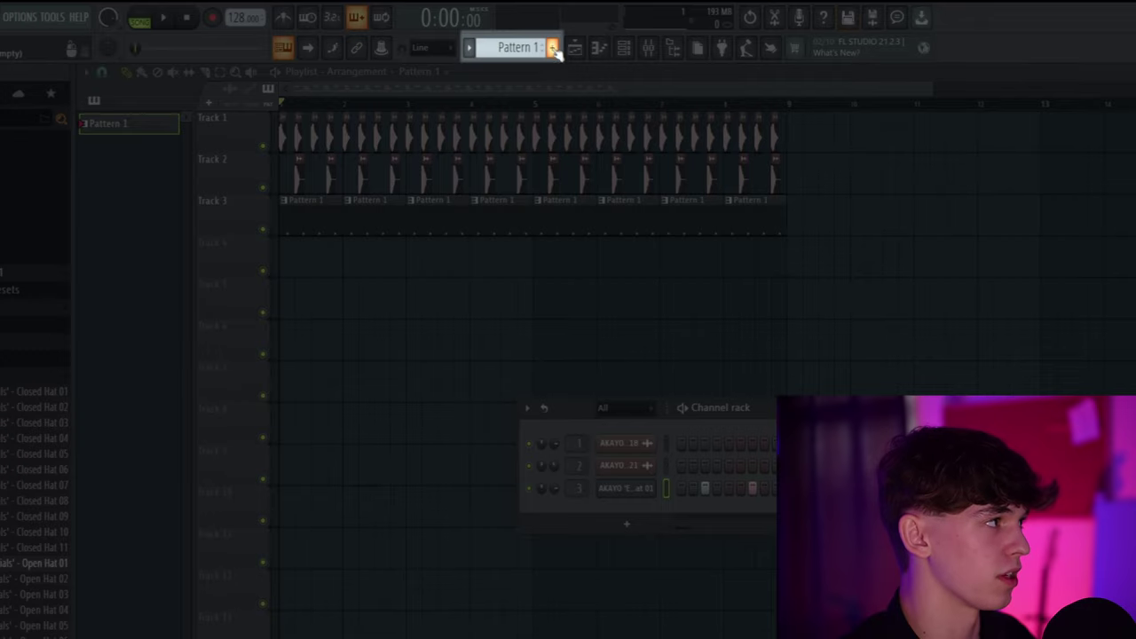
click(554, 48)
text(ass)
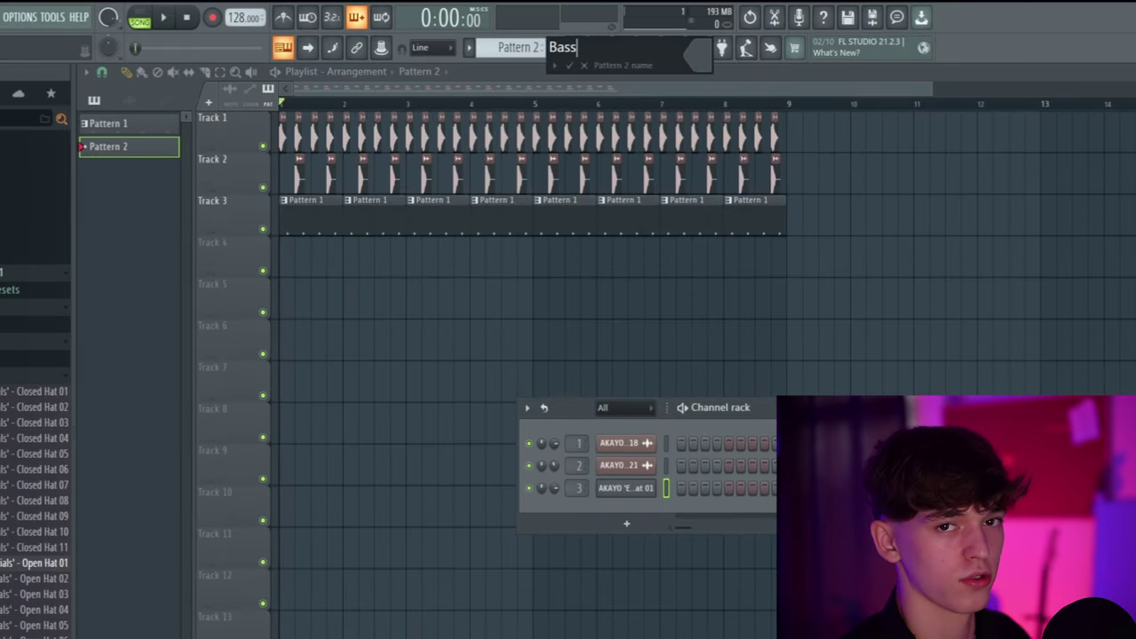
key(Return)
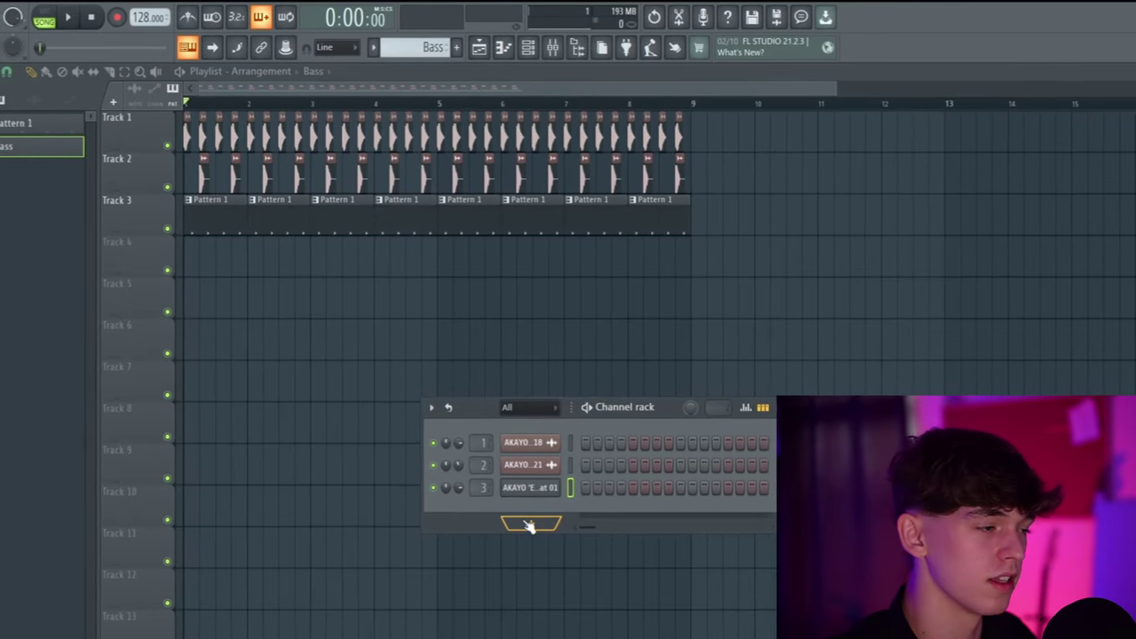
Step: Search the generator plugins for 3x and add 3x Osc as a new channel, moving its window below the clips
click(540, 527)
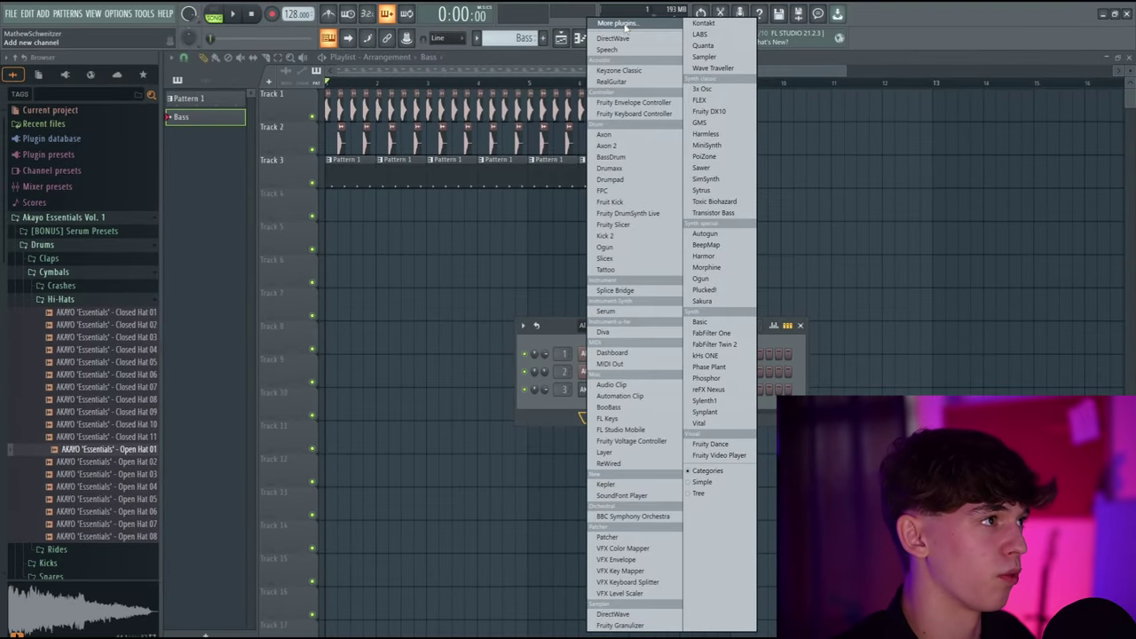
click(626, 26)
text(3x)
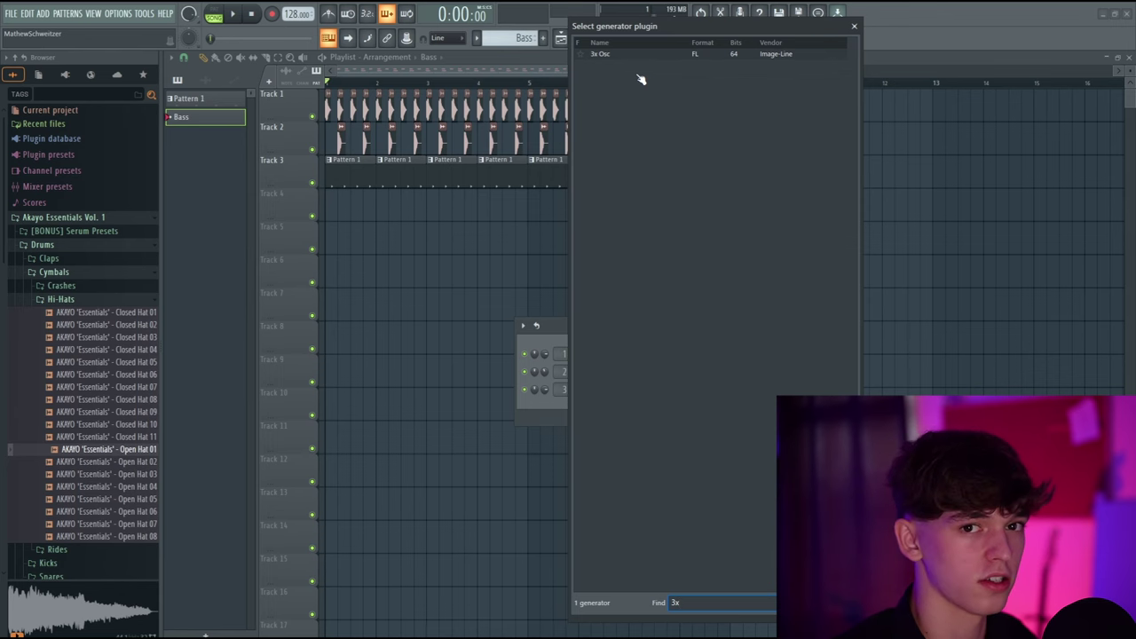
click(607, 56)
key(Return)
drag(328, 188, 520, 259)
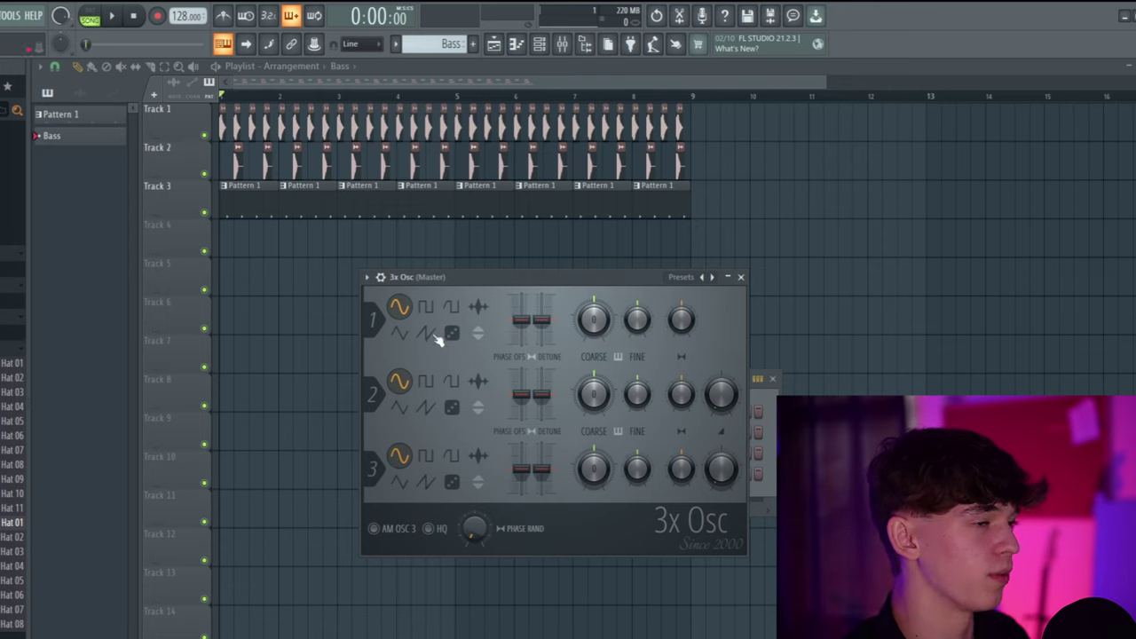
Step: Set 3x Osc oscillators 1 and 2 to saw waves, slightly raise oscillator 1's detune and raise oscillator 2's mix level
click(426, 333)
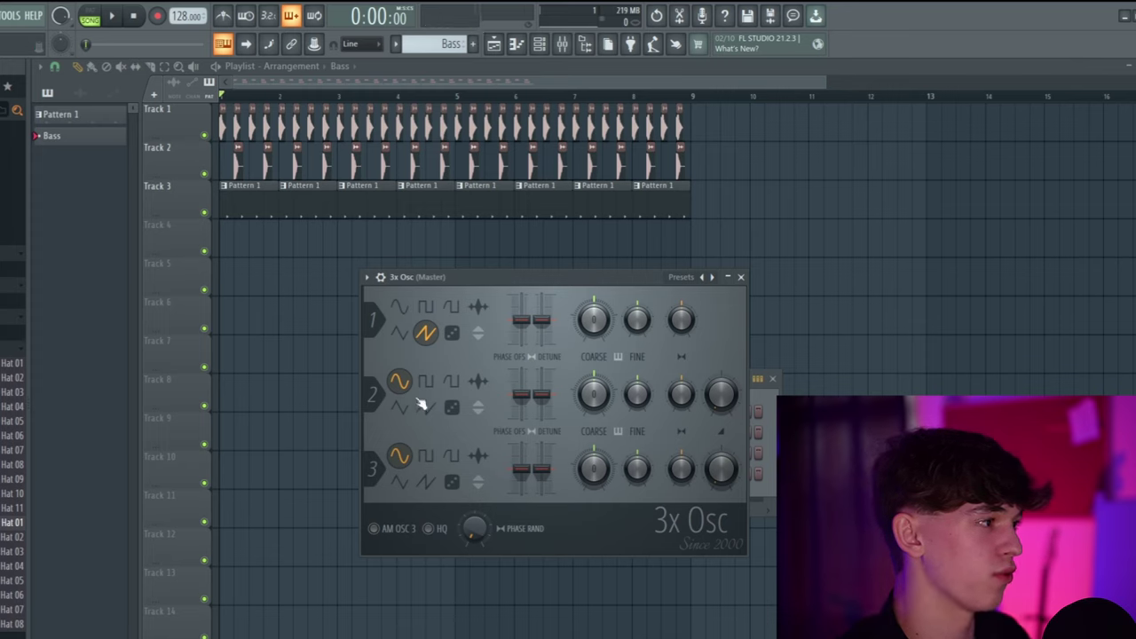
click(401, 309)
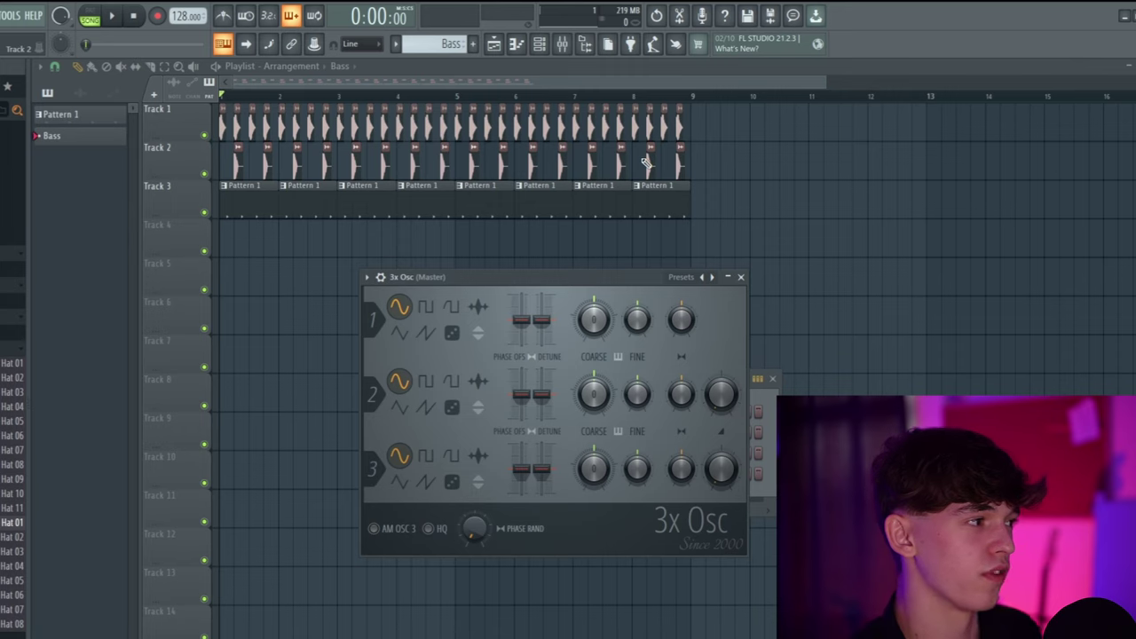
click(425, 332)
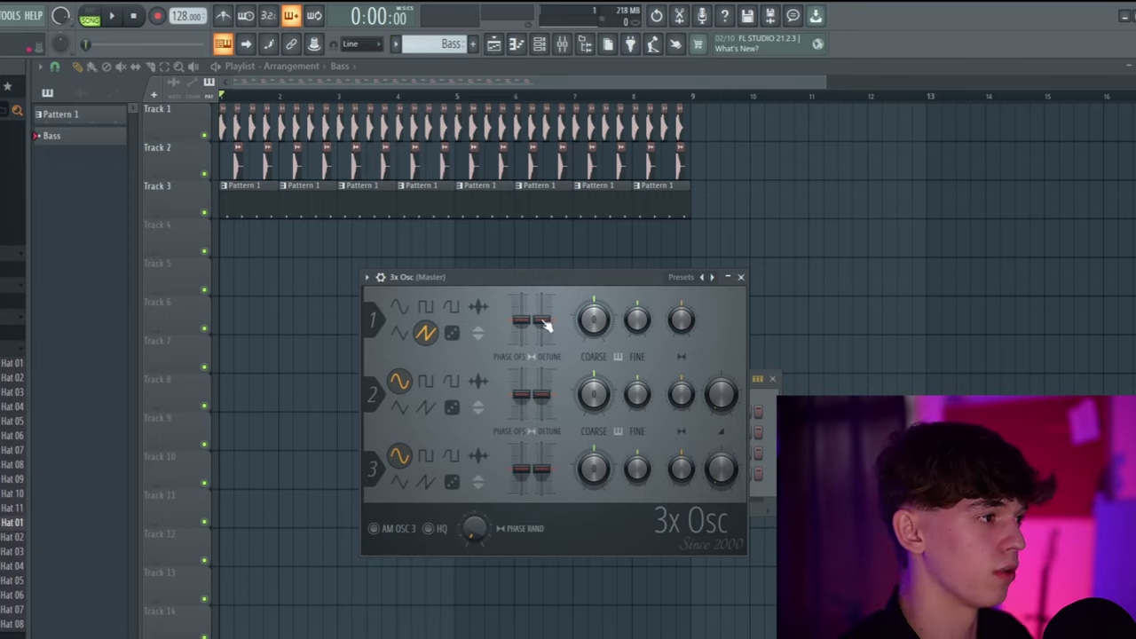
drag(542, 320, 542, 317)
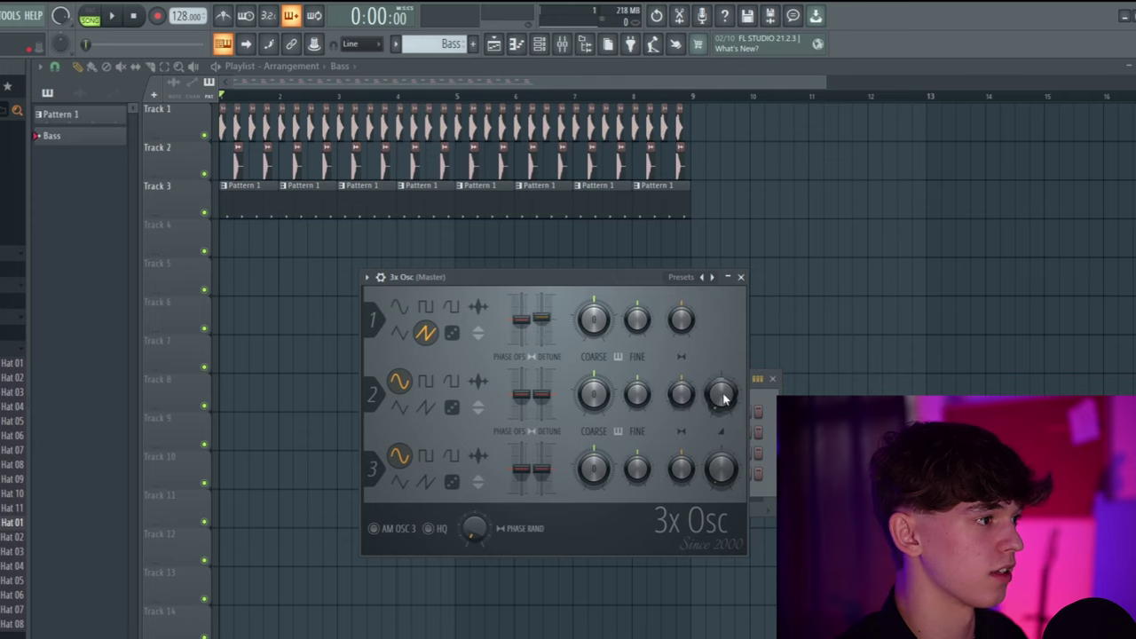
drag(728, 393, 729, 372)
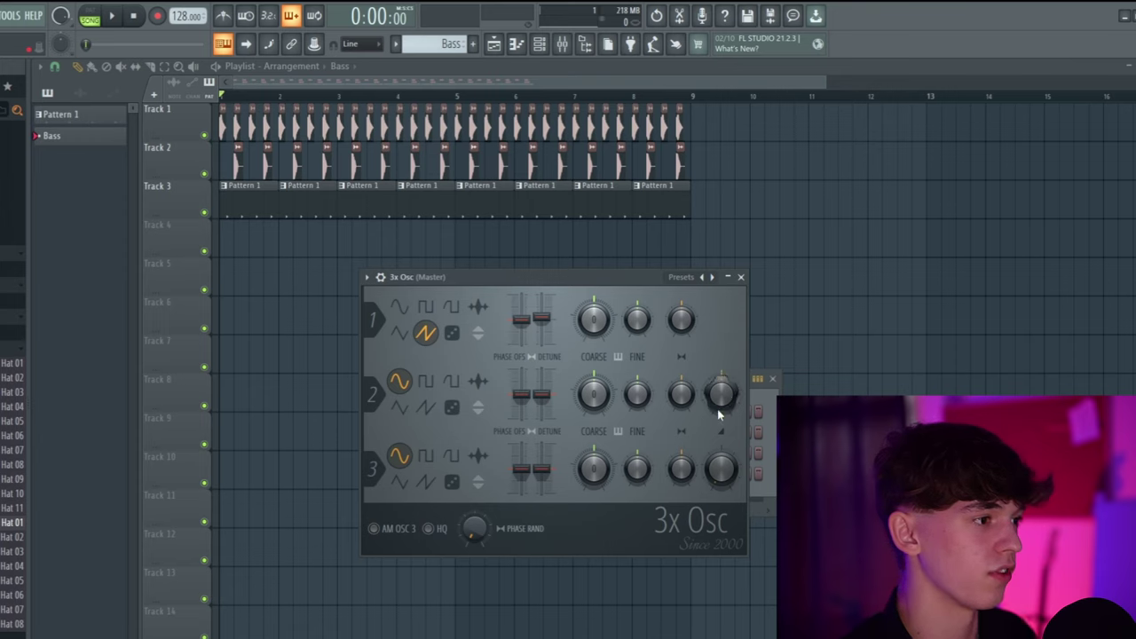
click(425, 406)
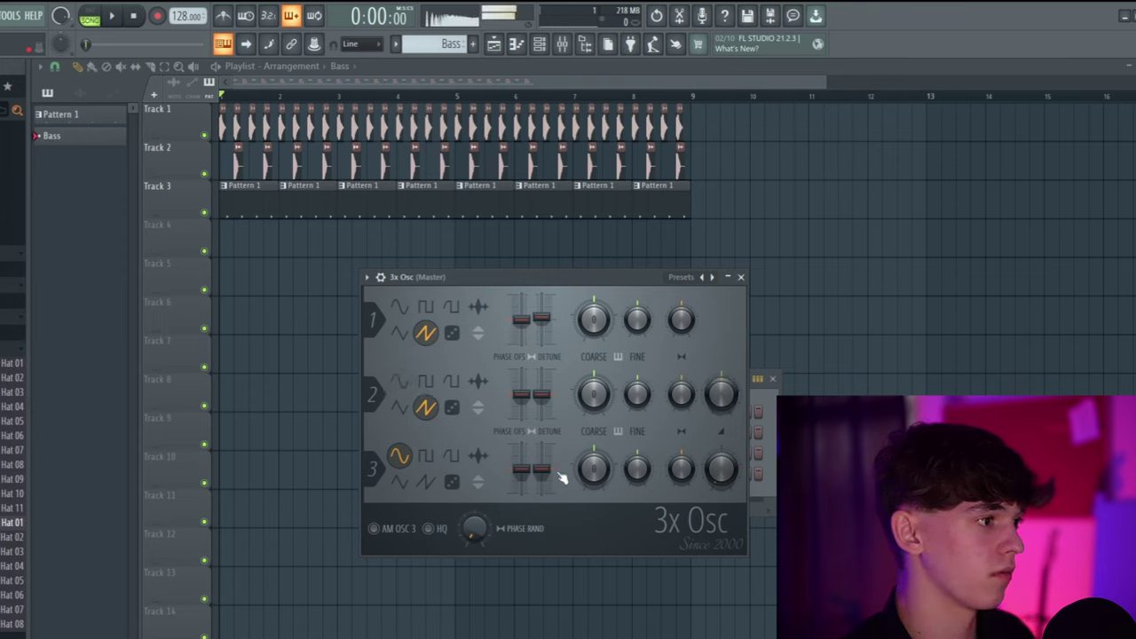
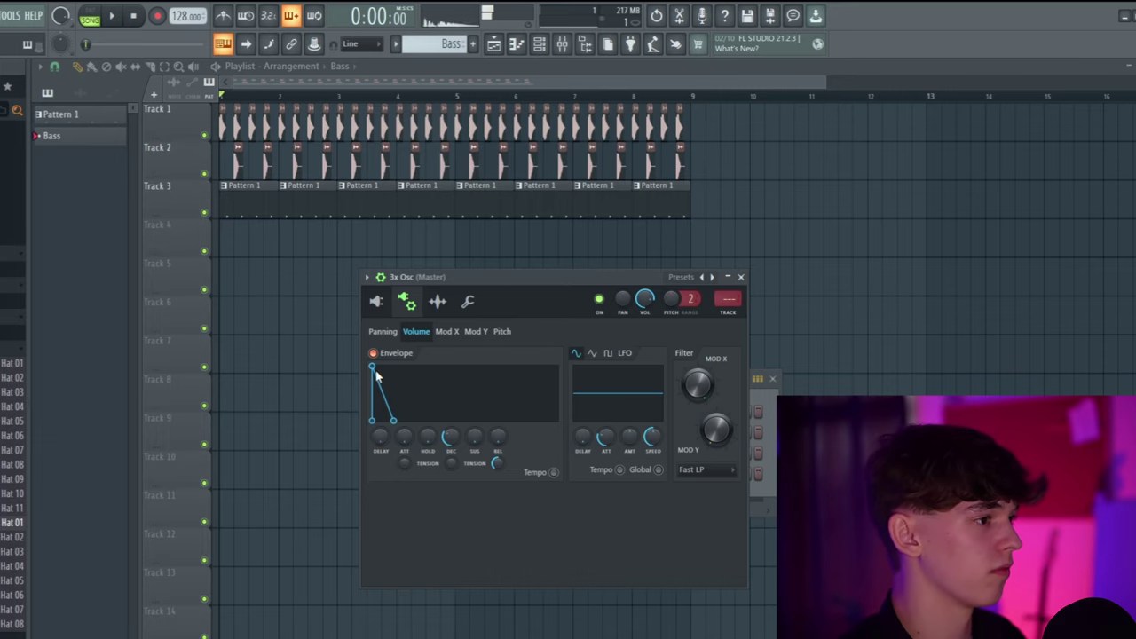
Step: Shape the 3x Osc Mod X envelope with a raised amount, zero attack and a short decay, and switch off the volume envelope
click(446, 331)
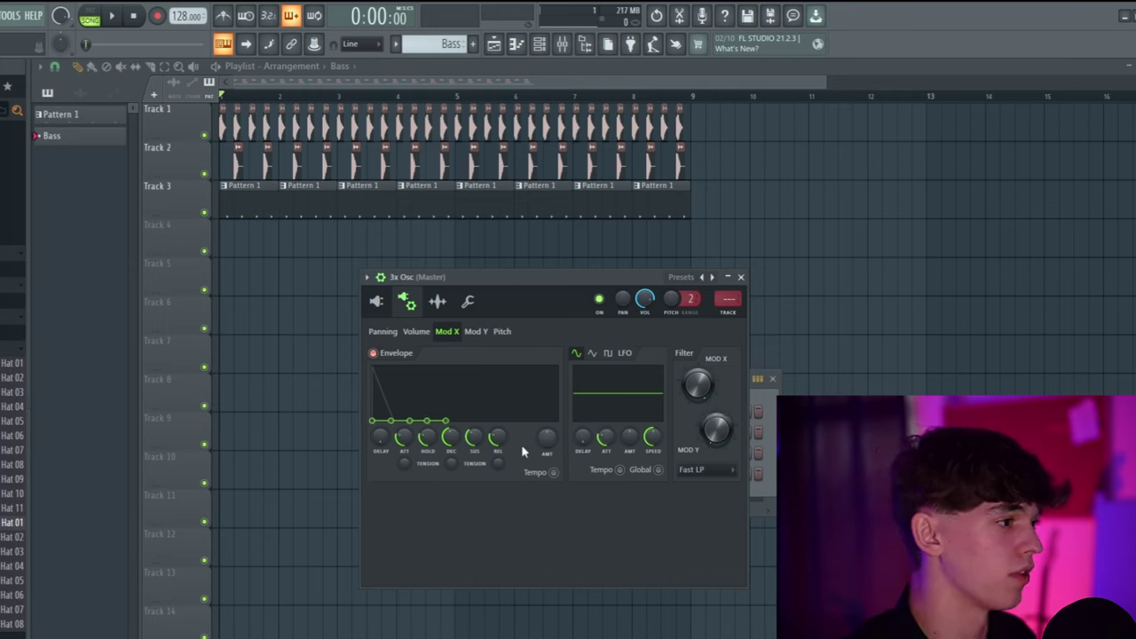
drag(547, 437, 546, 401)
drag(400, 437, 401, 472)
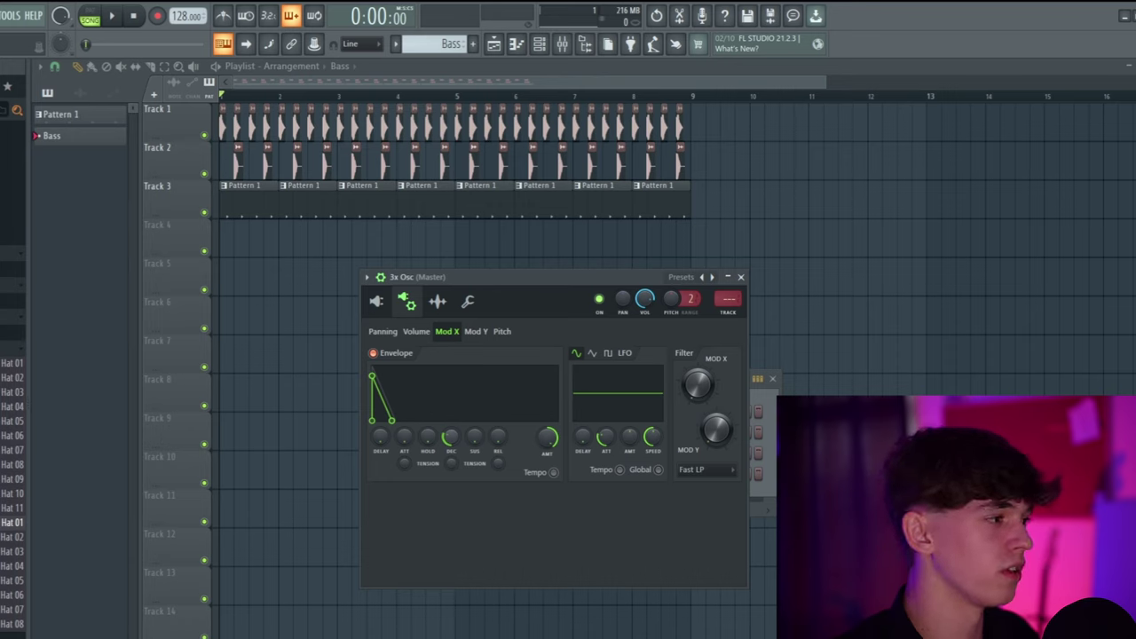
click(424, 332)
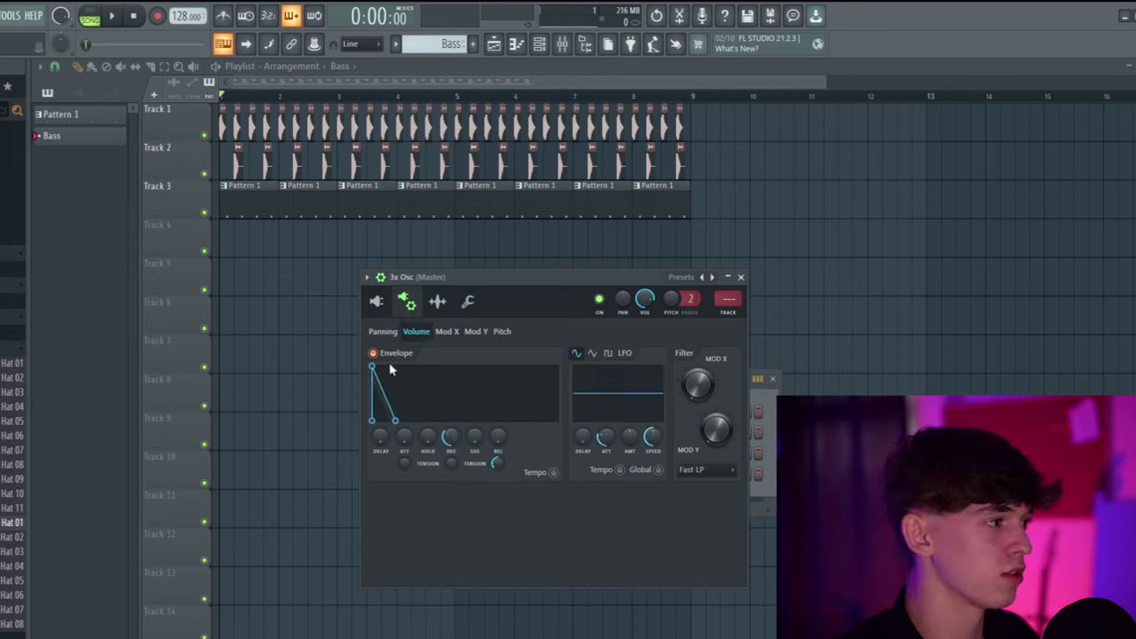
click(392, 359)
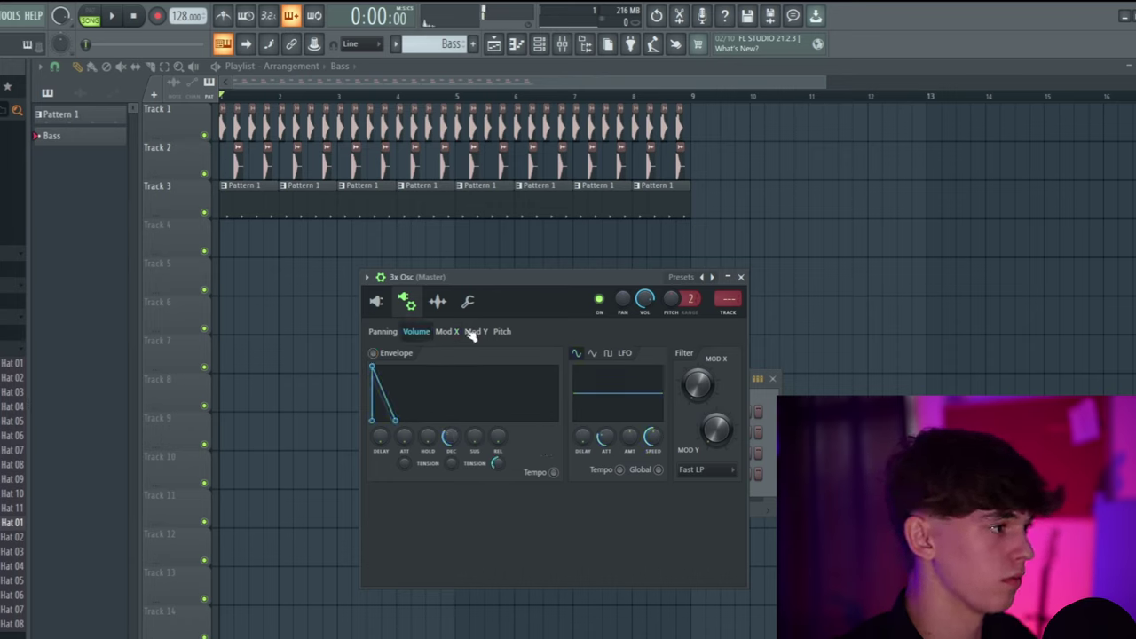
click(448, 332)
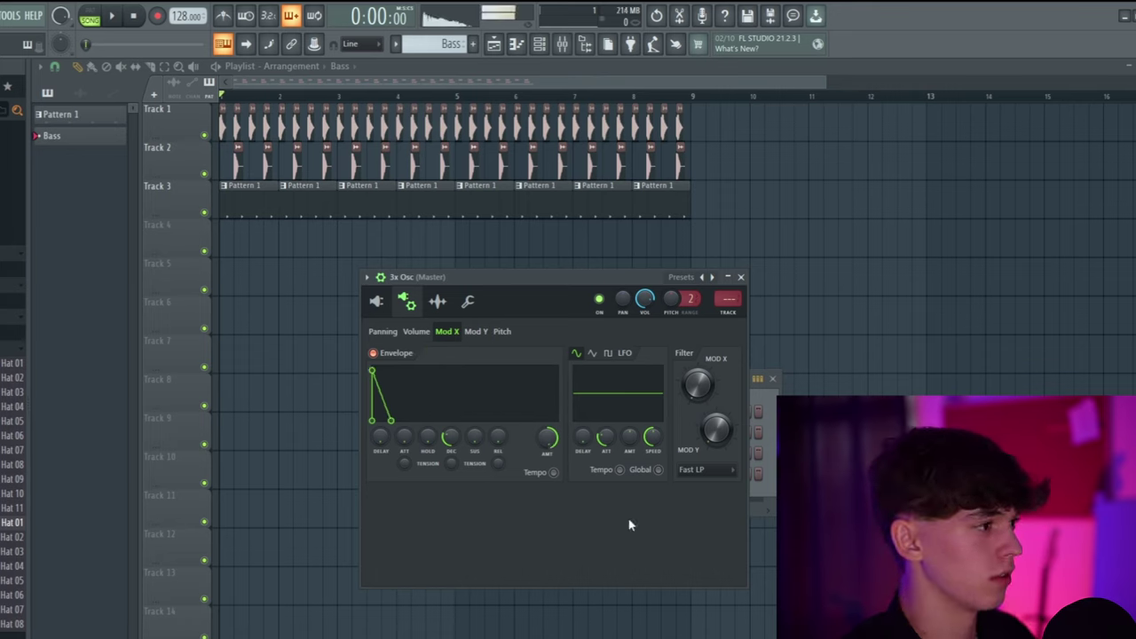
Step: Increase the amount of the 3x Osc pitch envelope
click(502, 332)
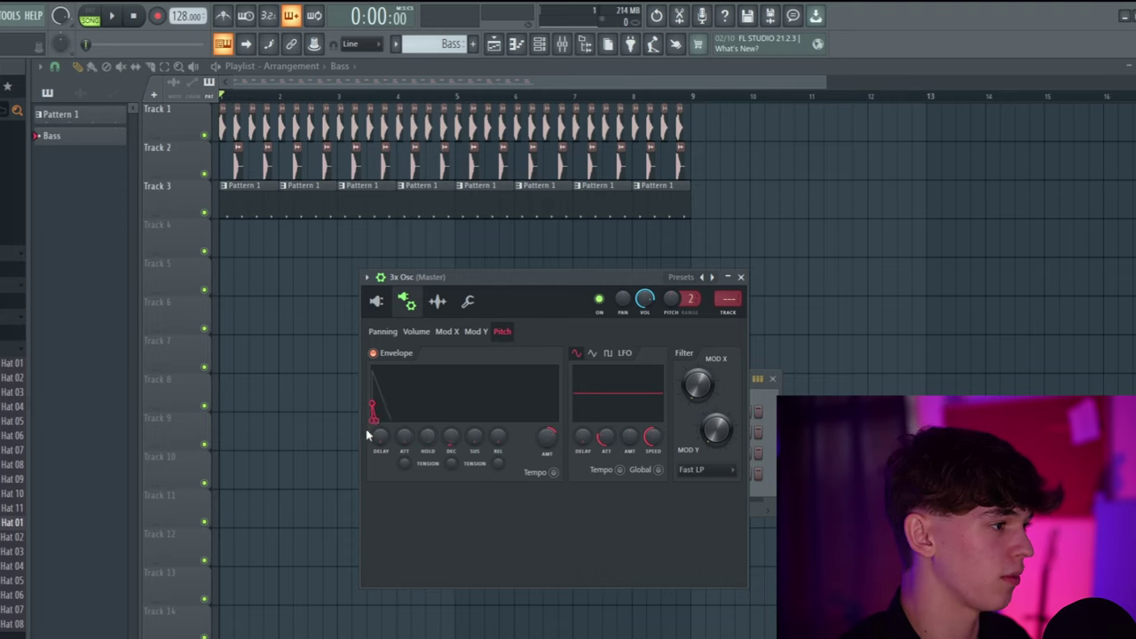
drag(550, 439, 546, 390)
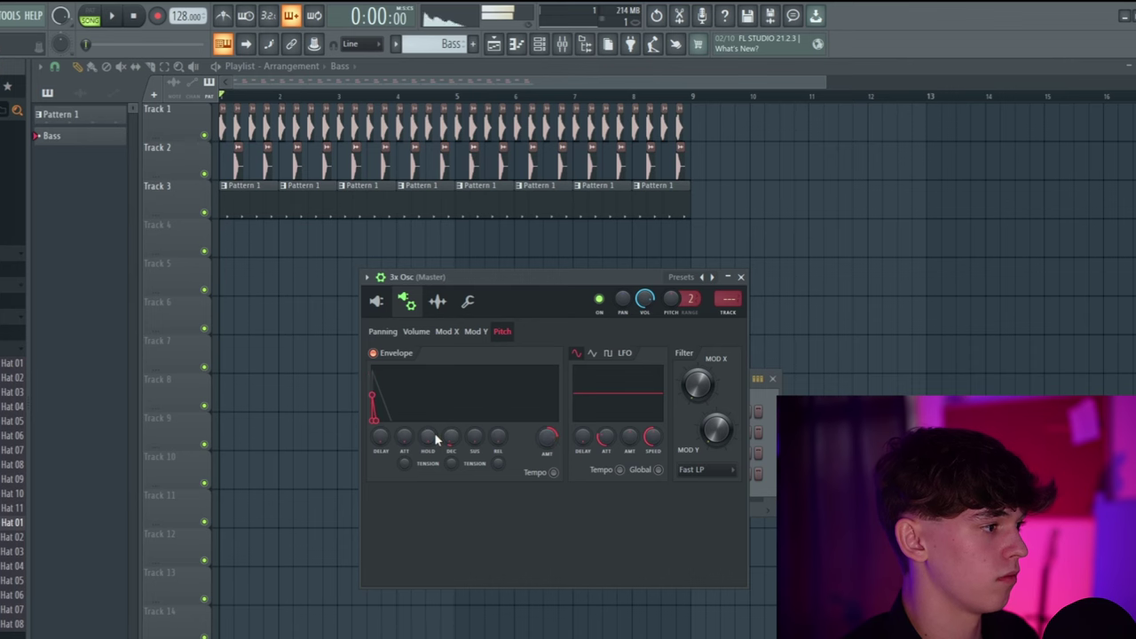
drag(547, 437, 546, 418)
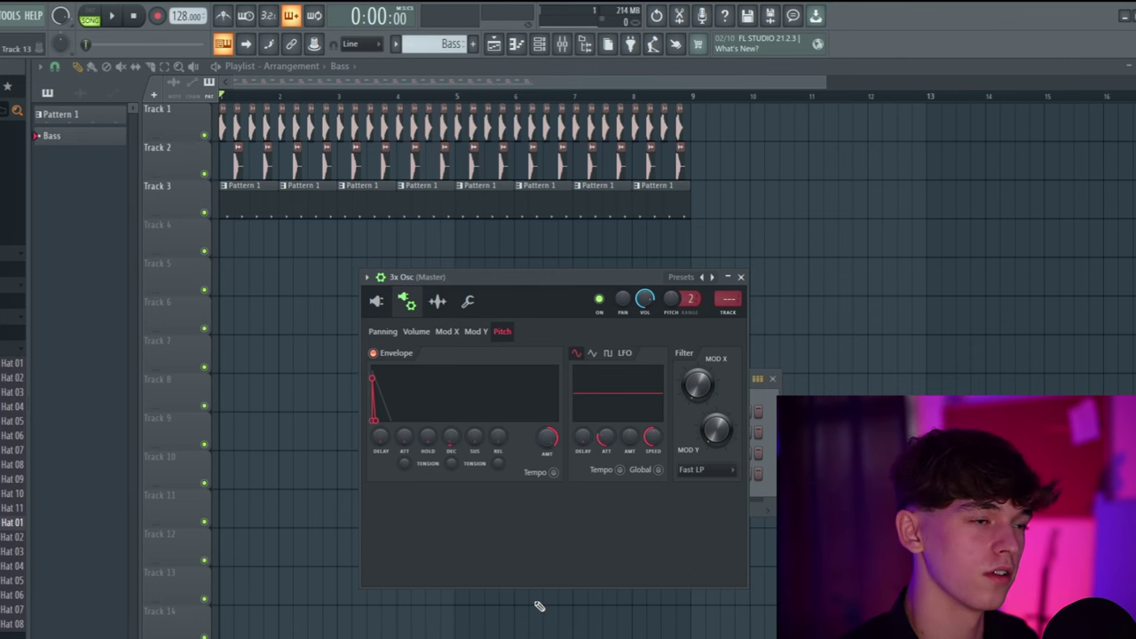
Step: Slightly lower oscillator 2's detune in 3x Osc and move the plugin window a little higher
click(379, 303)
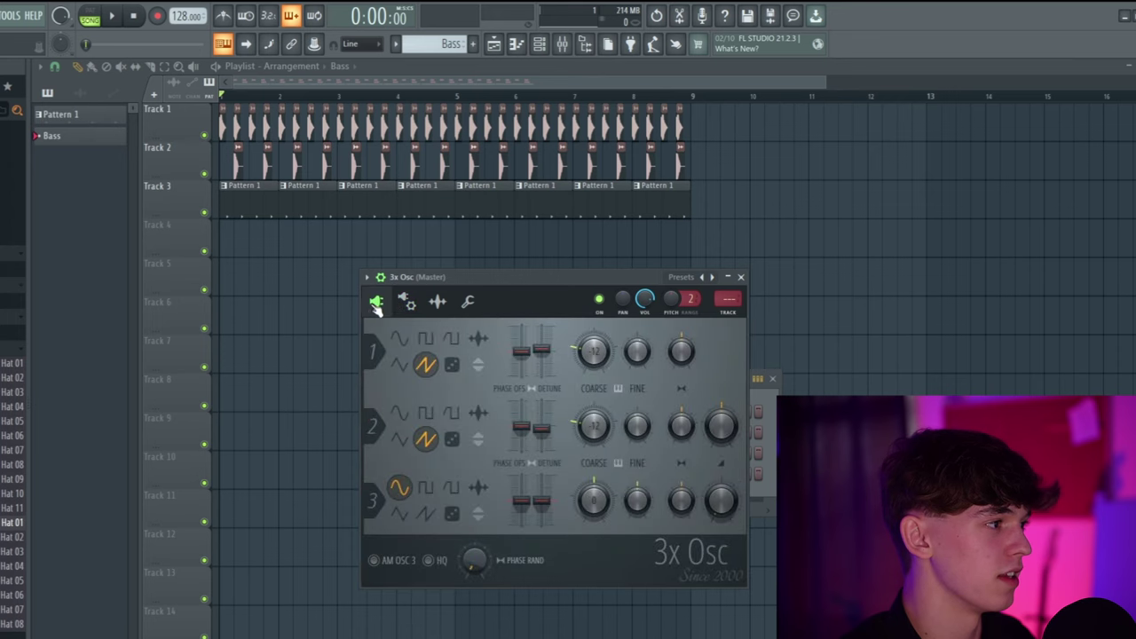
drag(541, 428, 541, 431)
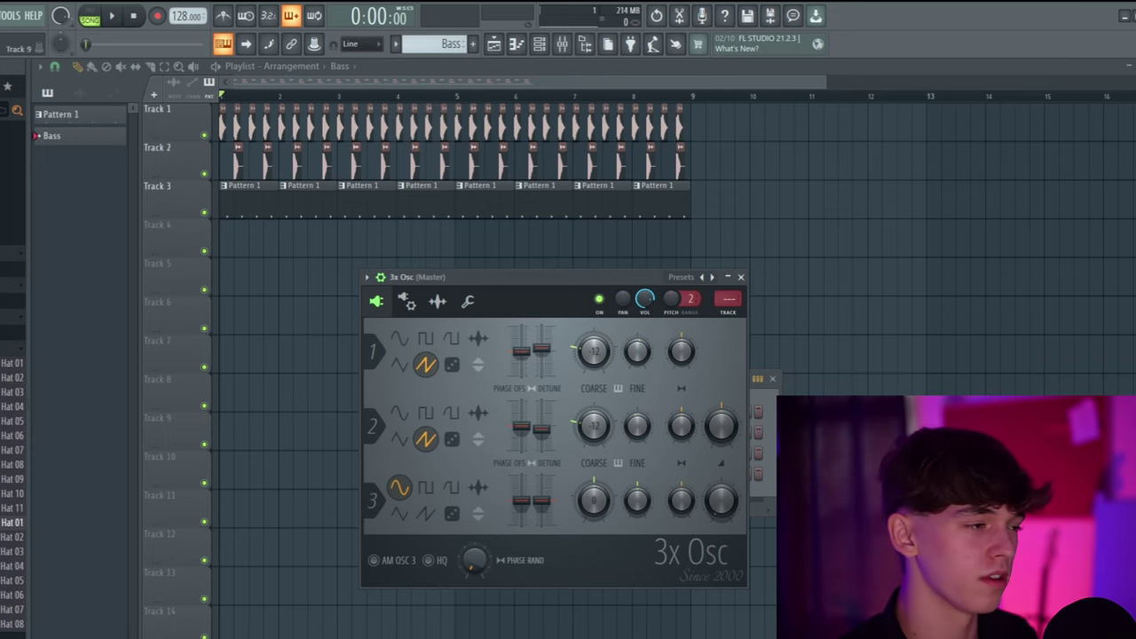
drag(705, 532, 705, 509)
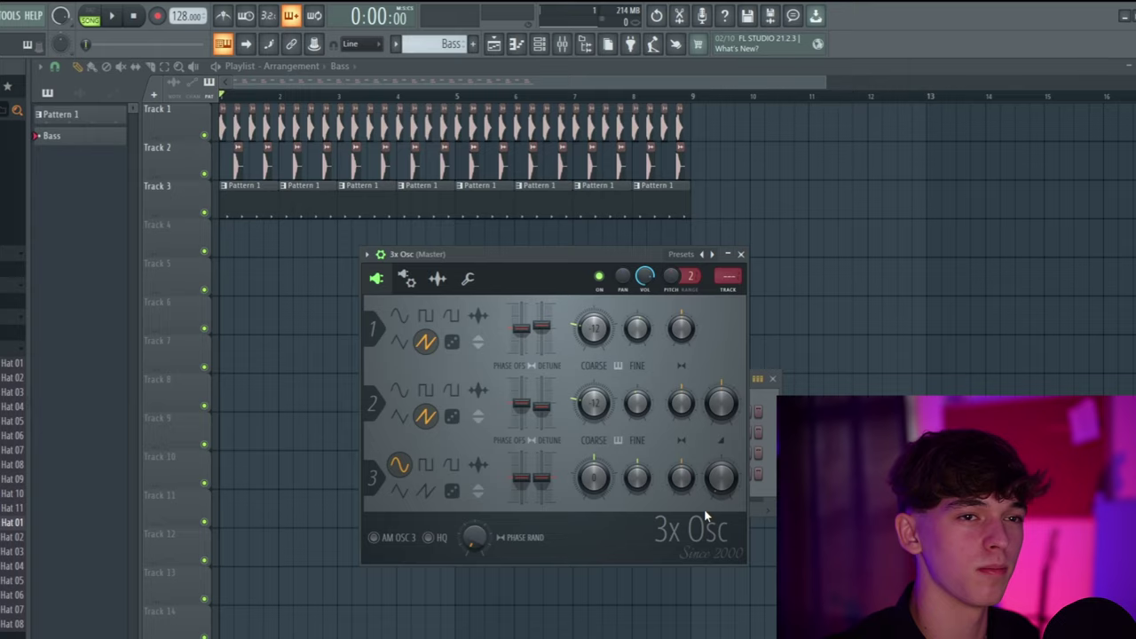
Step: Move the 3x Osc window and the Channel rack apart, and open the piano roll of the 3x Osc channel
drag(596, 252, 461, 169)
click(674, 382)
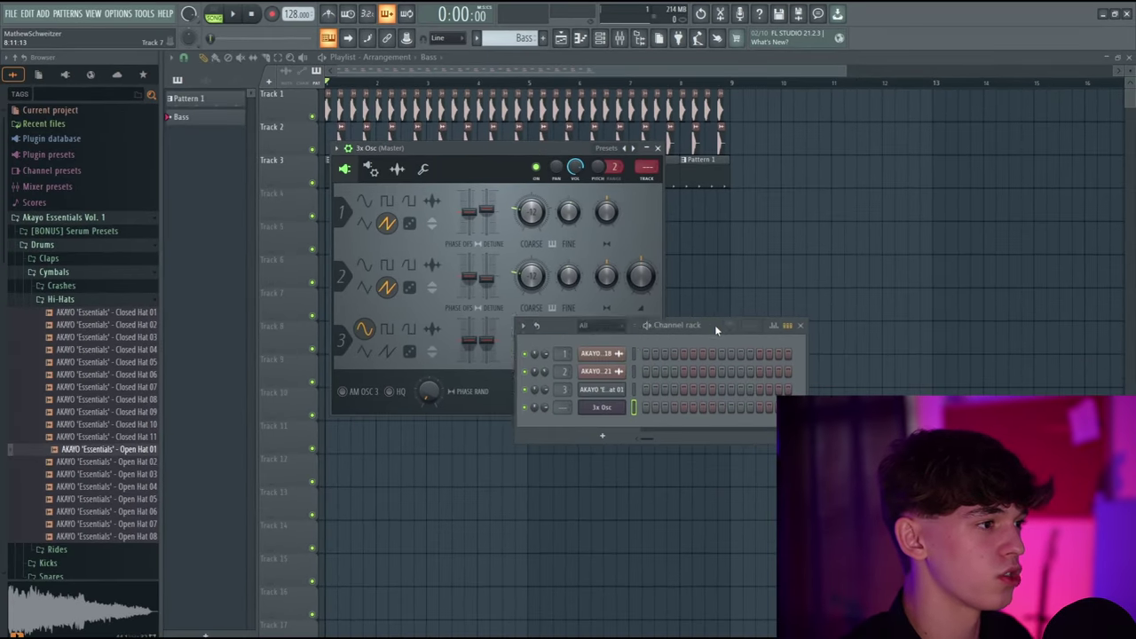
drag(714, 325, 847, 283)
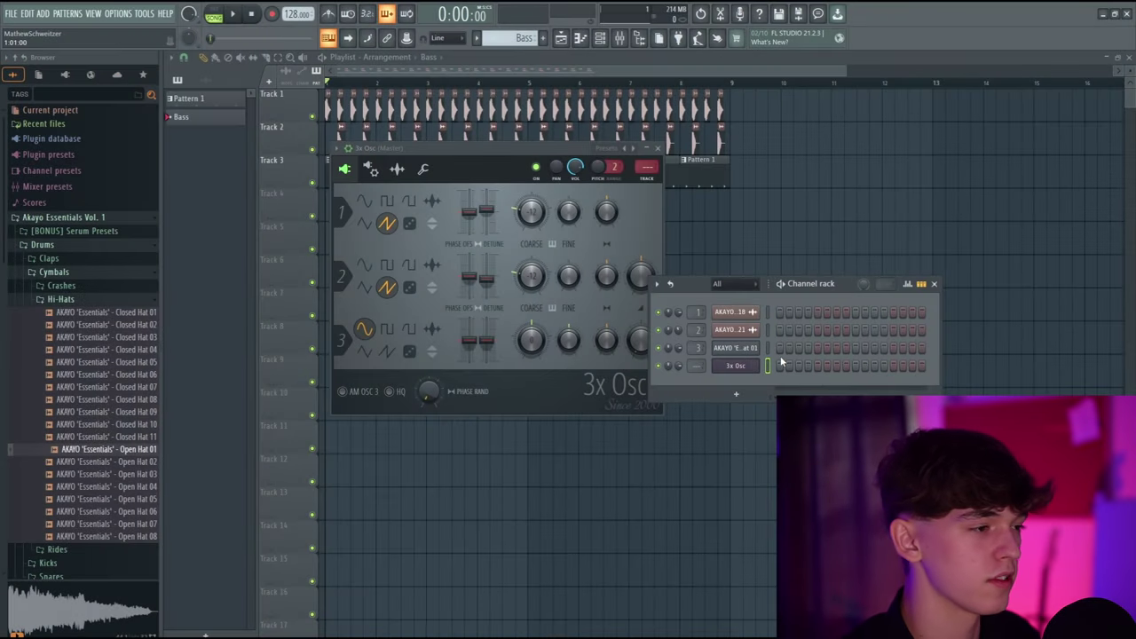
right_click(737, 367)
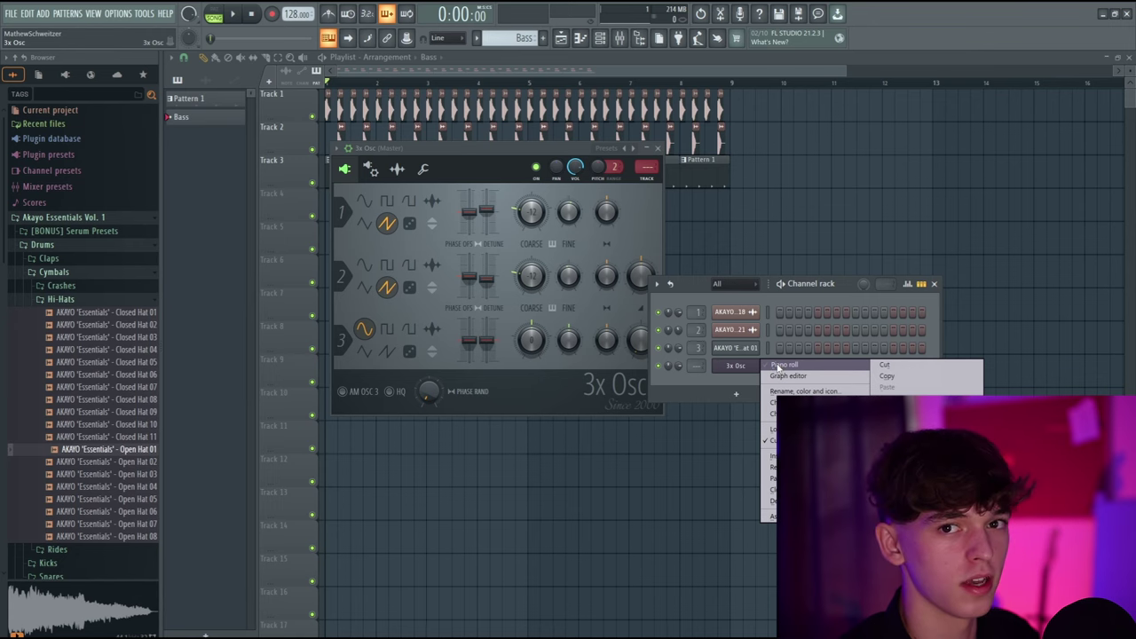
click(779, 365)
scroll(488, 355, down, 10)
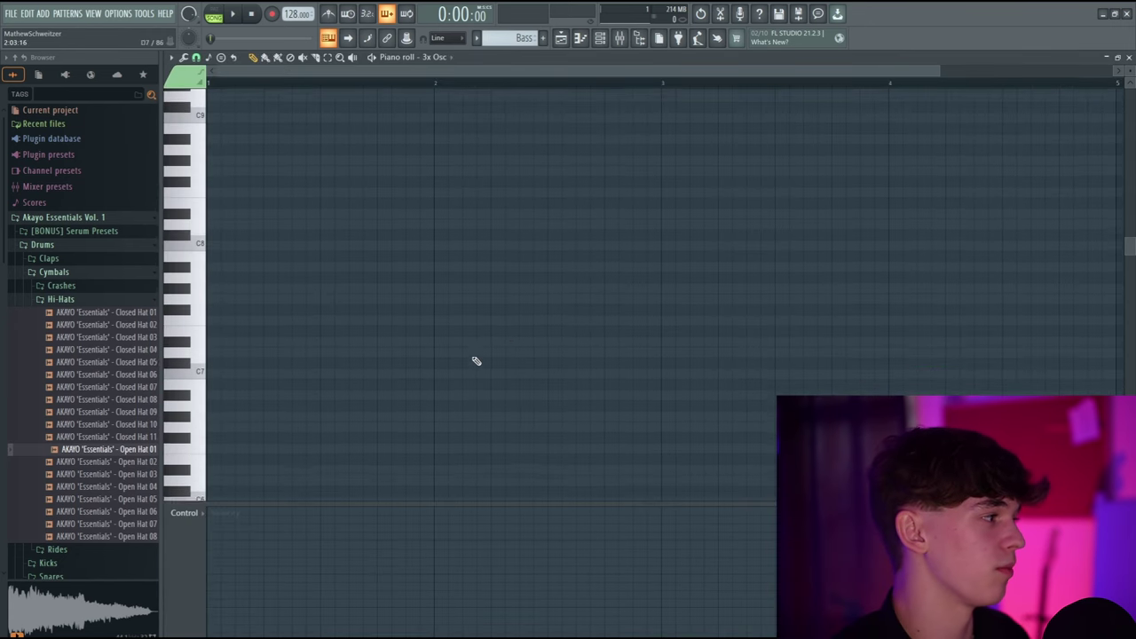
Step: Place an F2 note at the start of bar 1 and set the piano roll snap to 1/4 beat
click(560, 165)
drag(561, 165, 211, 347)
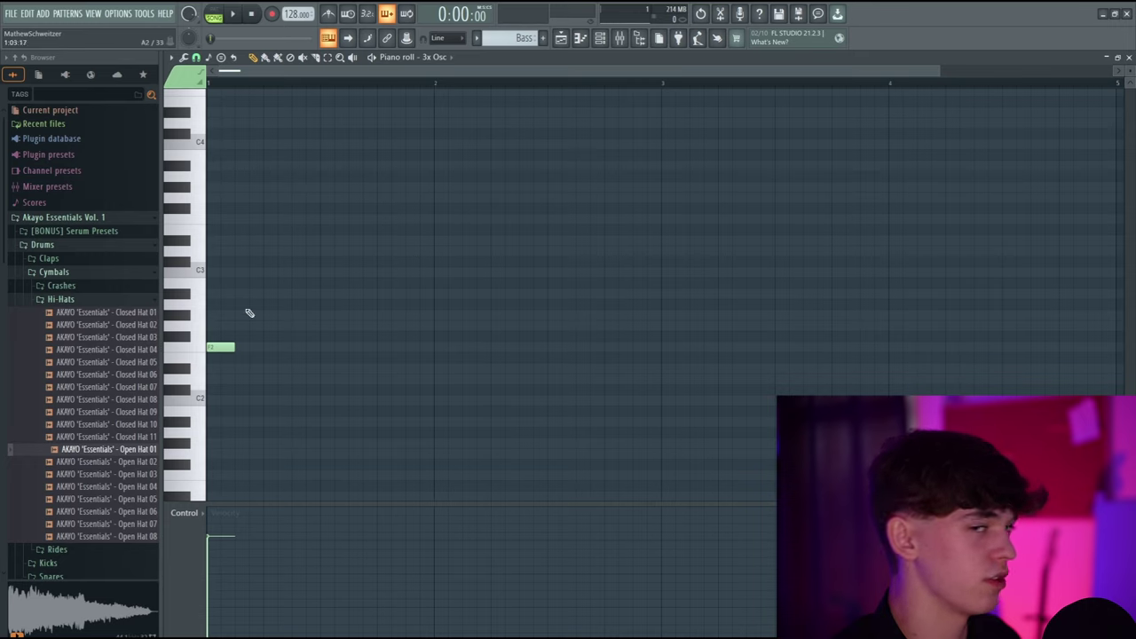
click(196, 56)
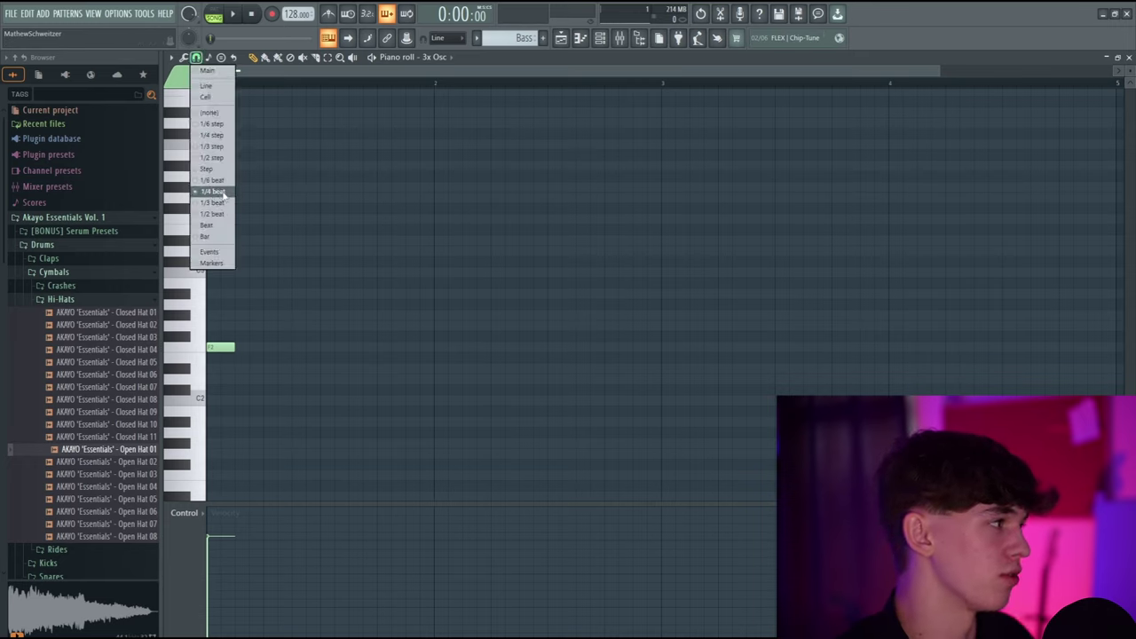
click(218, 191)
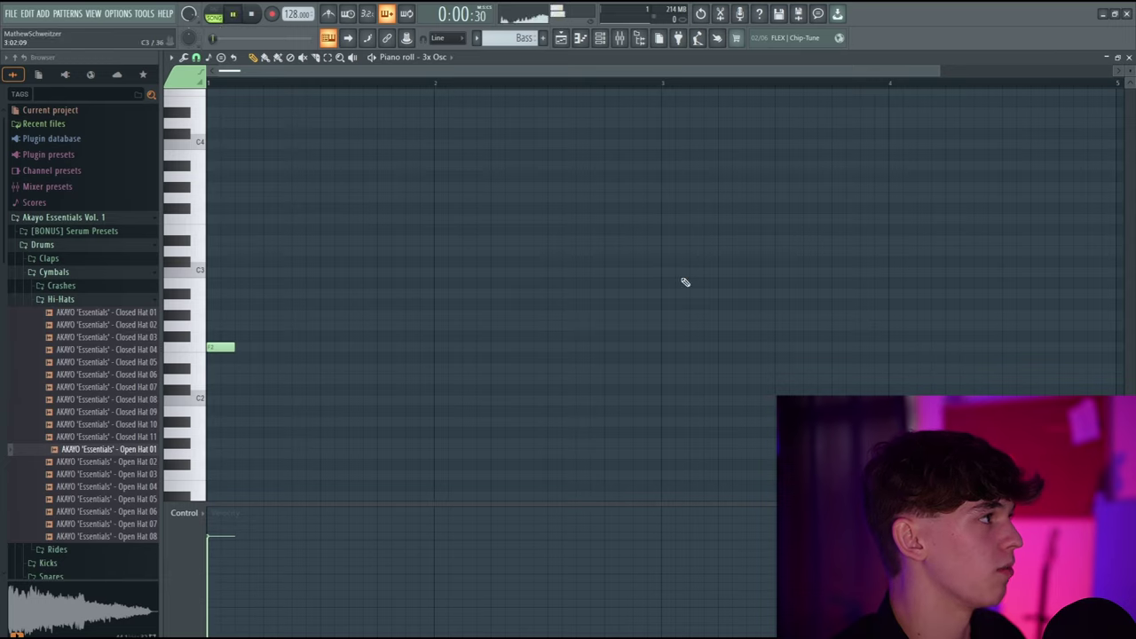
Step: Switch playback to pattern mode and fill bar 1 with a syncopated rhythm of six F2 notes, auditioning it along the way
click(214, 14)
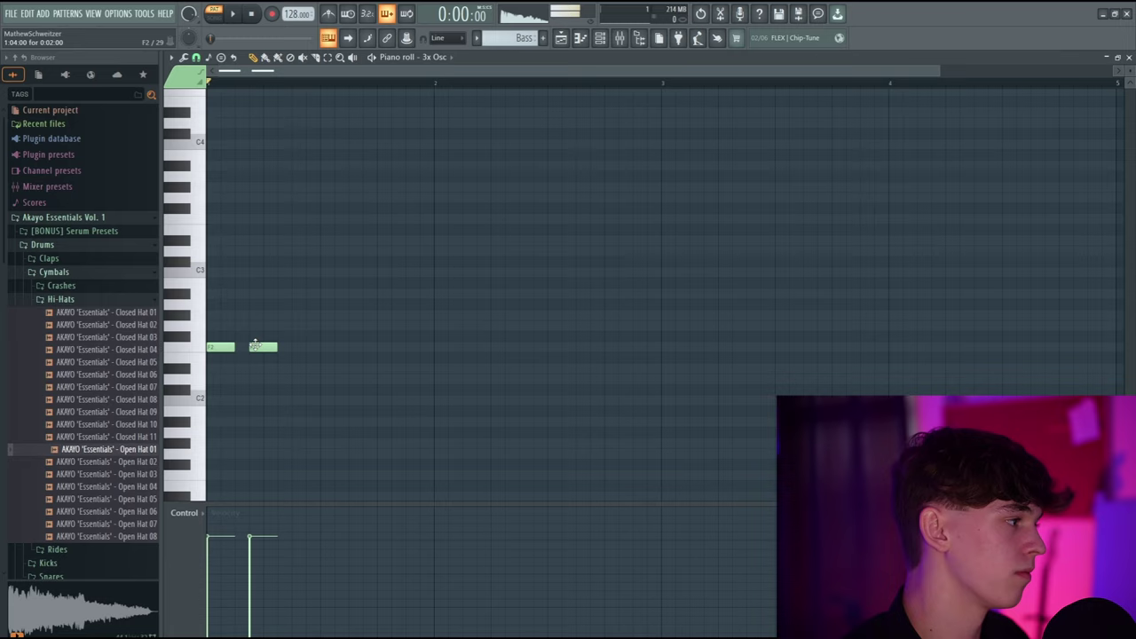
click(296, 346)
key(space)
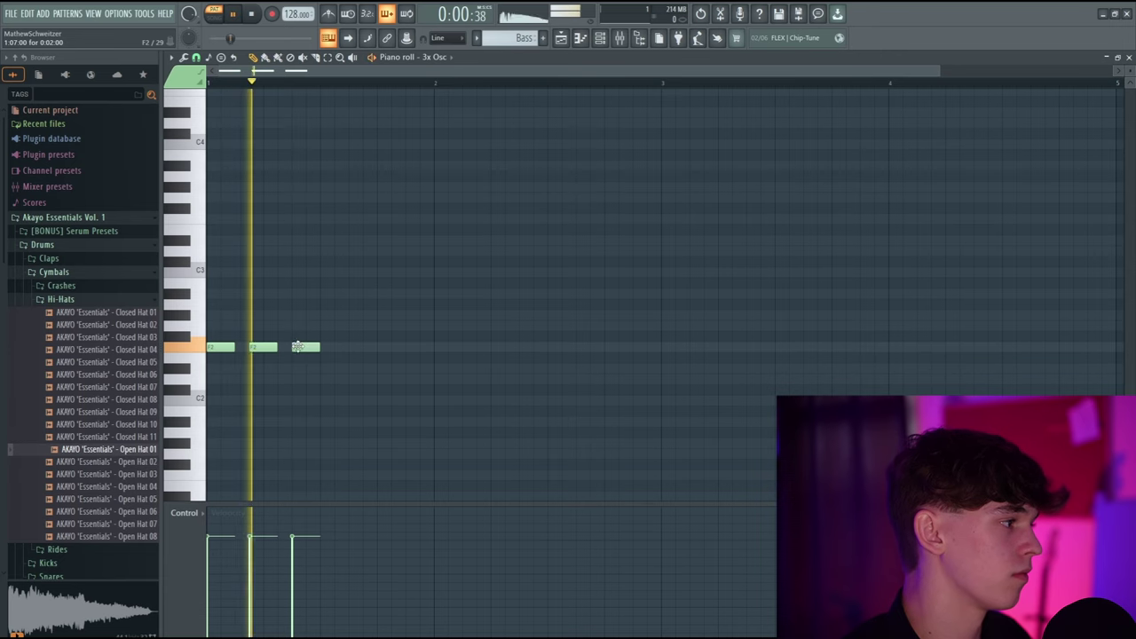
drag(313, 346, 299, 345)
key(space)
key(space)
click(322, 346)
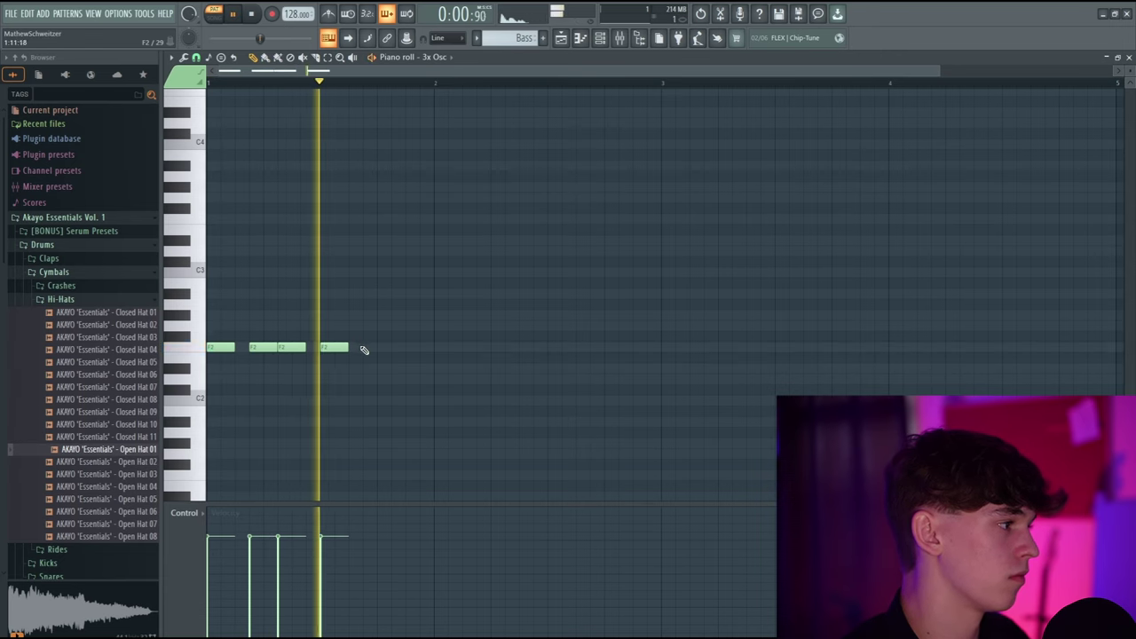
click(363, 346)
click(392, 346)
key(space)
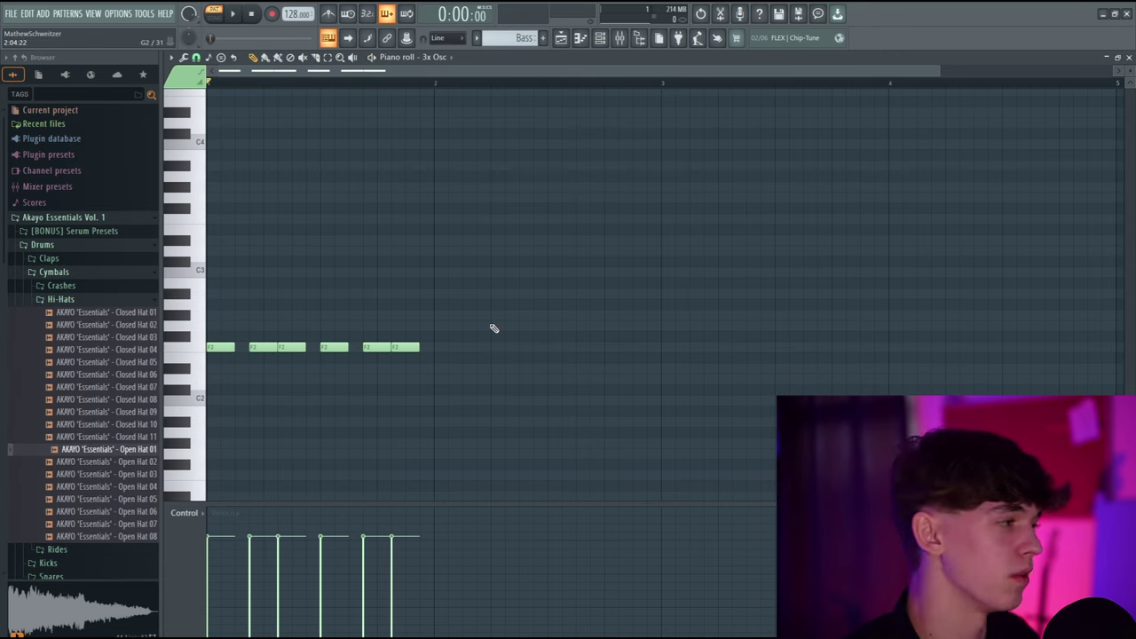
Step: Duplicate the F2 phrase into bar 2, lower the copy to D#2 and play it back
mouse_move(557, 289)
mouse_down()
mouse_move(231, 414)
mouse_move(188, 417)
mouse_move(235, 348)
mouse_move(472, 348)
mouse_move(460, 371)
mouse_up()
key(space)
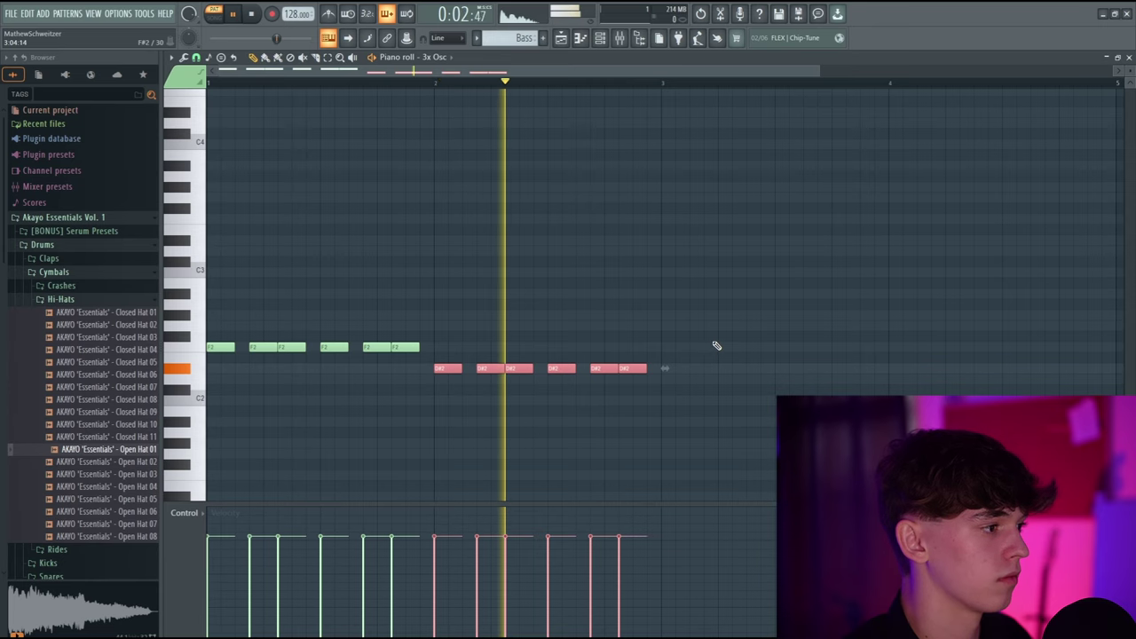
key(space)
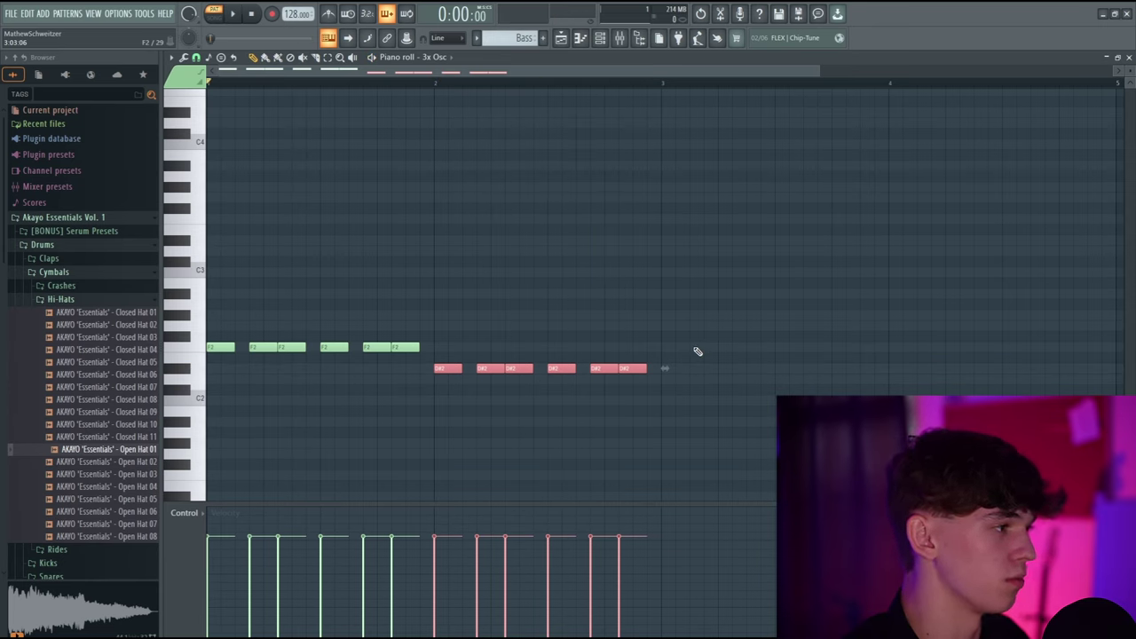
Step: Duplicate the D#2 phrase into bar 3, lower the copy to C#2 and try it an octave higher at C#3
key(ctrl+b)
key(Down)
key(space)
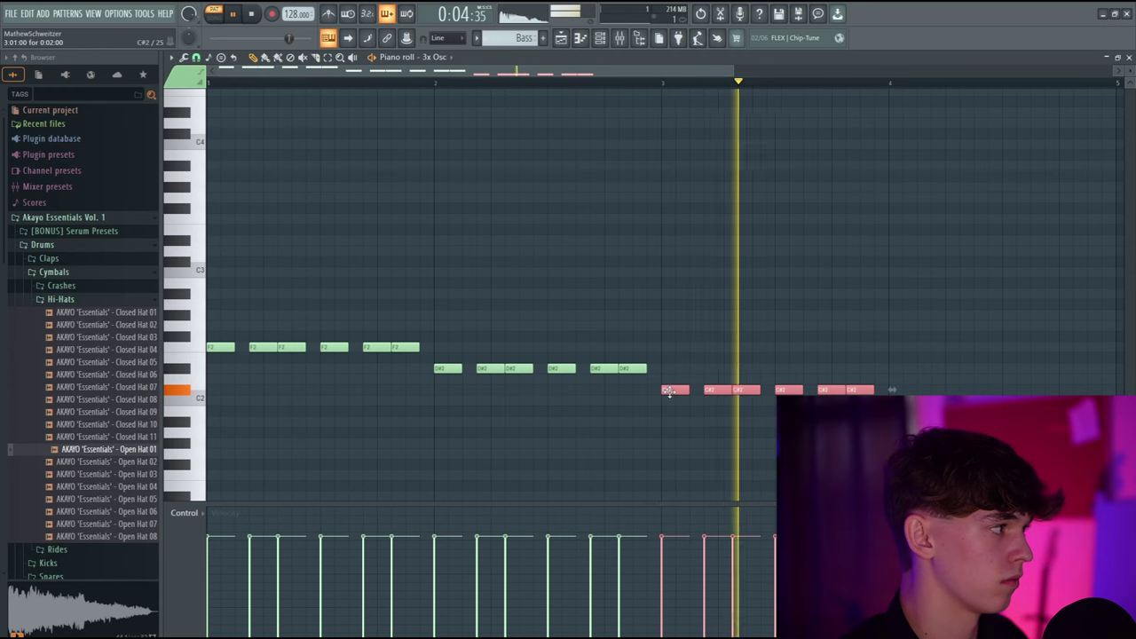
drag(670, 391, 667, 264)
click(662, 80)
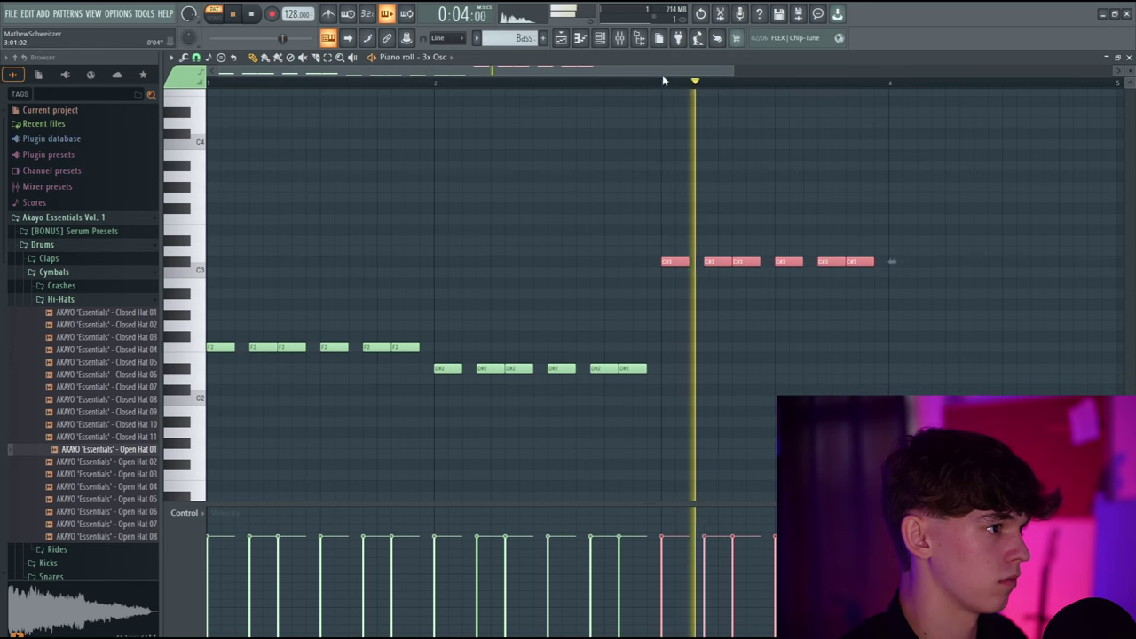
ctrl+scroll(798, 311, down, 3)
key(space)
Step: Duplicate the bar 3 phrase to the start of bar 4, lower the copy to A#2 and listen to the whole bassline
key(ctrl+b)
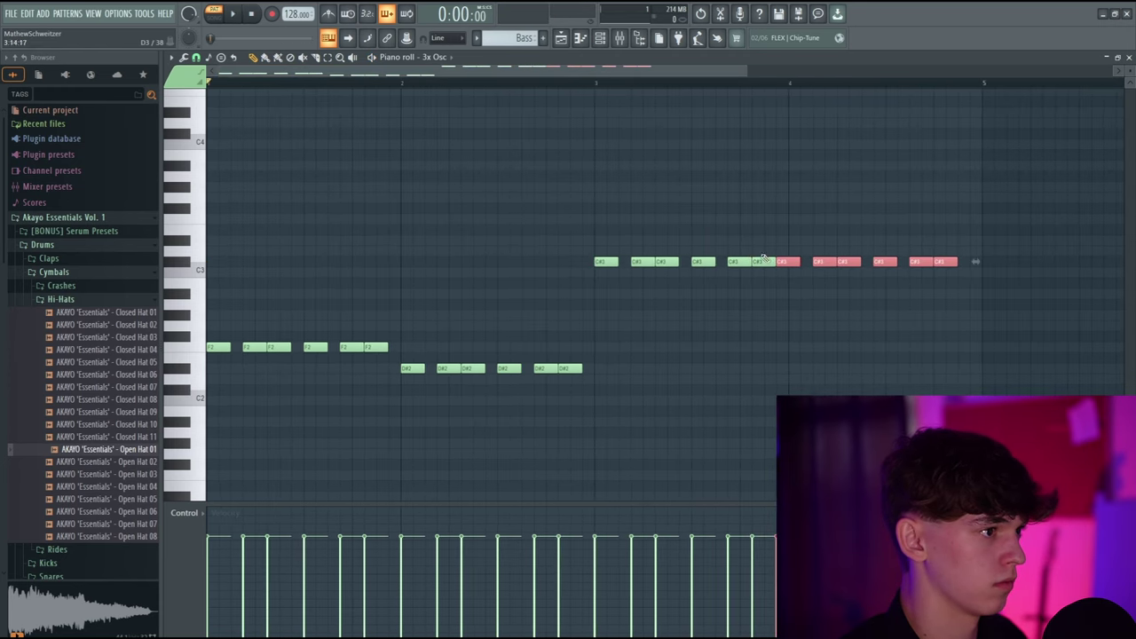
key(space)
drag(787, 265, 787, 295)
key(ctrl+d)
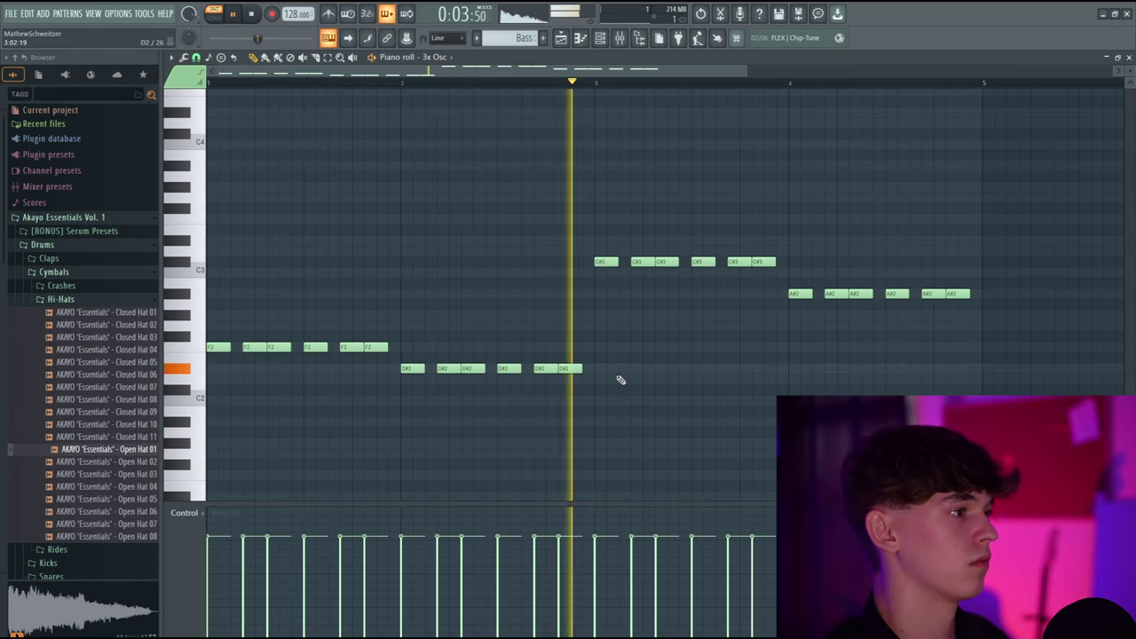
scroll(644, 425, up, 3)
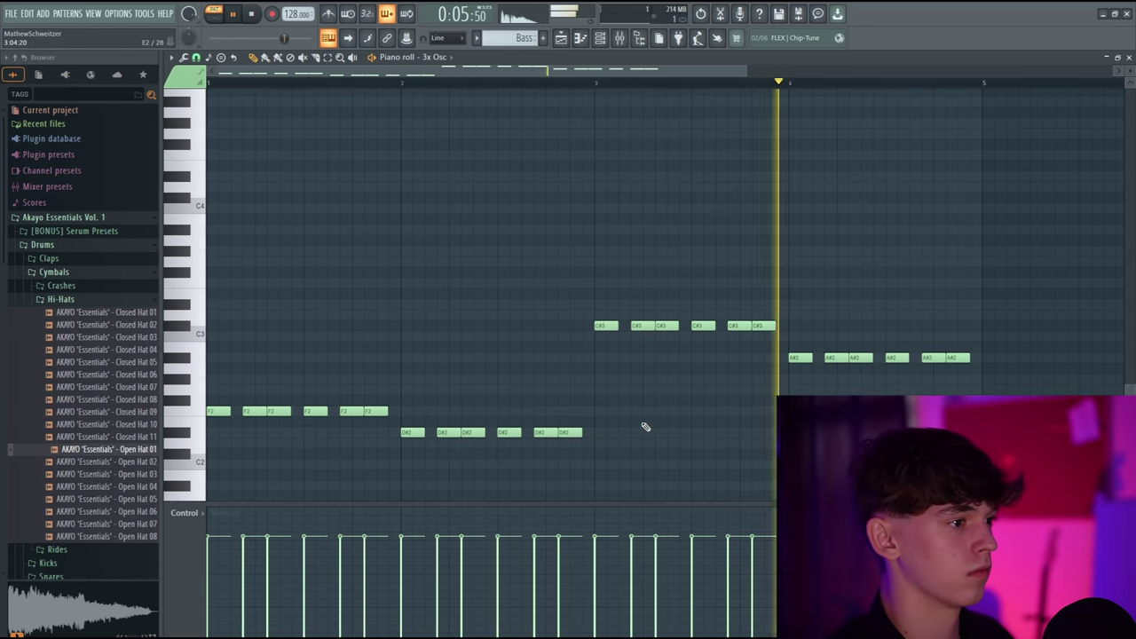
key(space)
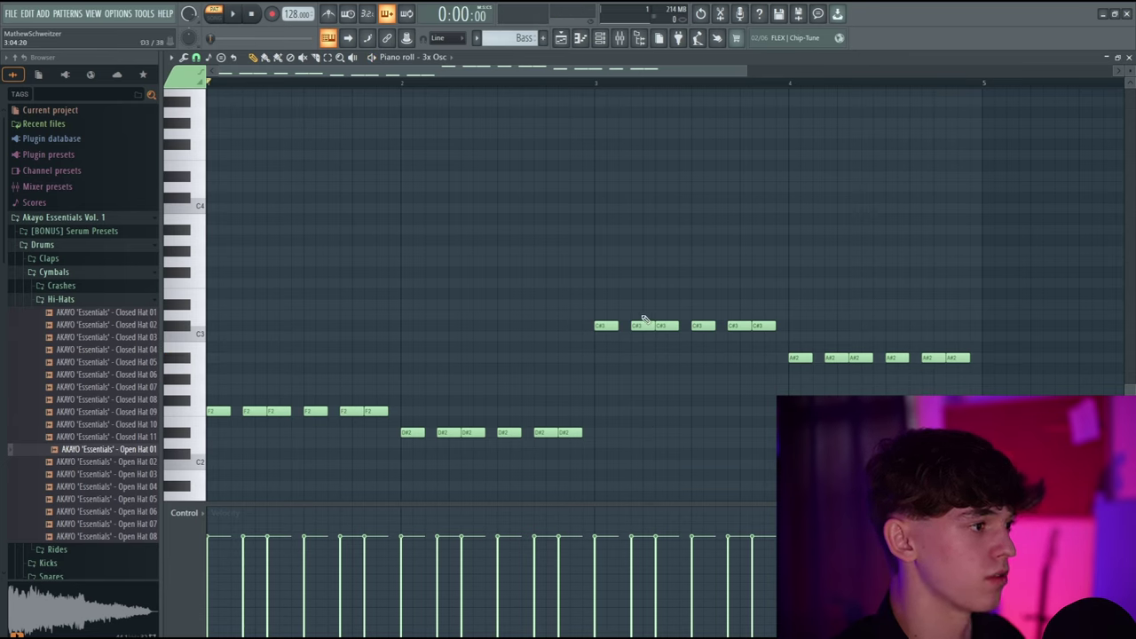
Step: Lower the C#3 notes in bar 3 by an octave to C#2 and play the bassline
drag(561, 279, 848, 328)
key(ctrl+Down)
key(ctrl+d)
key(space)
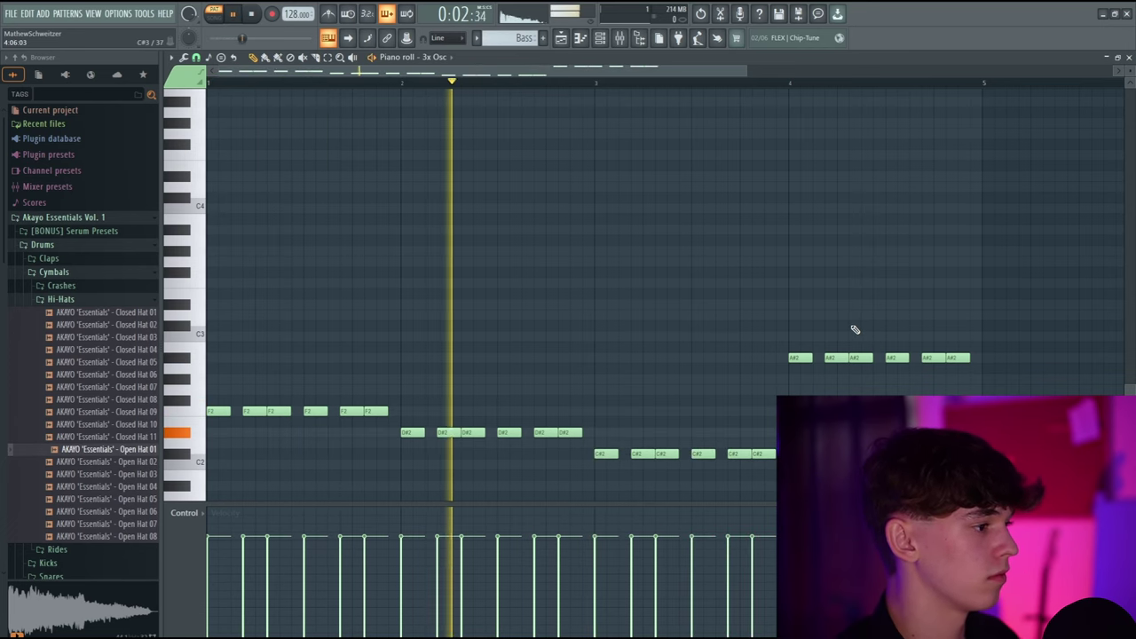
key(space)
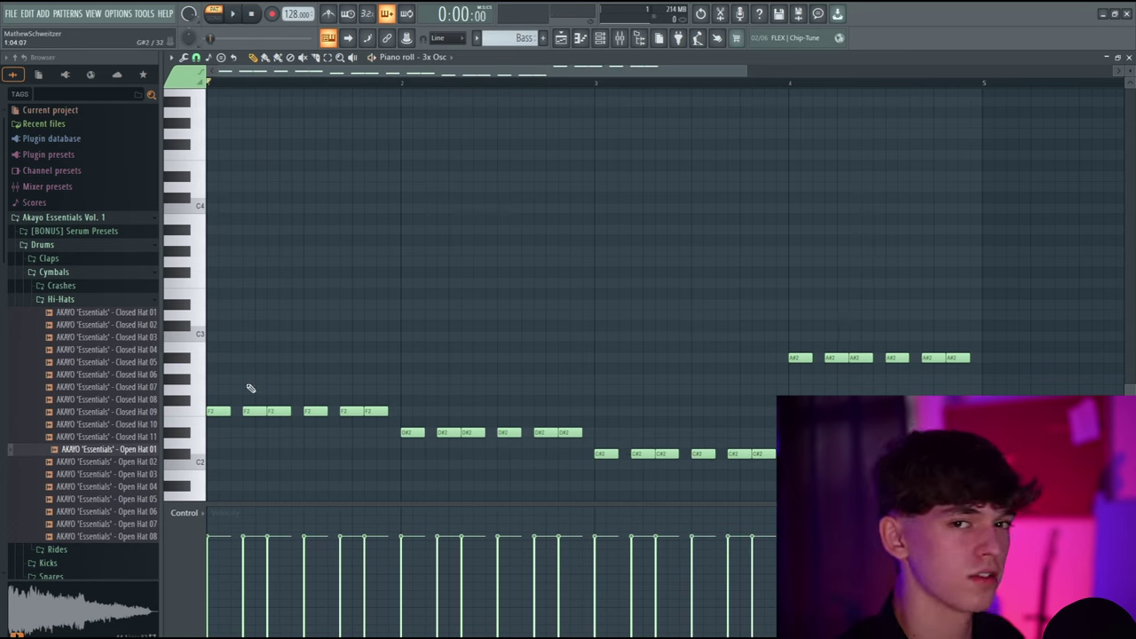
Step: Raise the second note of each of the four bars by one octave and audition the bassline
ctrl+click(250, 411)
ctrl+click(445, 432)
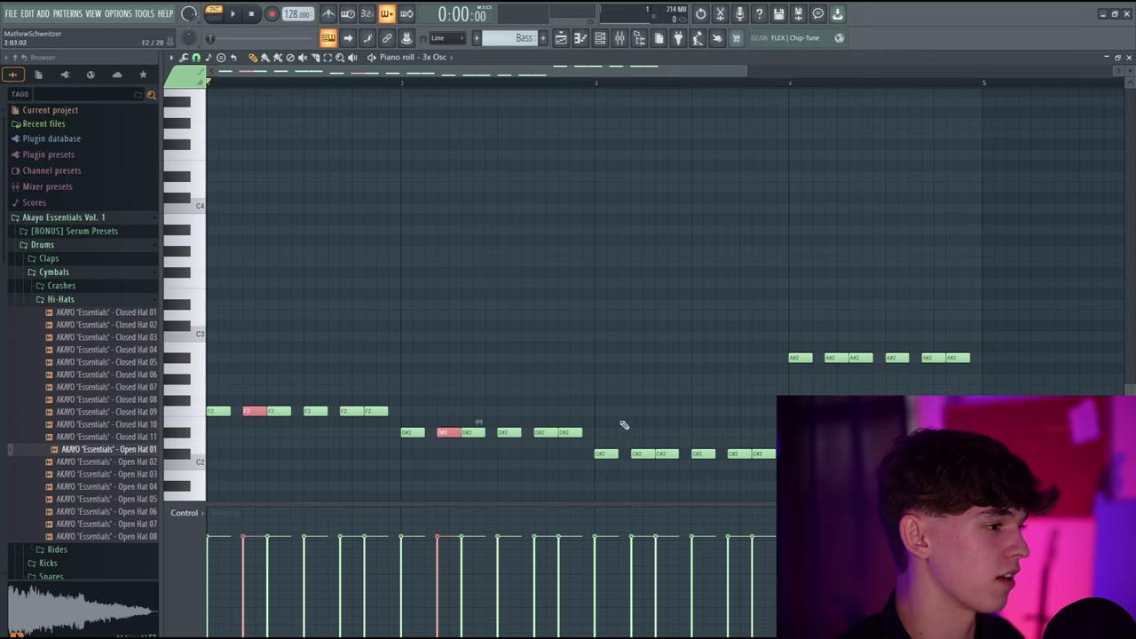
ctrl+click(640, 453)
ctrl+click(831, 358)
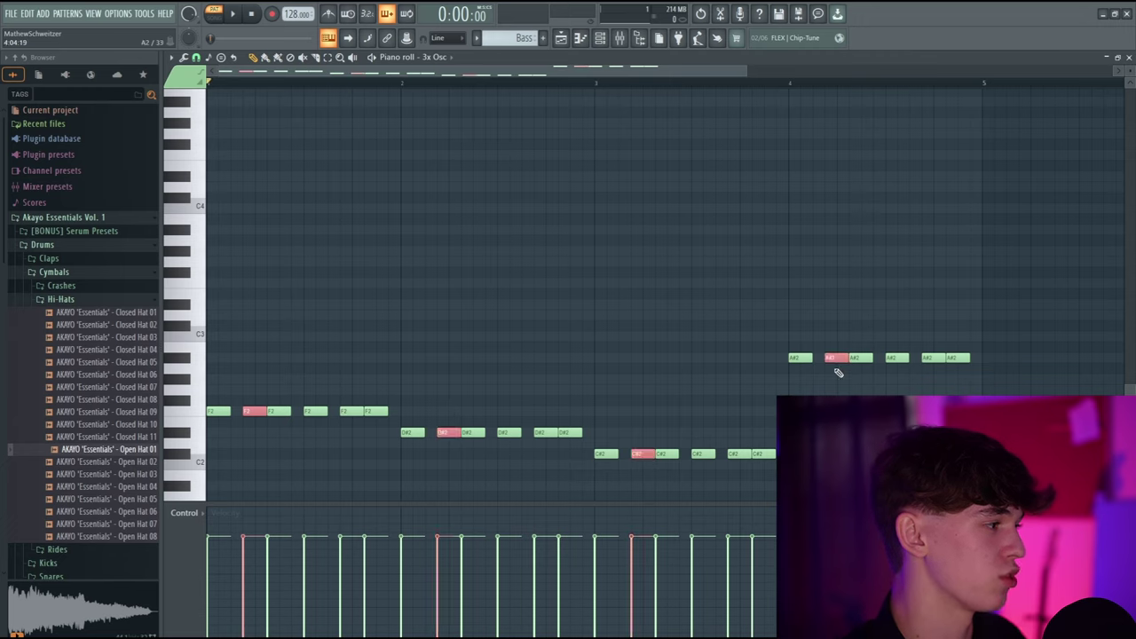
key(ctrl+Up)
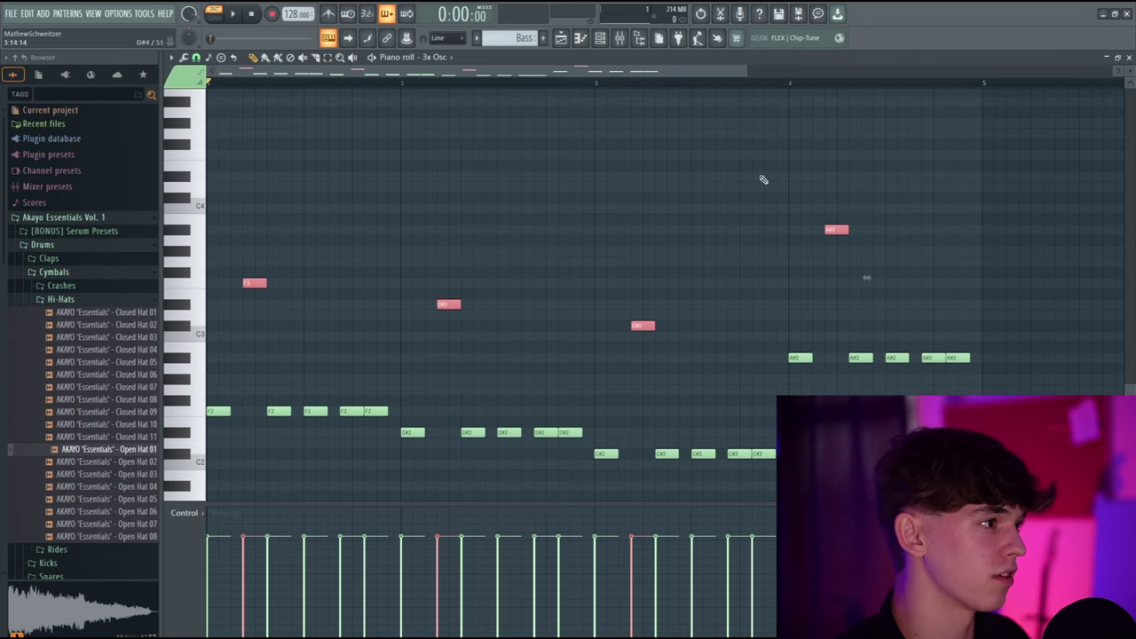
click(550, 173)
key(space)
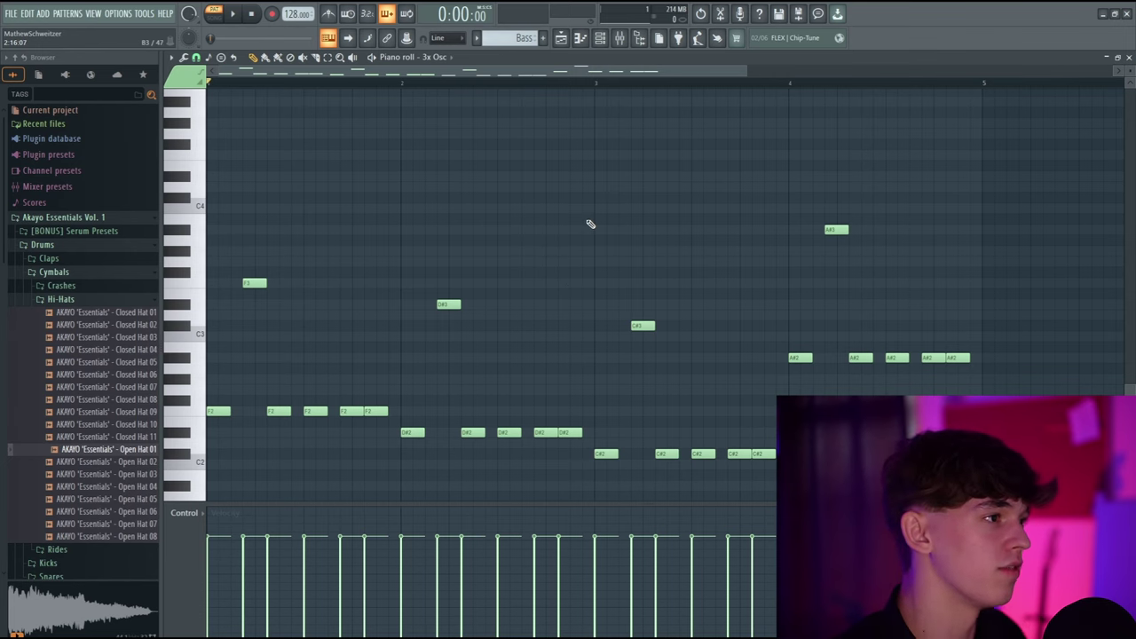
Step: Place the Bass pattern on Track 4 of the playlist at bars 1 and 5, and play the arrangement in song mode
key(F5)
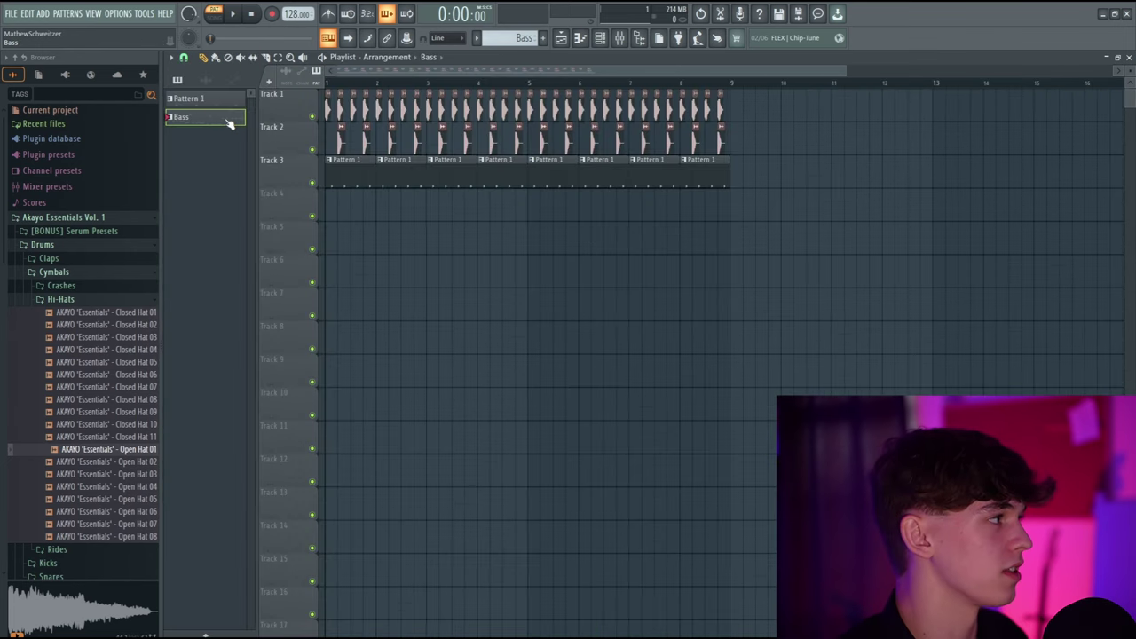
drag(513, 209, 253, 208)
drag(568, 211, 542, 211)
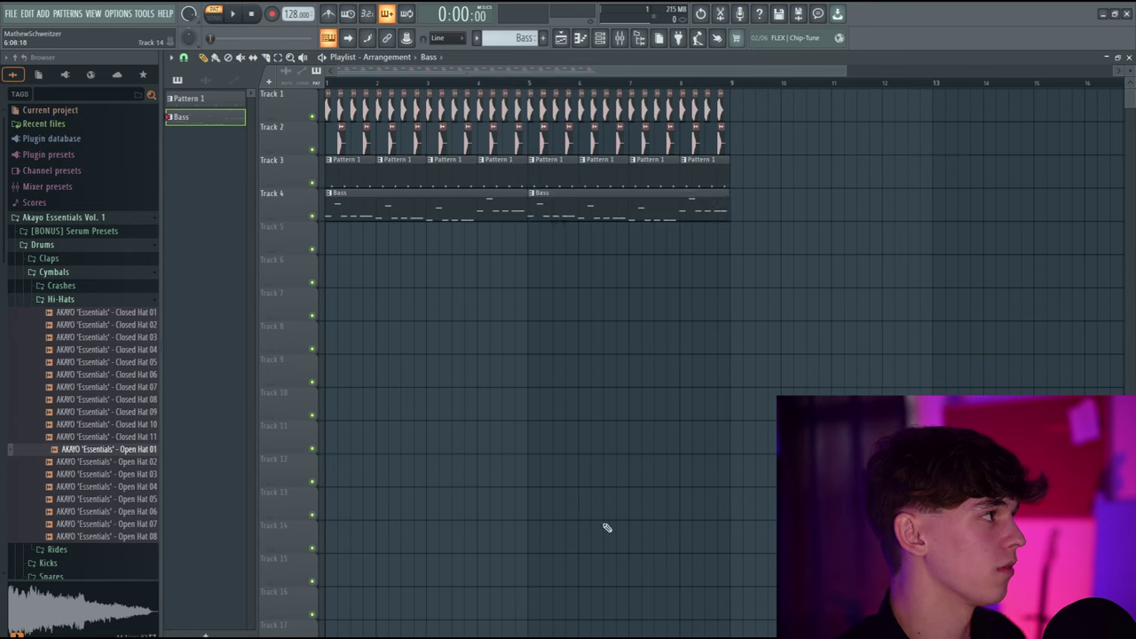
click(214, 16)
key(space)
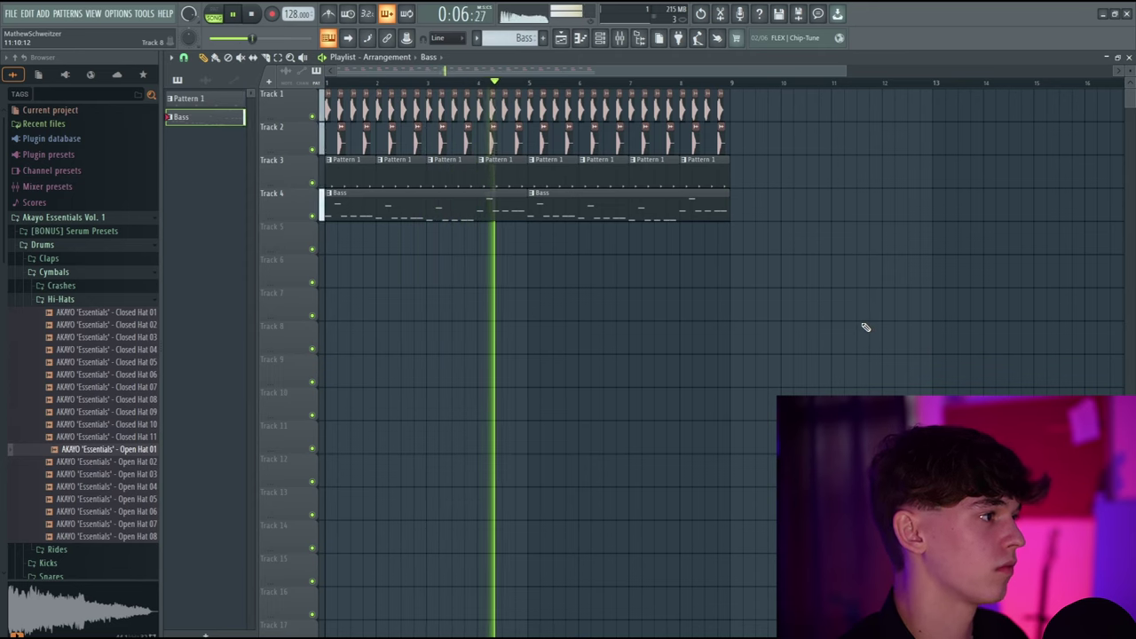
key(space)
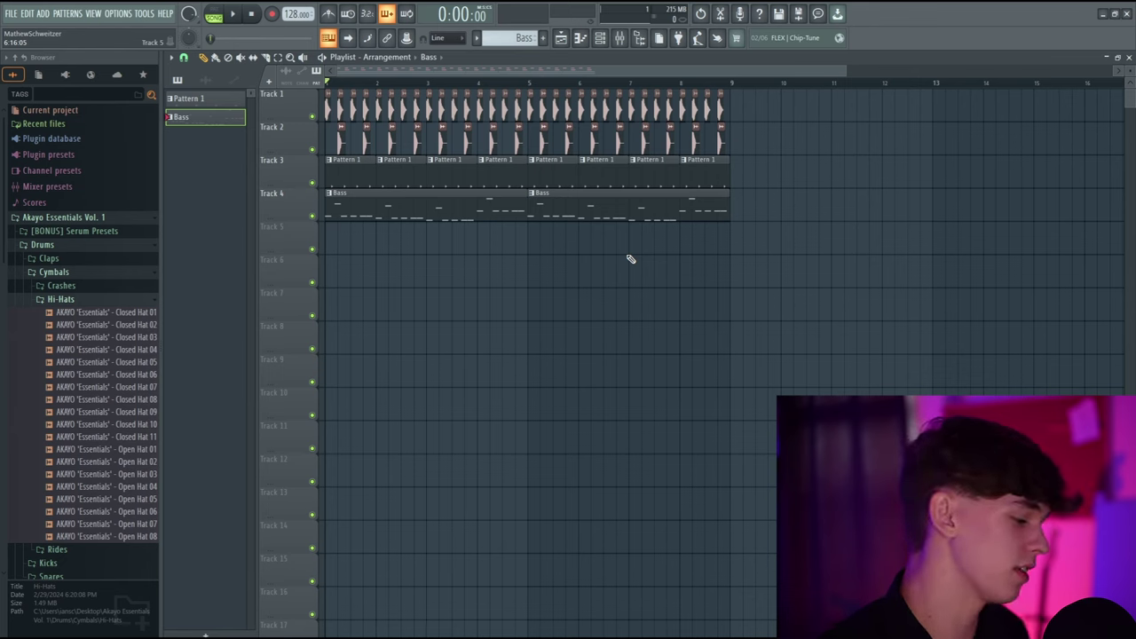
Step: Route the 3x Osc channel to mixer Insert 4 and play the song to check the bass level in the mixer
key(F6)
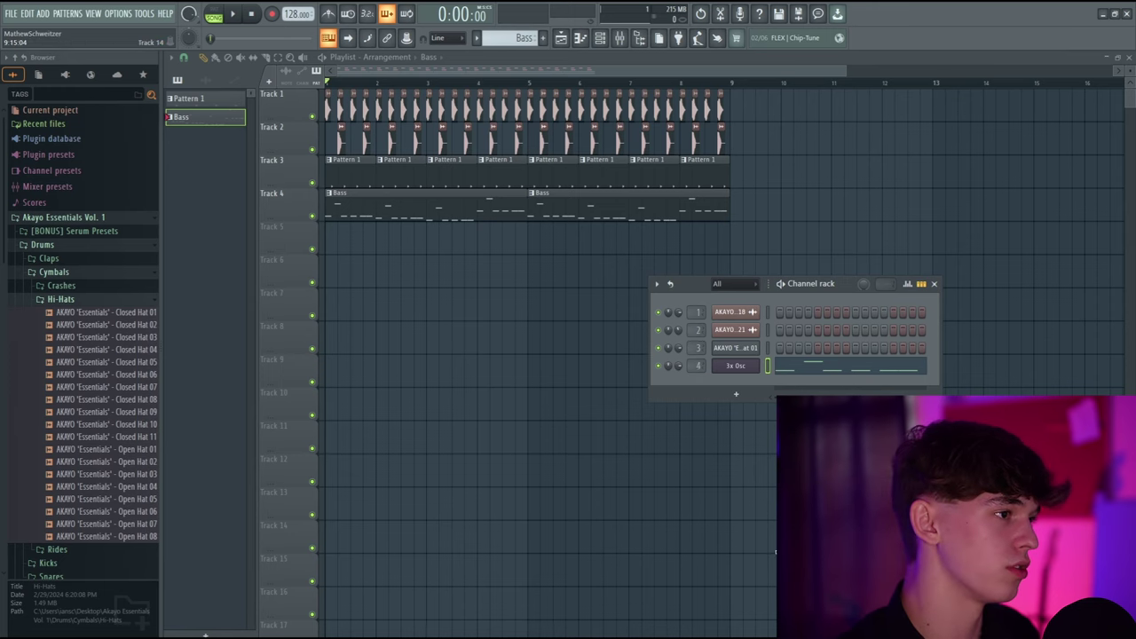
key(F9)
key(space)
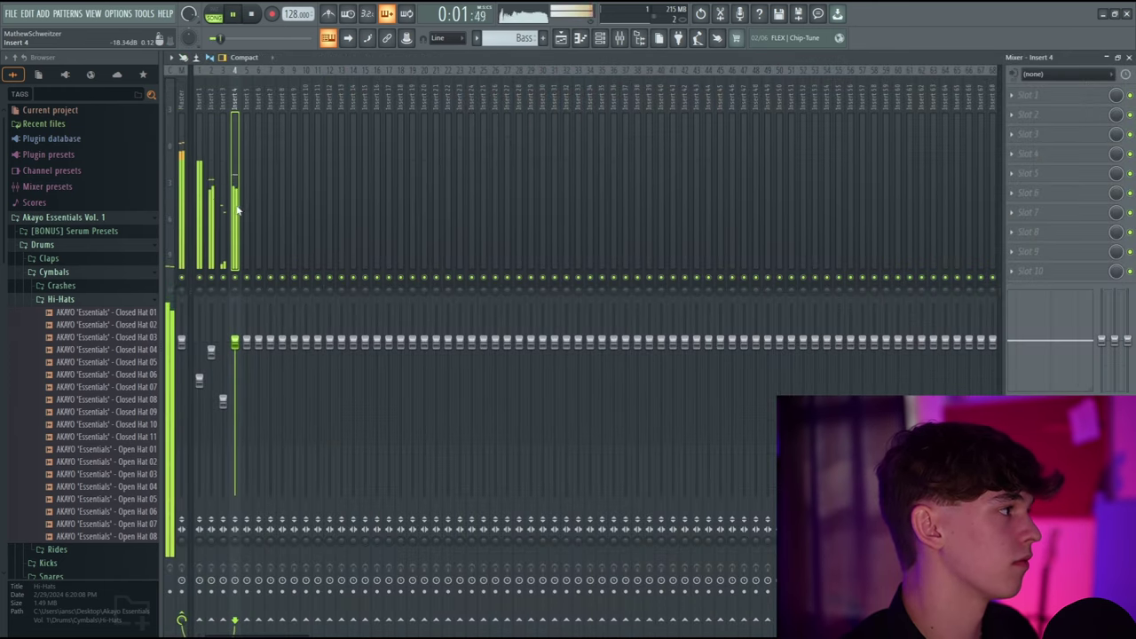
key(space)
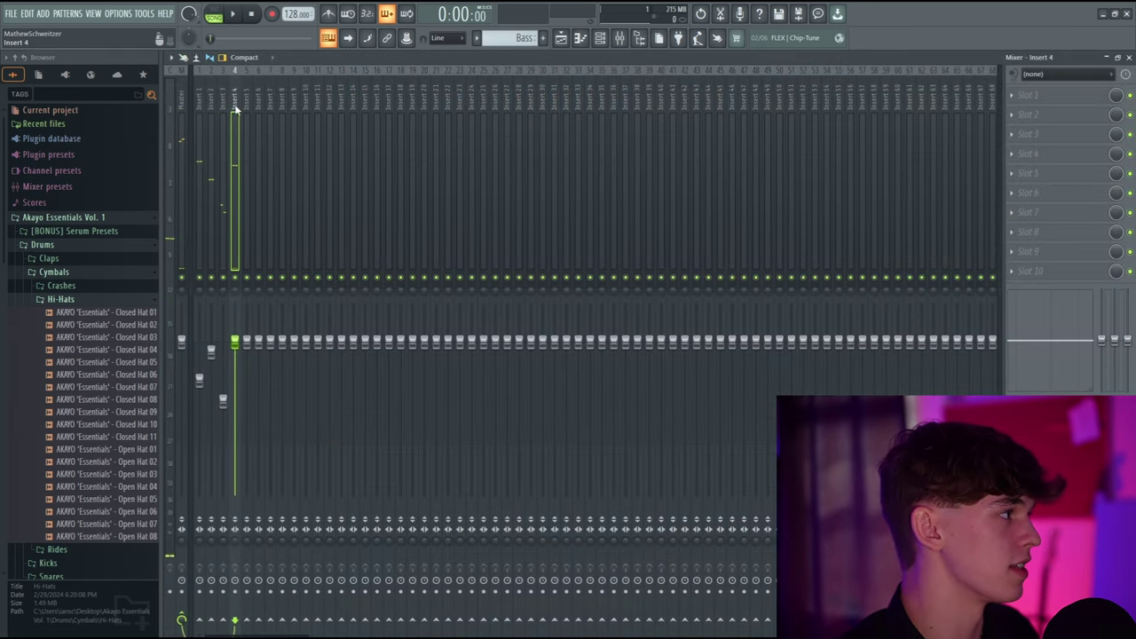
Step: Lower the bass volume on Insert 4 to 76% (-5.7 dB) while listening to the song
drag(234, 341, 234, 347)
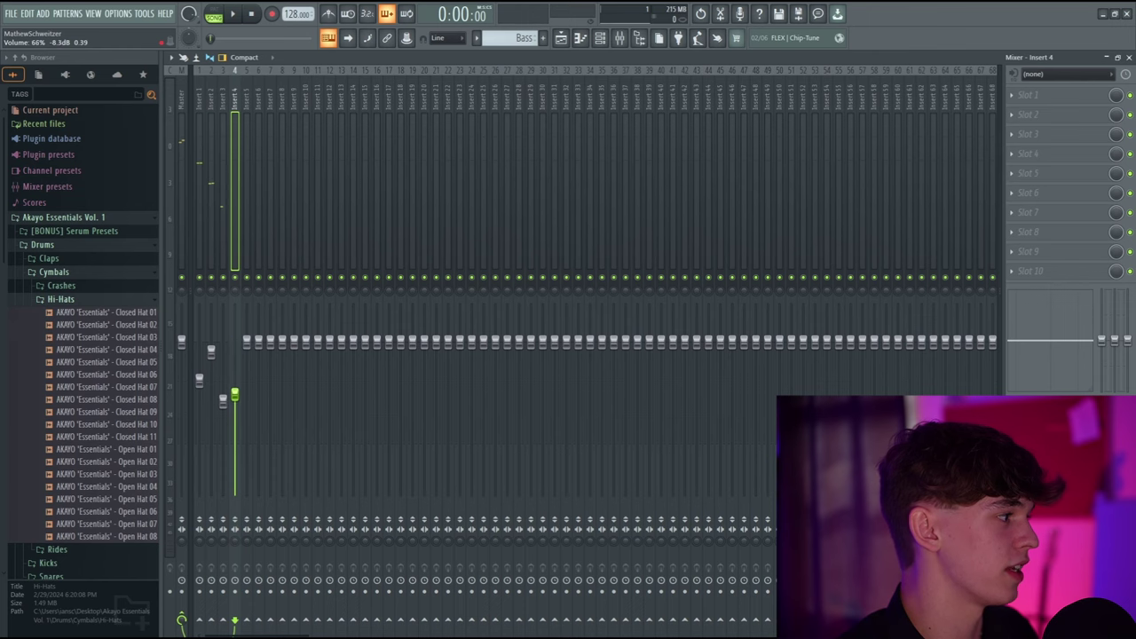
key(space)
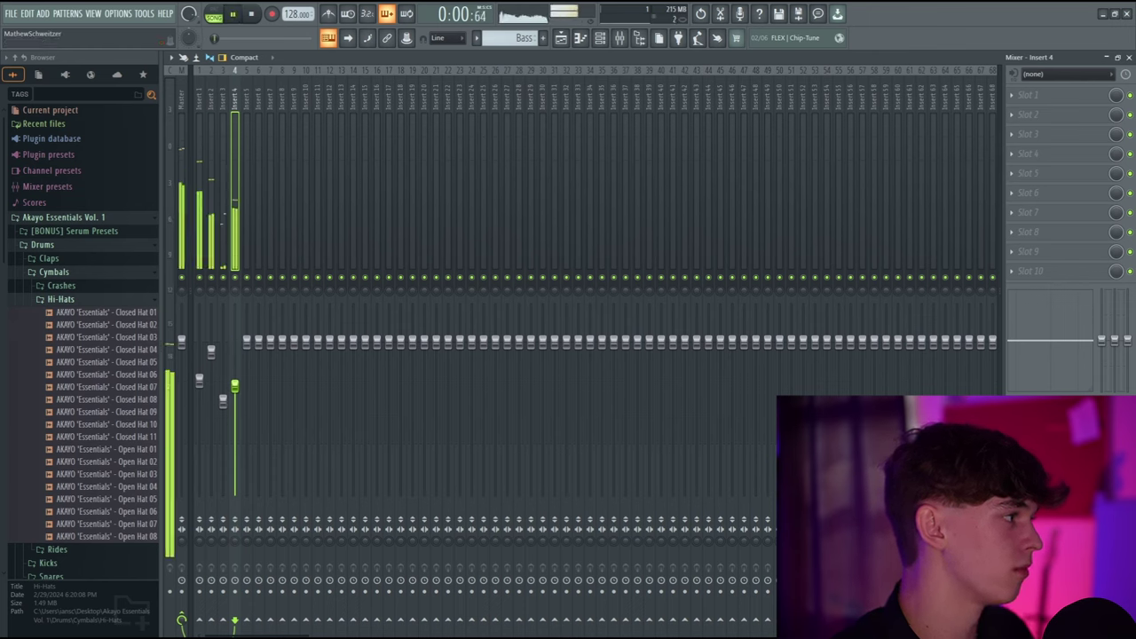
drag(234, 386, 235, 382)
key(space)
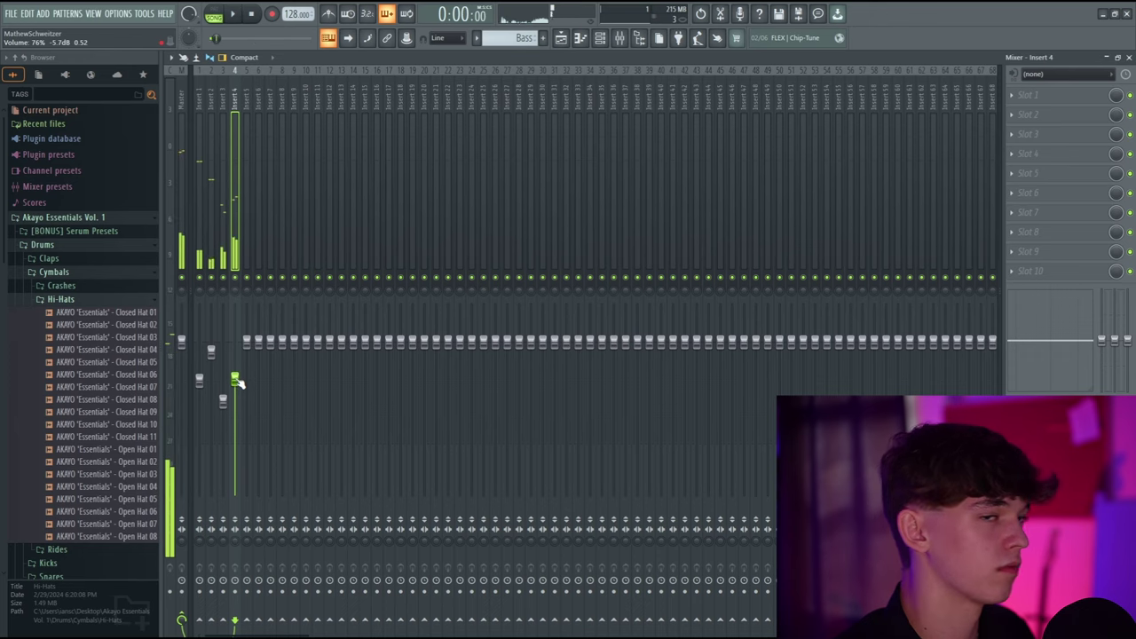
Step: Return to the playlist and solo the kick on Track 1
key(F9)
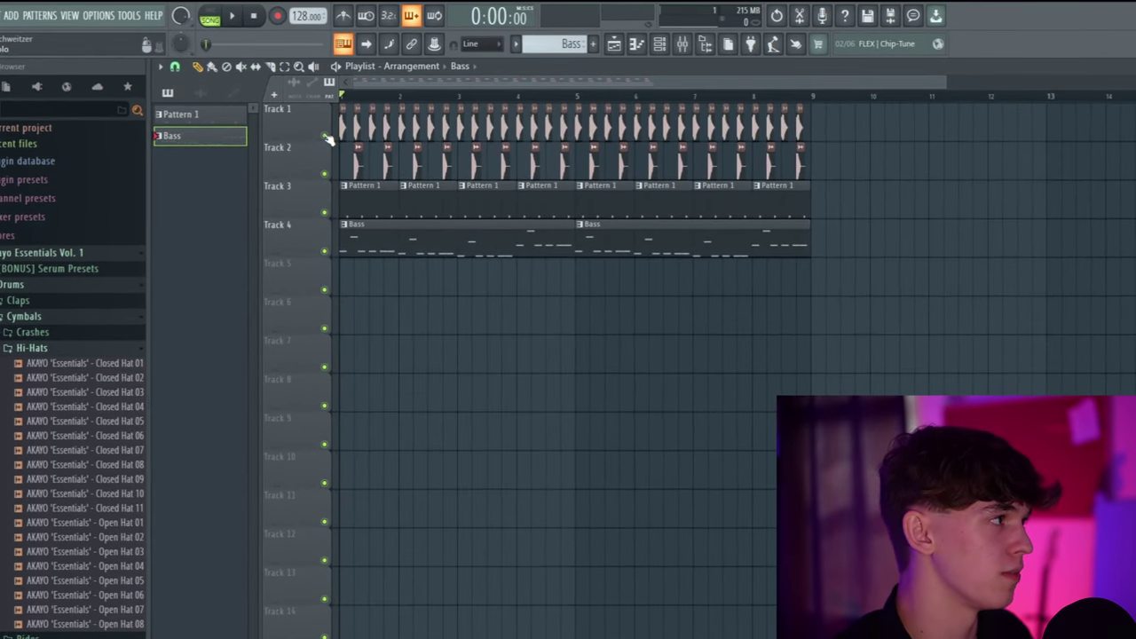
right_click(325, 136)
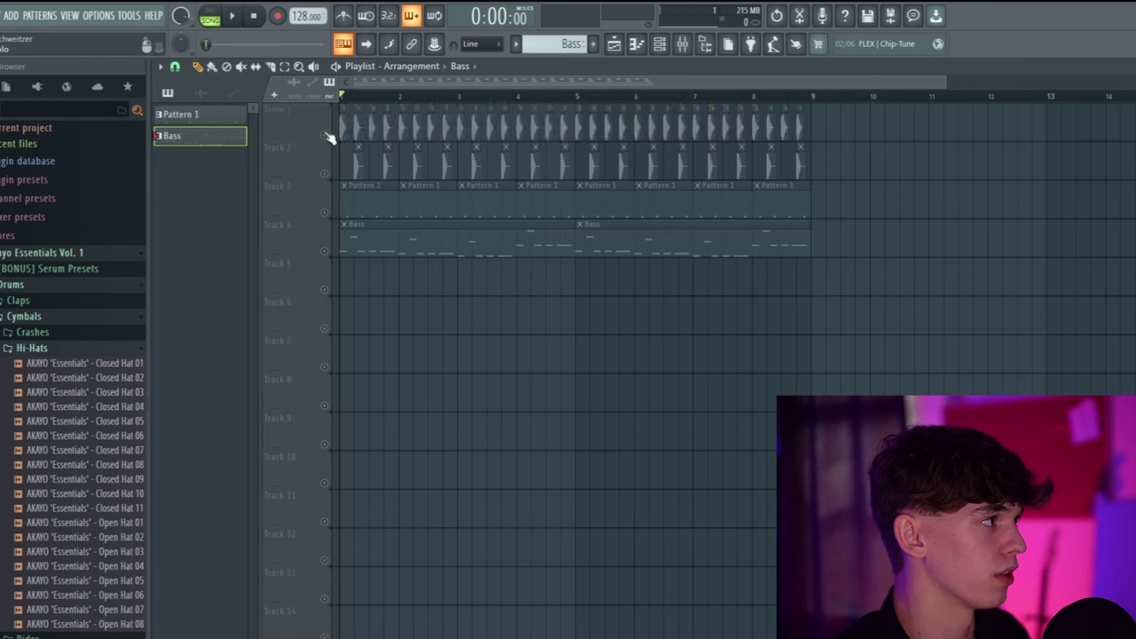
right_click(325, 135)
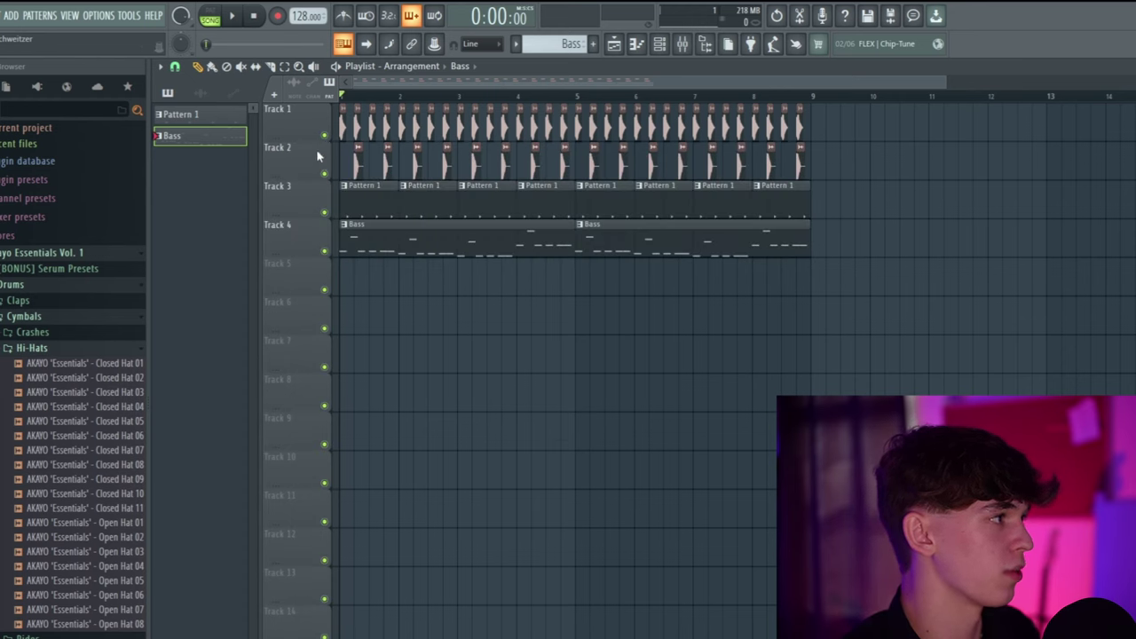
right_click(326, 136)
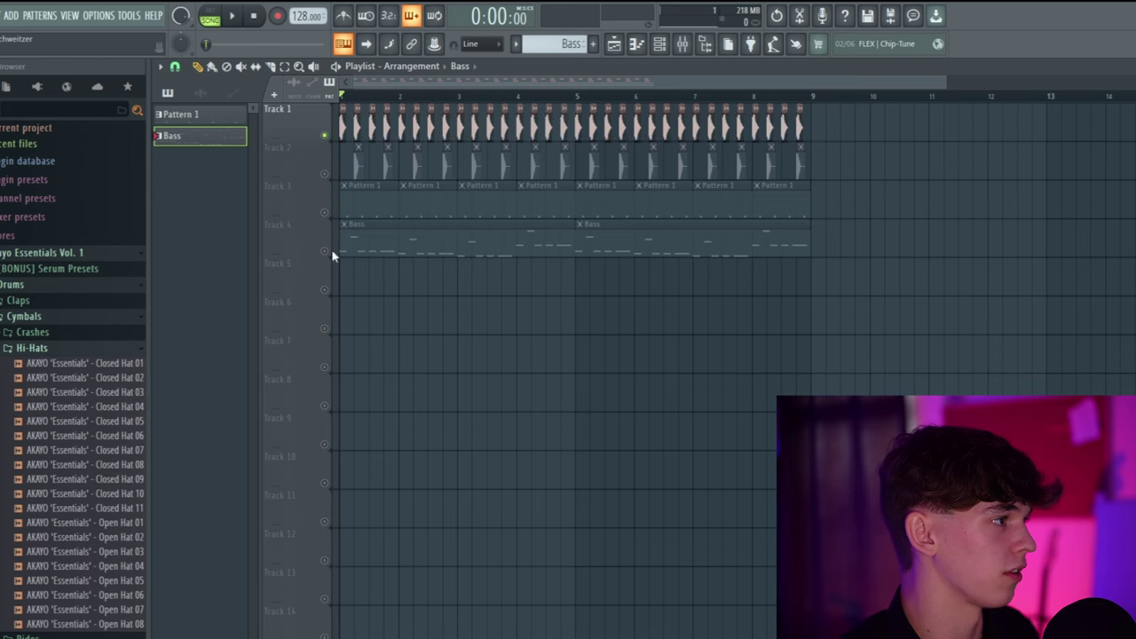
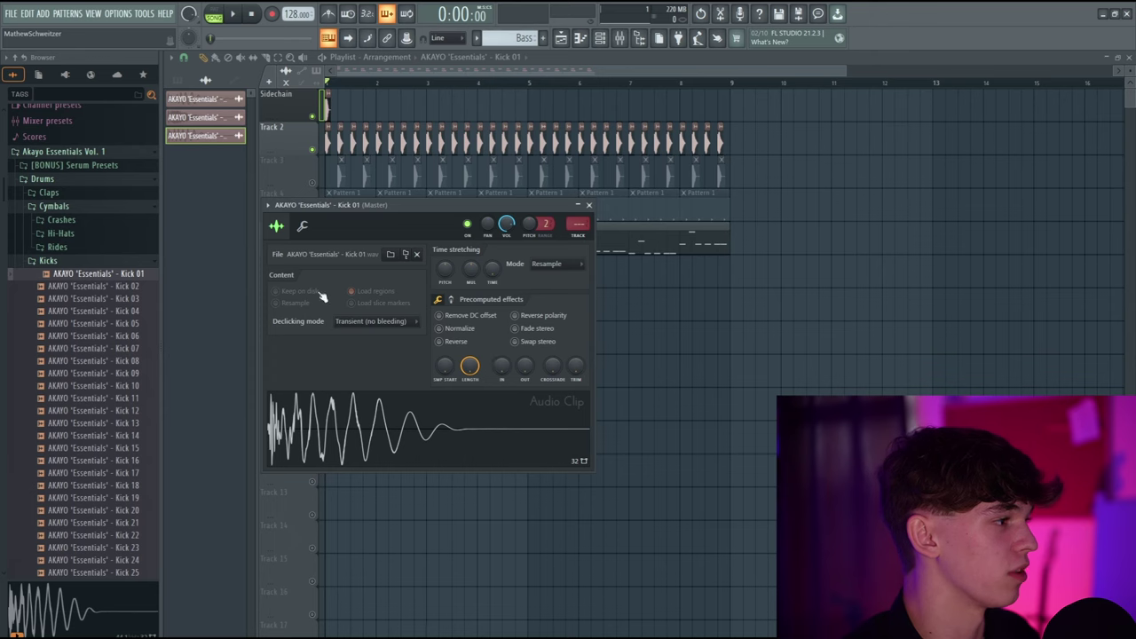
Step: Turn the Kick 01 sample into a brief click by adding a fade-out, shortening its length and enabling Normalize
drag(524, 366, 525, 302)
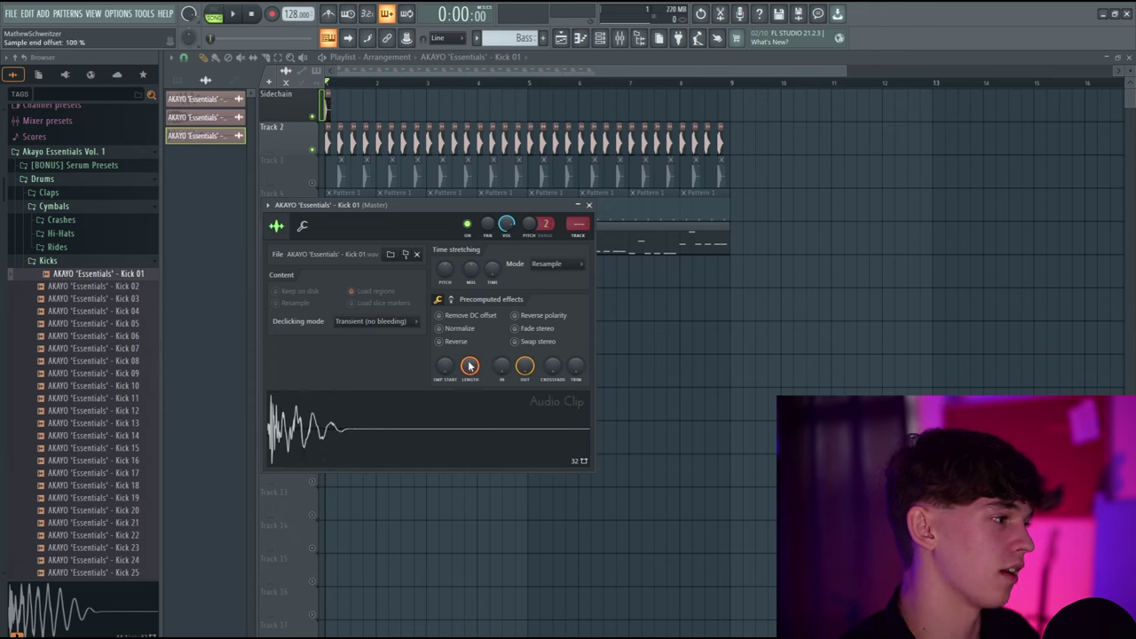
drag(469, 366, 469, 415)
click(442, 416)
drag(470, 365, 469, 355)
click(460, 409)
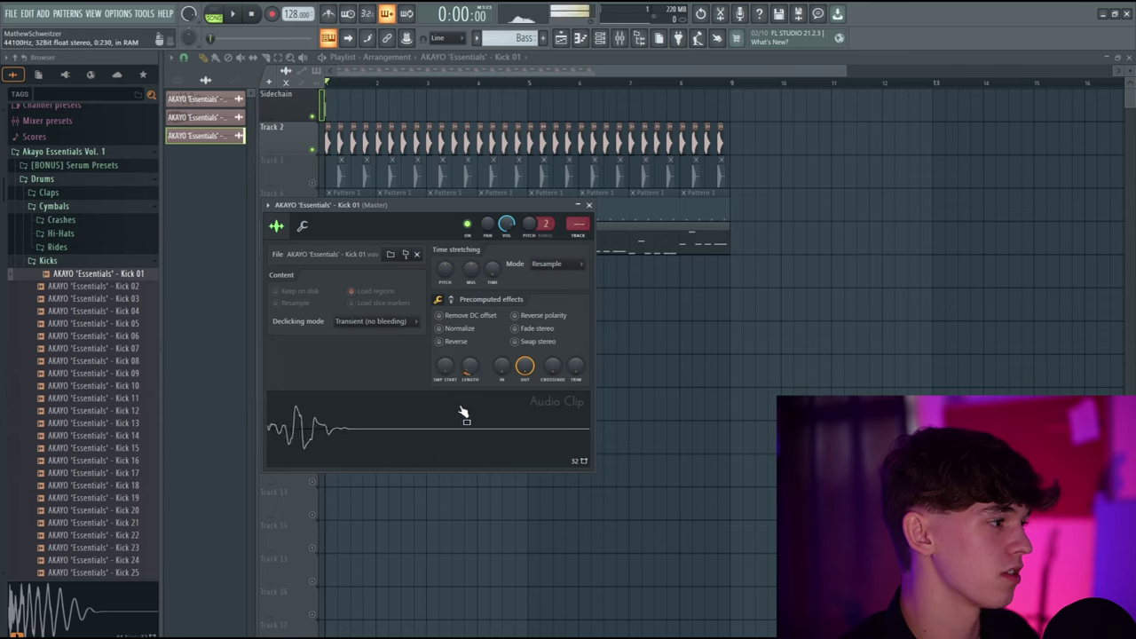
click(459, 330)
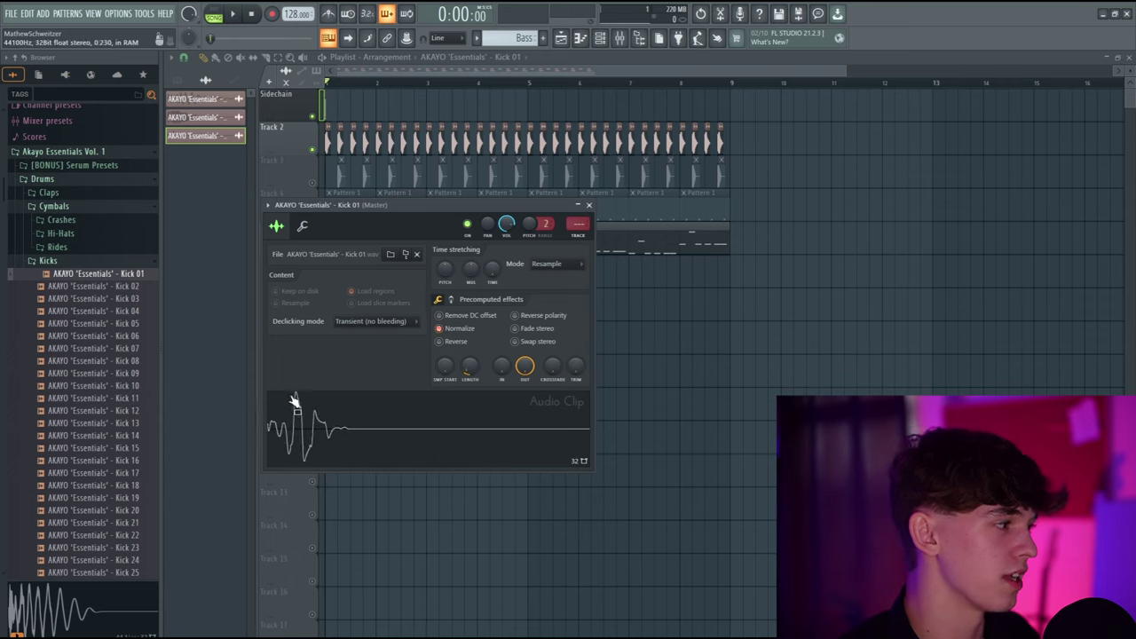
key(Escape)
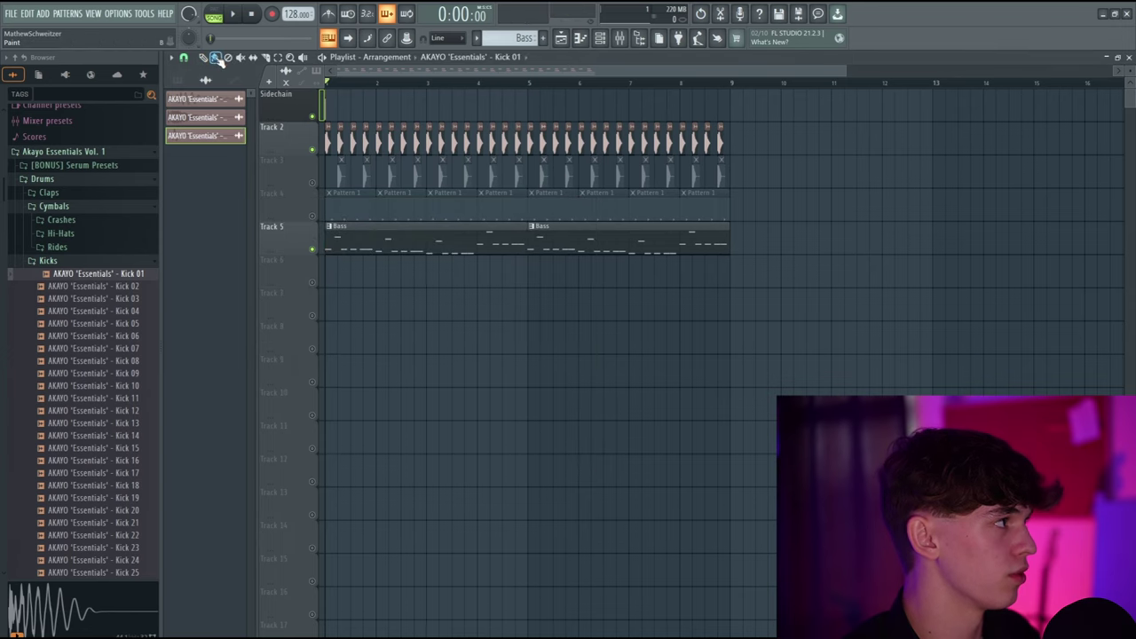
Step: Paint the shortened kick on every beat of the Sidechain track through bar 8 and name the clip Sidechain
drag(370, 116, 651, 115)
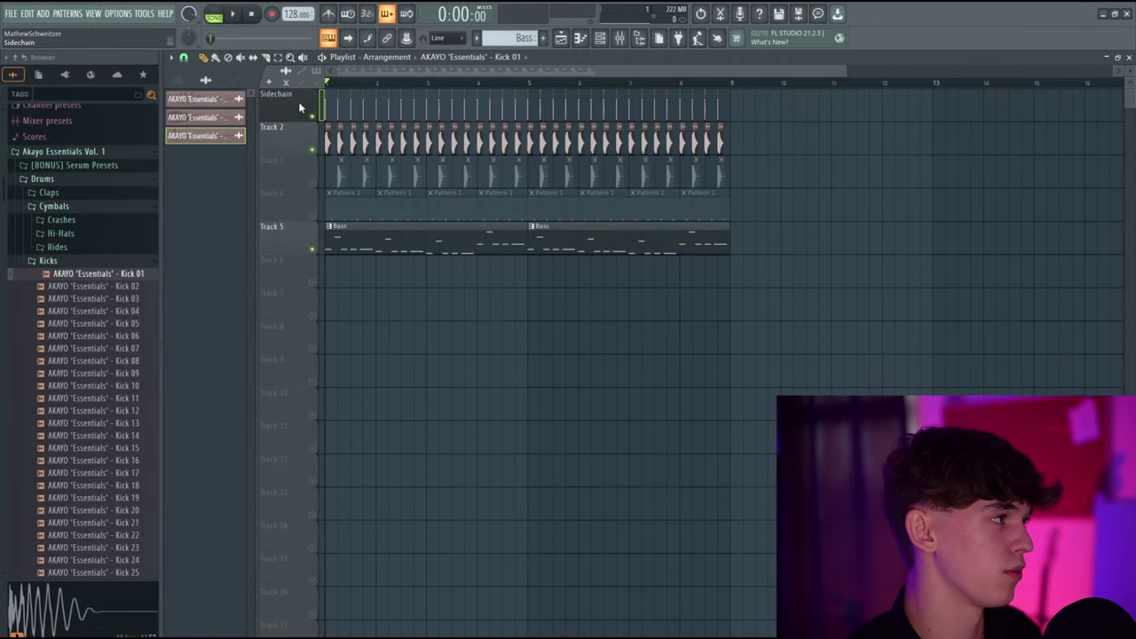
right_click(283, 104)
click(319, 139)
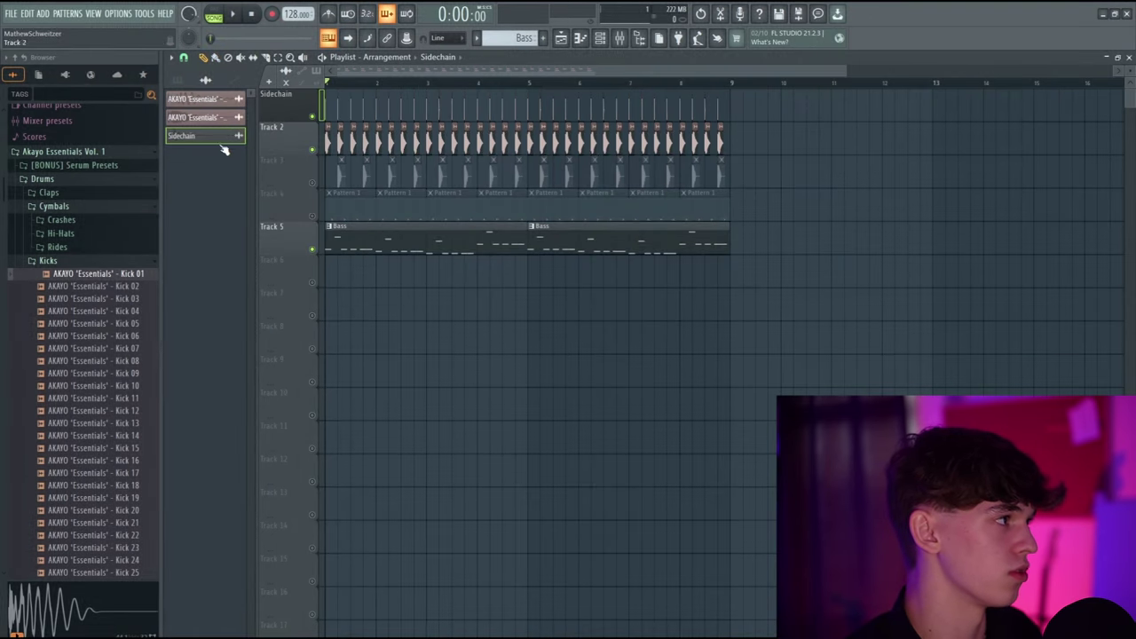
Step: Play the song and mute the kick on Track 2 to hear the bass with only the sidechain click
key(space)
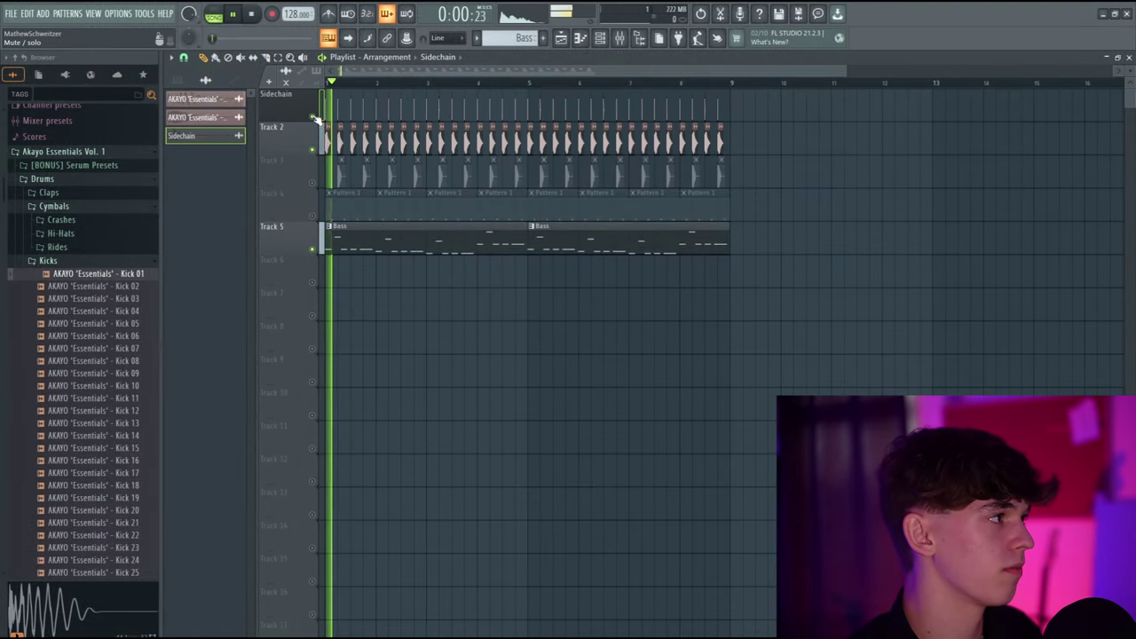
click(311, 149)
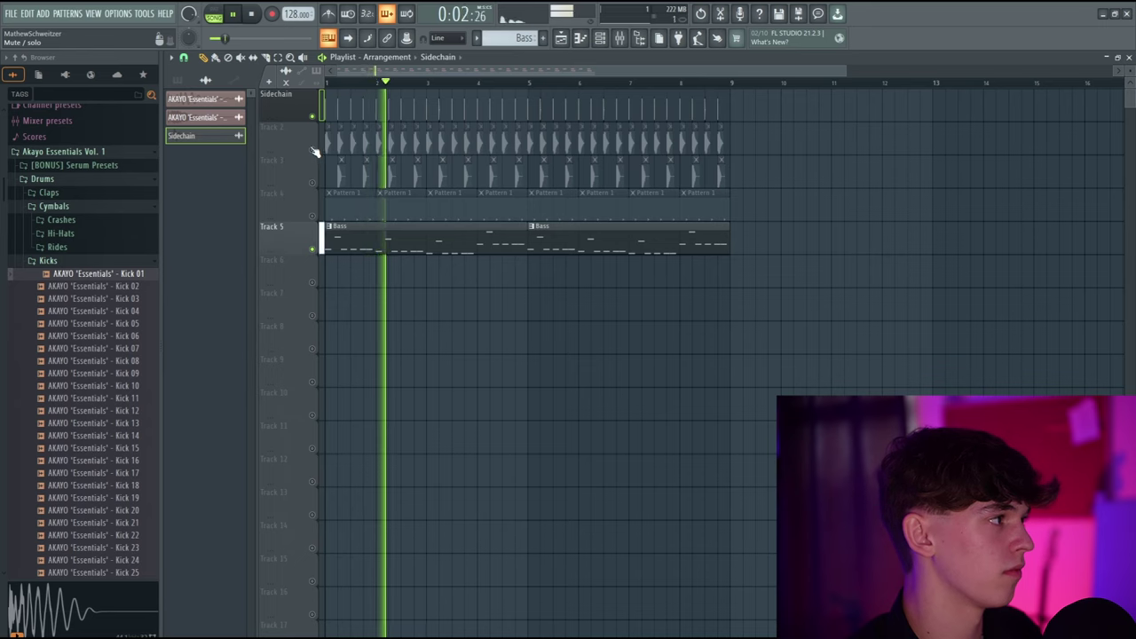
key(space)
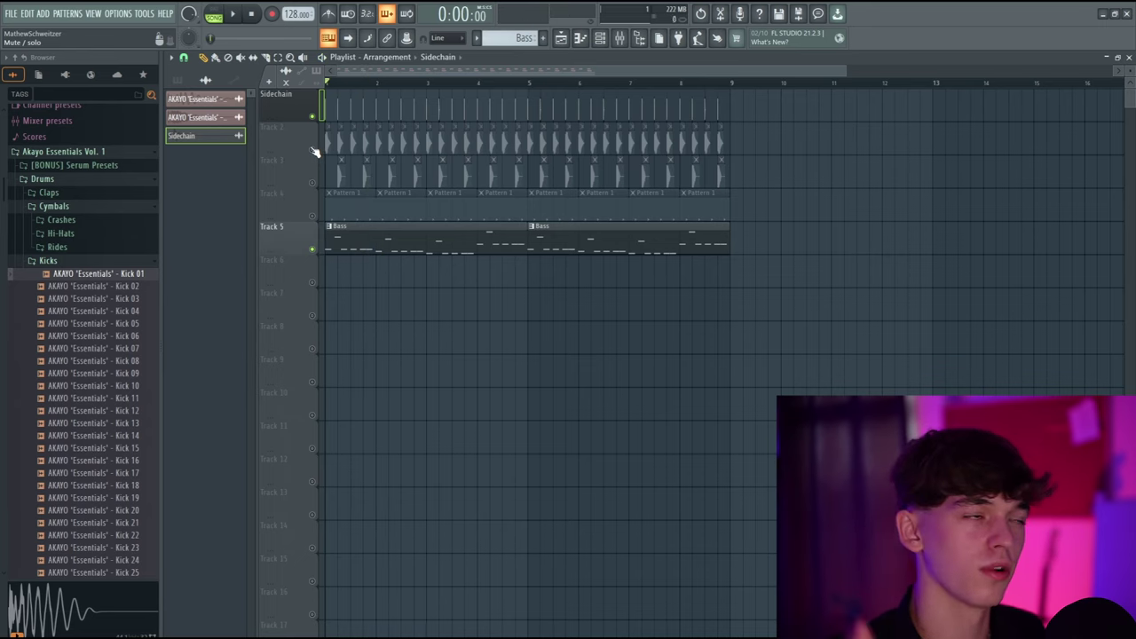
Step: Route the Sidechain clip to mixer Insert 5, name that insert Sidechain and color it black
click(203, 138)
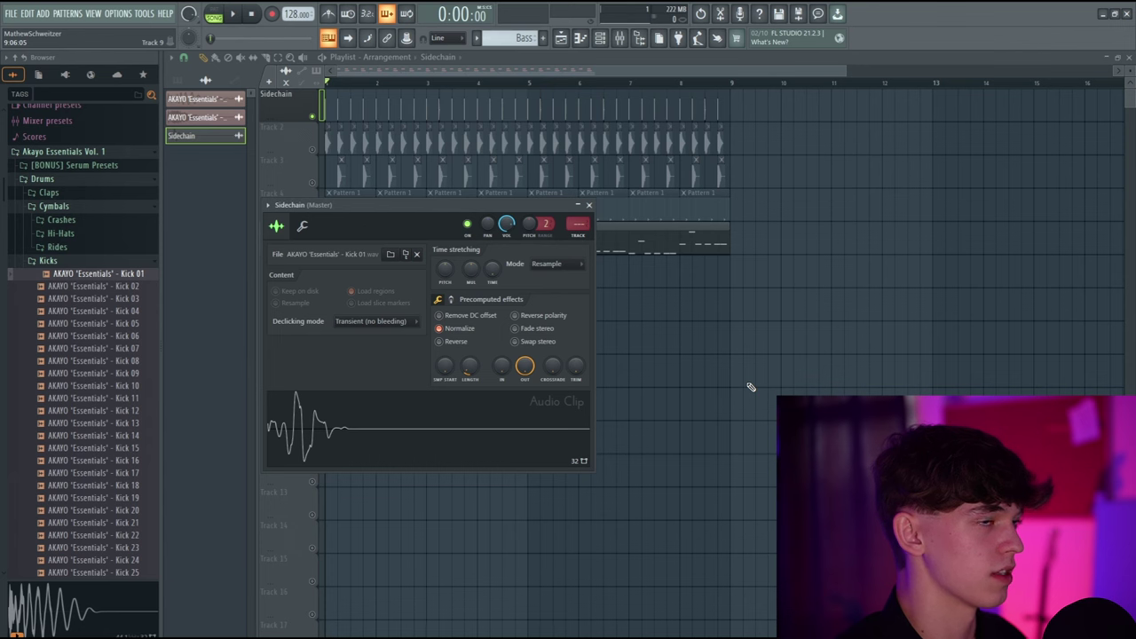
key(F6)
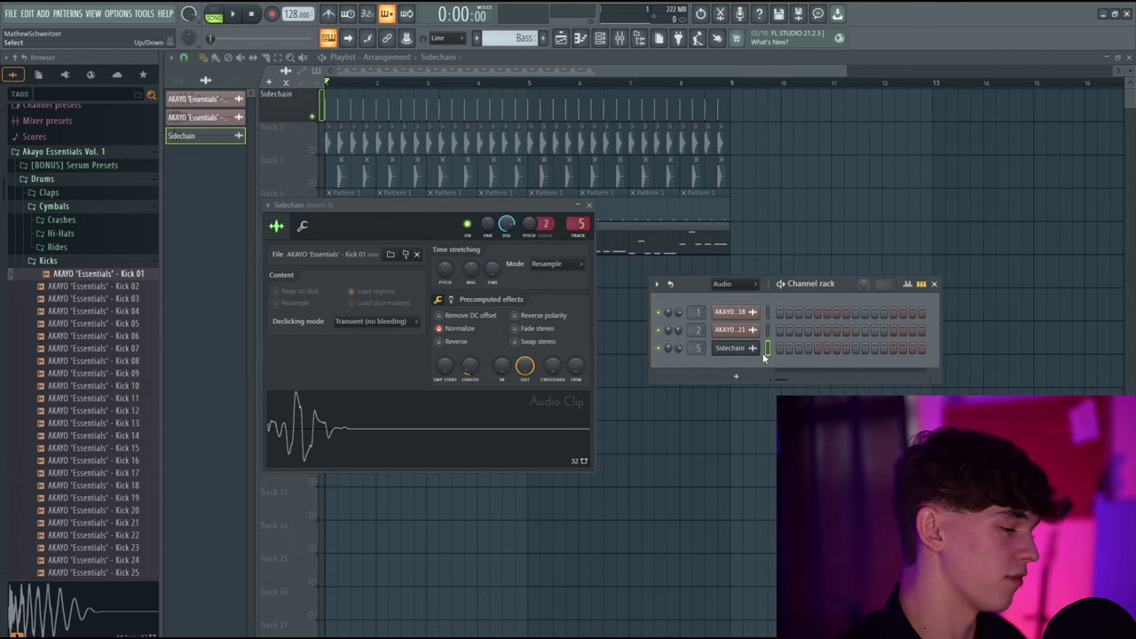
key(F9)
right_click(245, 93)
click(275, 75)
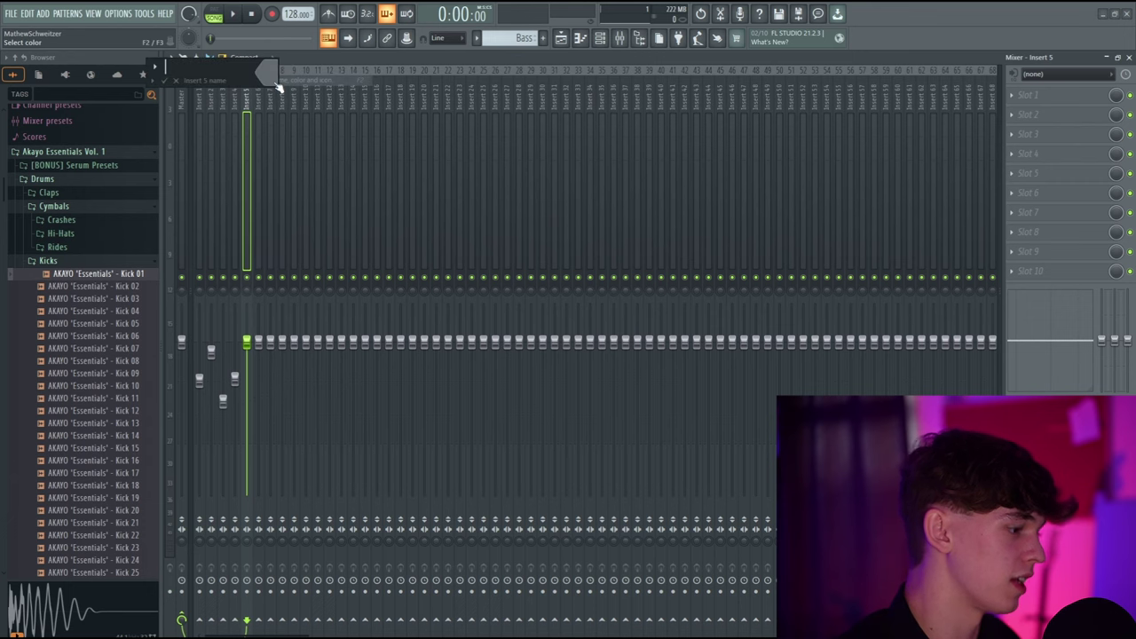
text(Sidechain)
click(274, 80)
click(305, 264)
key(Return)
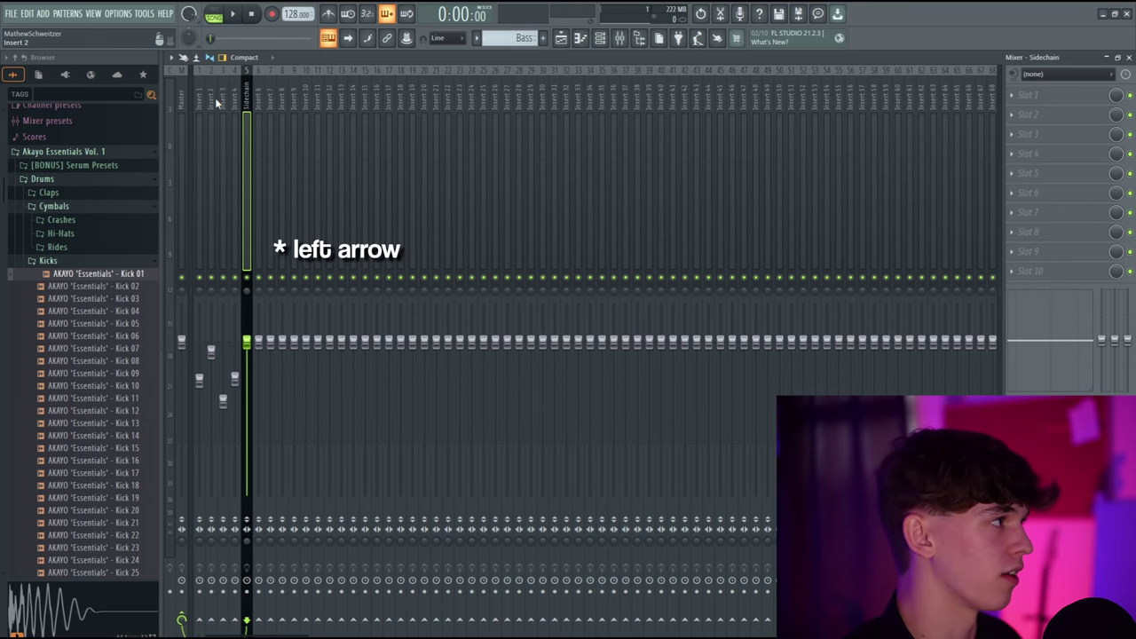
Step: Move the Sidechain insert four places so it sits first, directly beside the Master
key(alt+Left)
key(alt+Left)
key(alt+Left)
key(alt+Left)
Step: Play the song to check the levels of the sidechain click and the bass in the mixer
key(space)
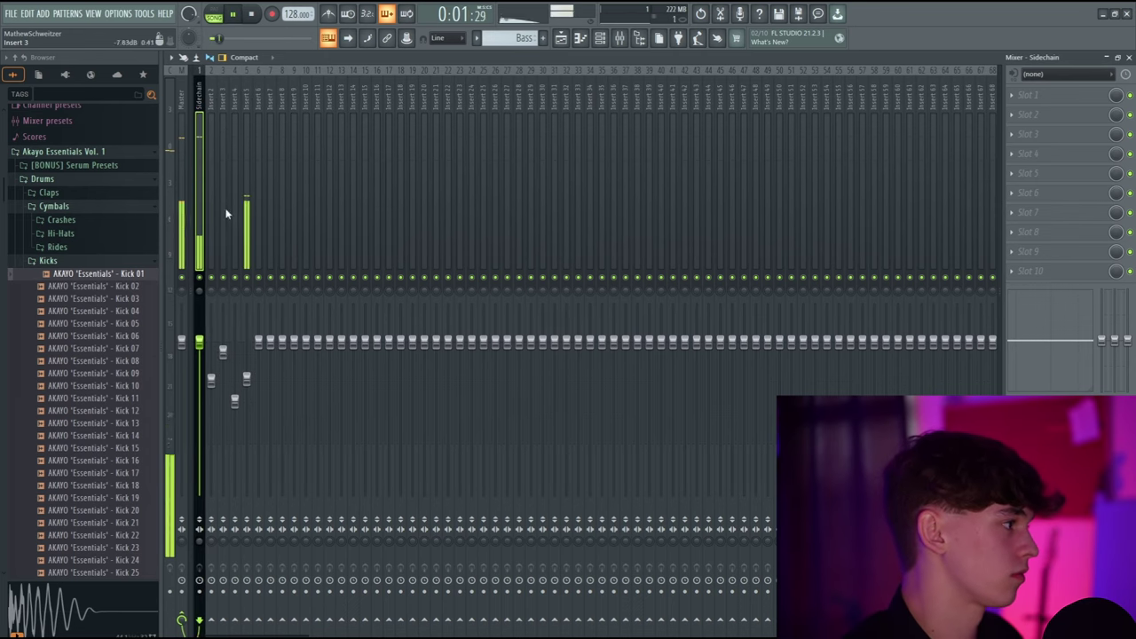
key(space)
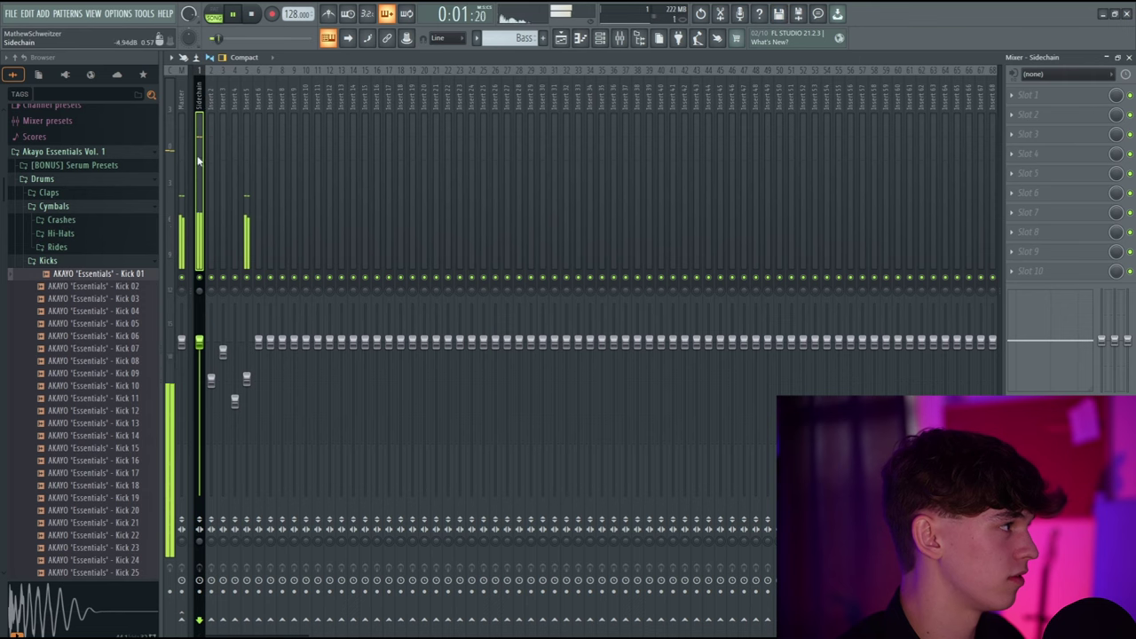
key(space)
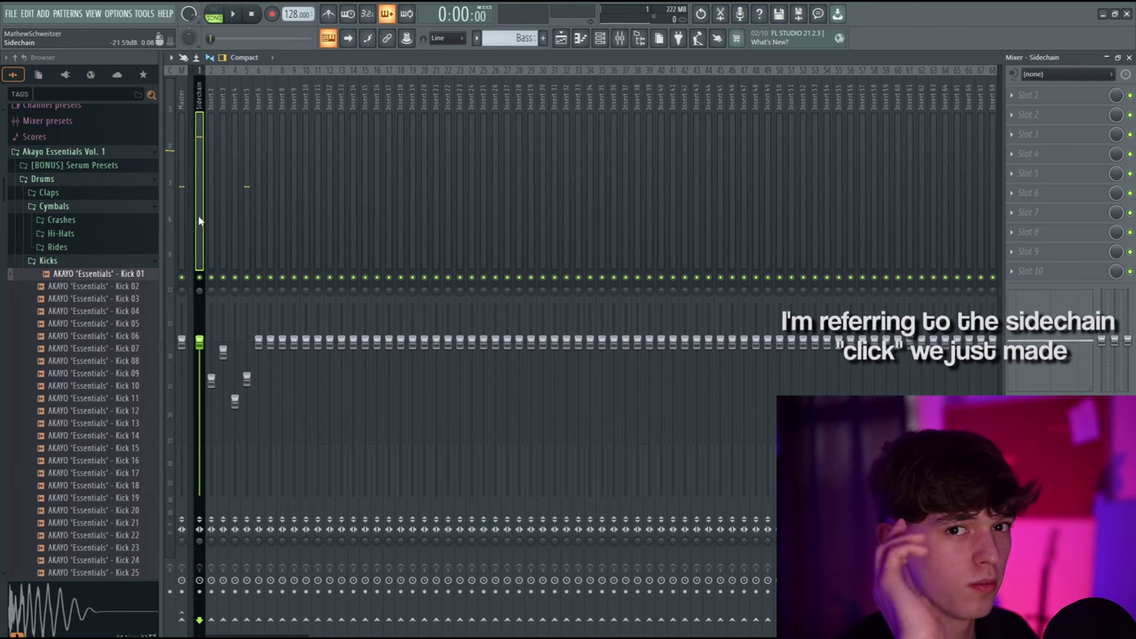
Step: Route the Sidechain insert to the bass on Insert 5 as a sidechain signal
click(181, 133)
click(199, 142)
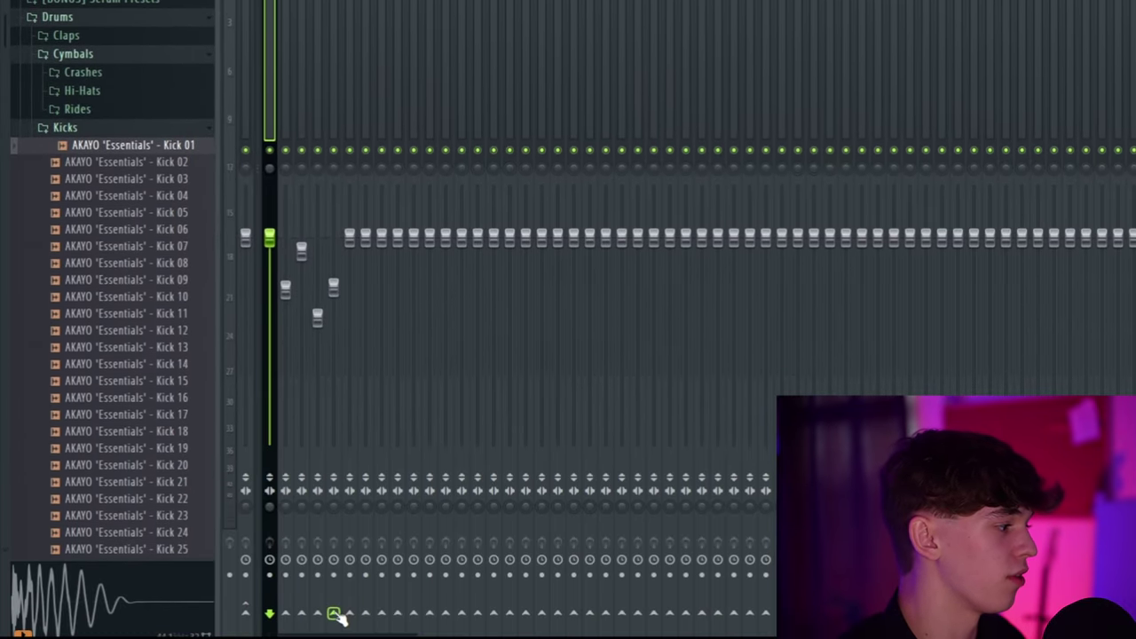
right_click(335, 614)
click(363, 606)
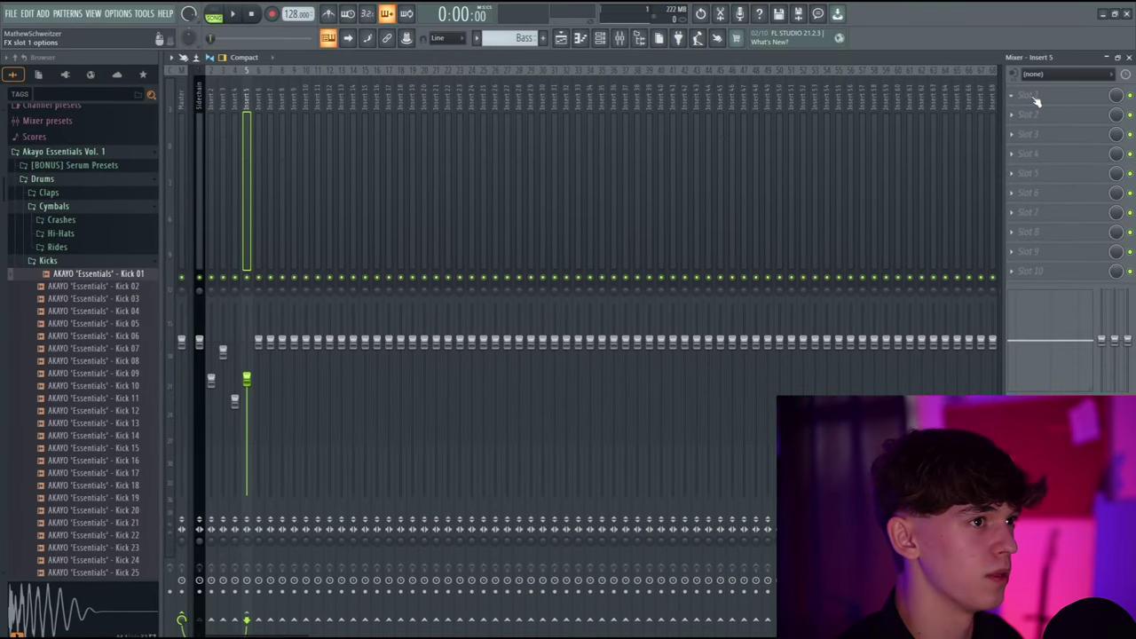
Step: Search the effect plugins for "limit" and load Fruity Limiter into Slot 1 of Insert 5
click(1034, 98)
click(779, 23)
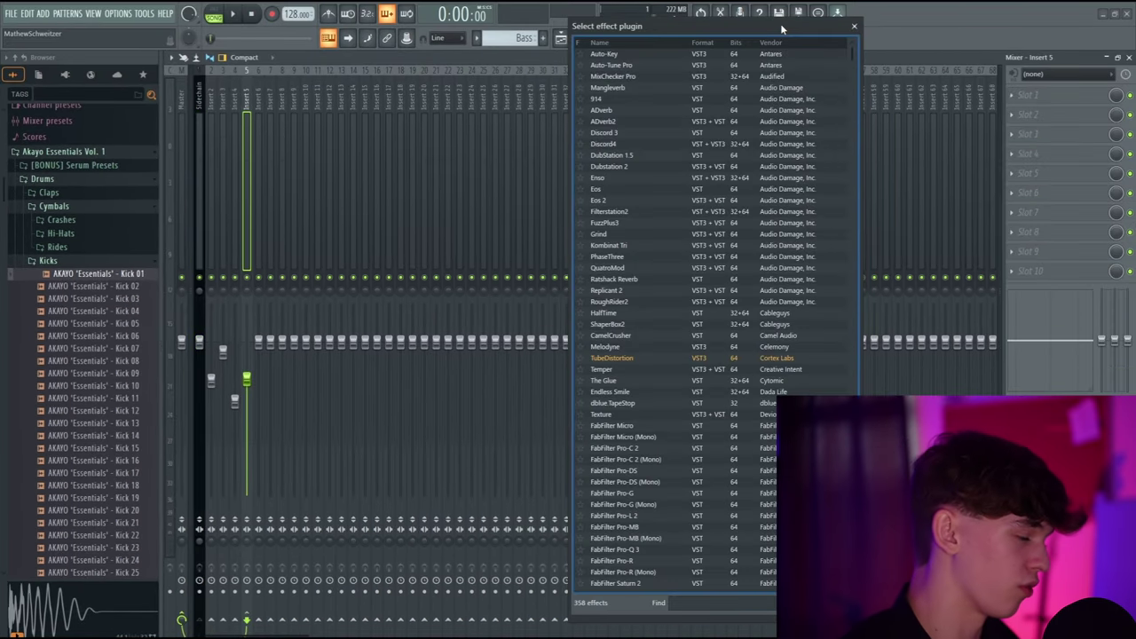
text(limit)
double_click(621, 124)
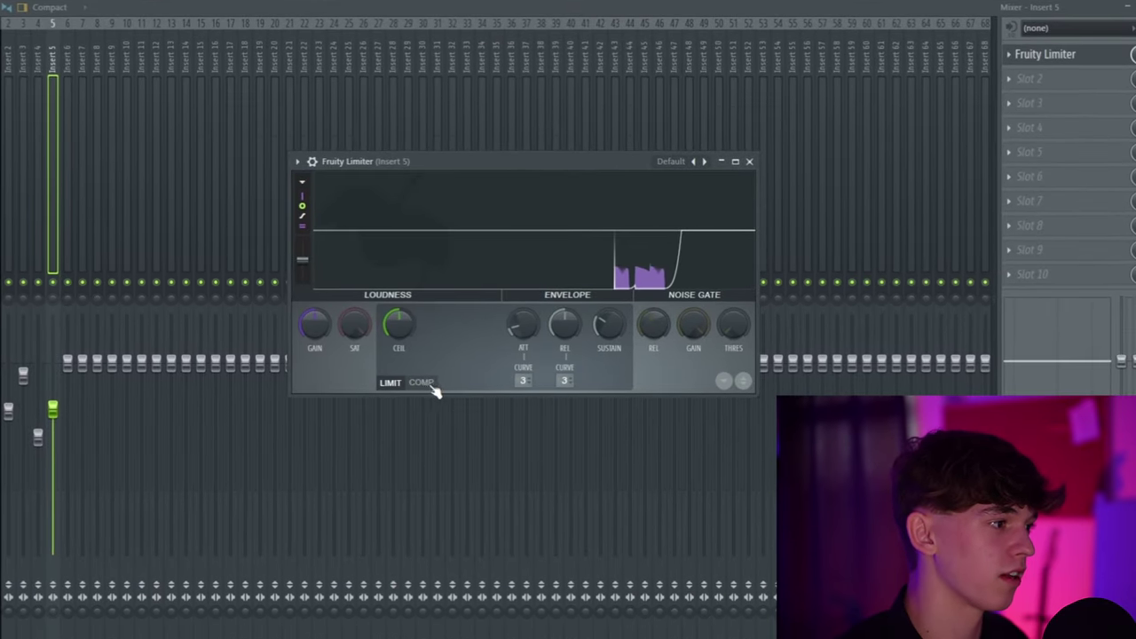
Step: Switch Fruity Limiter to COMP mode, choose Sidechain as its sidechain input and raise the ratio to maximum
click(425, 383)
click(556, 381)
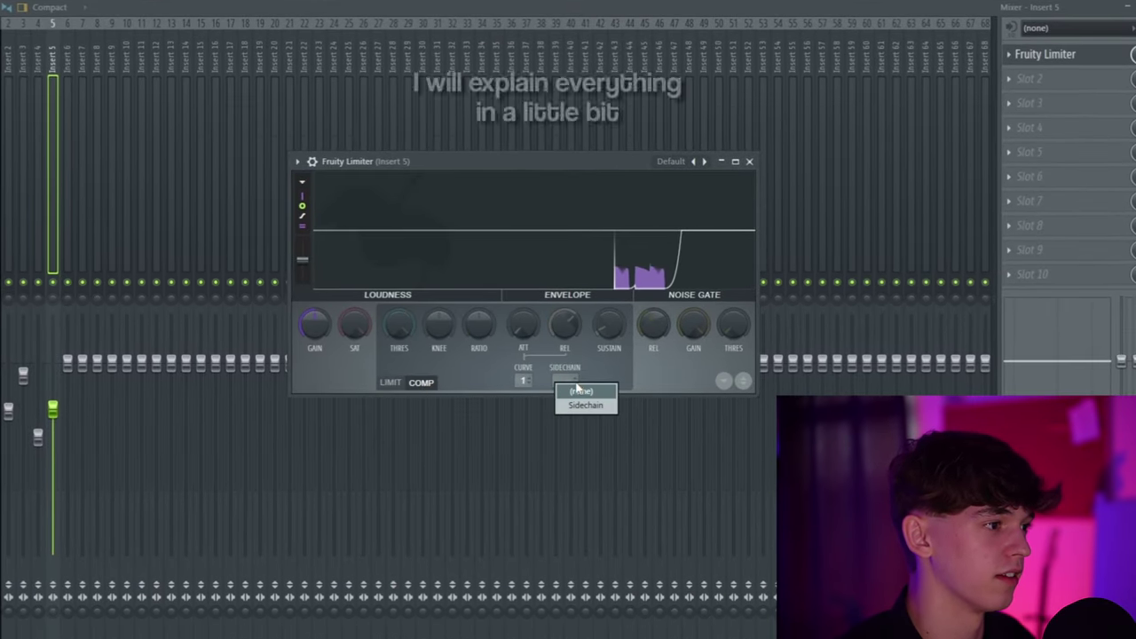
click(585, 405)
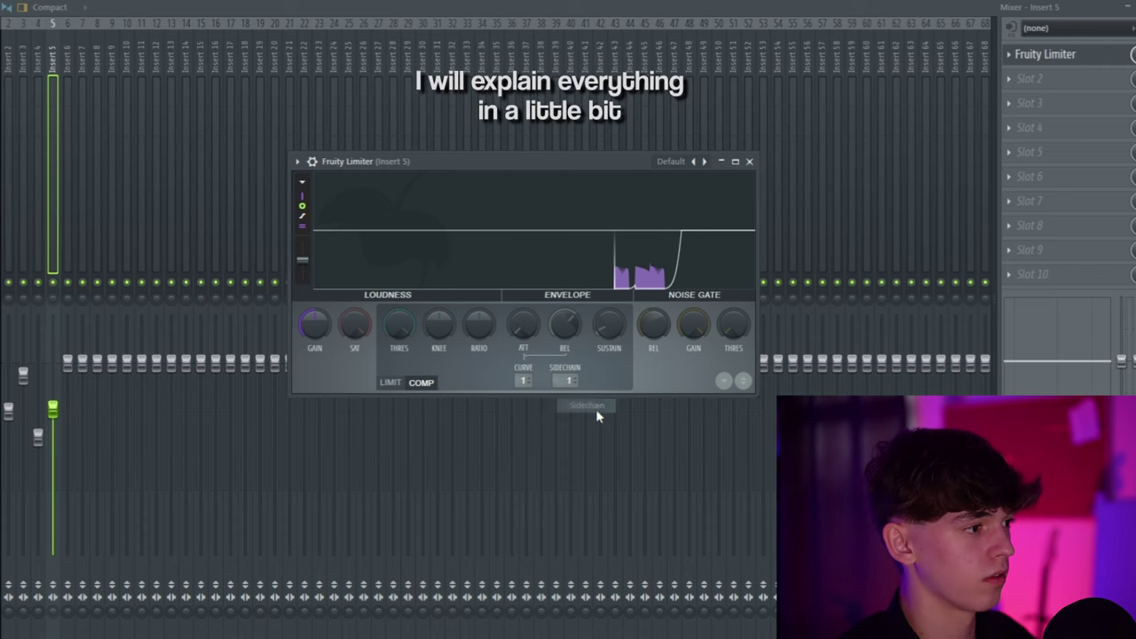
drag(476, 332, 476, 266)
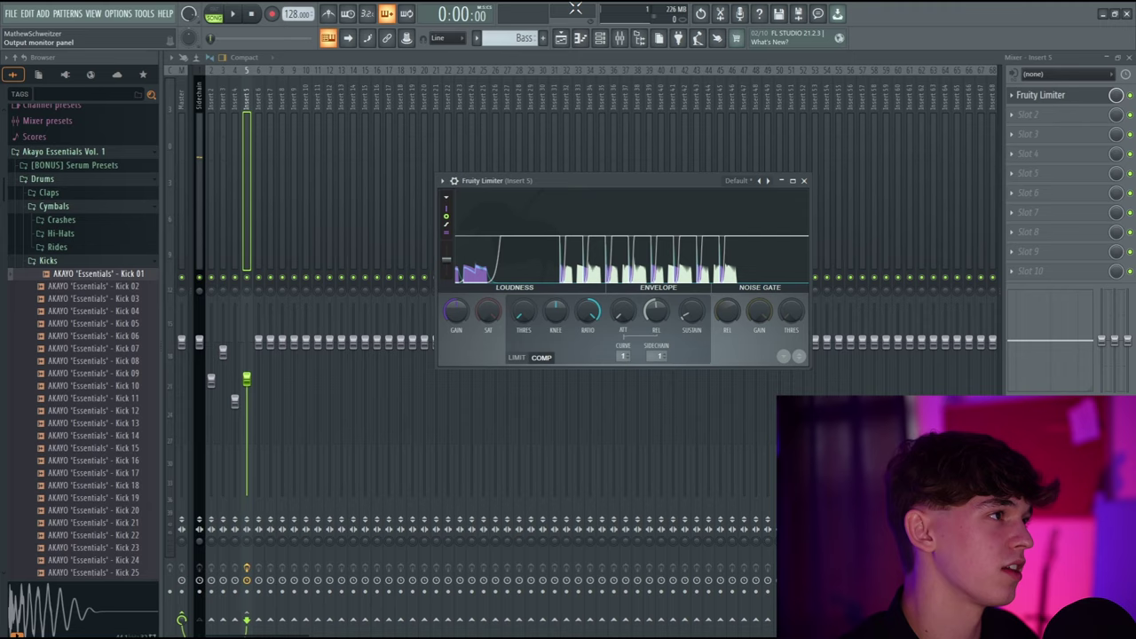
Step: Return to the playlist and inspect the Sidechain clip's sample settings and waveform
click(559, 39)
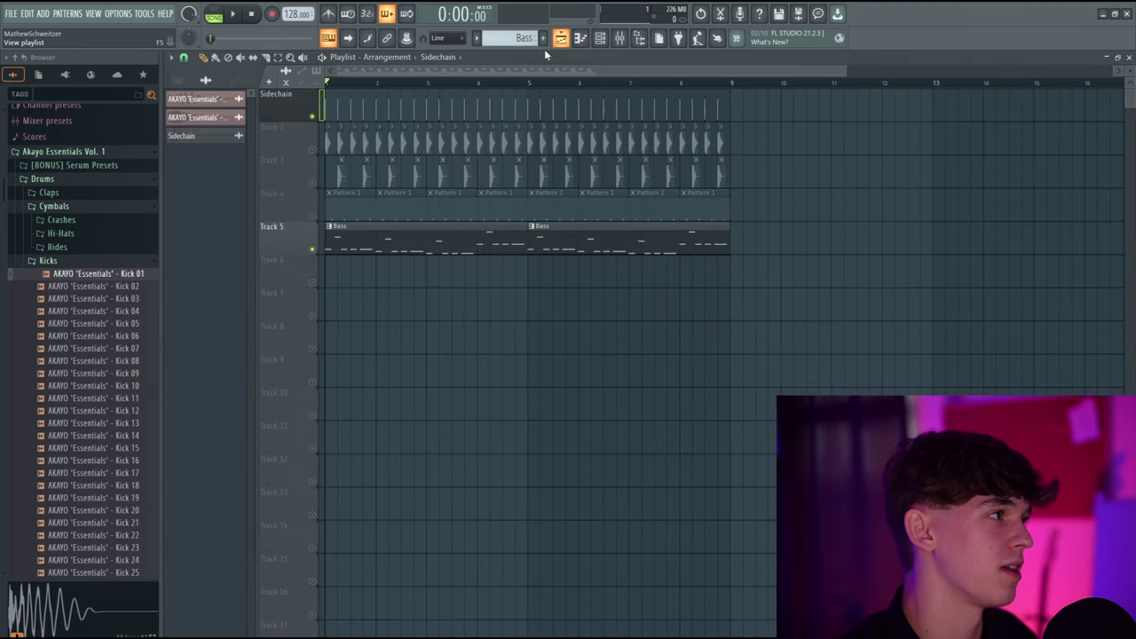
double_click(222, 136)
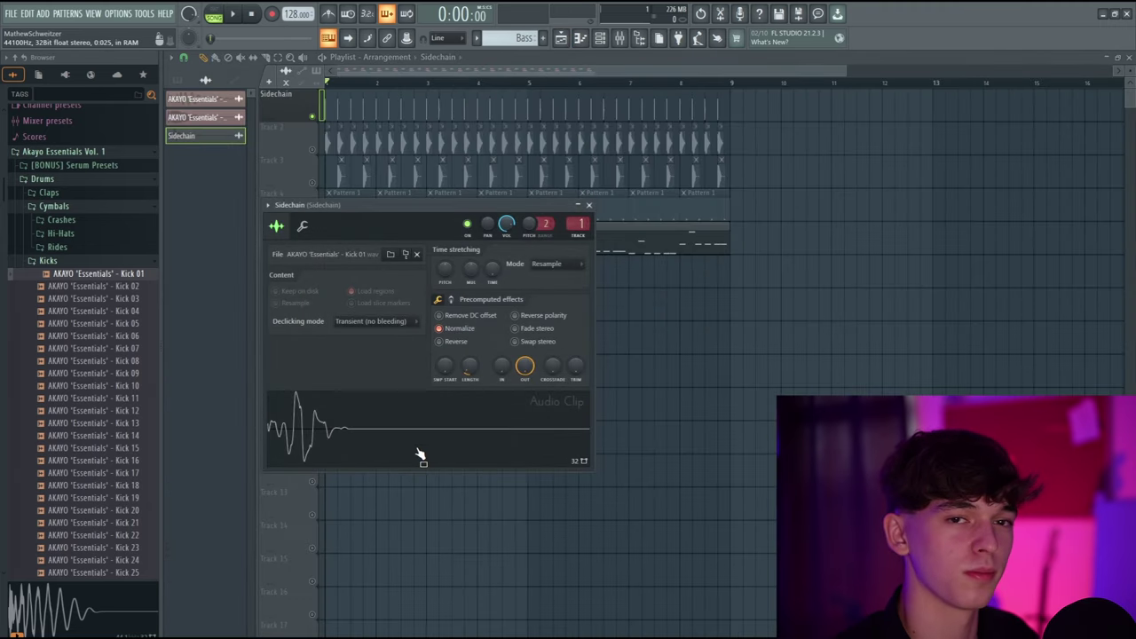
key(Escape)
Step: Unmute all playlist tracks and play the full arrangement to hear the sidechained bass with the drums
right_click(317, 120)
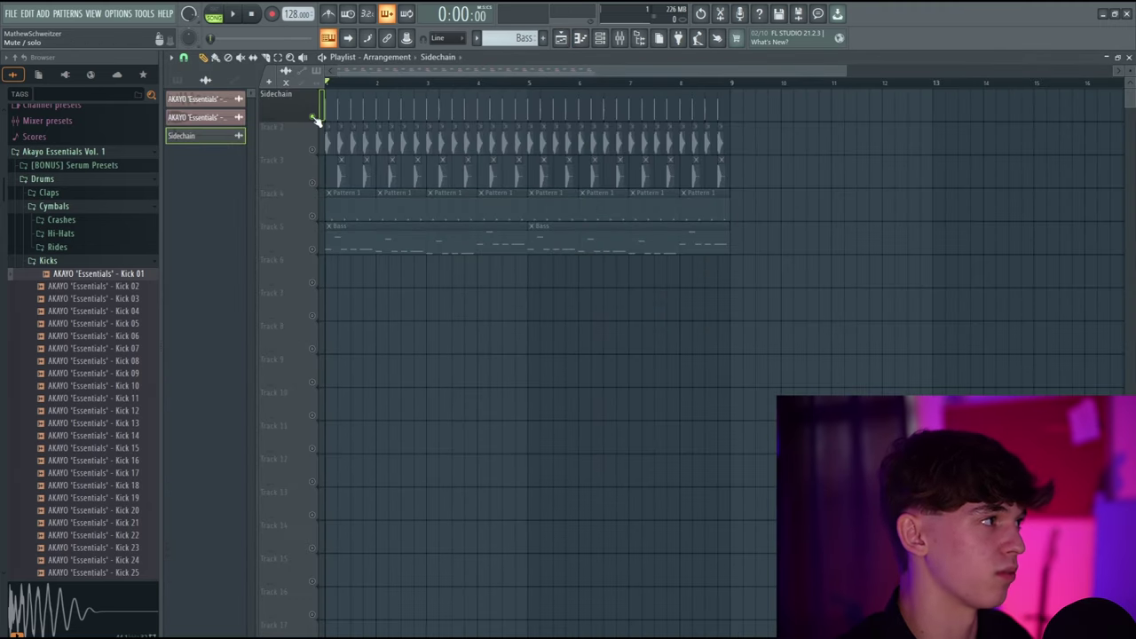
right_click(316, 120)
key(space)
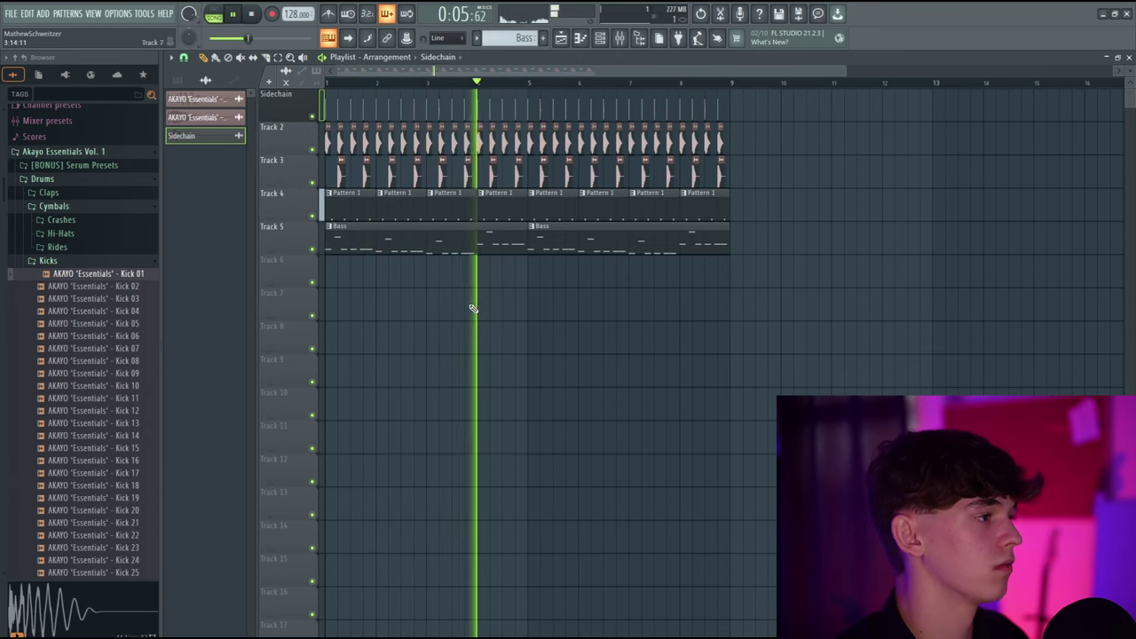
key(space)
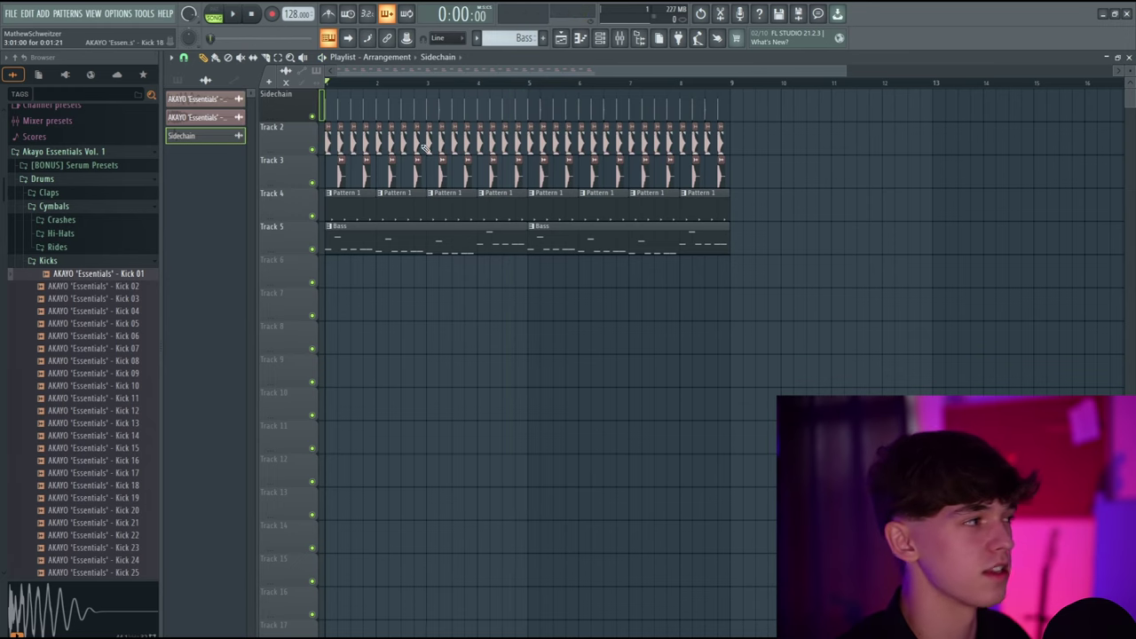
Step: Review the Sidechain clip's waveform again and compare the clip placement with the kicks in the playlist
double_click(213, 145)
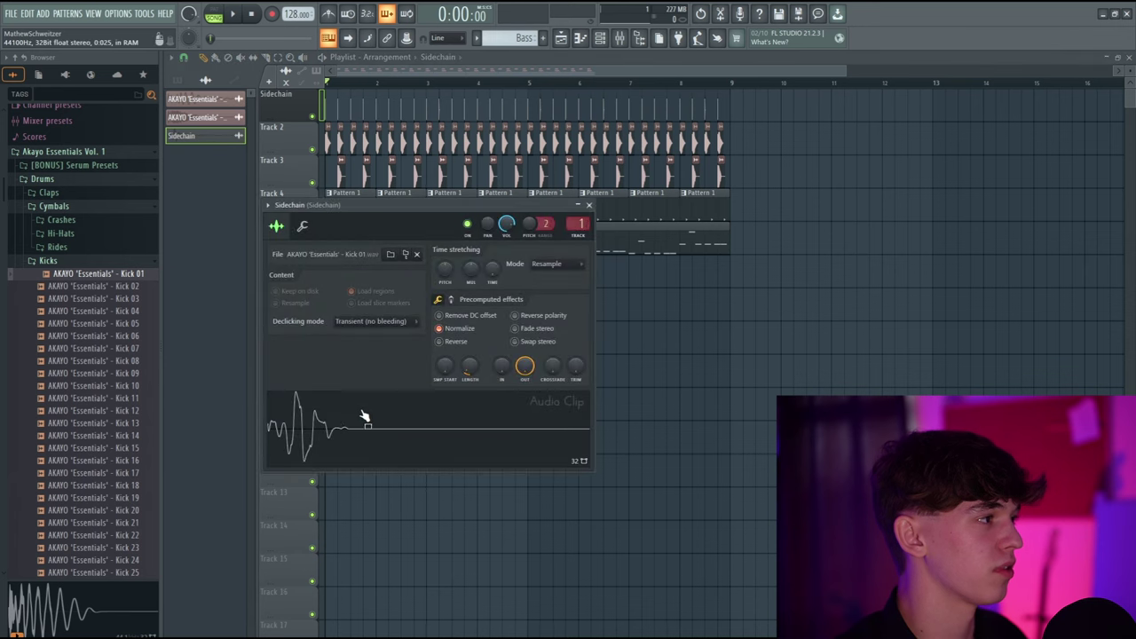
key(Escape)
scroll(324, 124, up, 1)
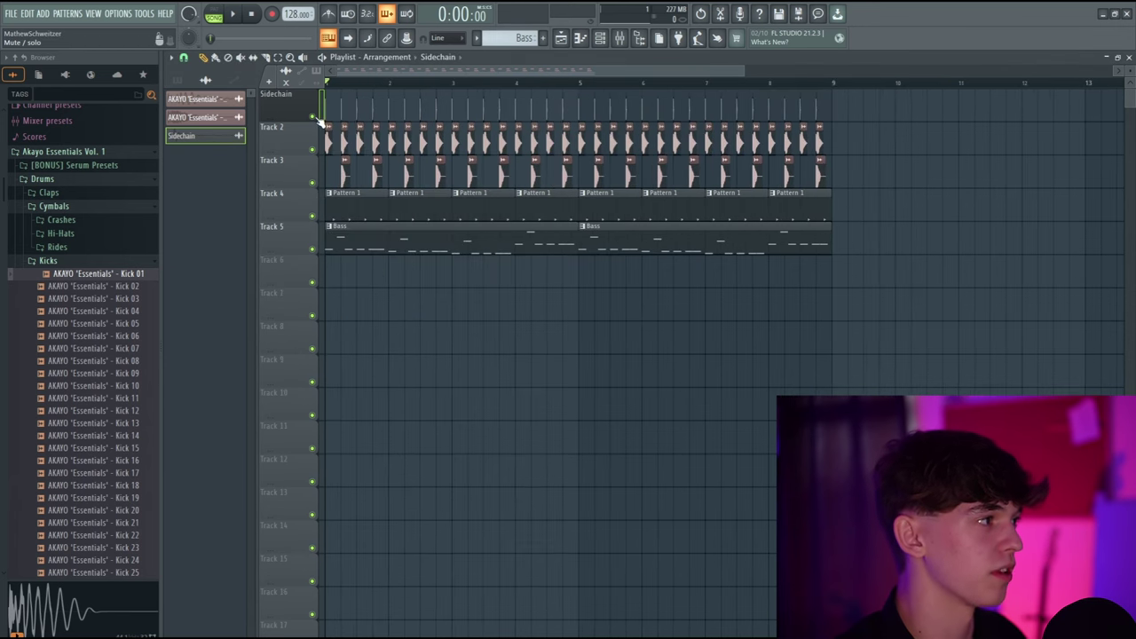
Step: Play the arrangement with the Sidechain track muted and again with it unmuted to compare the bass ducking
key(space)
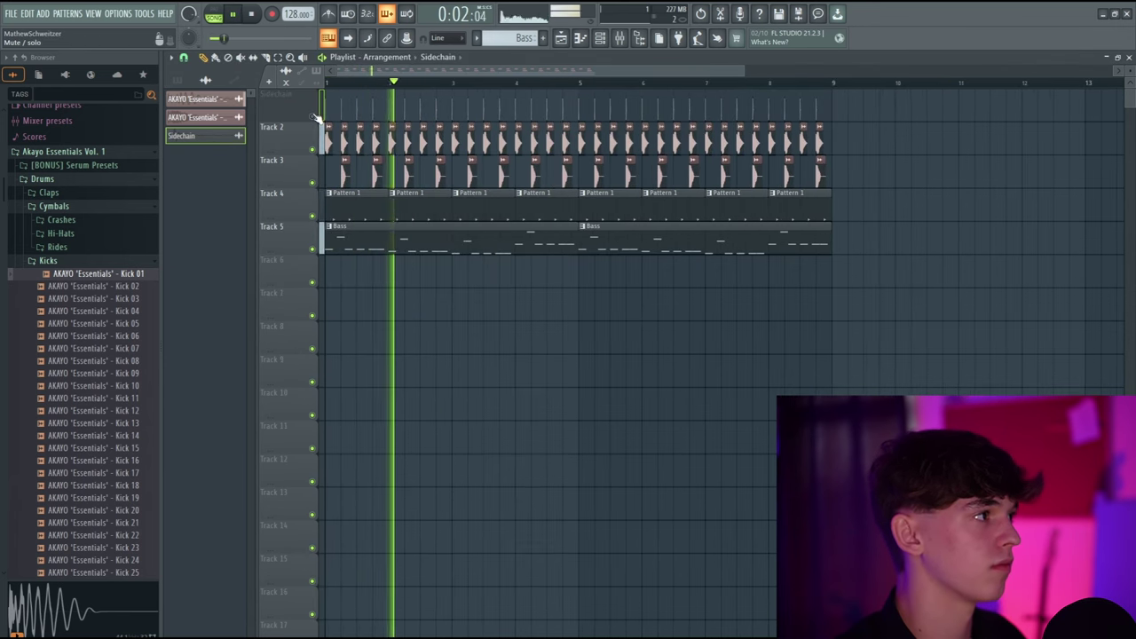
key(space)
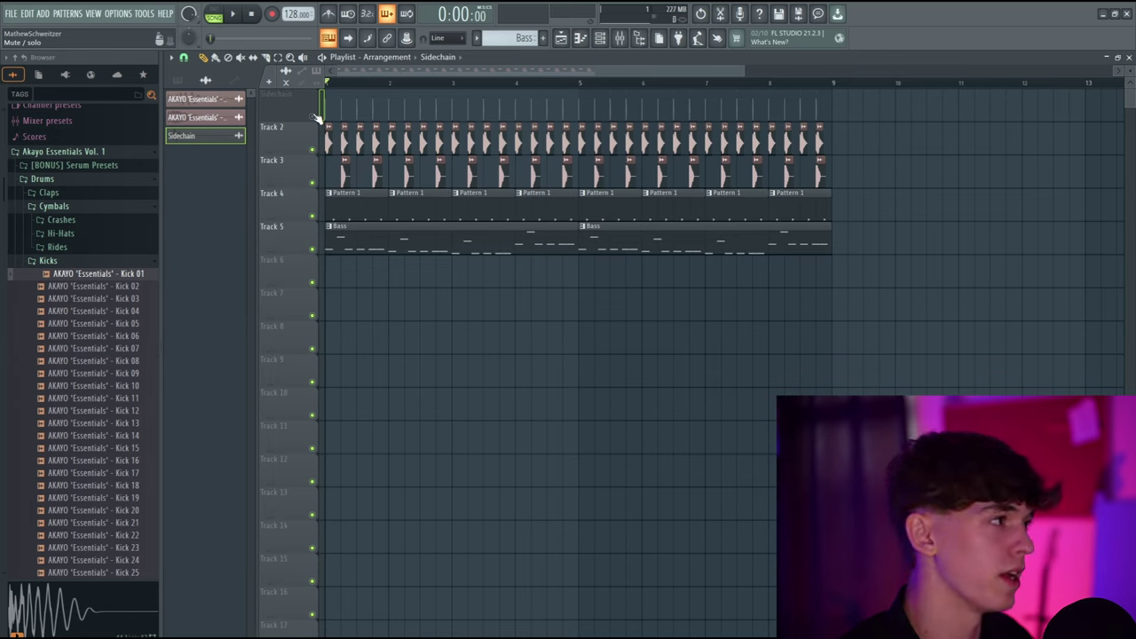
key(space)
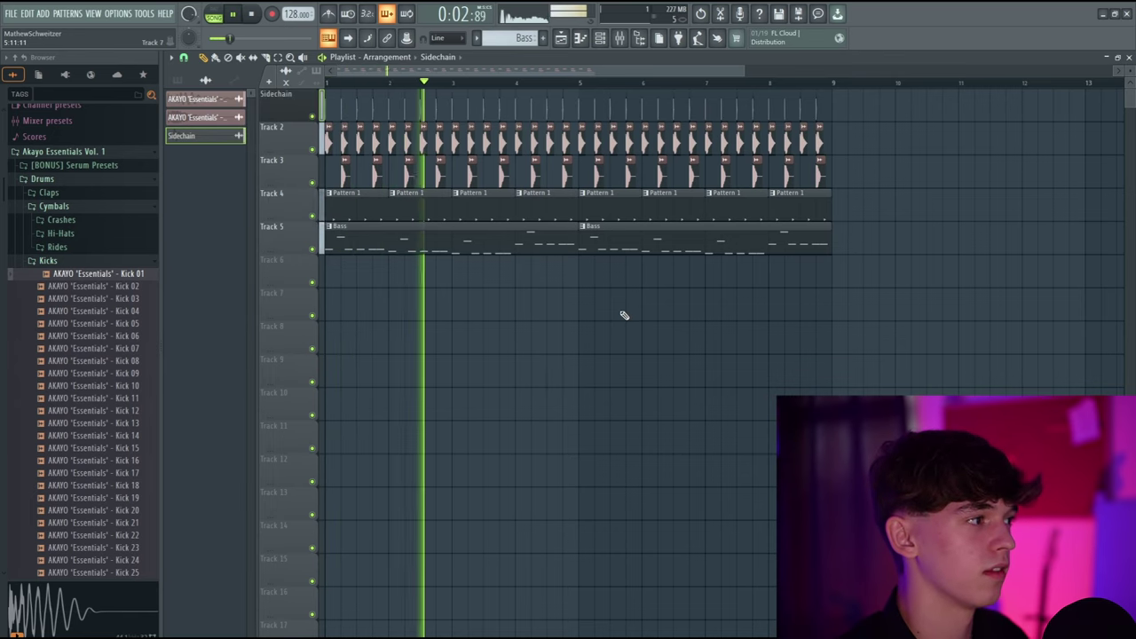
key(space)
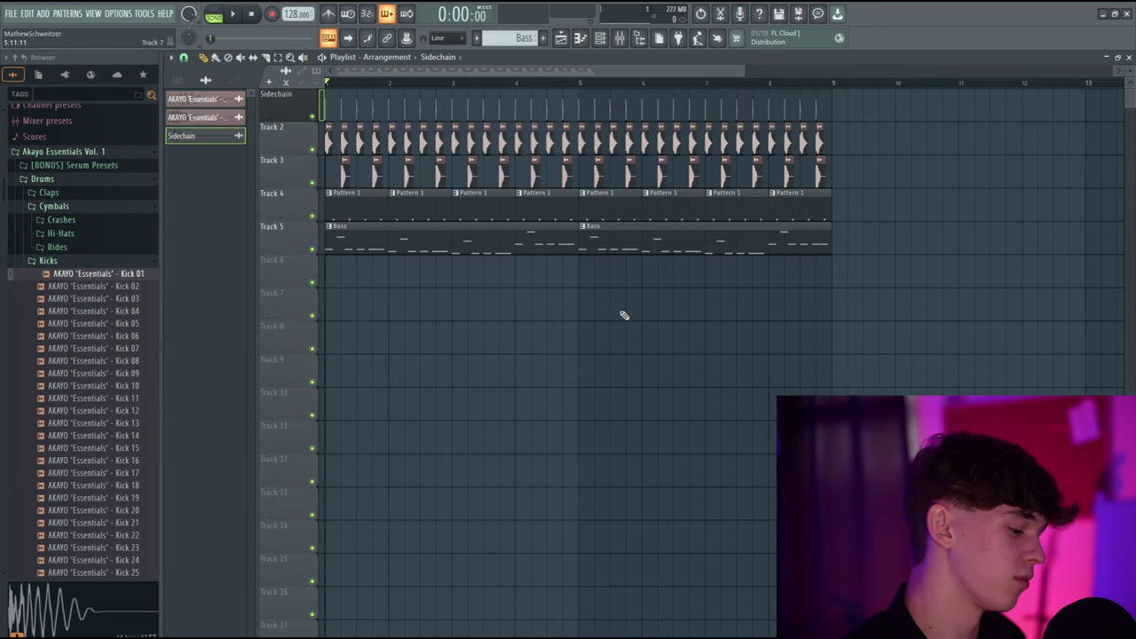
Step: Open Fruity Limiter on mixer Insert 5 and try different compressor release times while playing the arrangement
key(F9)
click(249, 113)
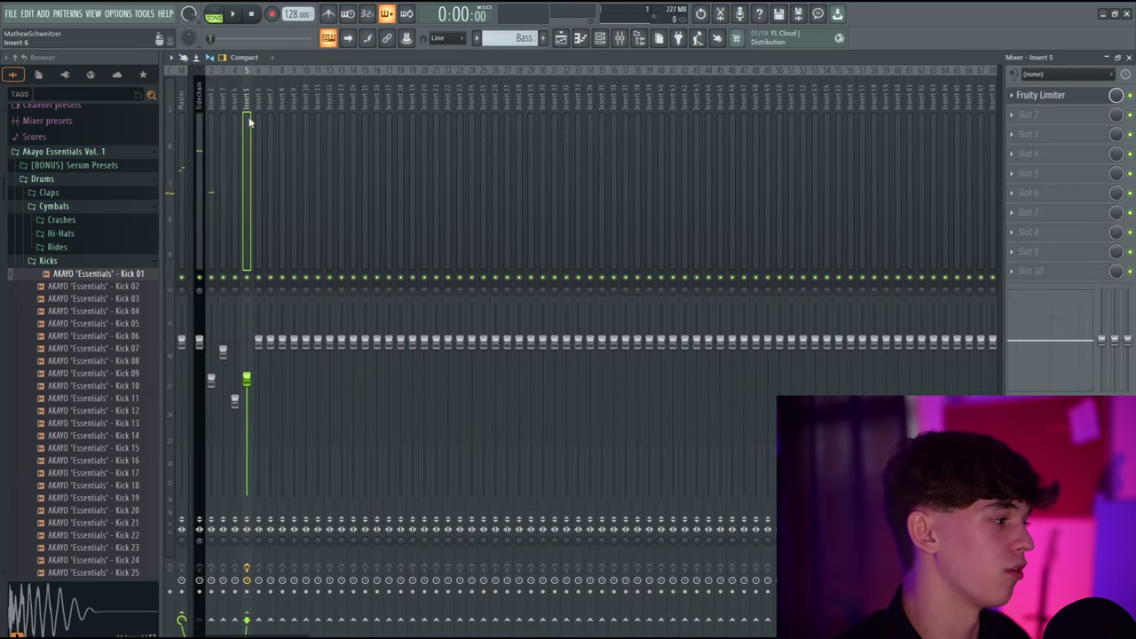
click(1040, 95)
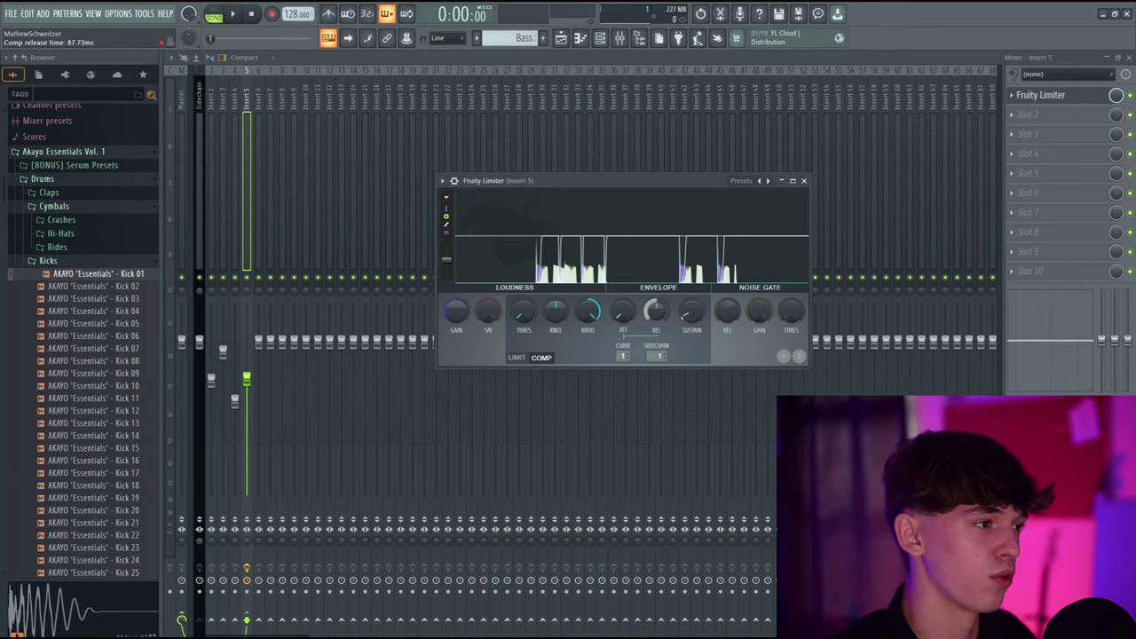
key(space)
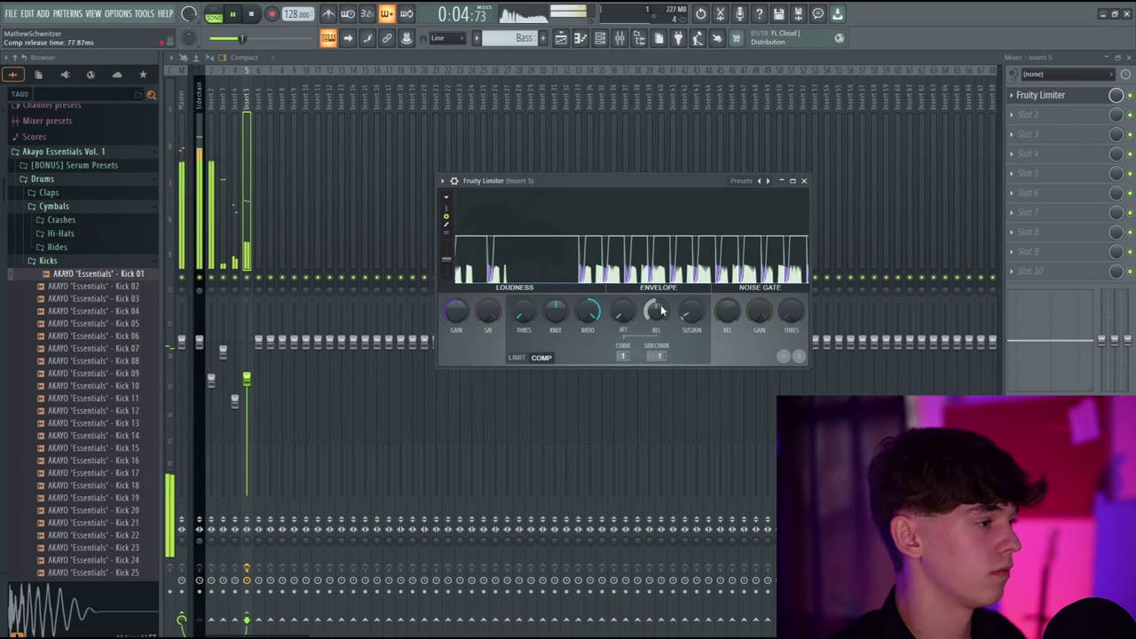
key(space)
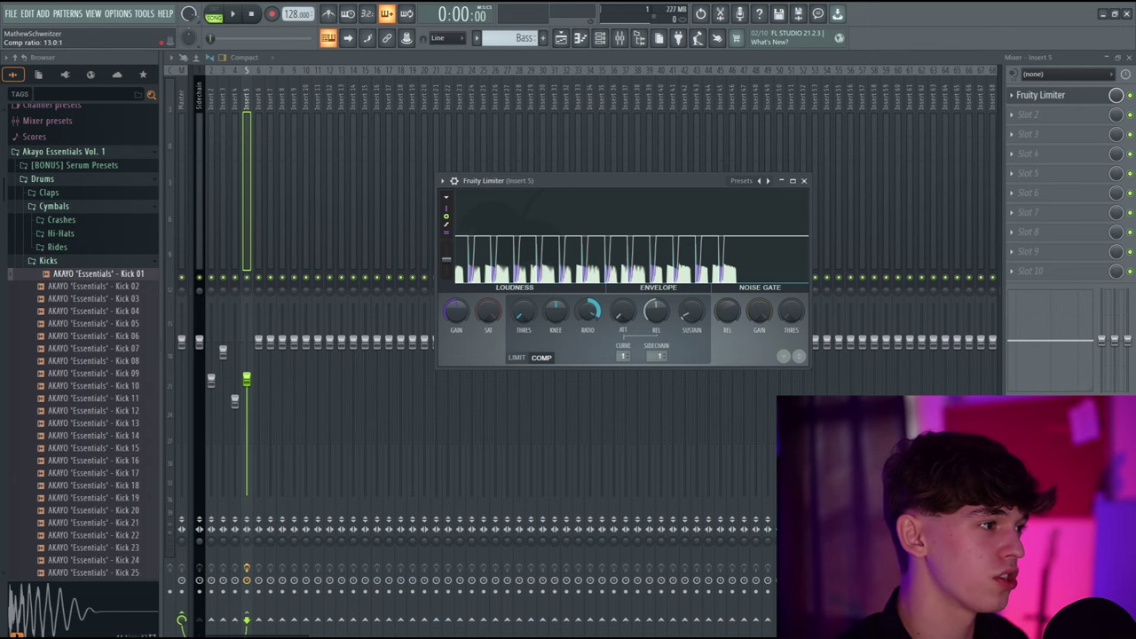
Step: Try lower compressor ratios against the maximum during playback to compare how strongly the bass ducks
key(space)
drag(588, 311, 588, 270)
key(space)
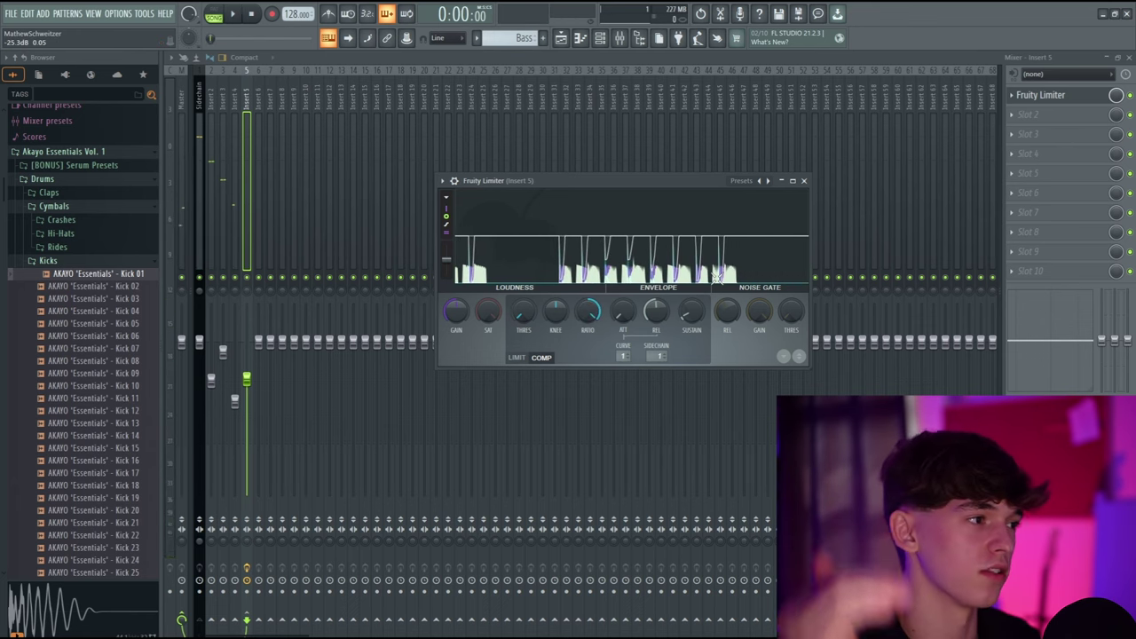
drag(588, 309, 589, 346)
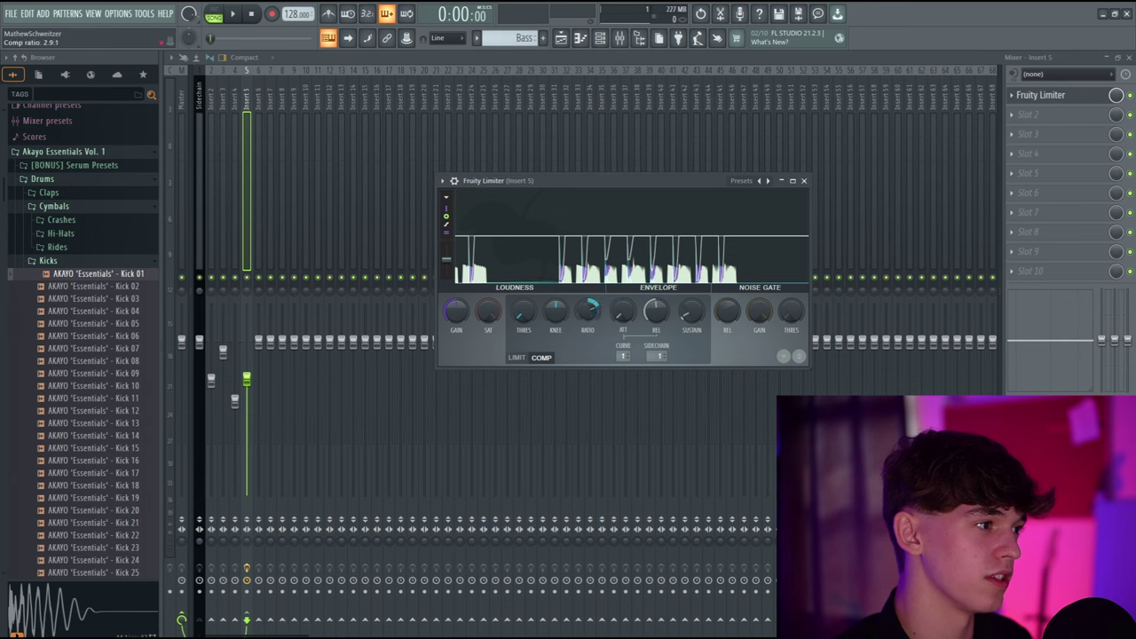
key(space)
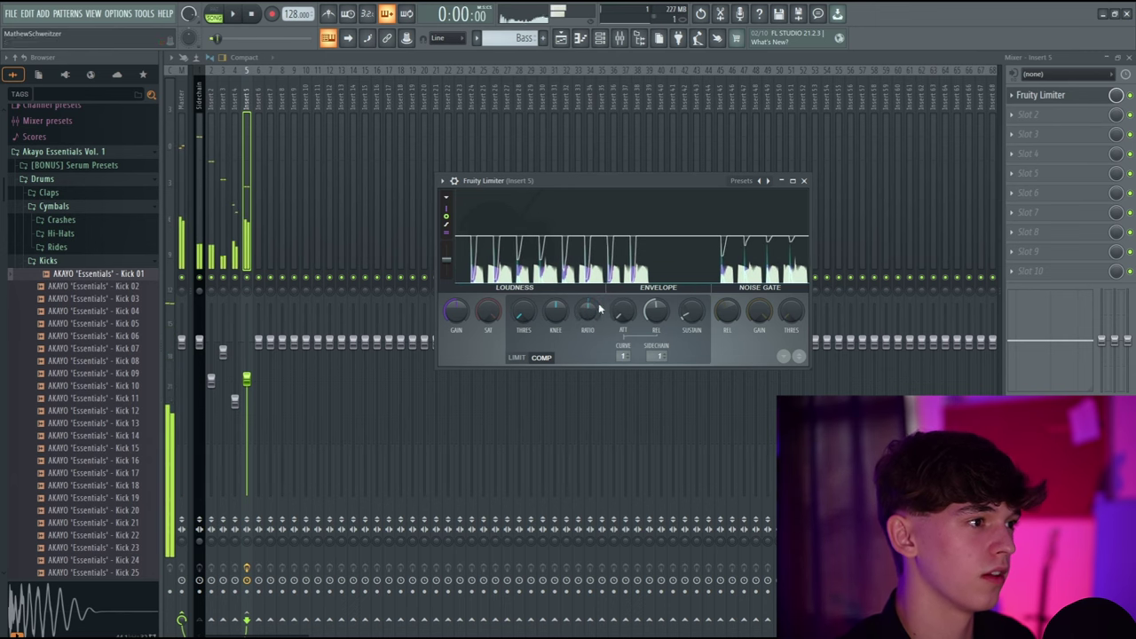
key(space)
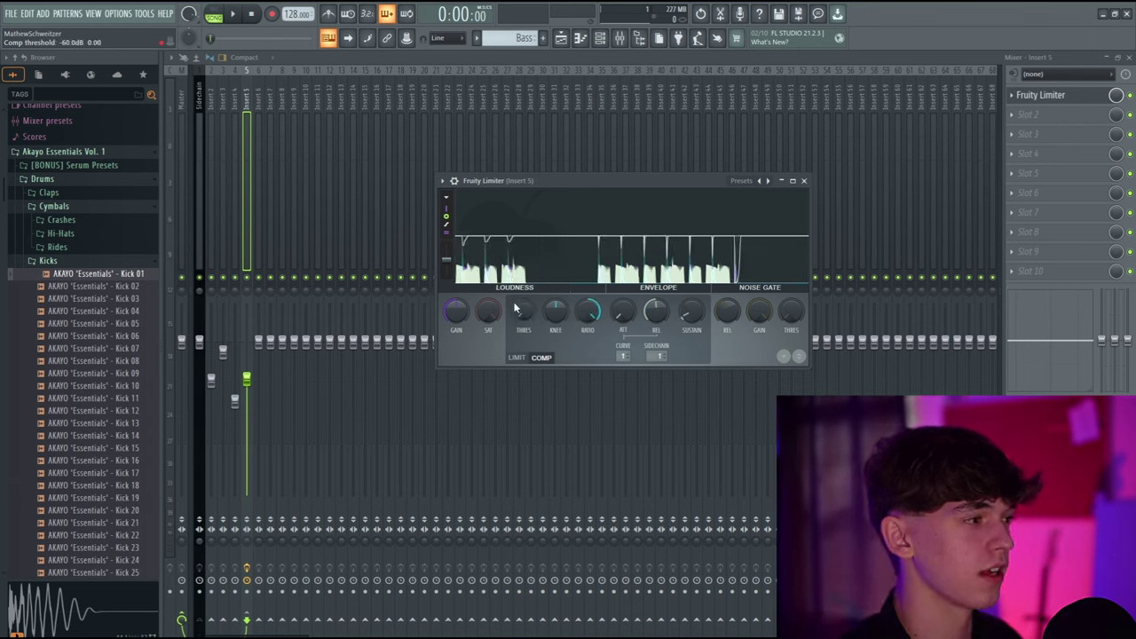
Step: Try higher compressor thresholds in Fruity Limiter and bring the threshold back to -60.0 dB
drag(524, 311, 524, 217)
drag(523, 266, 535, 318)
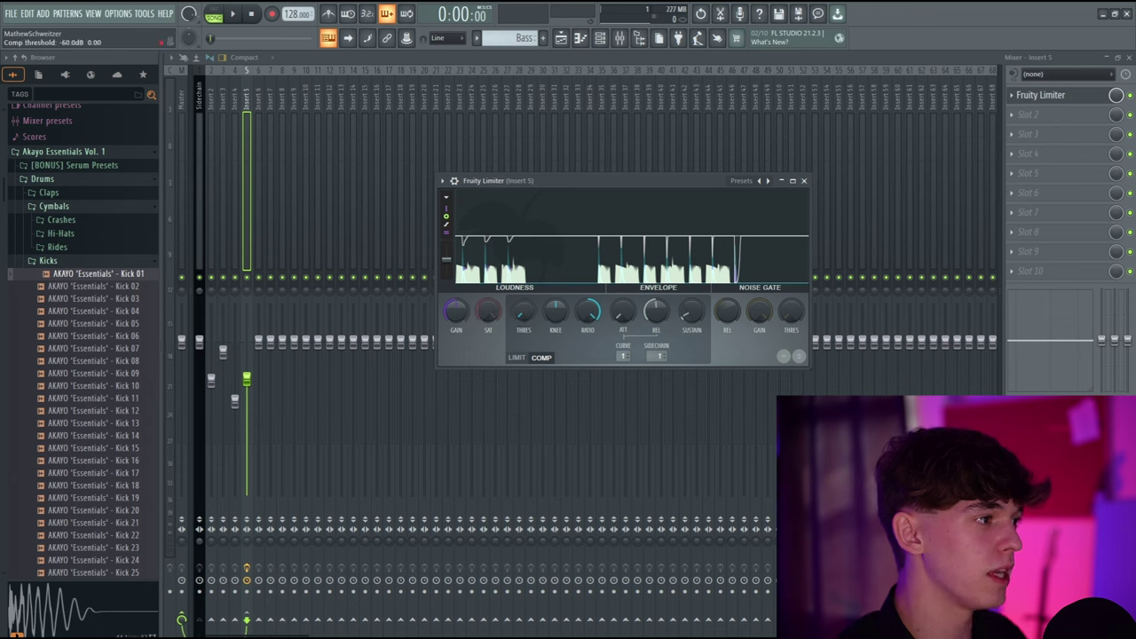
drag(524, 311, 509, 282)
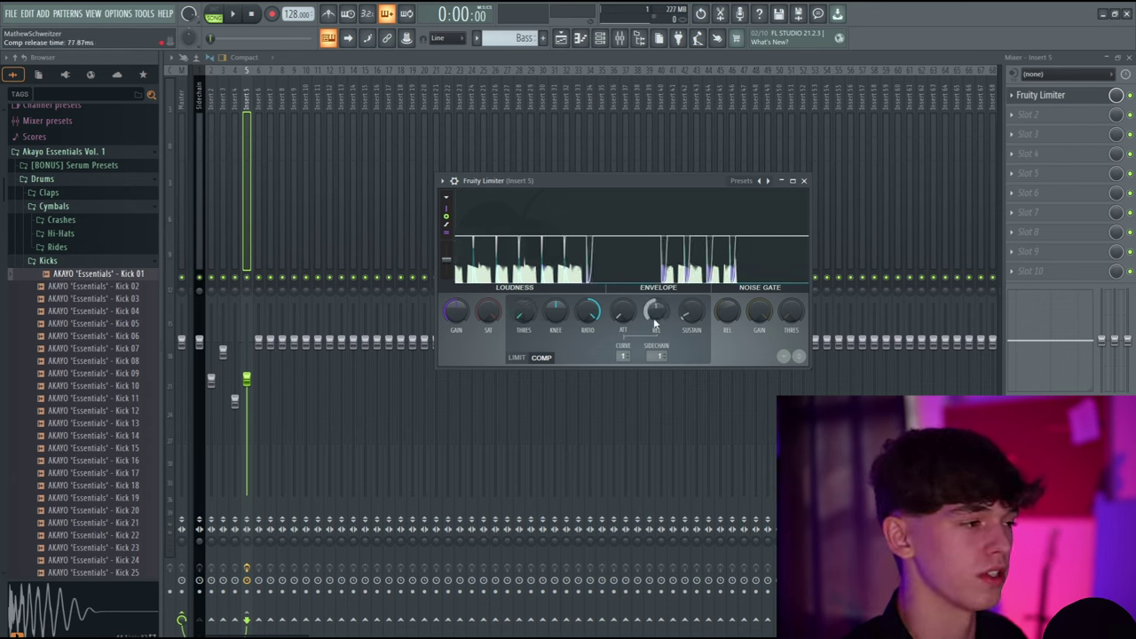
Step: Move the Fruity Limiter window aside and play the arrangement to hear the sidechained mix
key(space)
drag(675, 181, 764, 245)
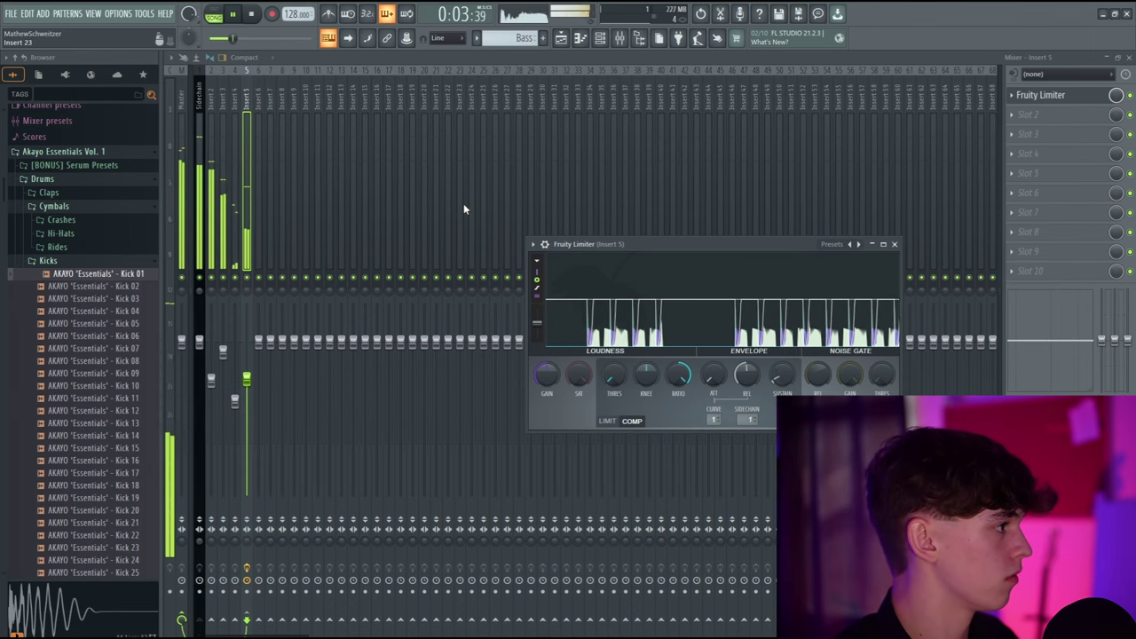
key(space)
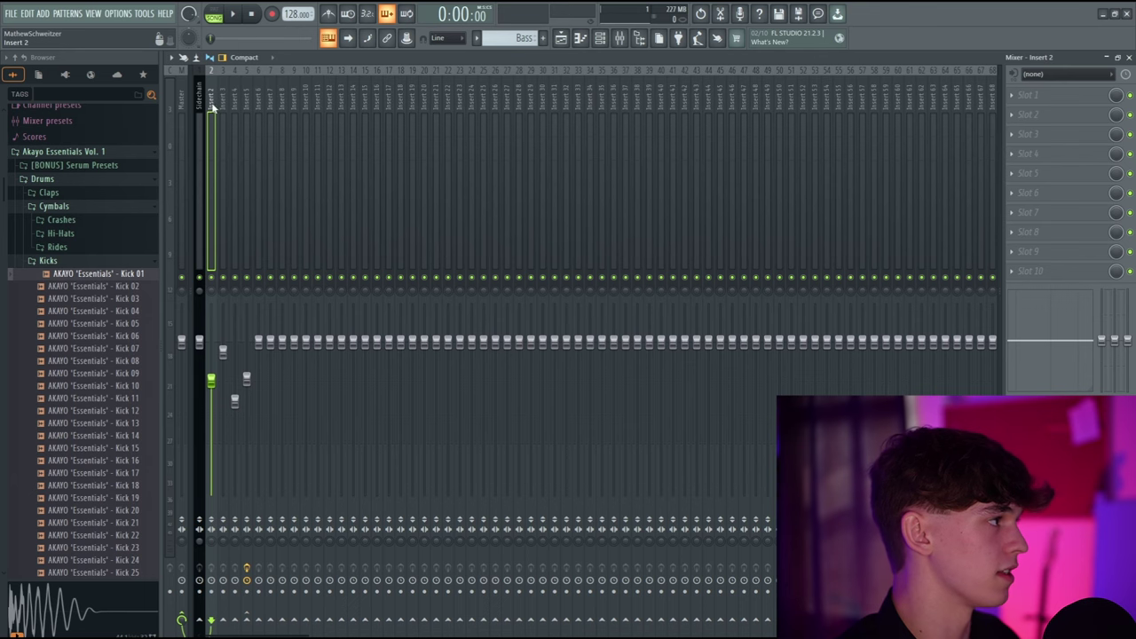
Step: Rename mixer Inserts 2, 3 and 4 as Kick, Clap and Hi-Hats and colour all three red
right_click(214, 111)
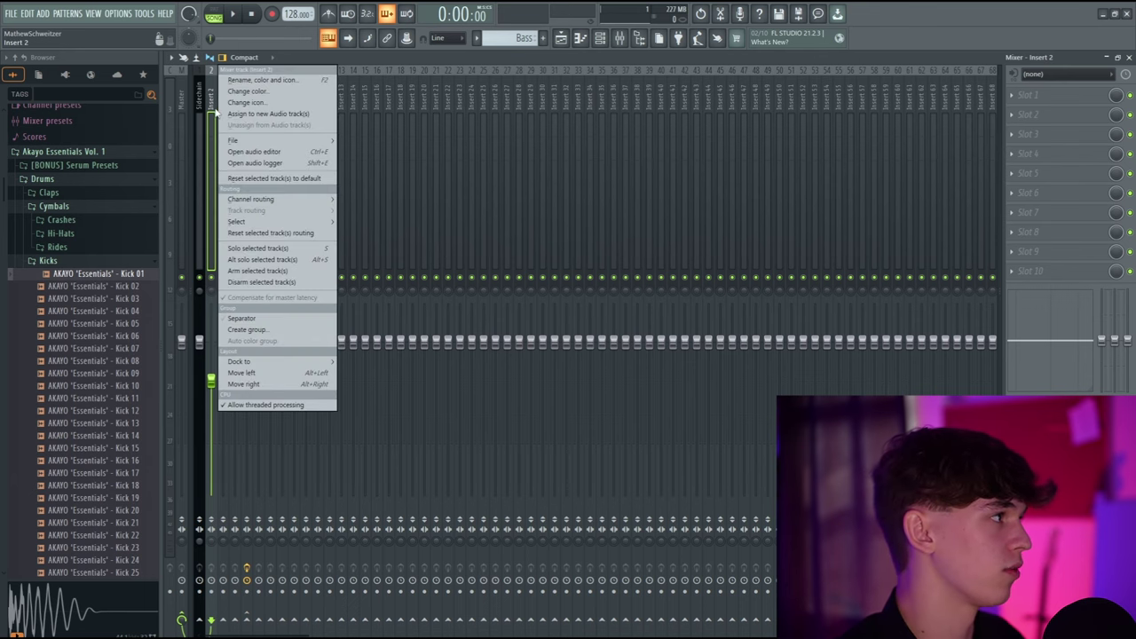
click(258, 79)
text(Kick)
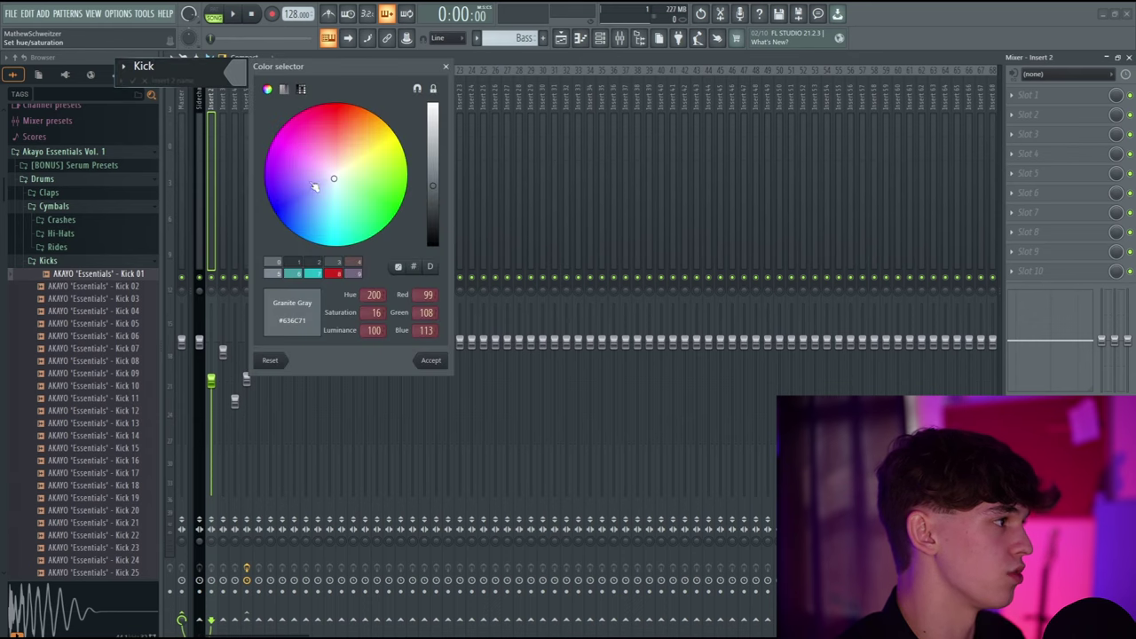
click(341, 158)
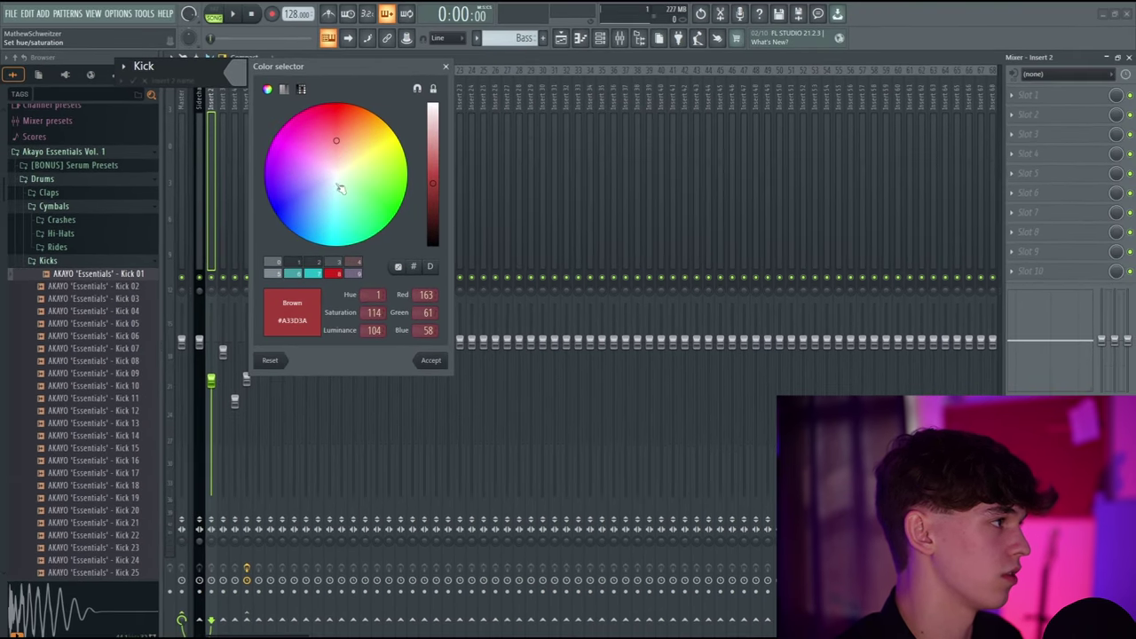
click(251, 82)
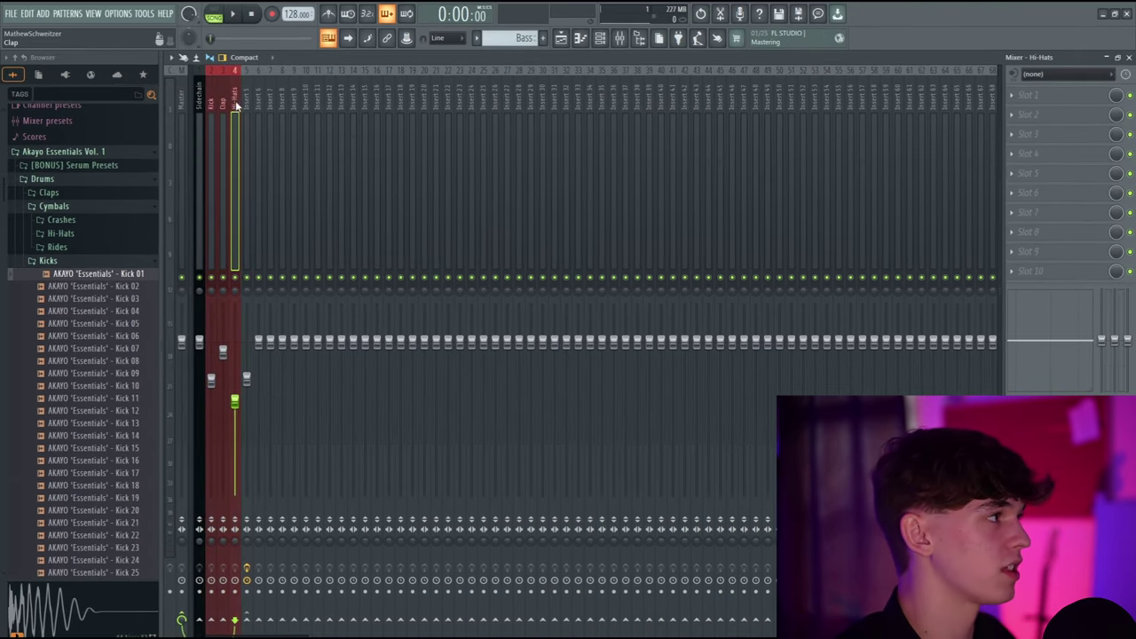
Step: Rename mixer Insert 5 as Bass, colour it purple and play the arrangement briefly to check the labelled tracks
click(245, 100)
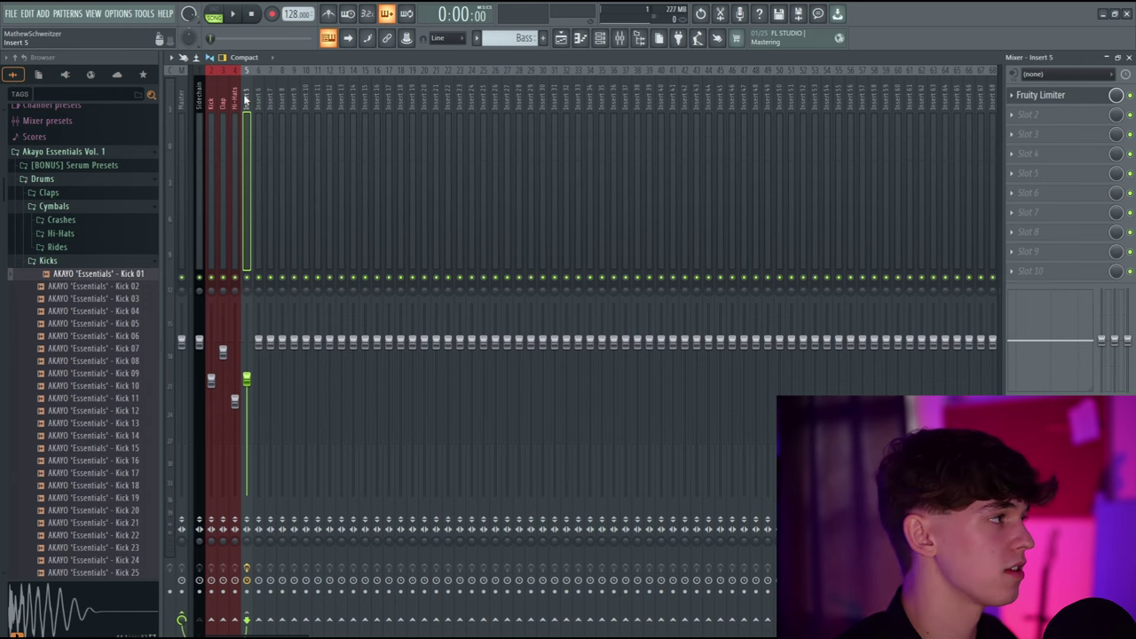
right_click(246, 99)
click(284, 83)
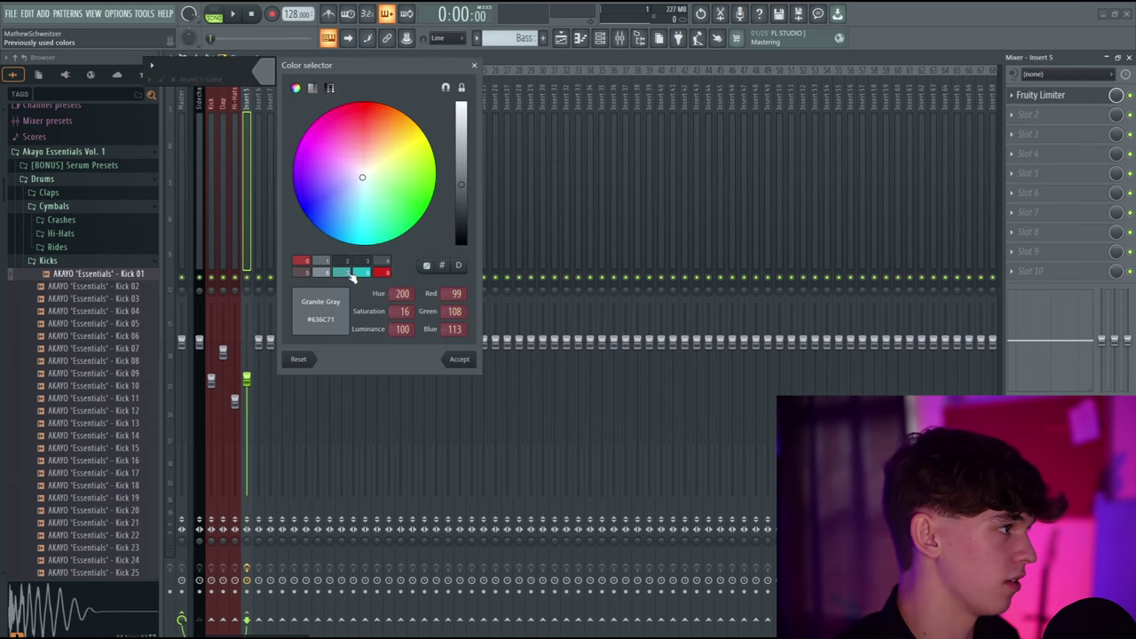
drag(355, 151, 352, 152)
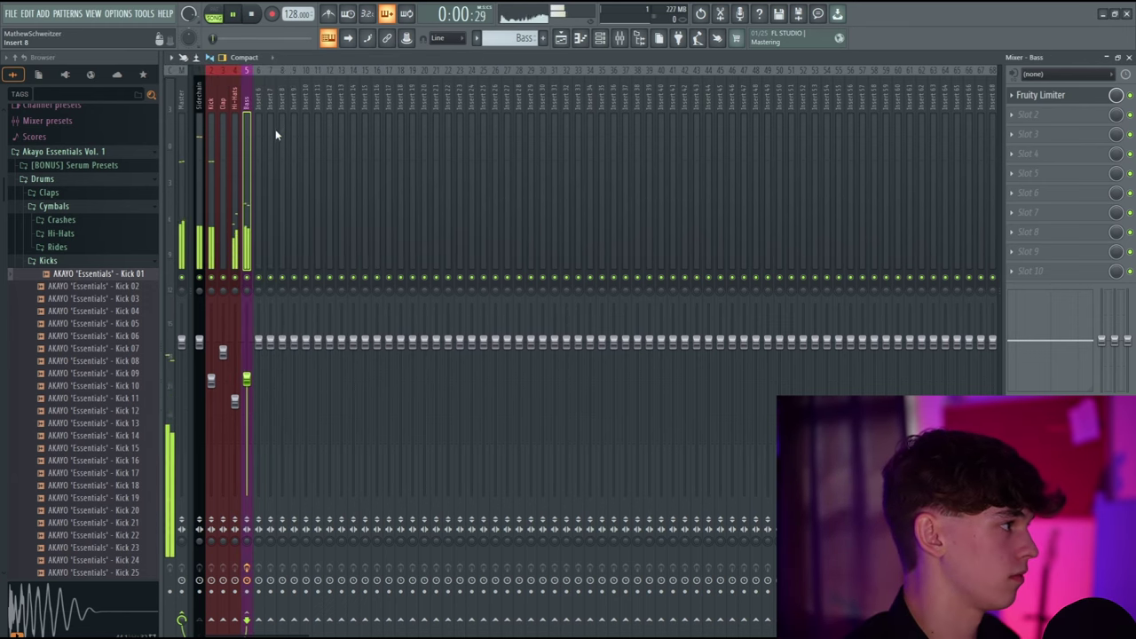
key(space)
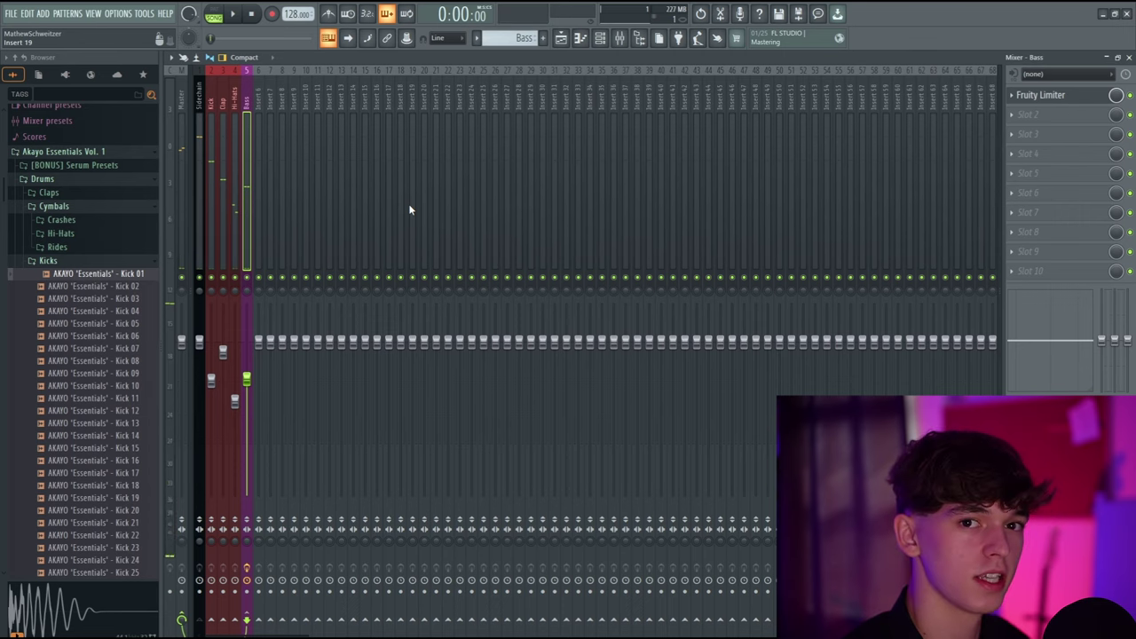
Step: In the playlist, rename Track 2 as Kick and Track 3 as Clap and give both the red colour
key(F5)
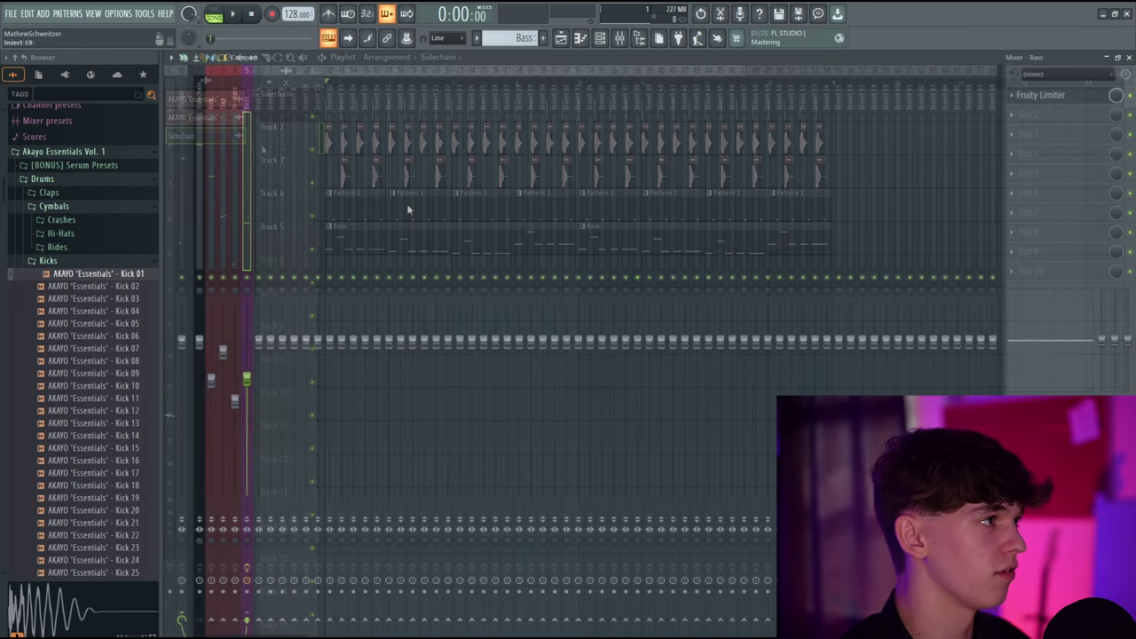
right_click(283, 124)
click(322, 128)
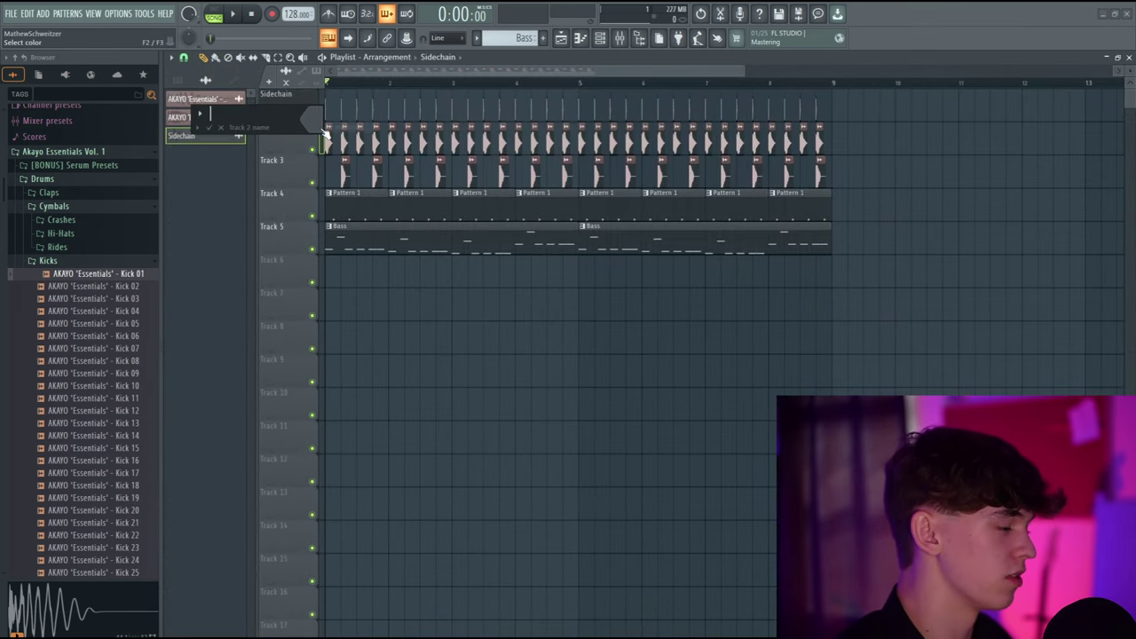
click(319, 126)
click(502, 342)
key(Return)
text(Clap)
Step: Name playlist Track 4 Hi-Hat in red and Track 5 Bass in purple, and auto-name the clips to match
right_click(295, 190)
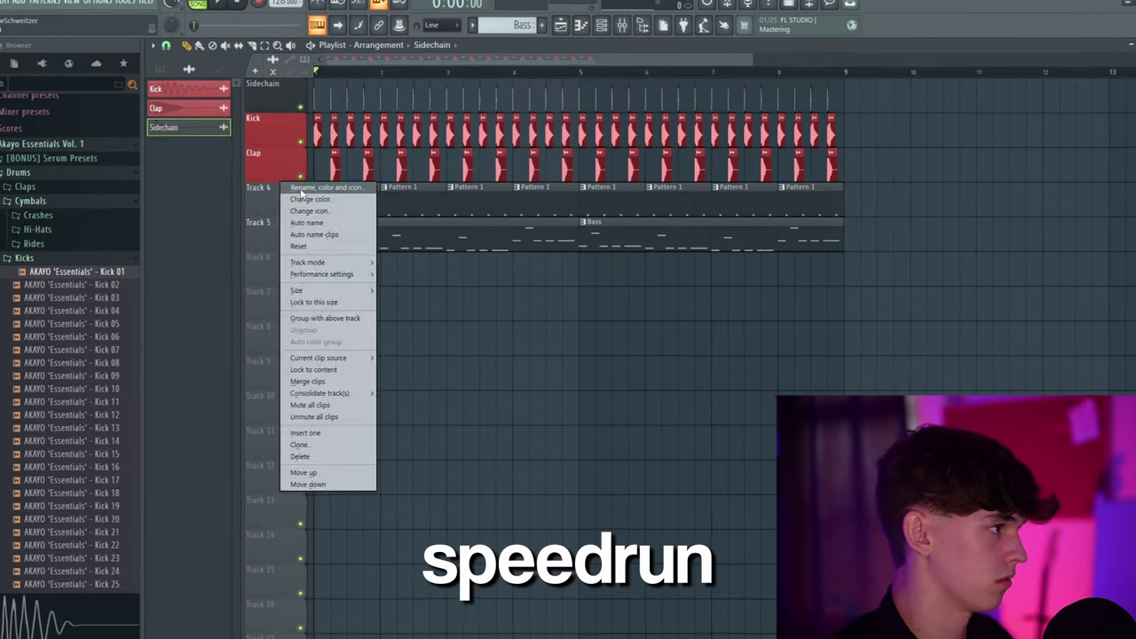
click(322, 196)
text(Hi-HatBass)
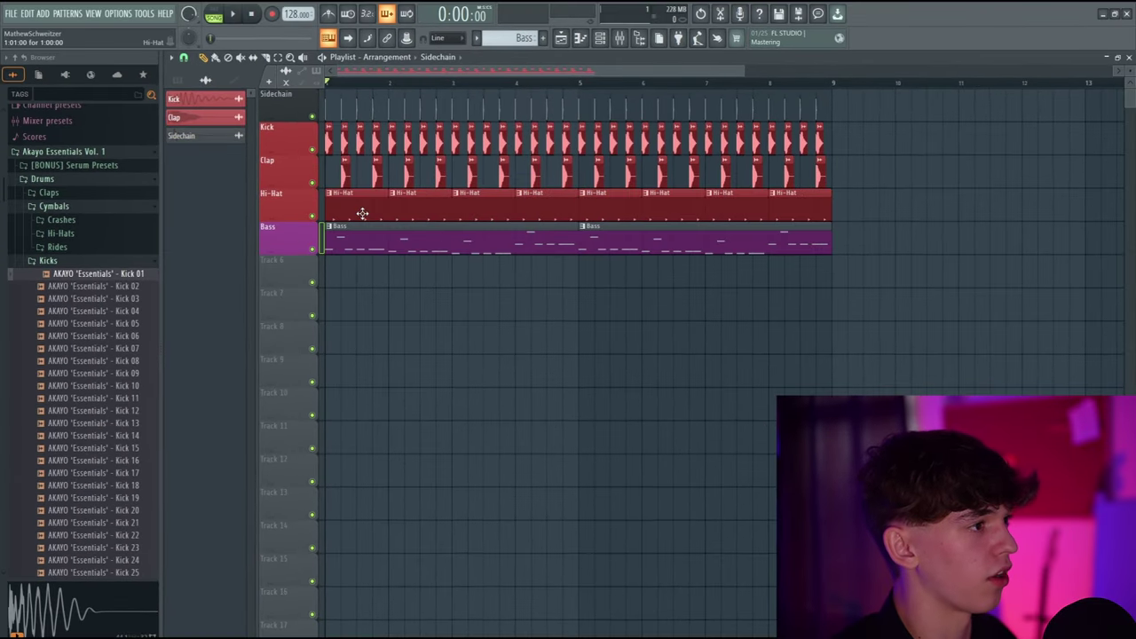
right_click(290, 235)
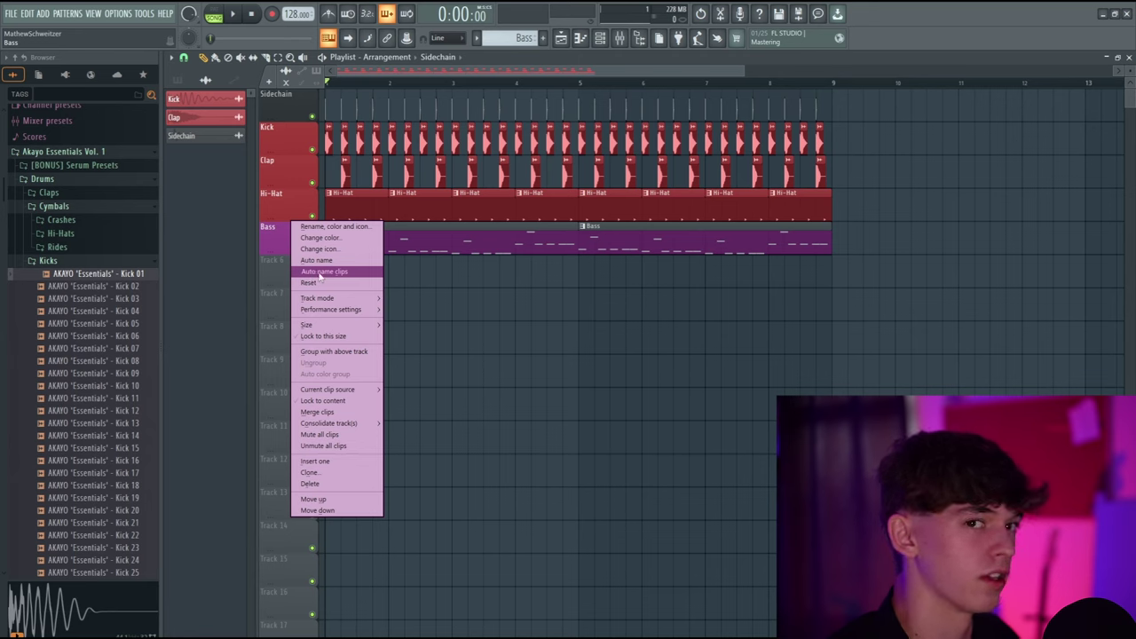
click(318, 272)
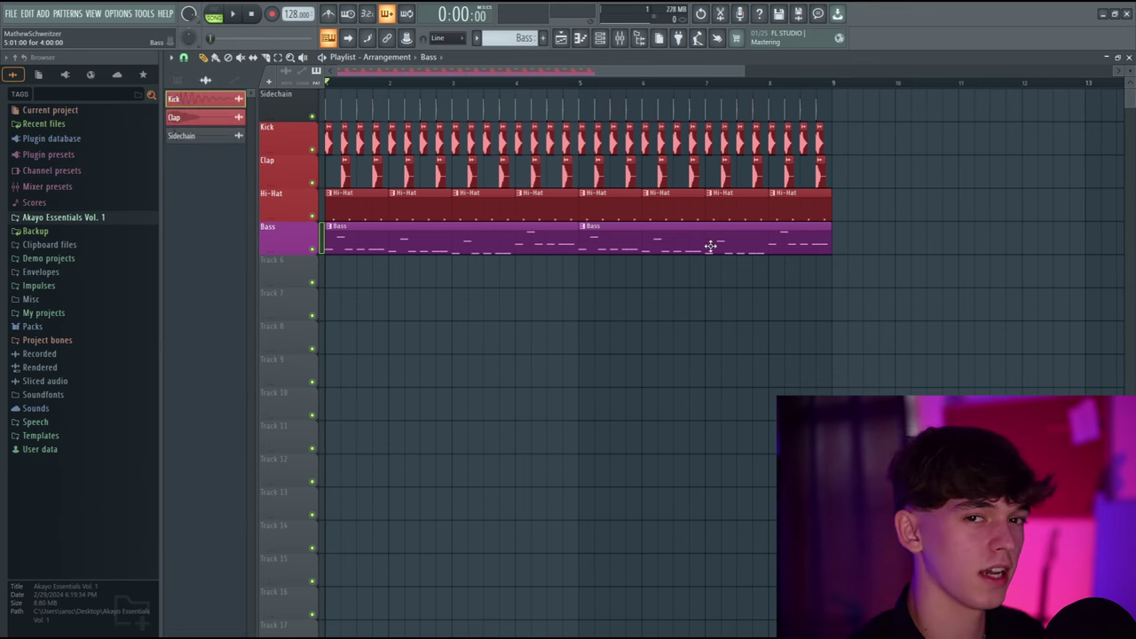
Step: Add a second 3x Osc channel and set its first oscillator to a saw wave
key(F6)
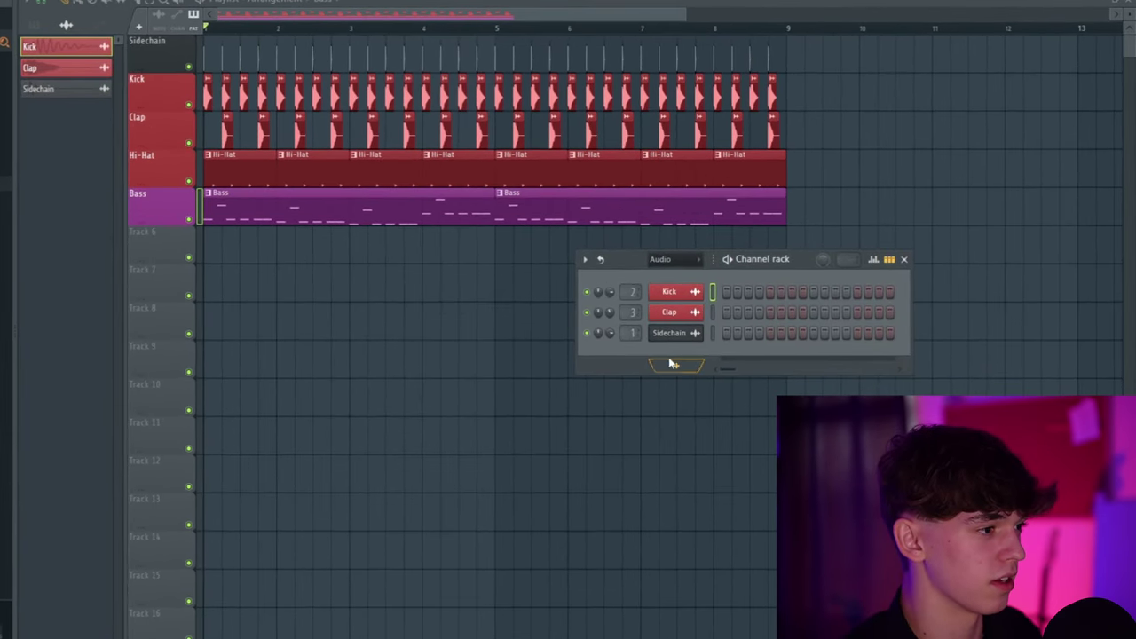
click(673, 364)
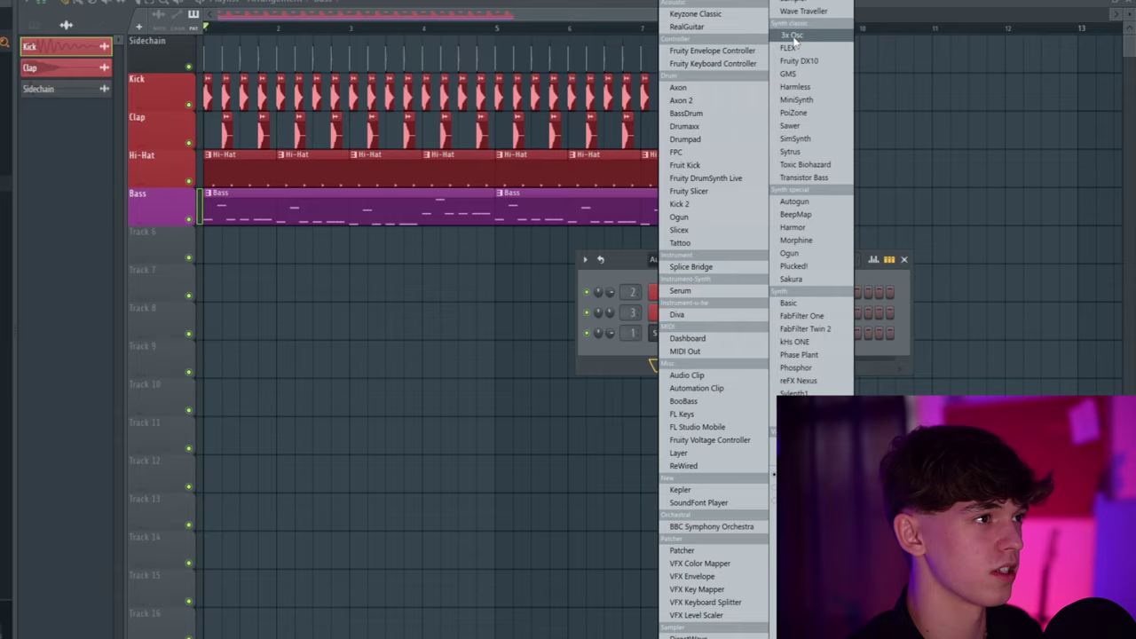
click(793, 35)
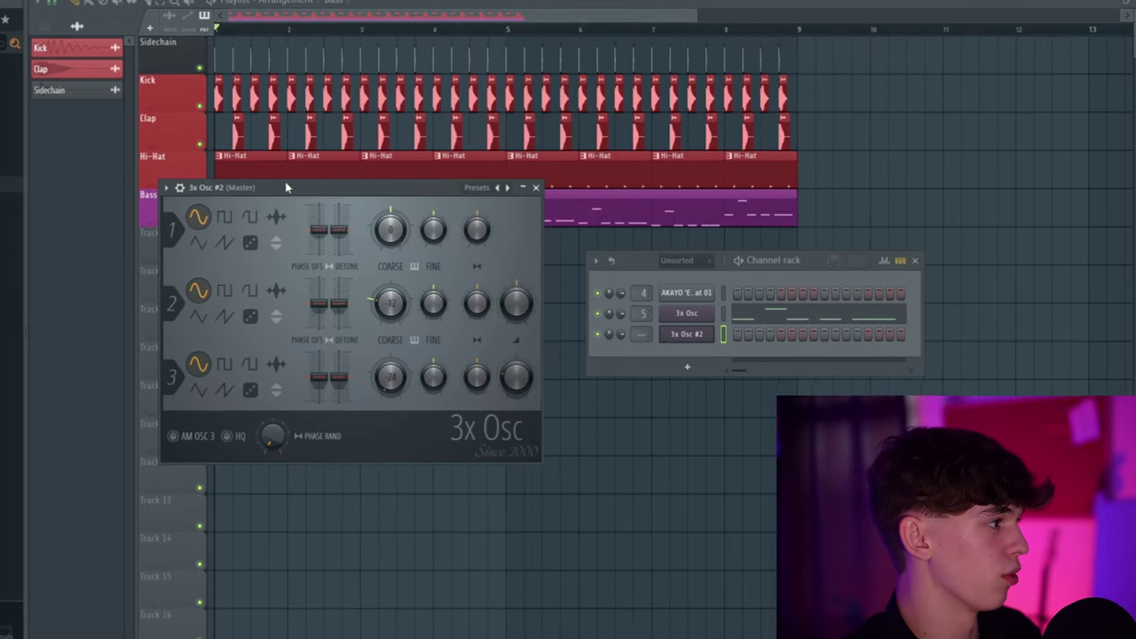
click(318, 252)
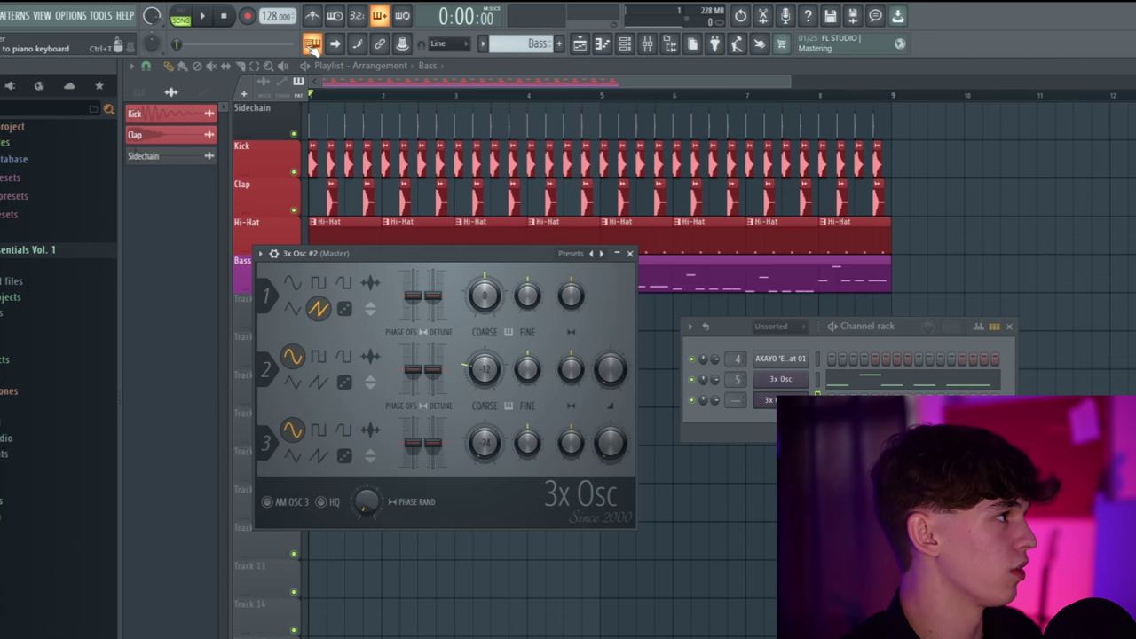
Step: Check the typing keyboard's root note and scale, and move the new 3x Osc window clear of the track headers
click(312, 44)
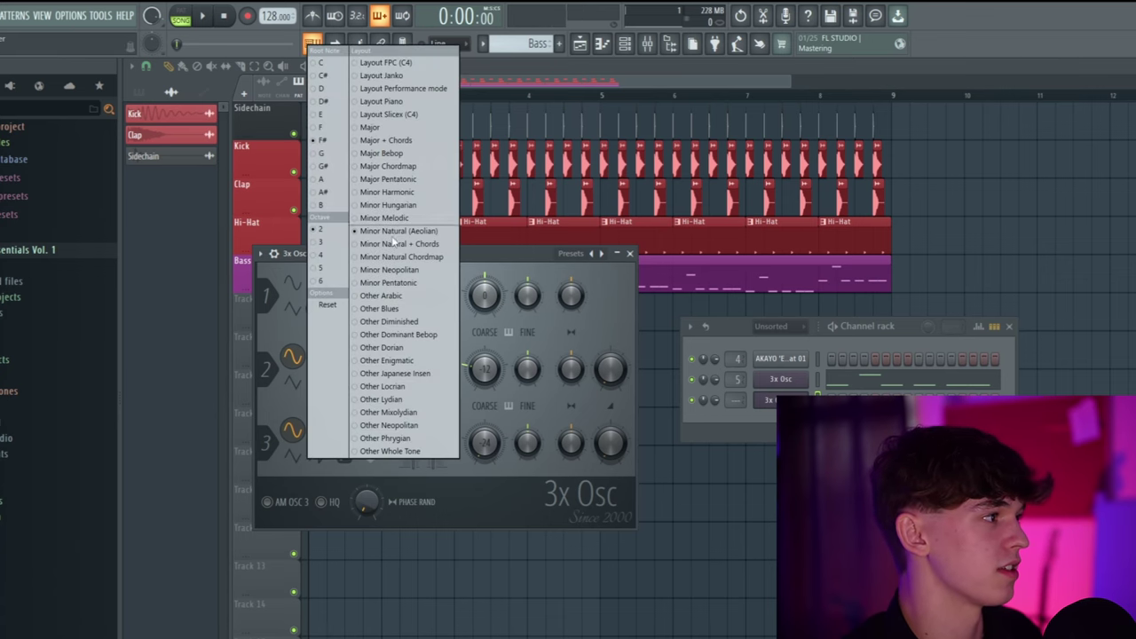
drag(513, 248, 560, 258)
drag(412, 267, 441, 275)
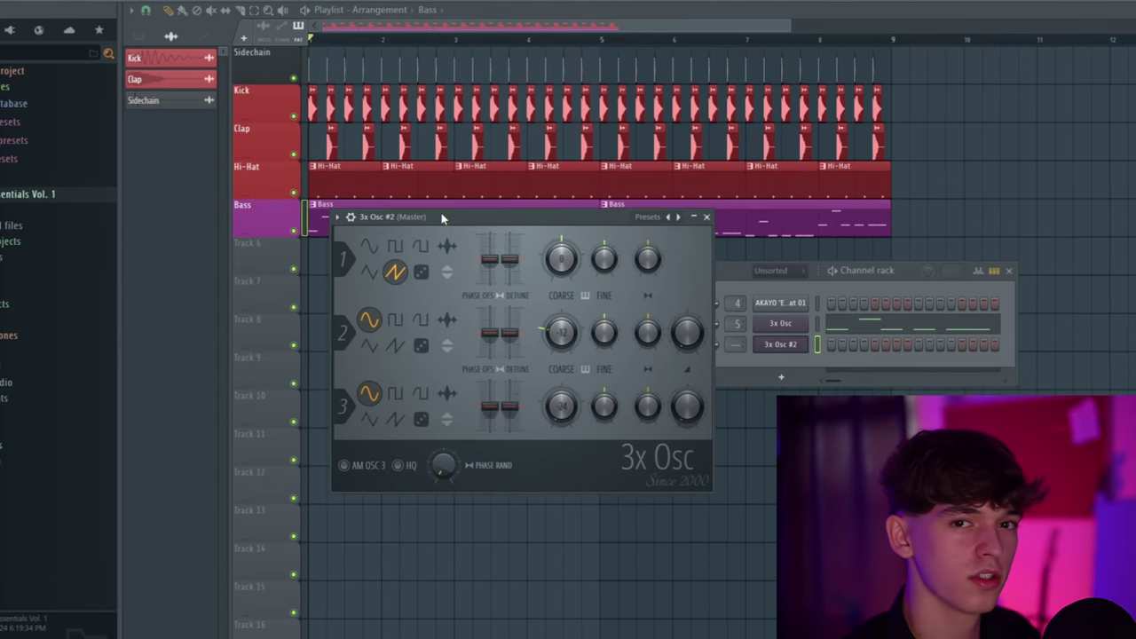
Step: Enable the new 3x Osc's volume envelope with attack, hold, sustain and release at minimum and a short decay
click(354, 217)
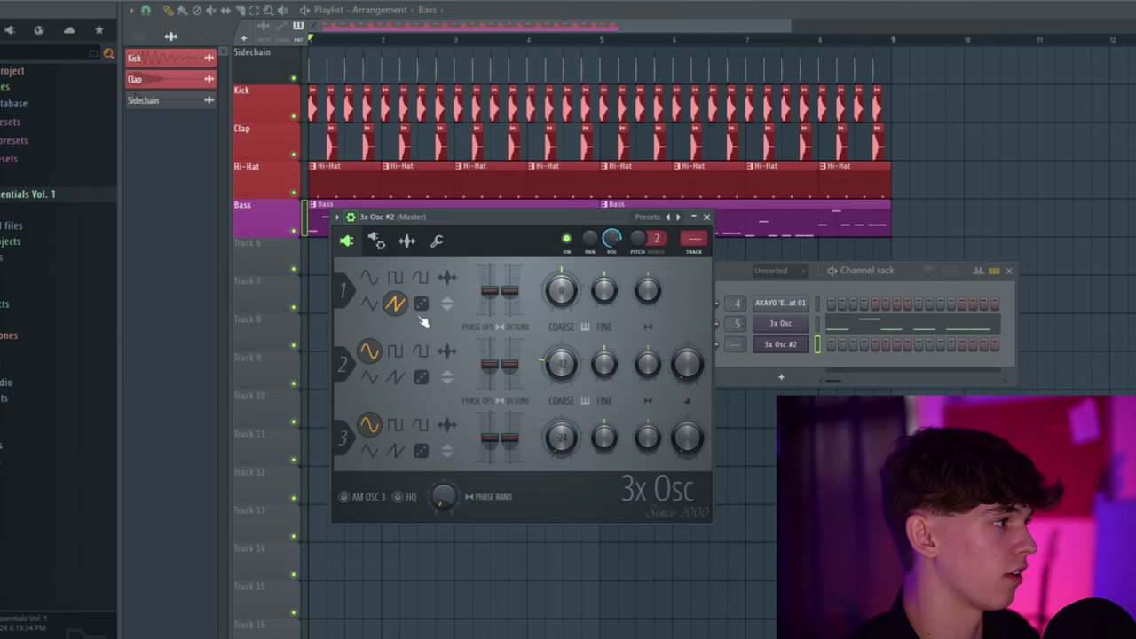
click(376, 240)
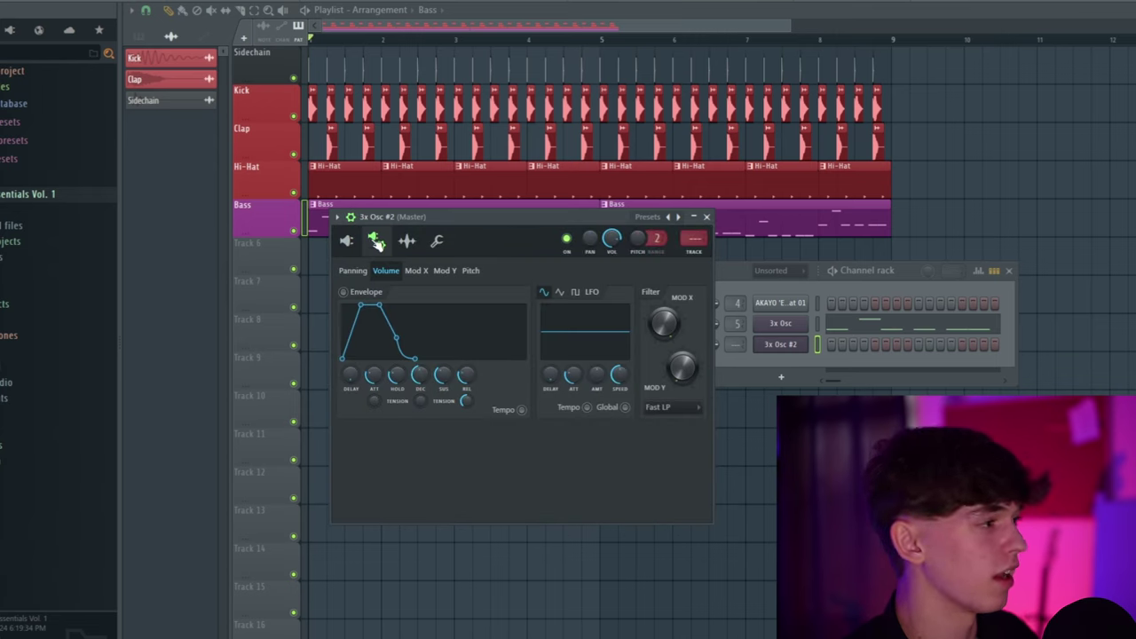
click(362, 293)
drag(375, 378, 375, 422)
drag(397, 378, 397, 422)
drag(419, 378, 441, 421)
drag(466, 377, 466, 417)
drag(419, 378, 419, 360)
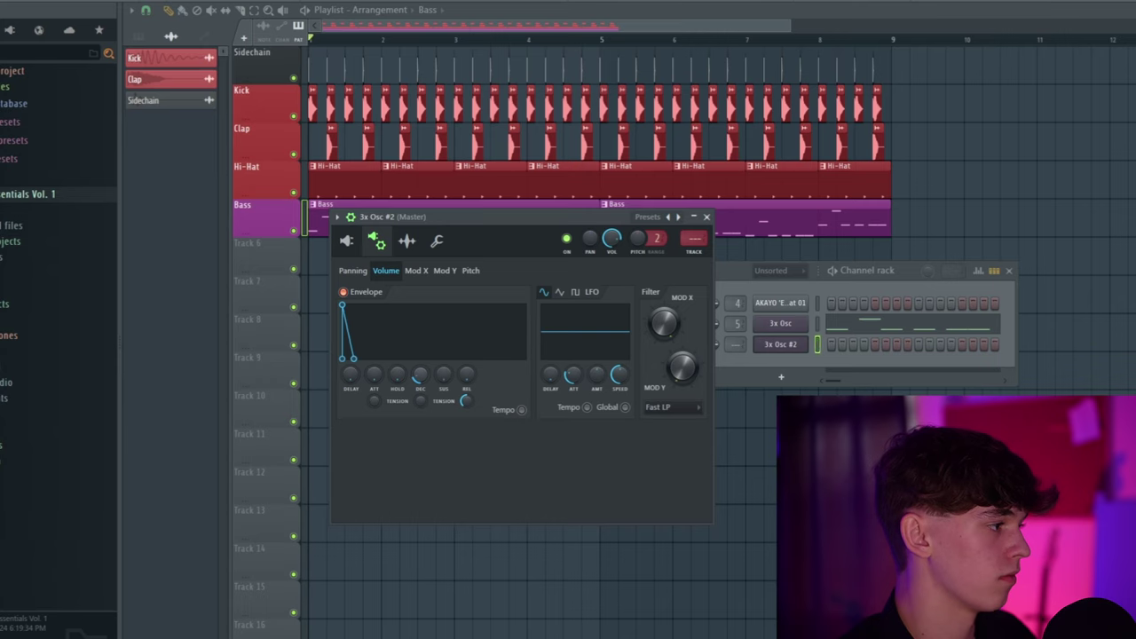
Step: Shape the 3x Osc #2 Mod X envelope as a short decay without sustain, and enable a similarly short pitch envelope with a reduced amount
click(416, 270)
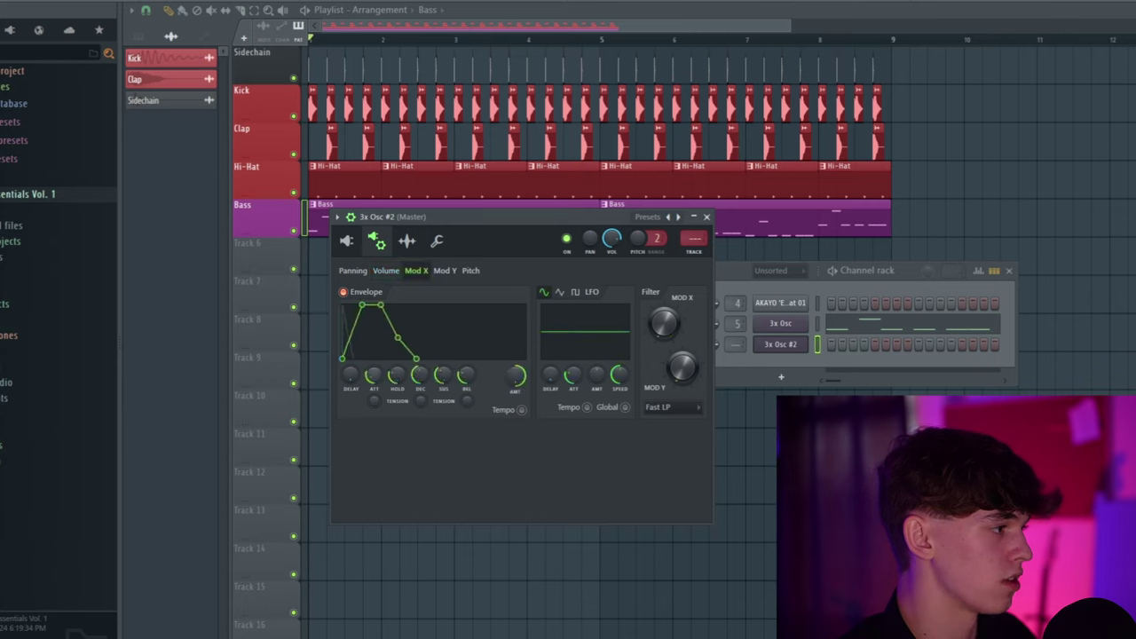
drag(391, 377, 391, 413)
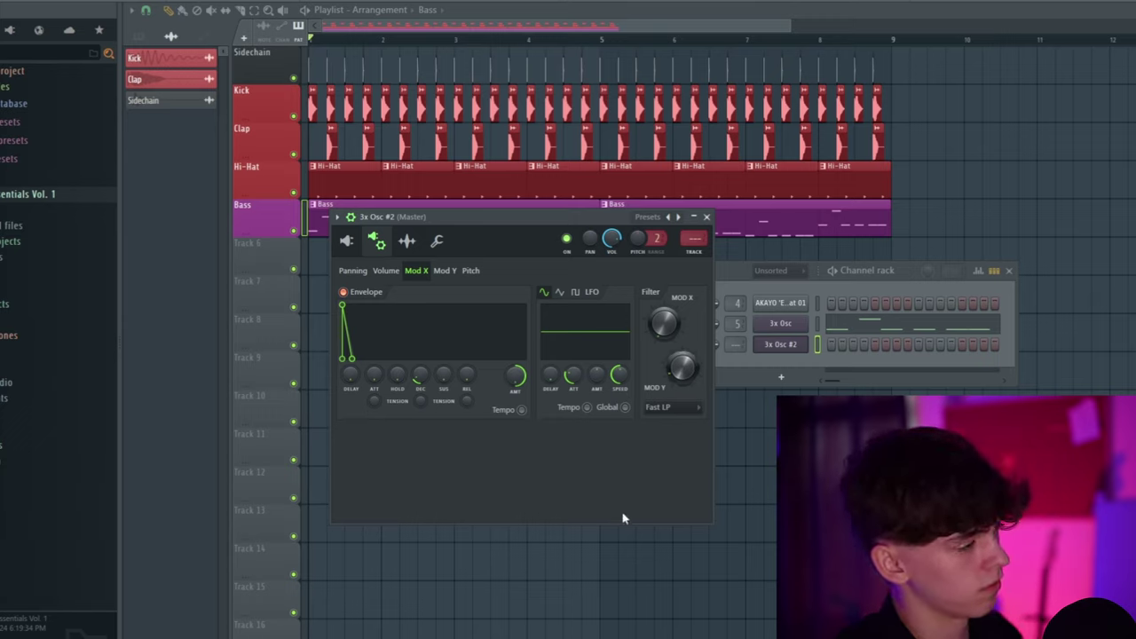
click(470, 271)
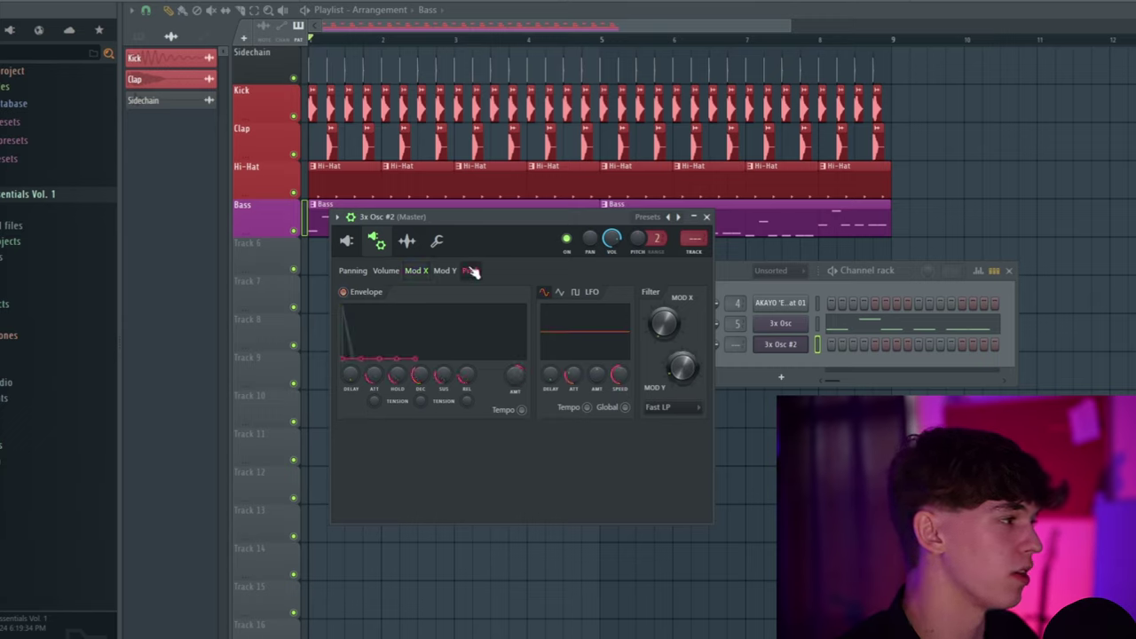
click(343, 292)
drag(373, 375, 373, 417)
drag(397, 376, 442, 417)
drag(466, 375, 466, 417)
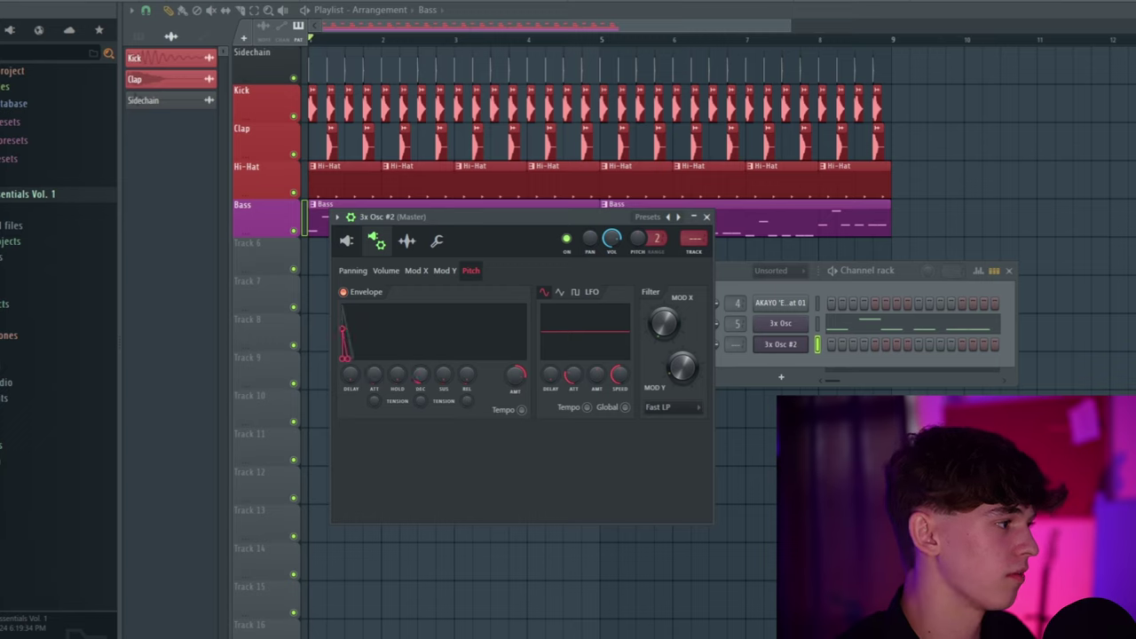
drag(515, 376, 515, 390)
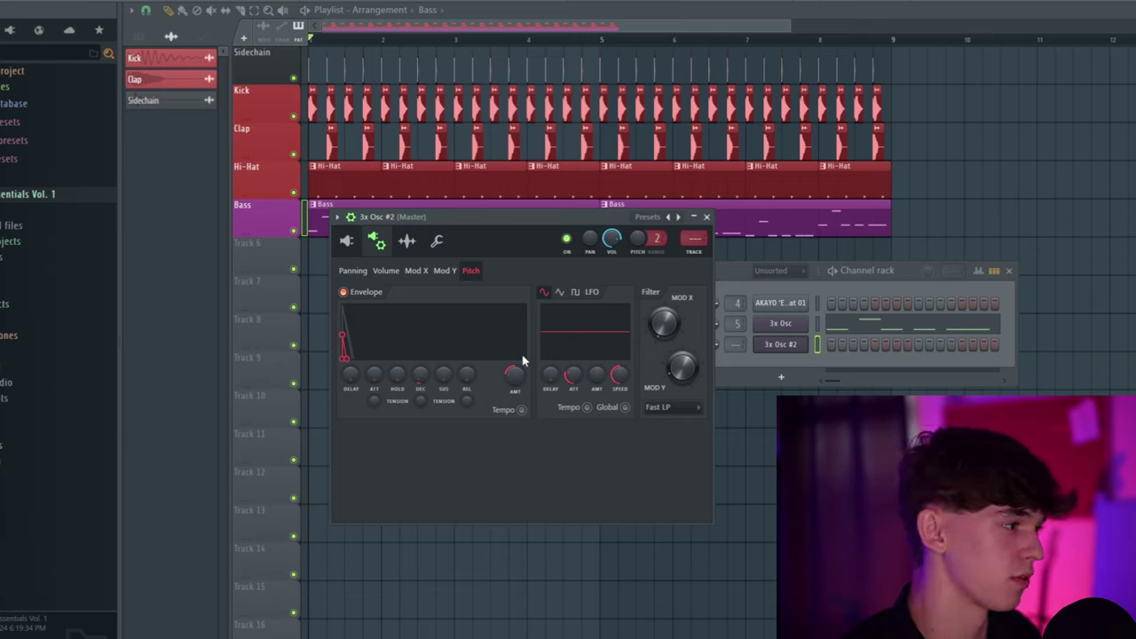
Step: Change oscillator 2 of the 3x Osc #2 to the noise waveform
click(347, 241)
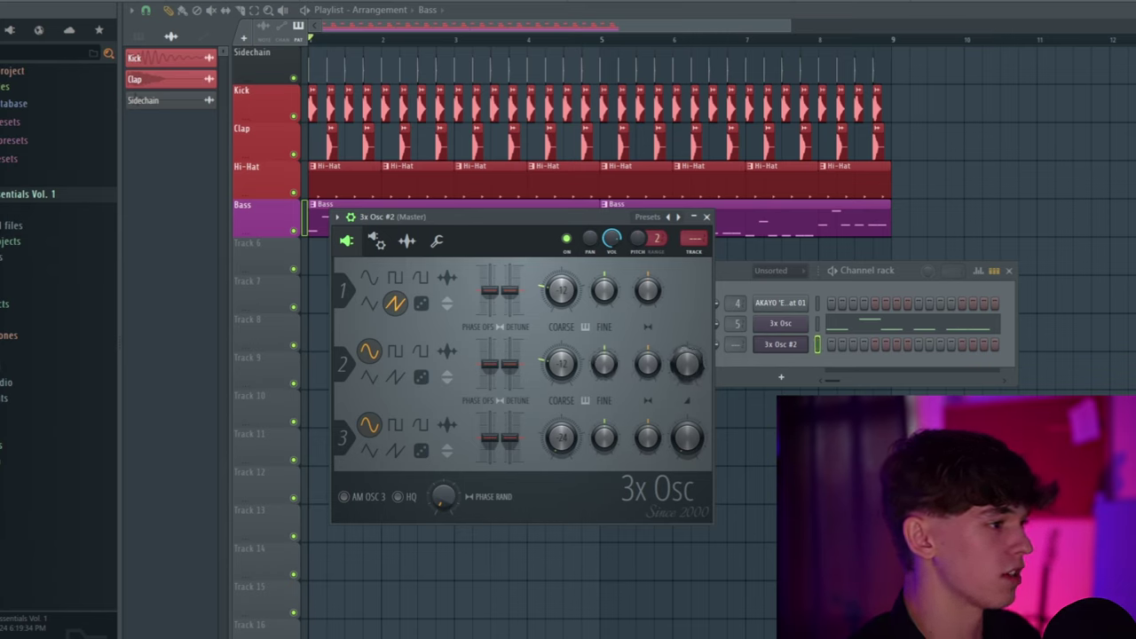
click(421, 378)
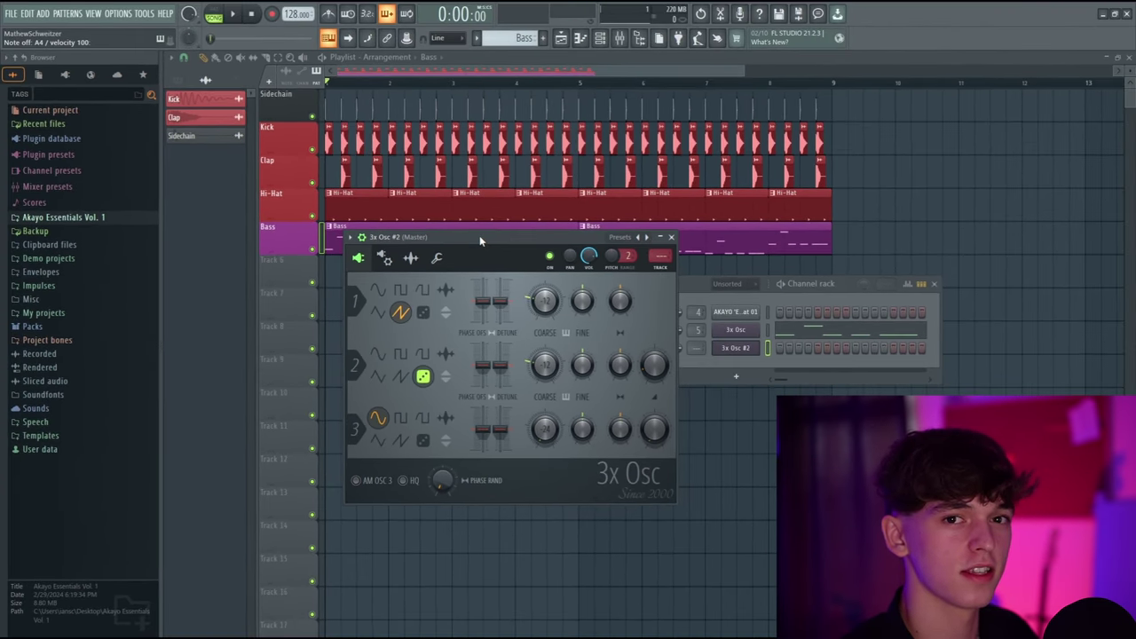
Step: Write an F3, C4 and G#4 chord for 3x Osc #2 in bar 1, above the high bass note, and preview it
key(F7)
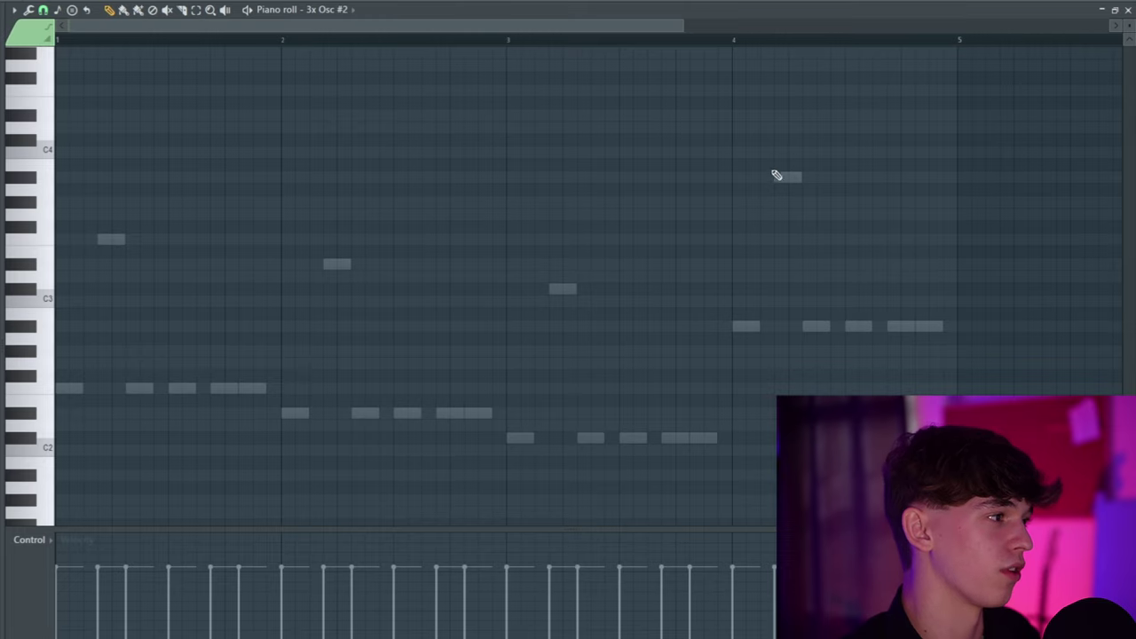
scroll(104, 266, up, 1)
click(104, 279)
drag(92, 218, 96, 249)
drag(105, 181, 104, 204)
key(space)
key(space)
scroll(115, 282, up, 2)
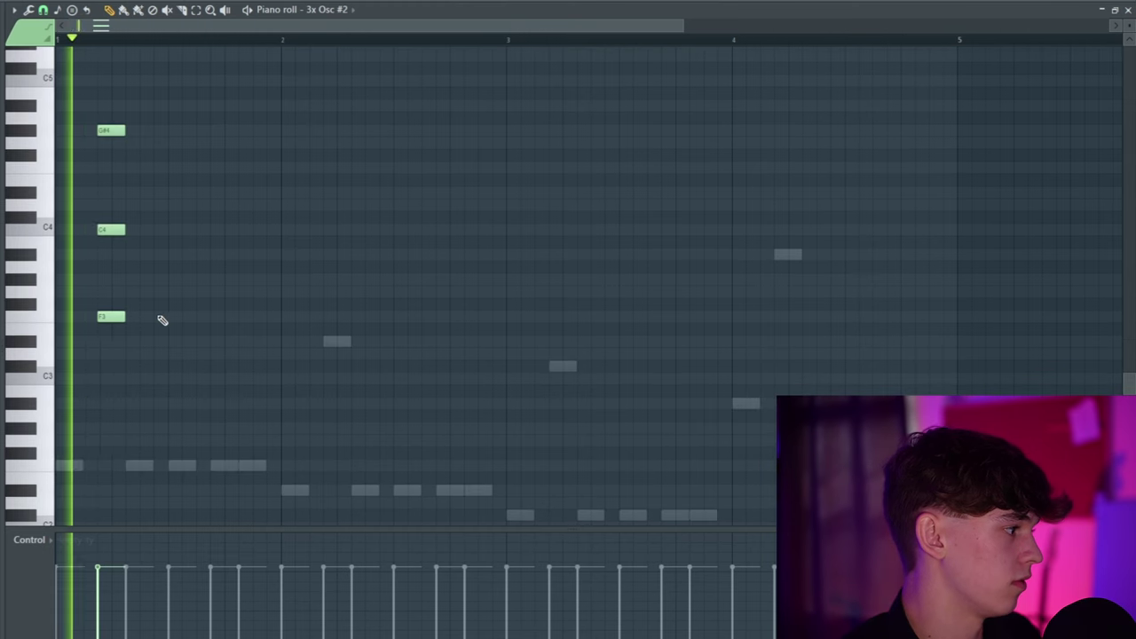
Step: Repeat the F minor chord right after the first one and shorten the notes of both chords to half their length
click(132, 230)
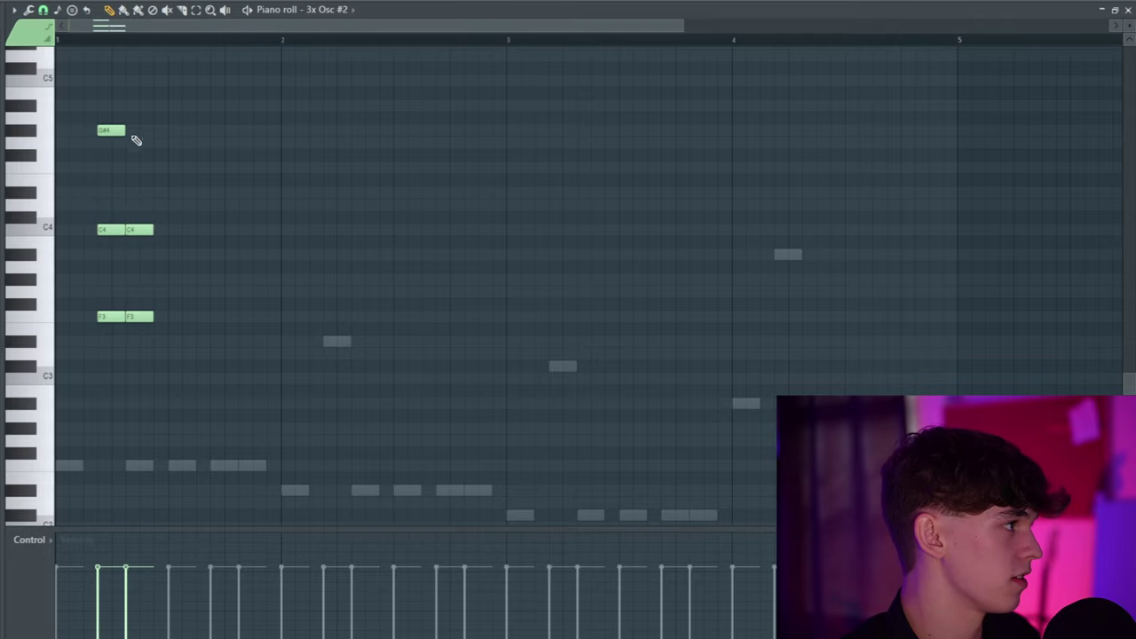
click(134, 132)
key(space)
drag(206, 99, 111, 315)
key(space)
ctrl+click(227, 350)
key(space)
key(space)
scroll(149, 162, up, 2)
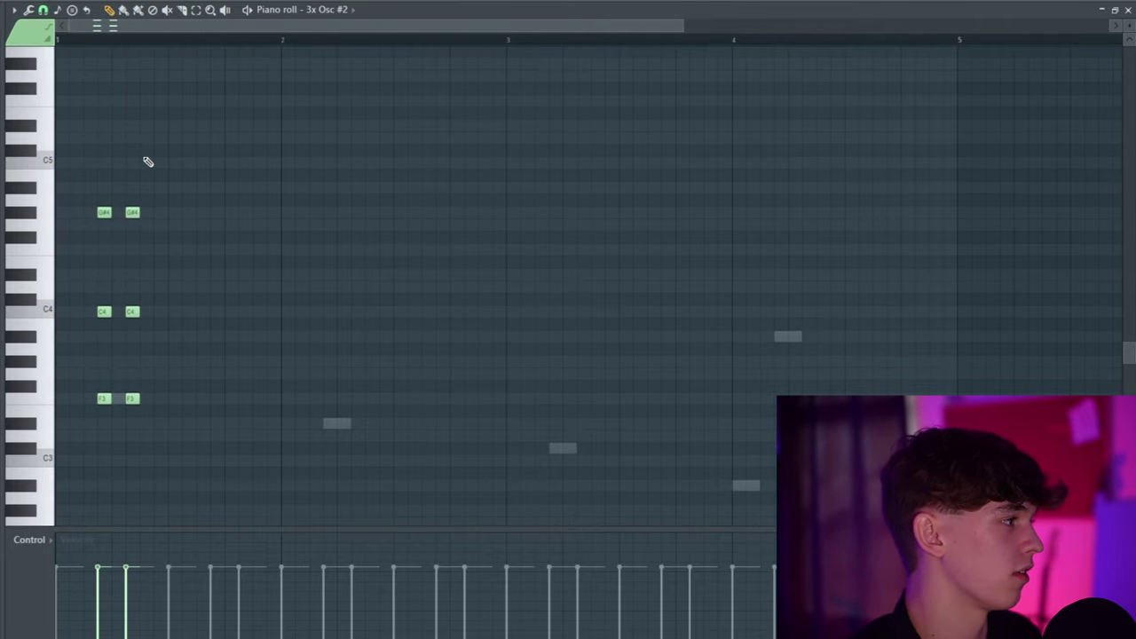
Step: Transpose both chords up an octave to F4, C5 and G#5, and copy the pair to the second half of bar 1
key(ctrl+Up)
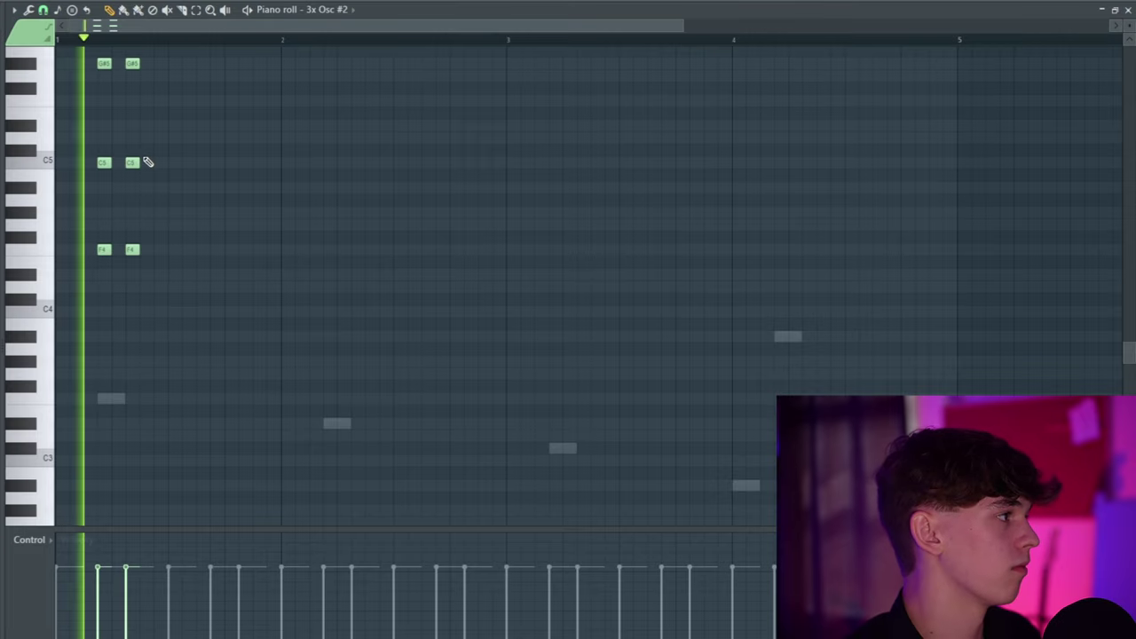
scroll(148, 162, up, 3)
key(space)
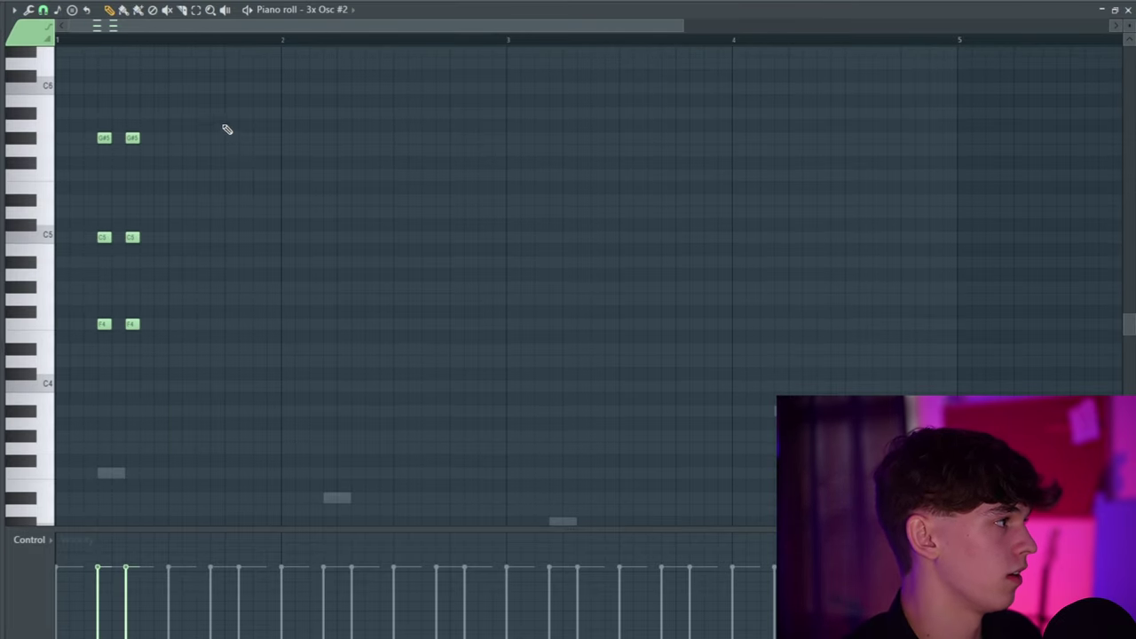
mouse_move(389, 82)
mouse_down()
mouse_move(116, 265)
mouse_move(82, 352)
mouse_move(133, 330)
mouse_move(215, 325)
mouse_up()
key(space)
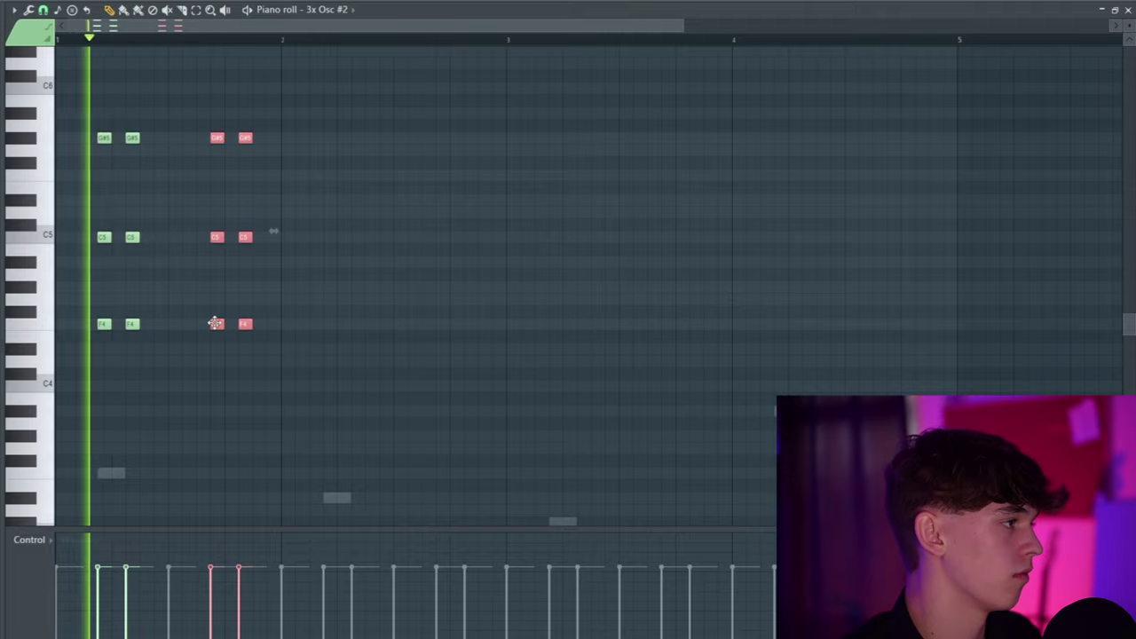
key(ctrl+d)
scroll(378, 164, down, 3)
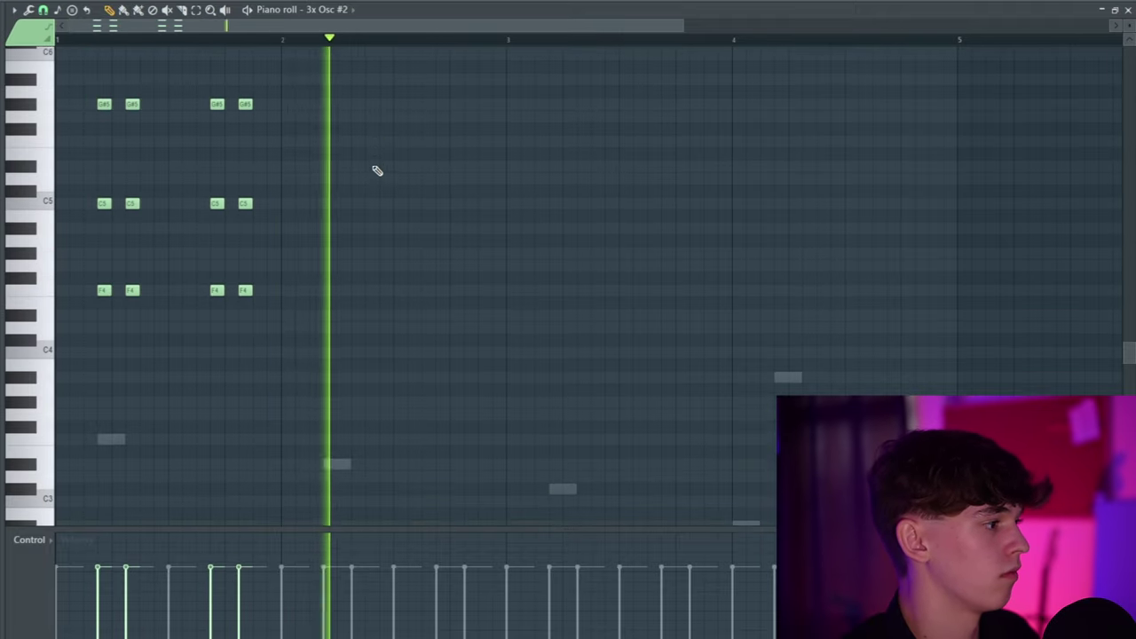
key(space)
Step: Write a D#3, G3 and A#3 chord at the high bass note in bar 2, and raise its G an octave to G4
scroll(355, 267, down, 4)
scroll(330, 337, up, 2)
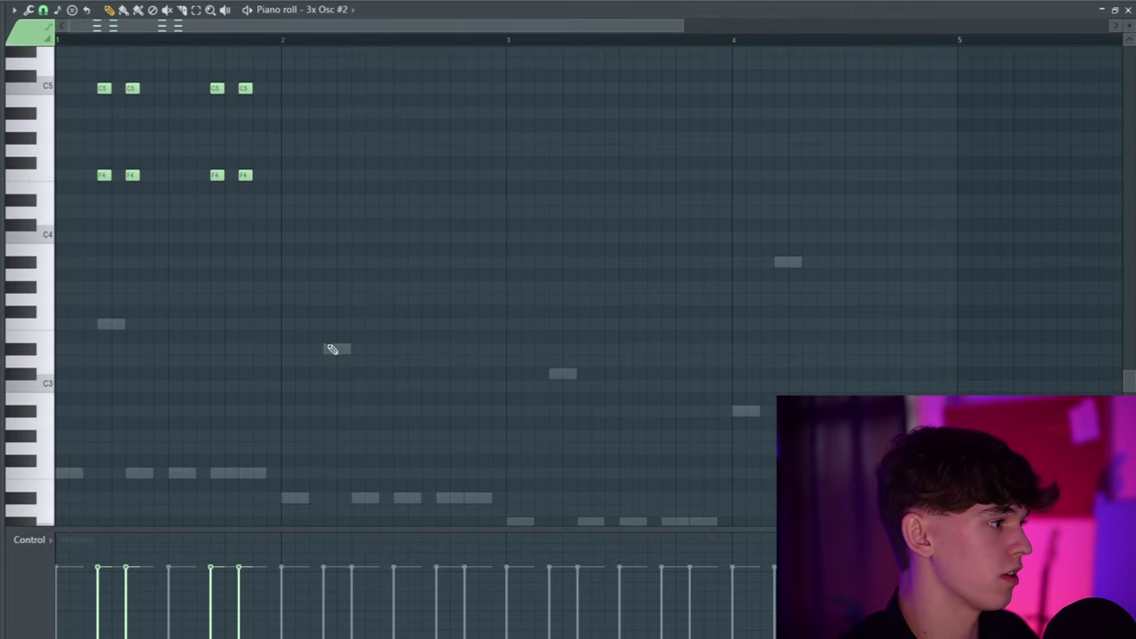
click(330, 349)
drag(327, 271, 323, 299)
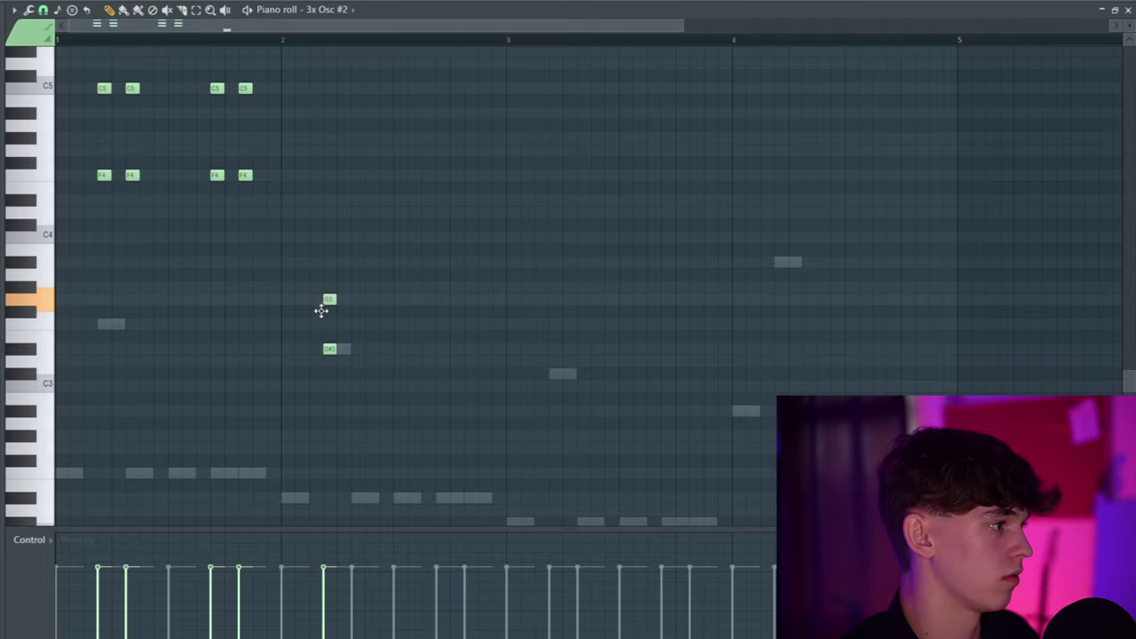
click(321, 261)
click(43, 10)
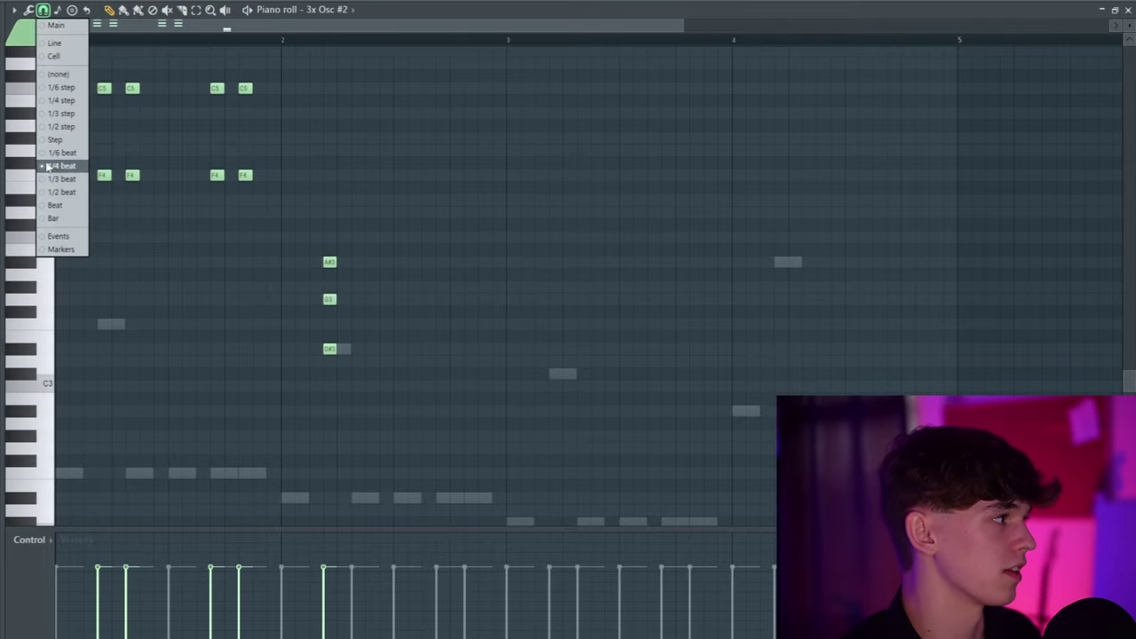
click(59, 166)
key(space)
ctrl+click(326, 300)
key(ctrl+Up)
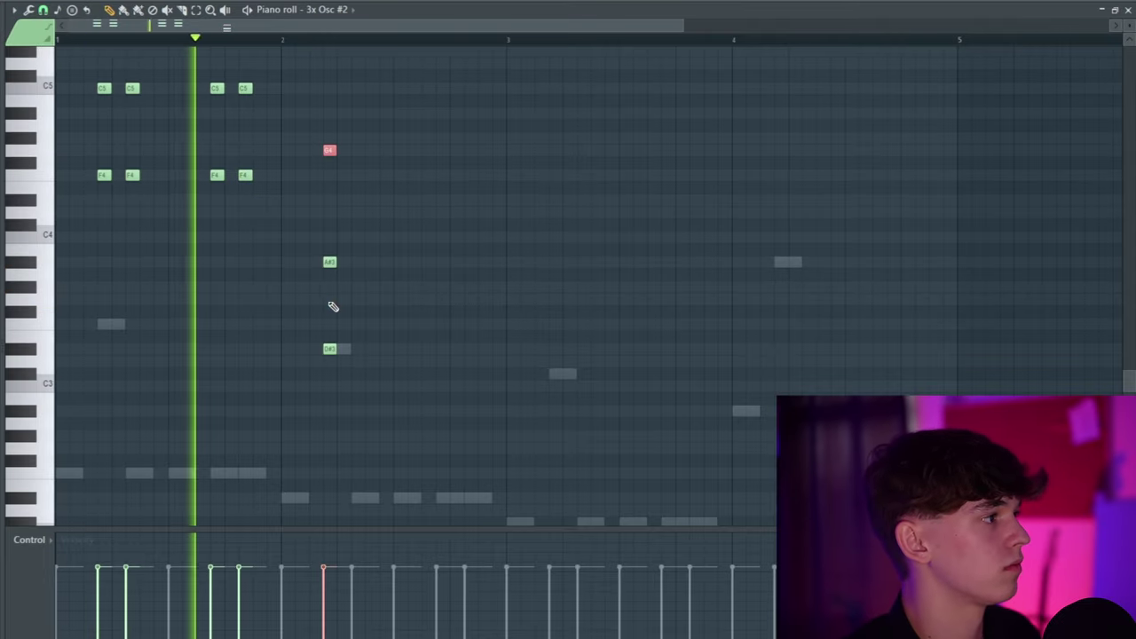
Step: Raise the bar 2 chord an octave to D#4, A#4 and G5, and repeat it as two pairs matching bar 1's rhythm
key(ctrl+d)
scroll(329, 308, up, 3)
drag(317, 195, 390, 444)
key(space)
key(ctrl+Up)
scroll(644, 201, up, 3)
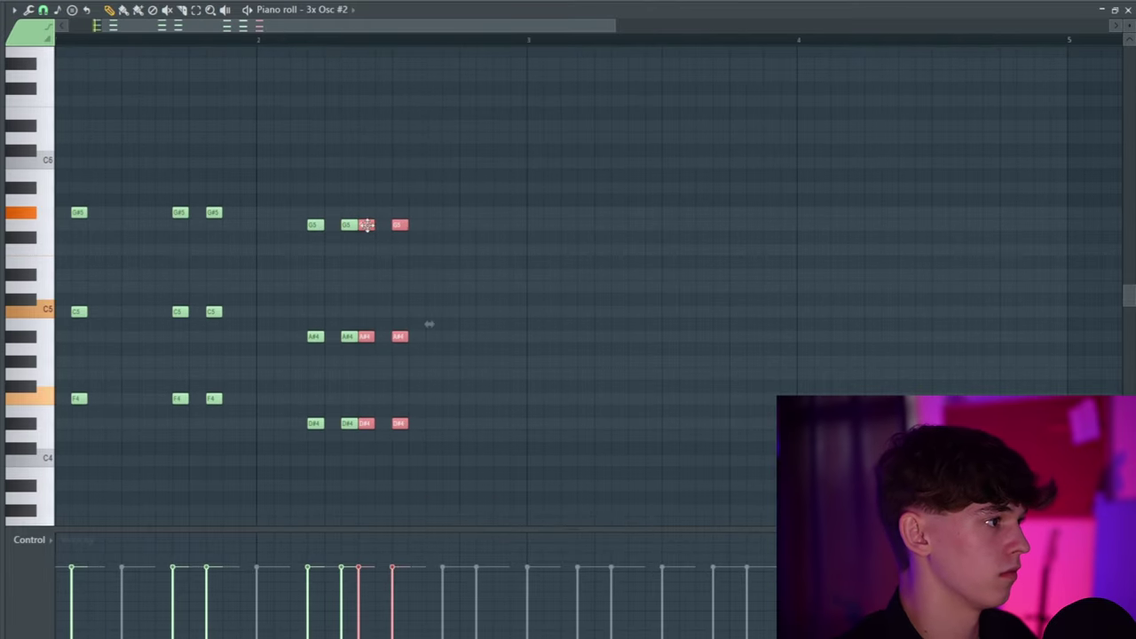
drag(367, 225, 454, 223)
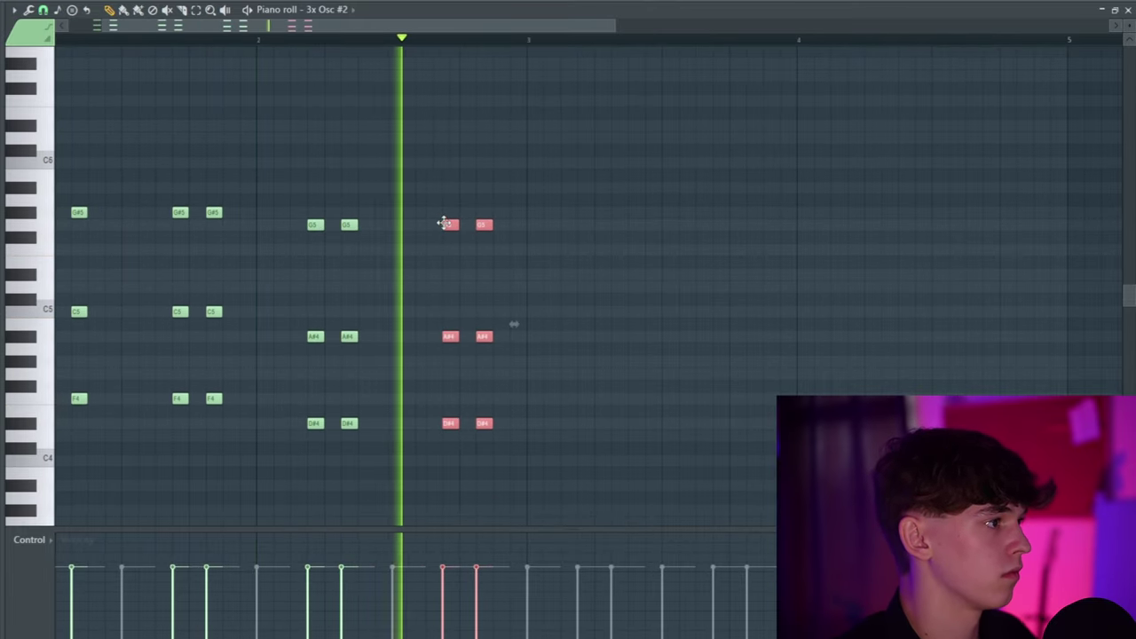
Step: Build an open C# chord at the high bass note in bar 3, voiced as C#4, G#4 and F5
click(500, 361)
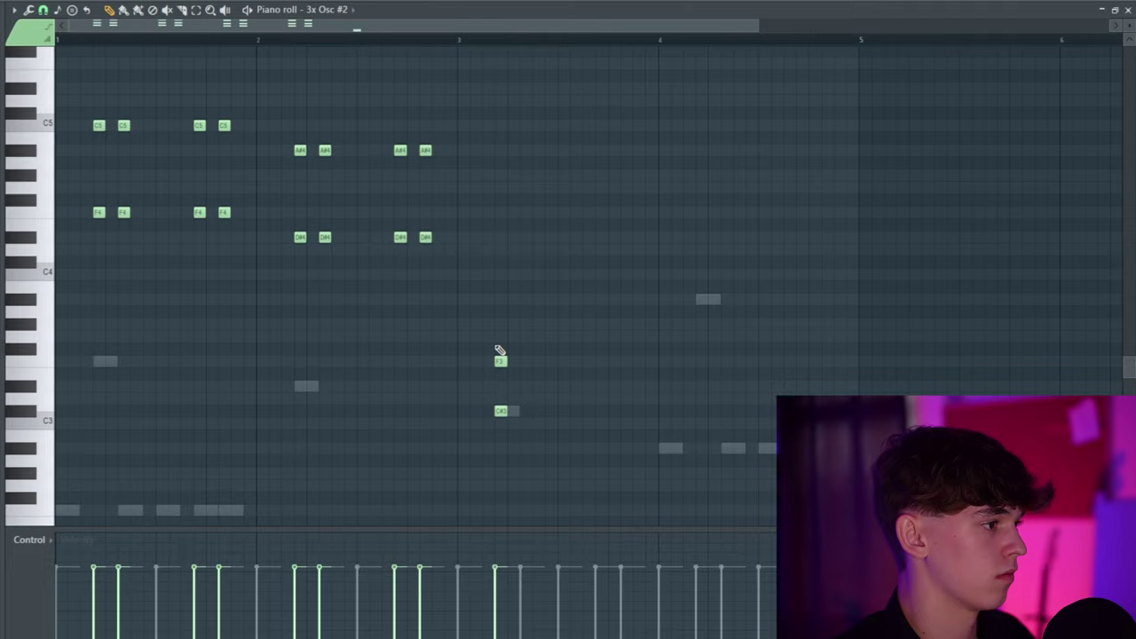
click(498, 328)
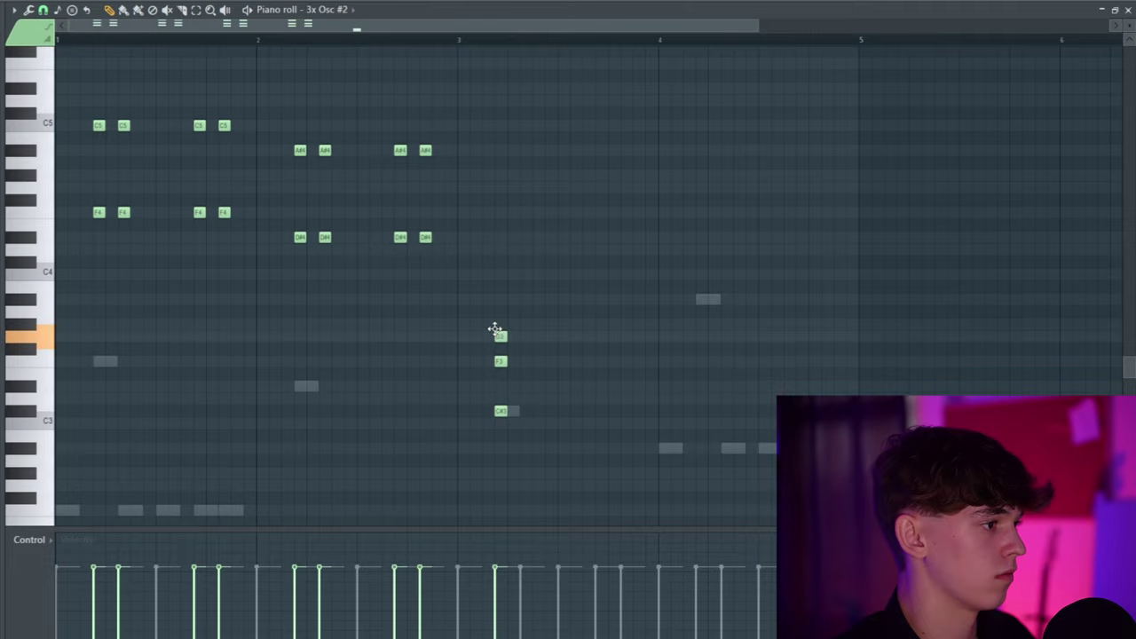
drag(500, 361, 499, 212)
drag(534, 224, 502, 451)
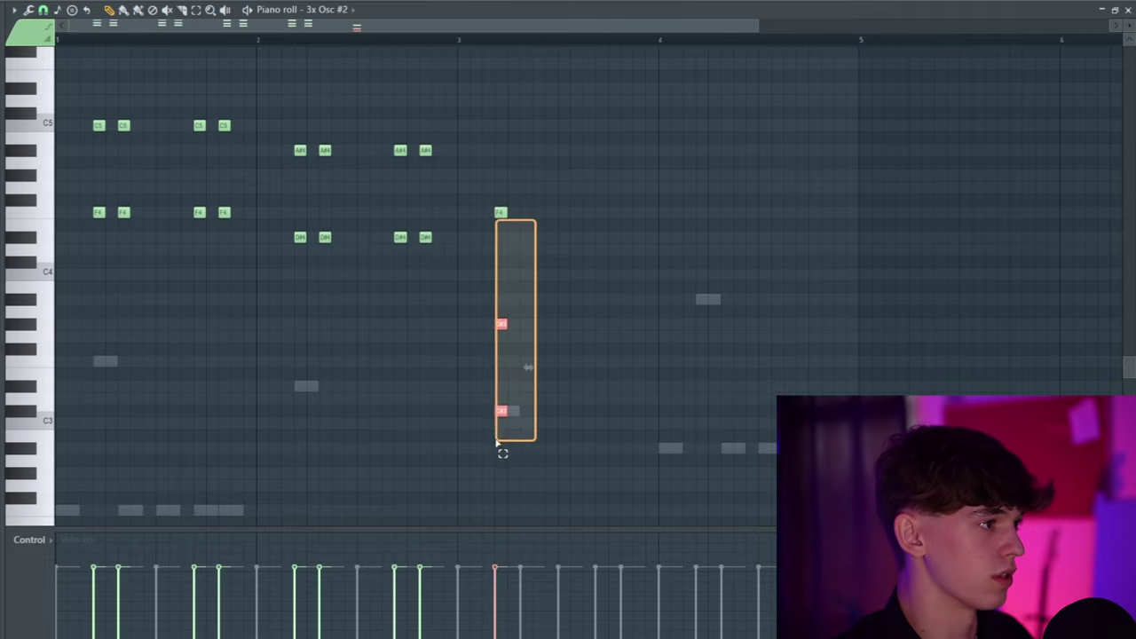
drag(524, 182, 497, 235)
key(ctrl+Up)
key(space)
scroll(535, 208, up, 3)
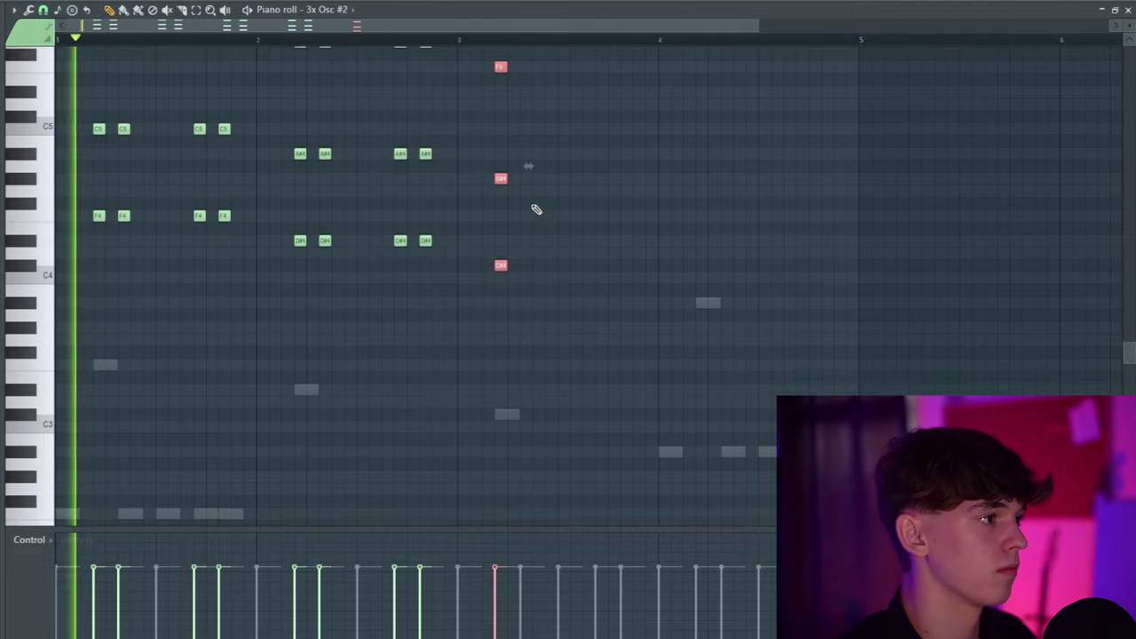
Step: Repeat the bar 3 chord in the same paired rhythm, and fill bar 4 with matching pairs of A#3, F4 and C#5
shift+drag(502, 174, 527, 170)
ctrl+click(588, 145)
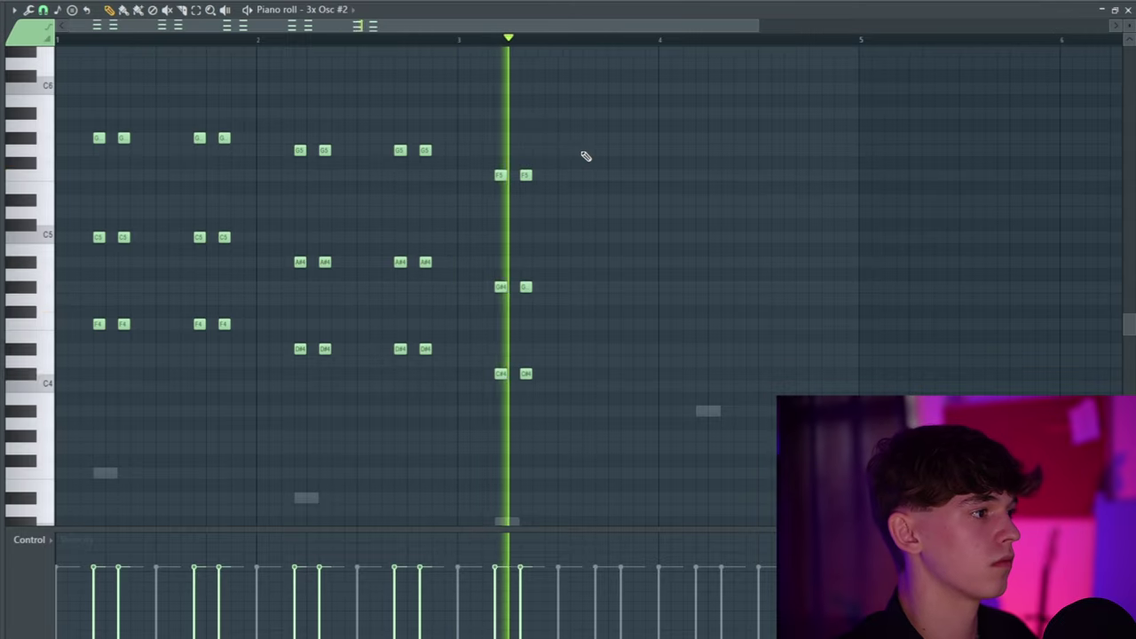
key(space)
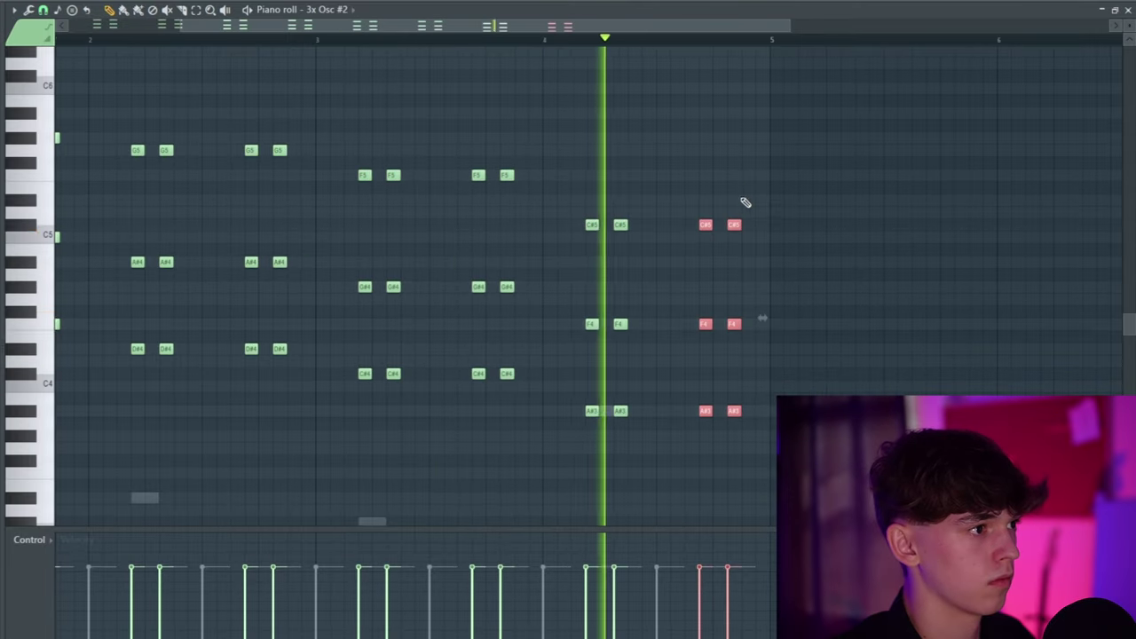
Step: Add a single G5 note at the end of bar 4 and play back the chord pattern
click(746, 200)
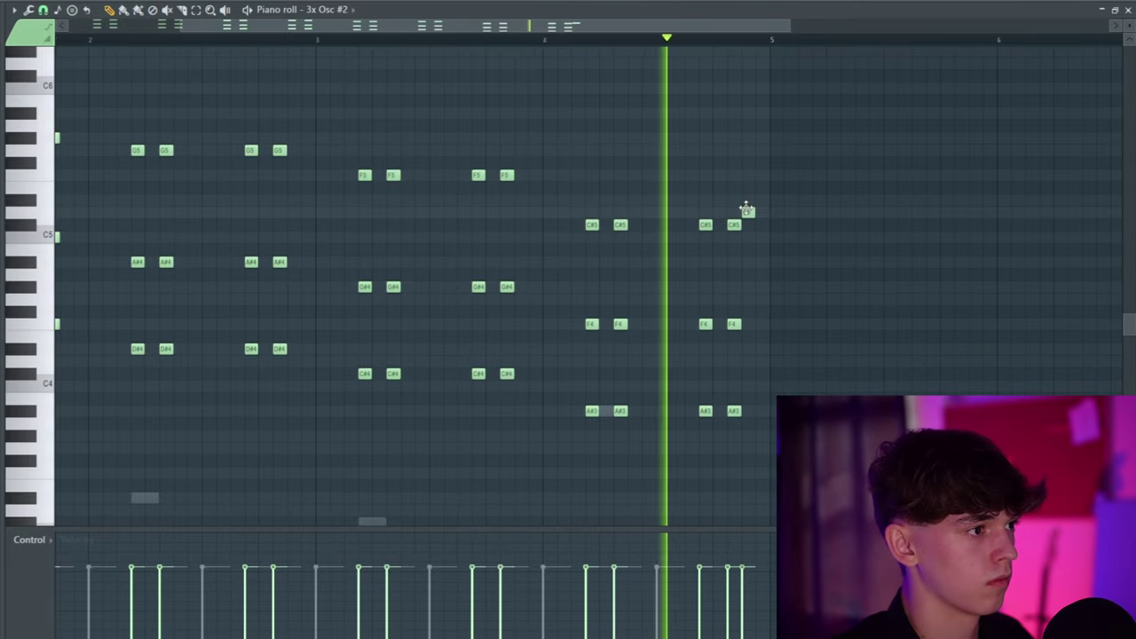
key(space)
drag(747, 151, 747, 148)
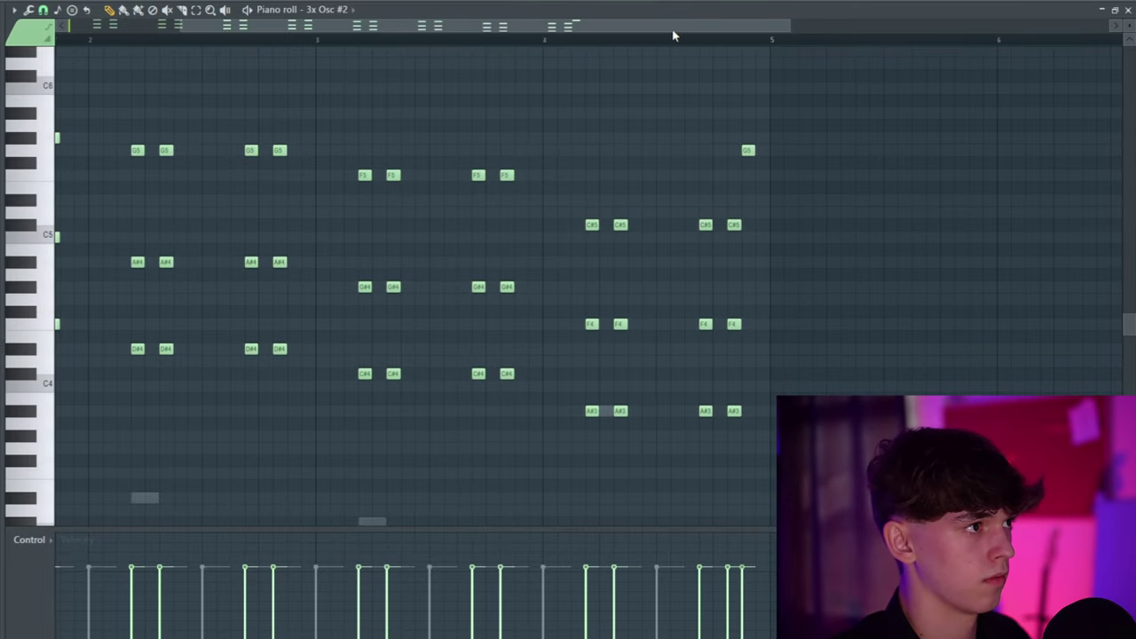
click(675, 38)
key(space)
scroll(674, 38, down, 2)
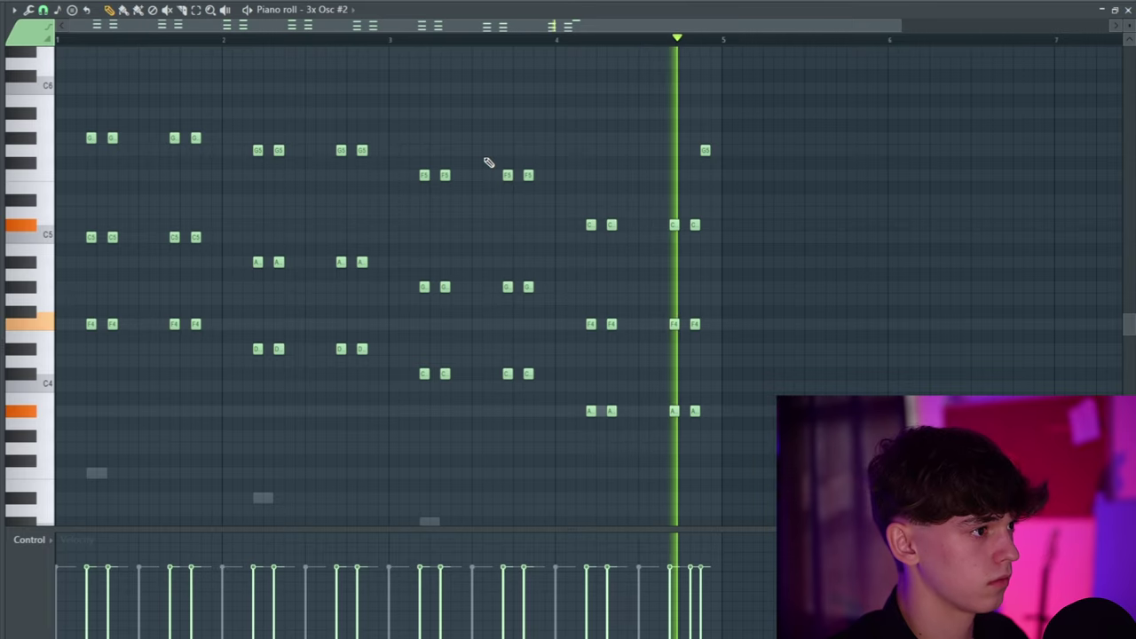
key(space)
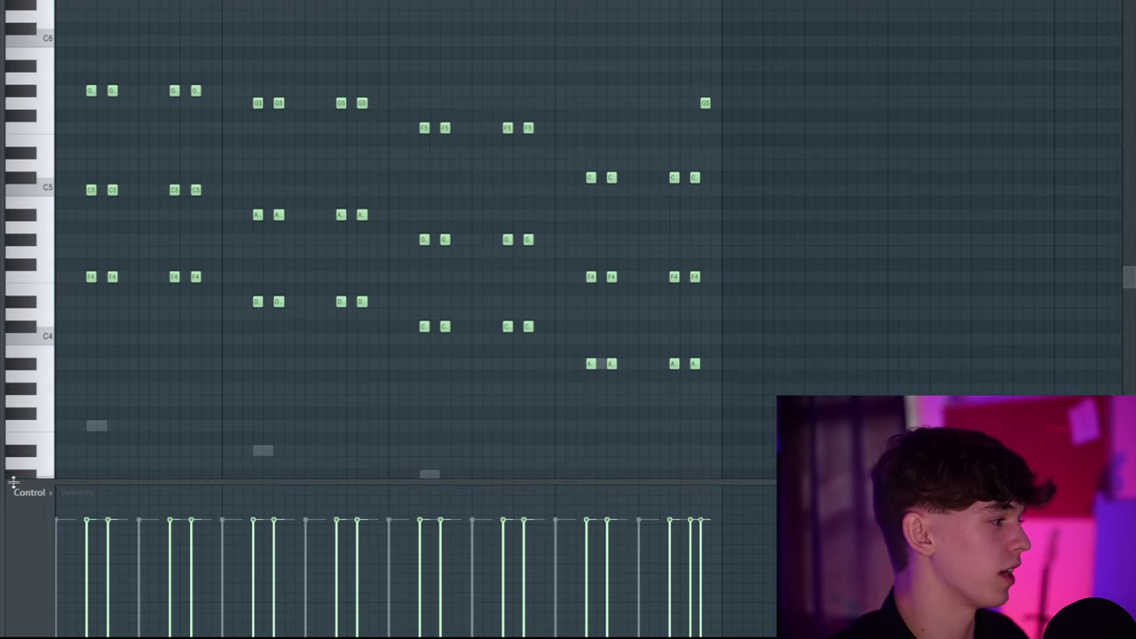
Step: Examine the note and channel properties available in the control lane below the notes
drag(14, 482, 14, 515)
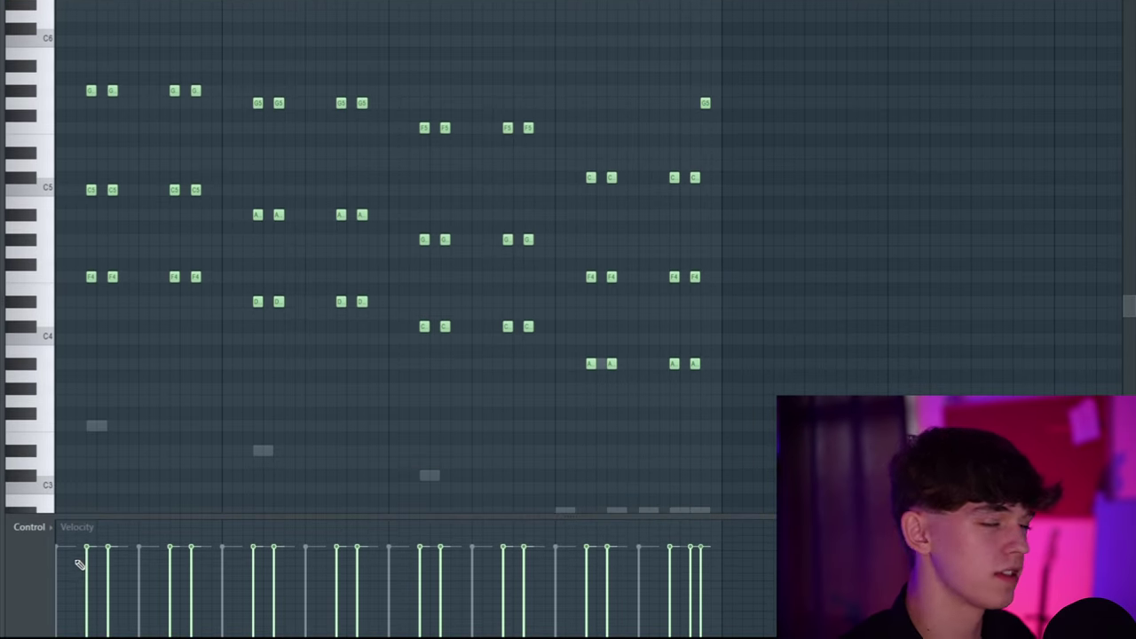
click(43, 530)
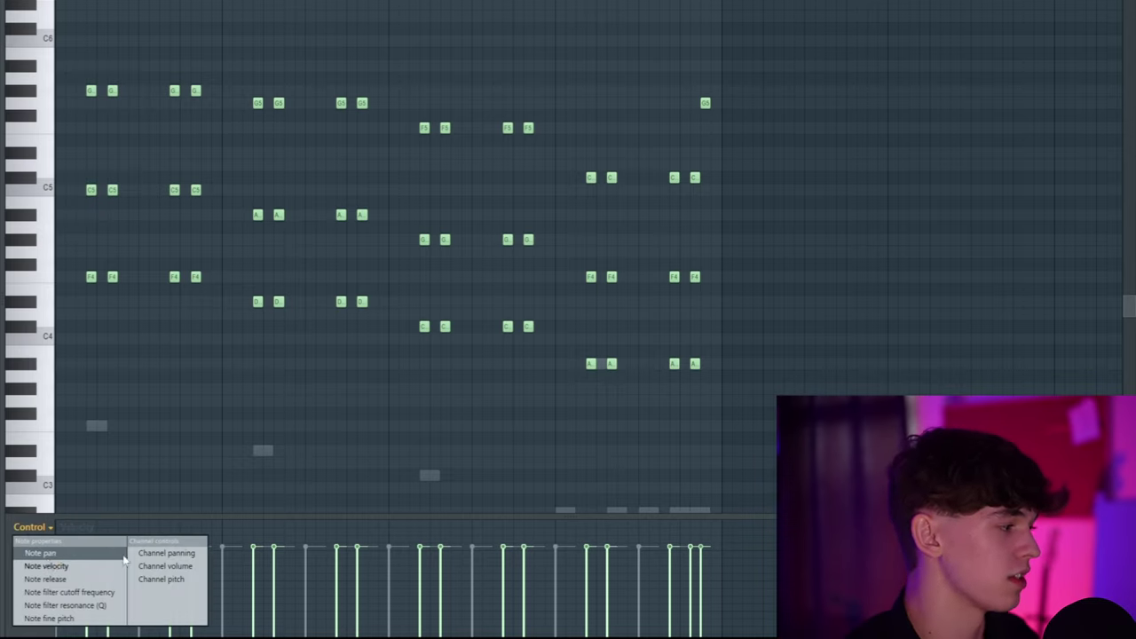
click(285, 473)
mouse_move(71, 573)
mouse_down()
mouse_move(429, 567)
mouse_move(751, 590)
mouse_move(89, 585)
mouse_move(754, 562)
mouse_up()
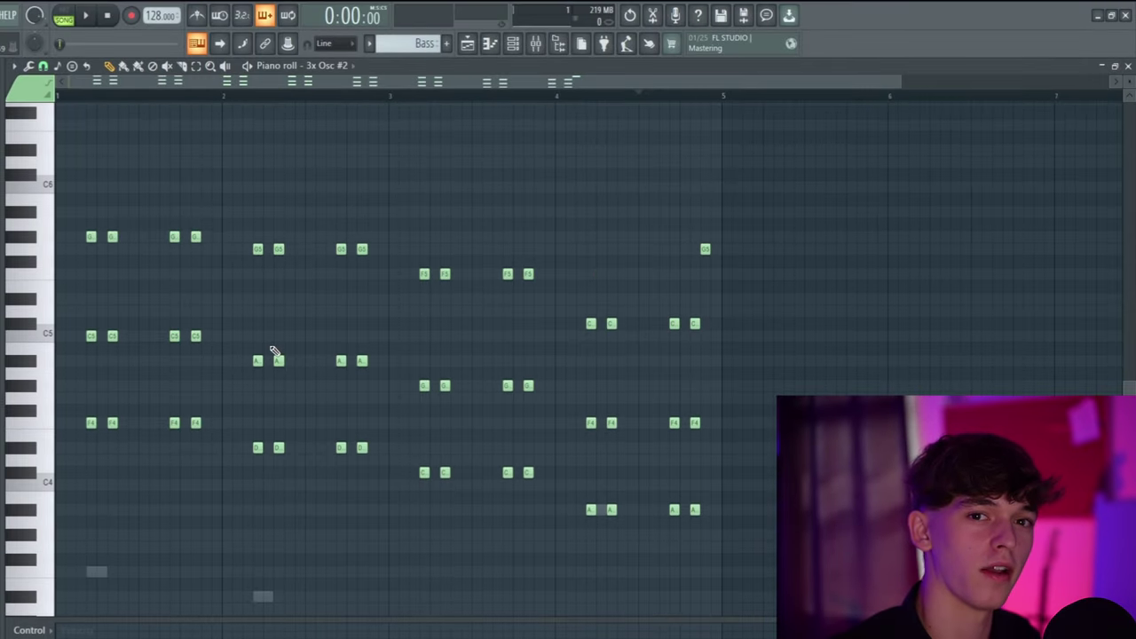
Step: Cut all the 3x Osc #2 chord notes out of the Bass pattern
key(ctrl+a)
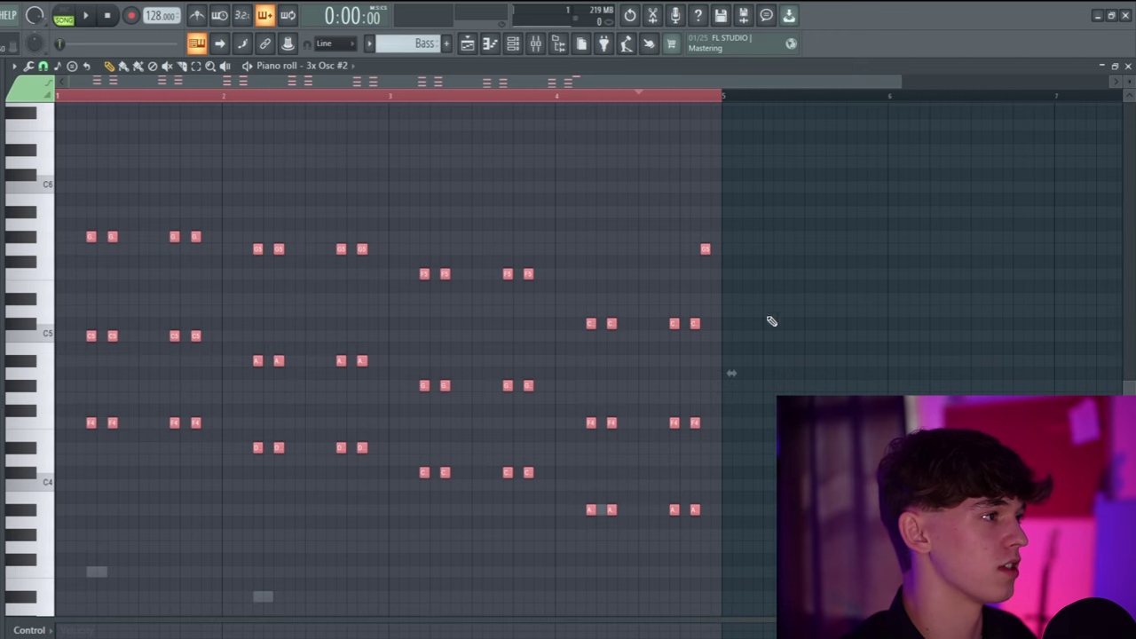
scroll(542, 411, down, 4)
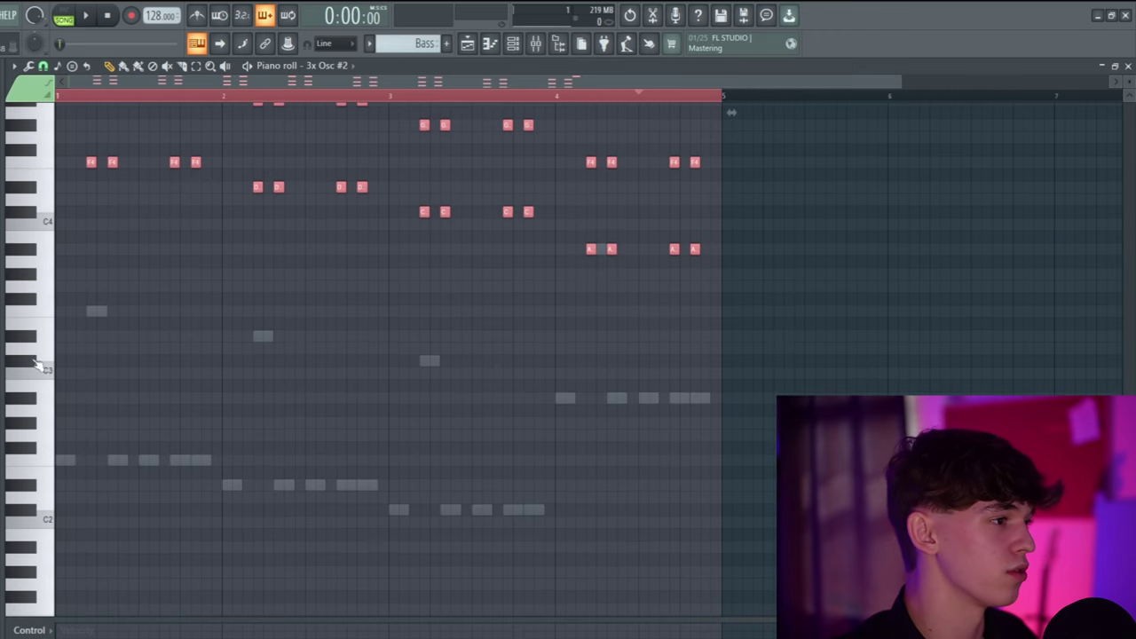
scroll(740, 142, up, 4)
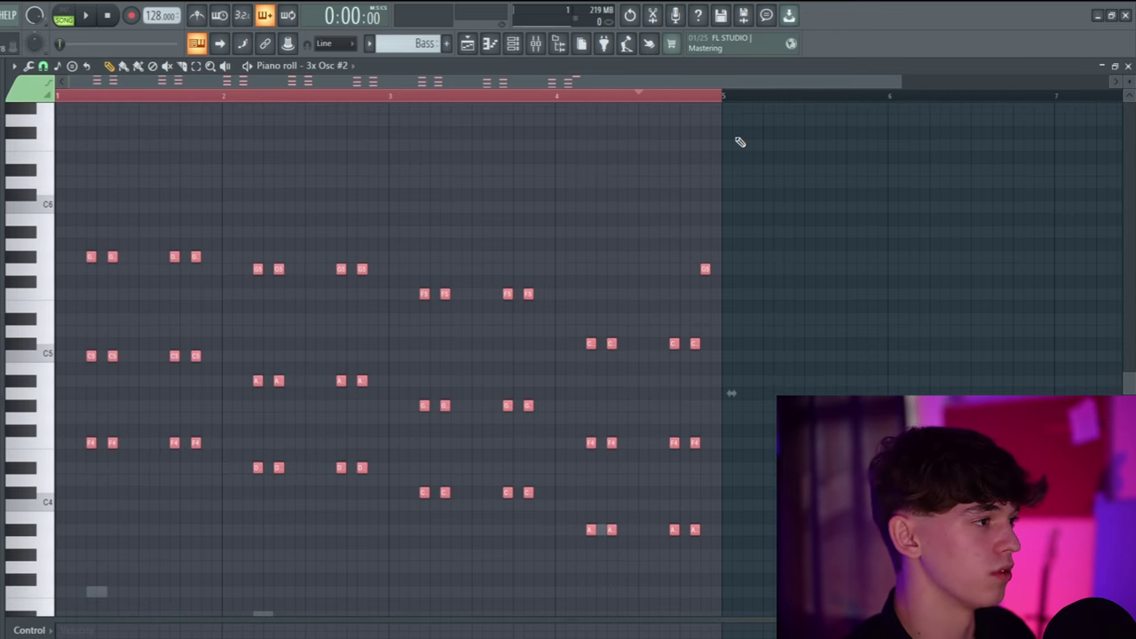
key(Delete)
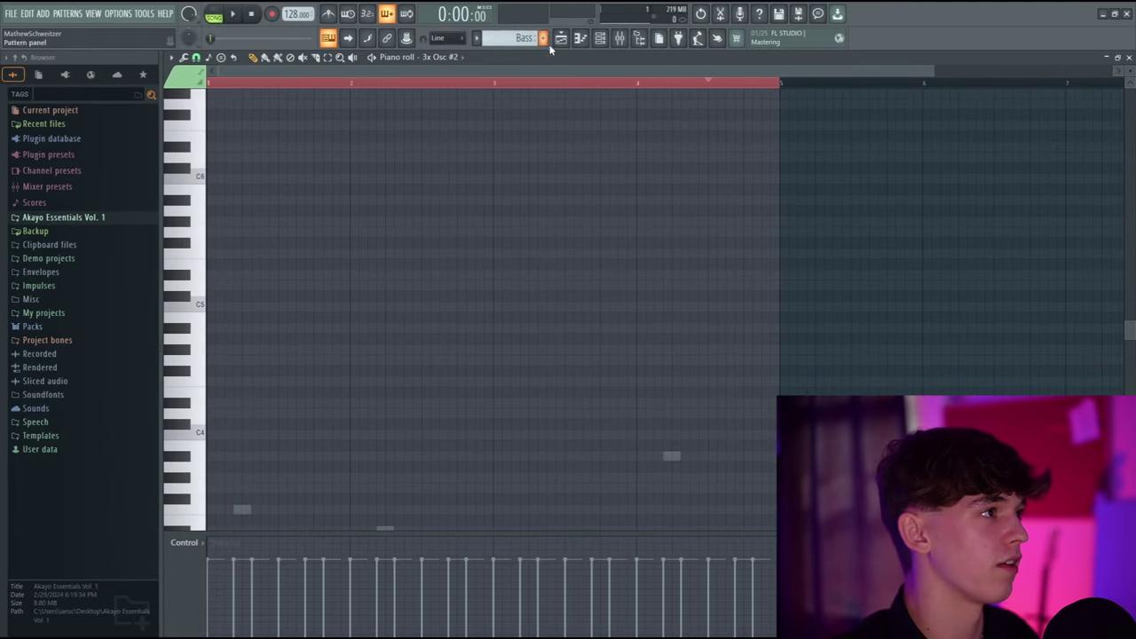
Step: Create a new pattern named Chords, paste the chord notes into it starting in bar 1, and play it back
click(542, 37)
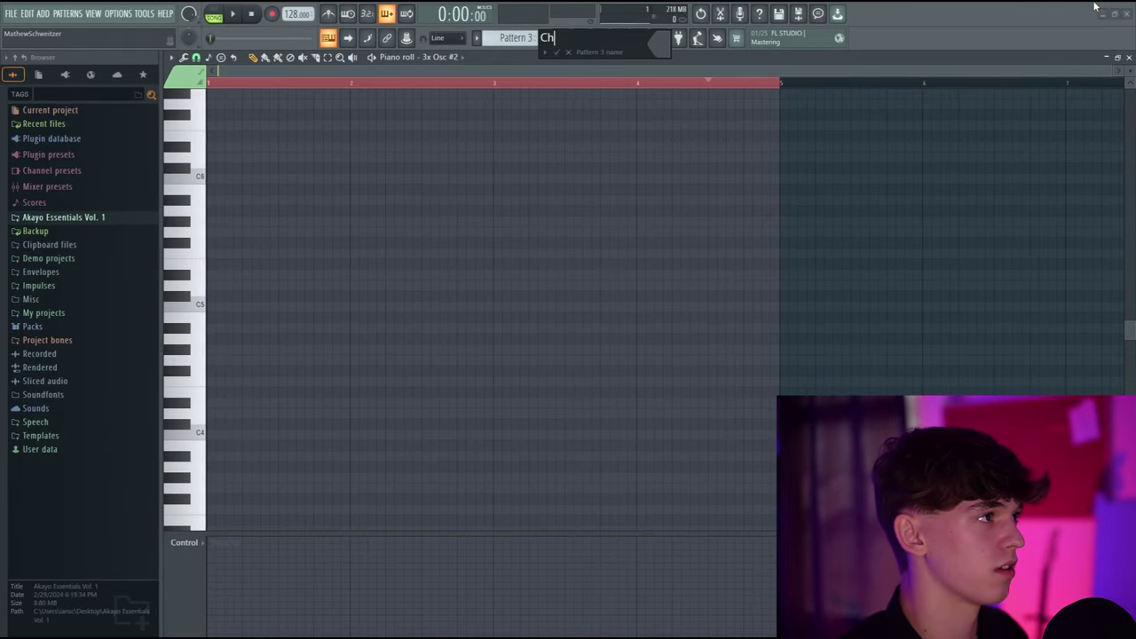
key(Return)
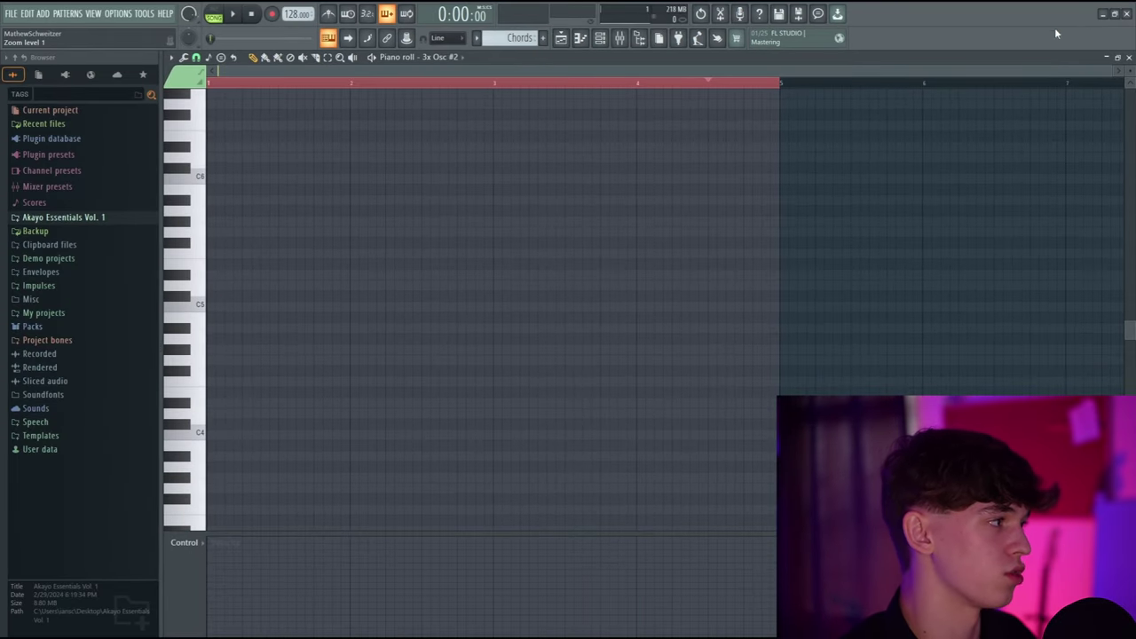
key(ctrl+v)
drag(712, 380, 236, 386)
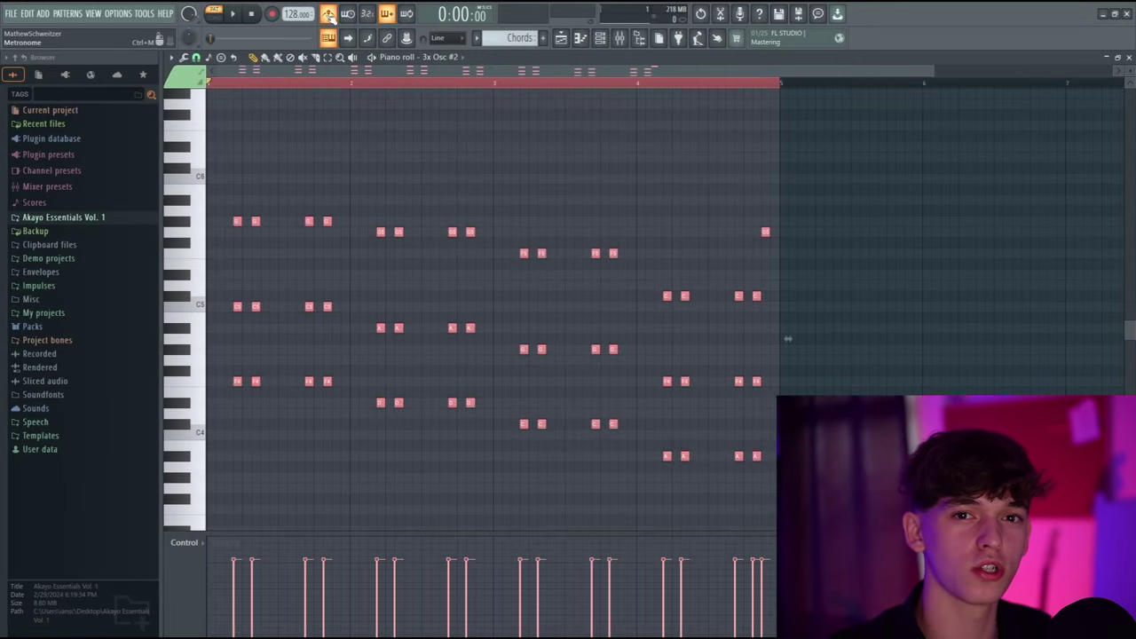
key(space)
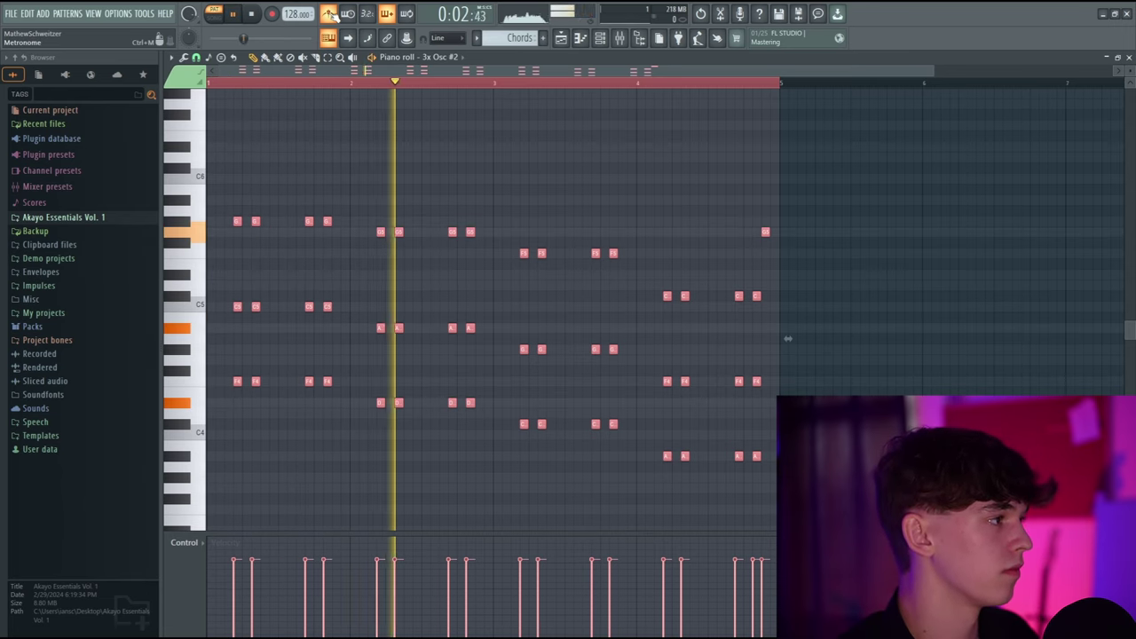
key(space)
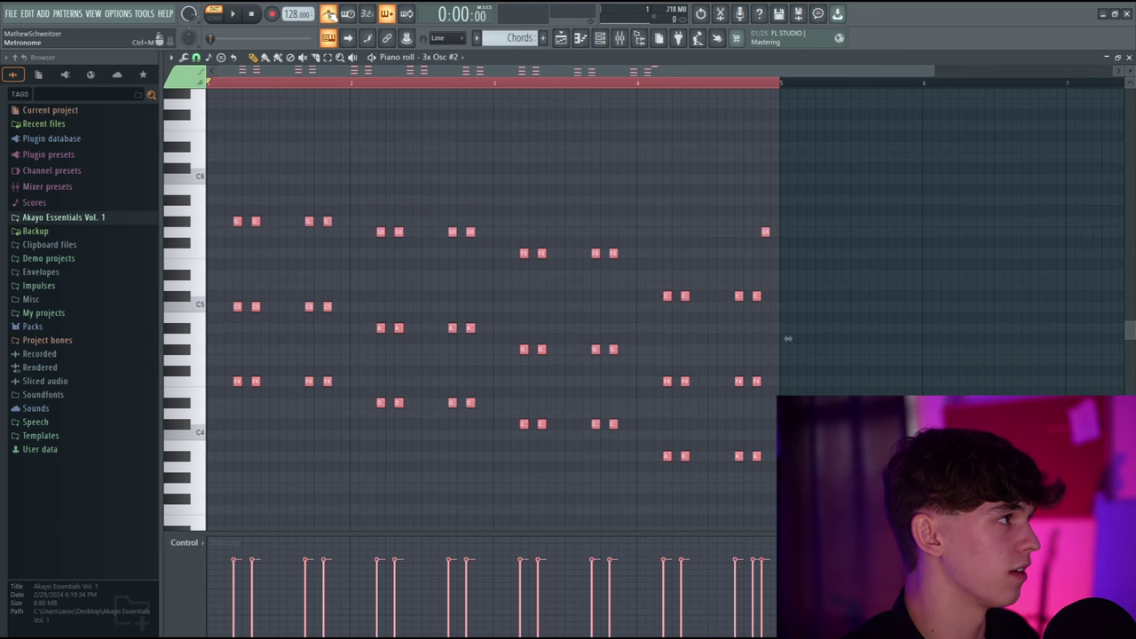
Step: Place the Chords pattern on playlist Track 6 at bars 1 and 5 and play the arrangement in song mode
key(F5)
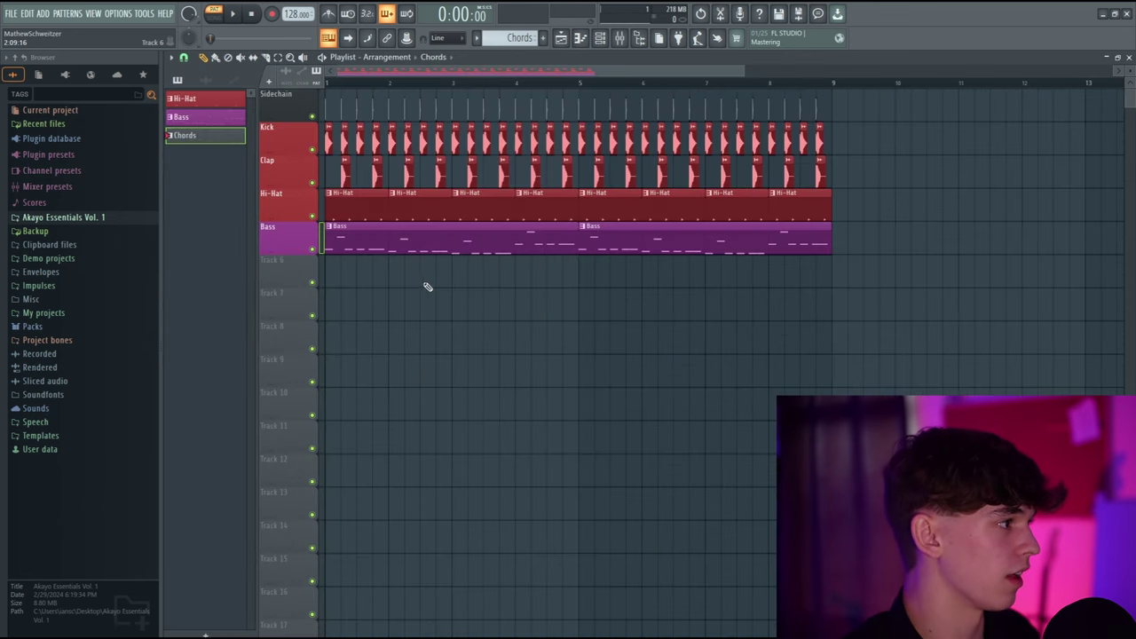
drag(412, 275, 334, 271)
drag(664, 271, 585, 270)
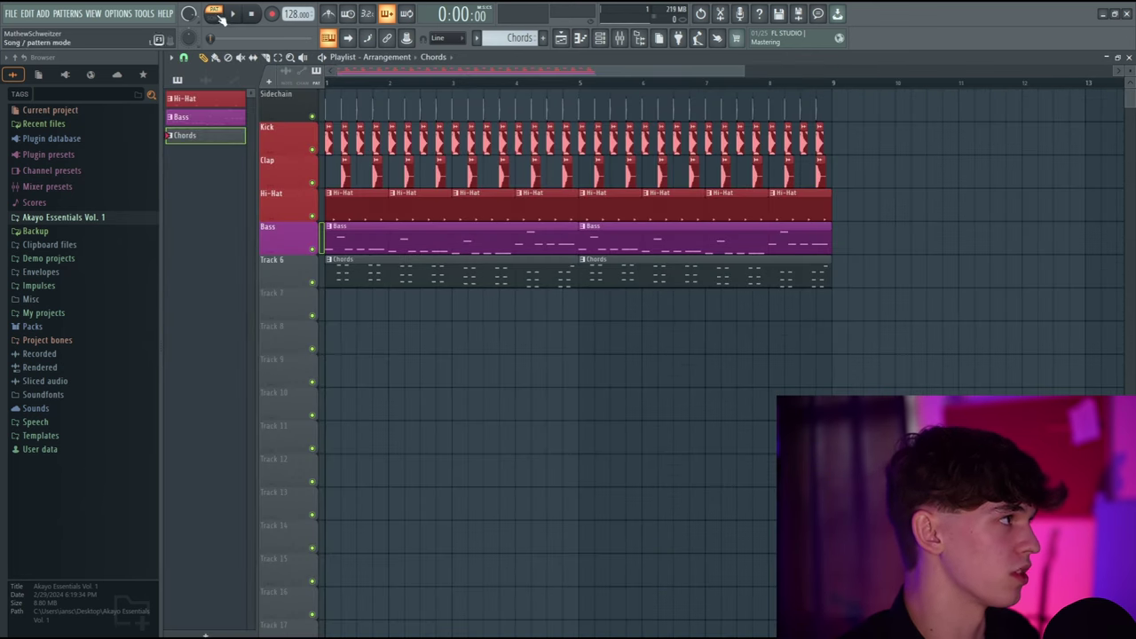
key(space)
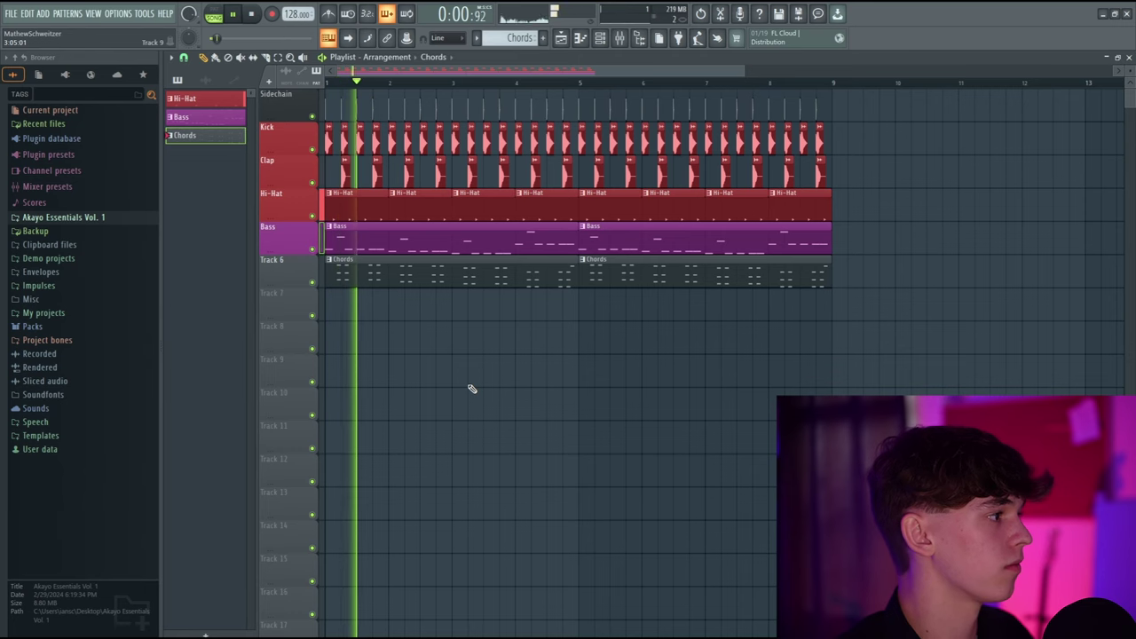
key(space)
Step: Rename playlist Track 6 as Chords with a teal color and apply that name and color to its clips
right_click(277, 263)
click(327, 258)
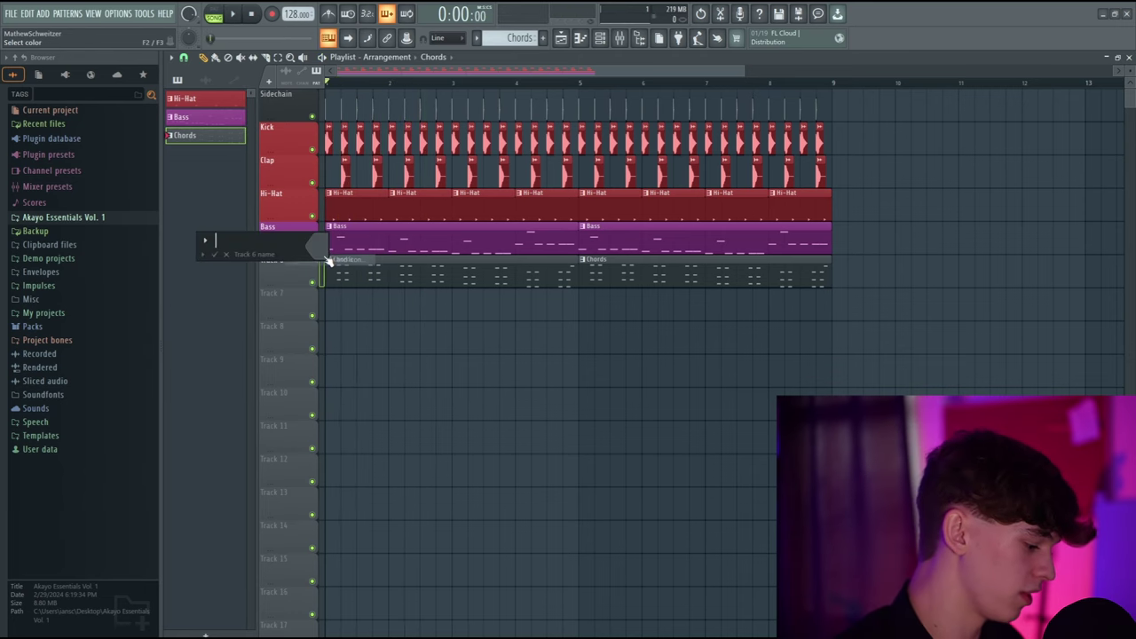
click(318, 249)
click(432, 448)
right_click(295, 255)
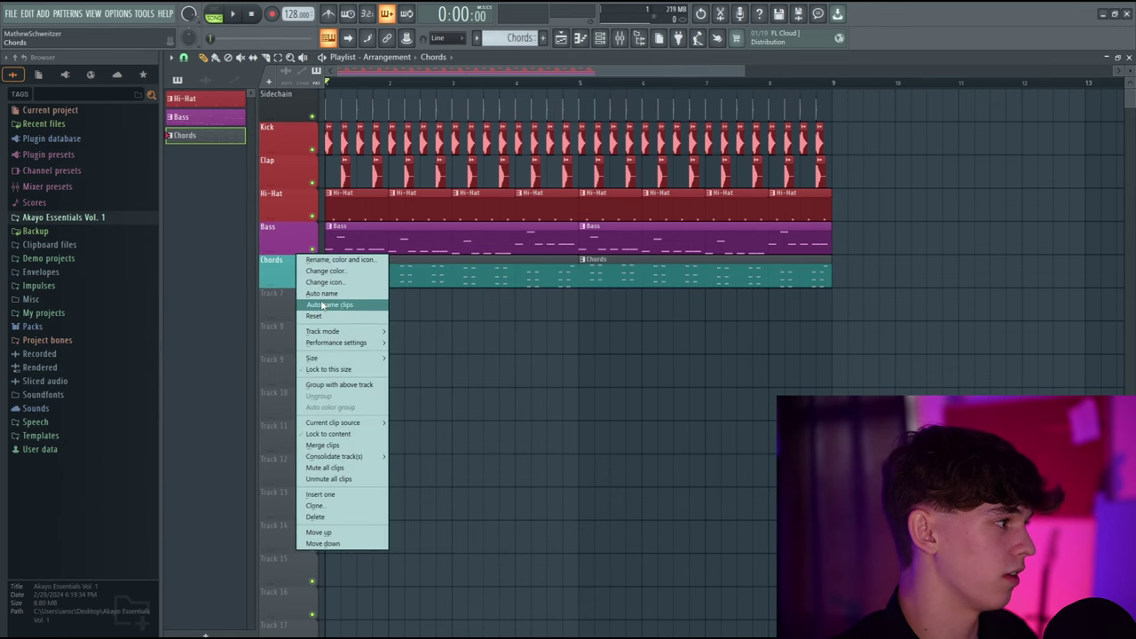
click(324, 305)
Step: Play the arrangement and lower the volume of mixer Insert 6 to roughly the height of the Bass fader
key(F6)
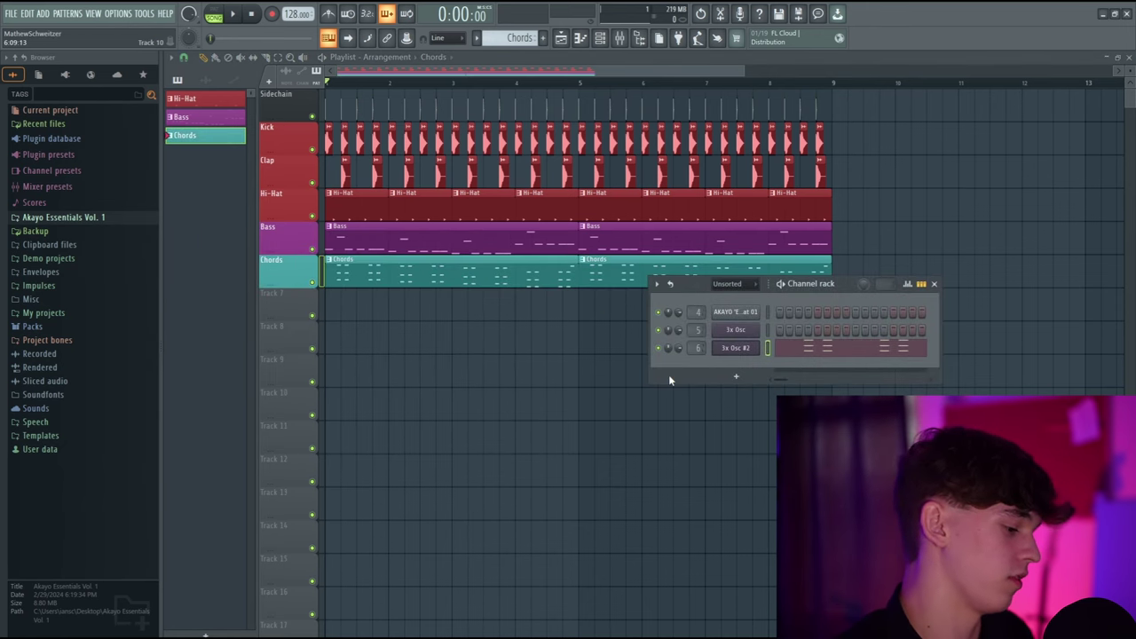
key(F9)
key(space)
drag(259, 343, 258, 380)
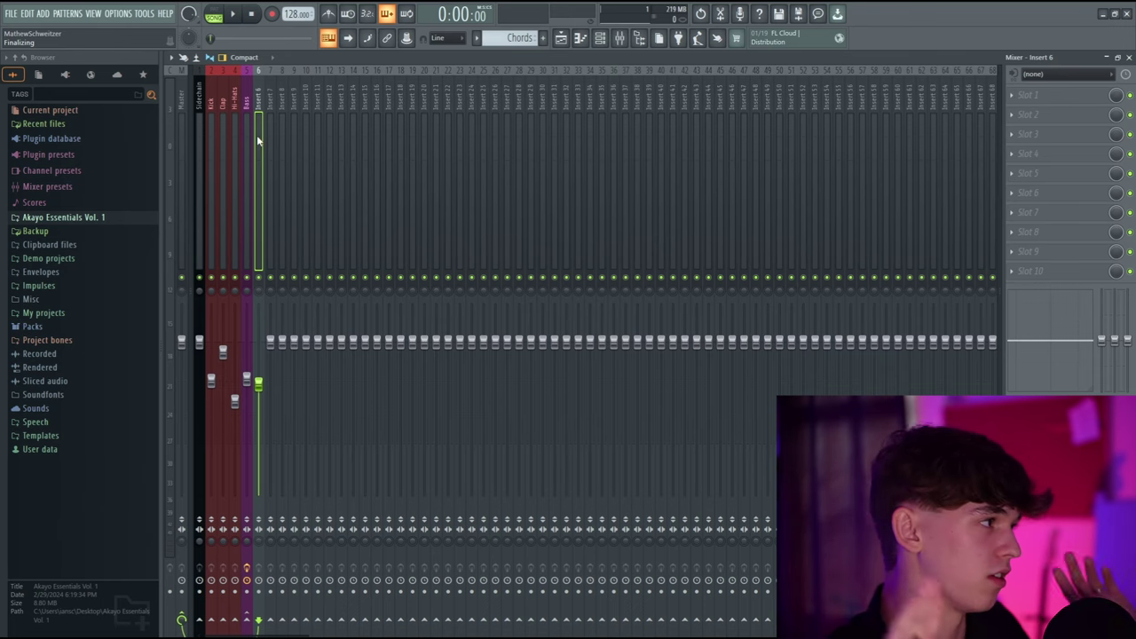
Step: Rename mixer Insert 6 as Chords and color it teal
right_click(257, 135)
click(291, 82)
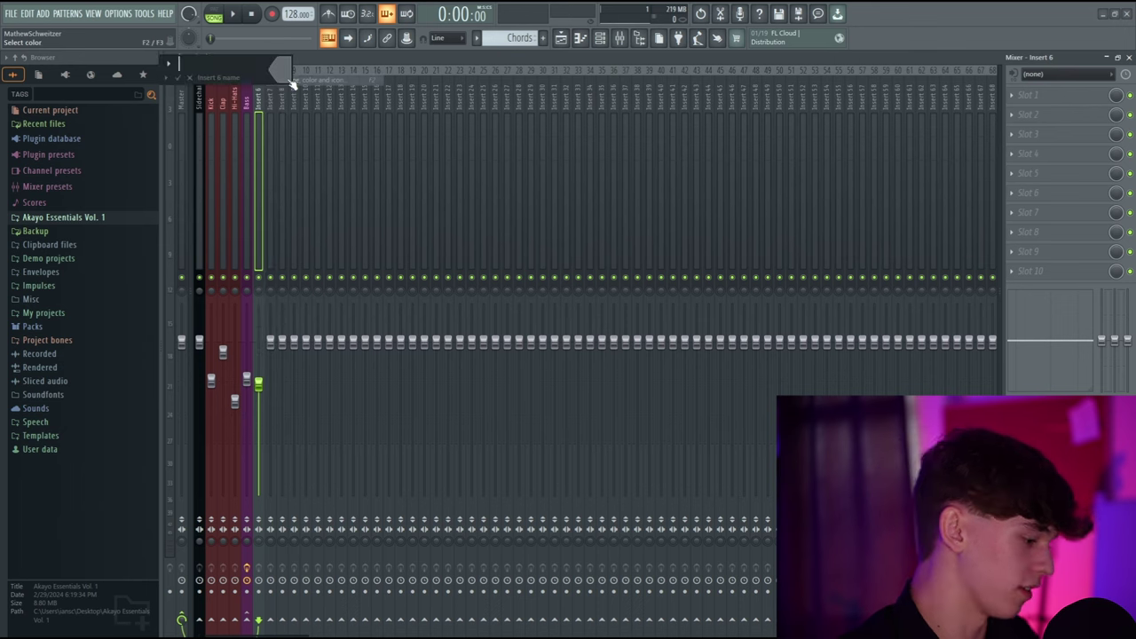
click(289, 78)
click(319, 259)
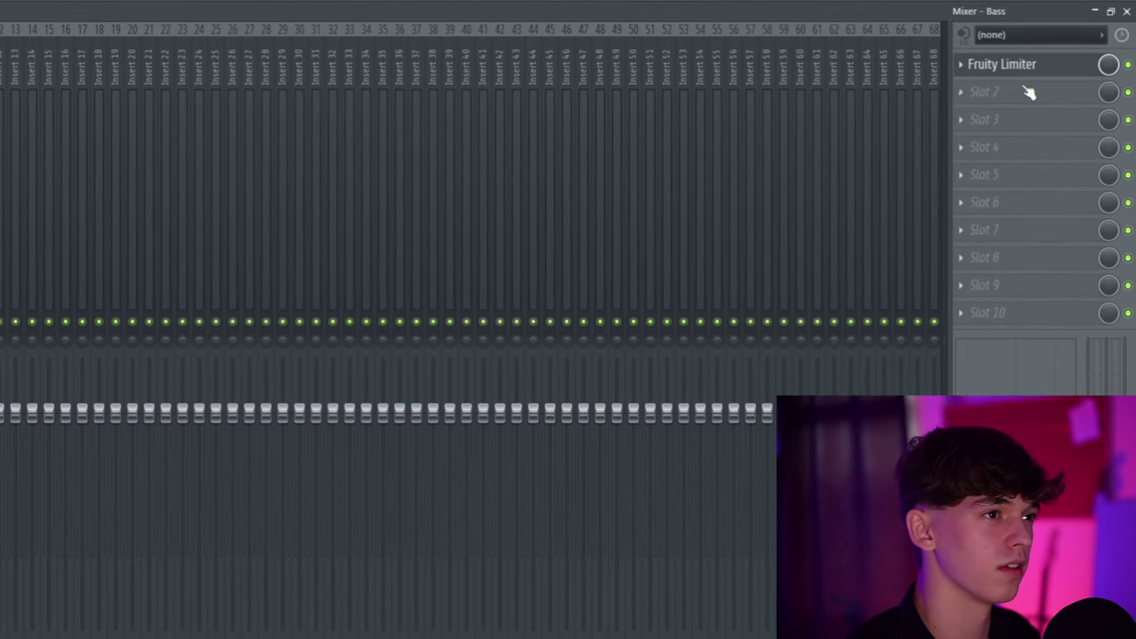
Step: Move Fruity Limiter on the Bass mixer track to slot 10 and load Fruity Blood Overdrive in slot 1
drag(983, 74, 993, 322)
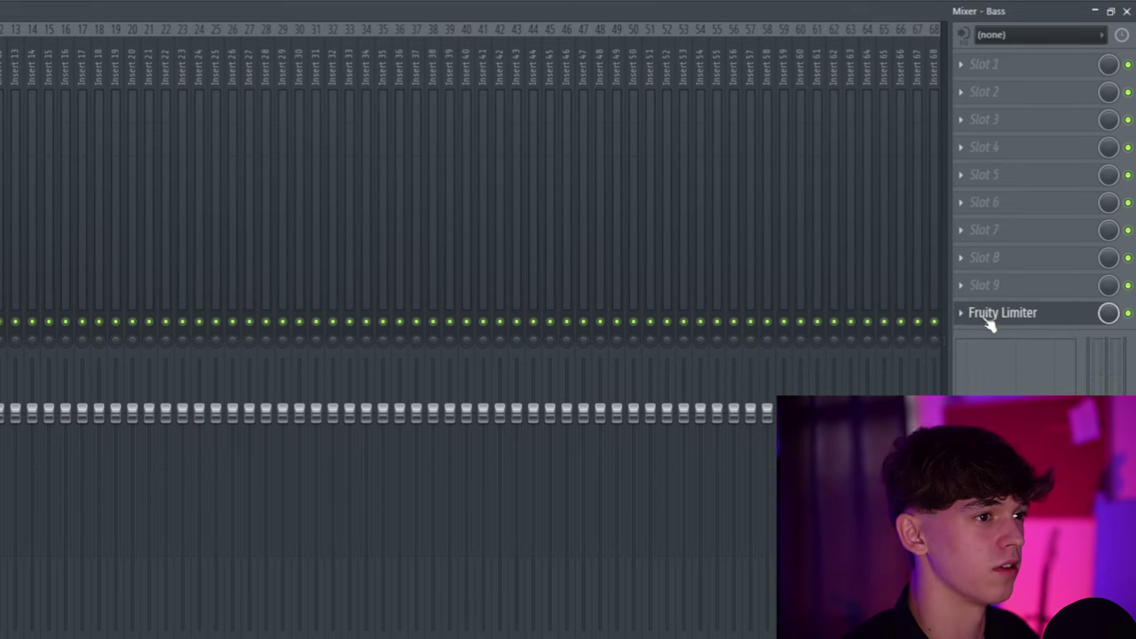
click(994, 71)
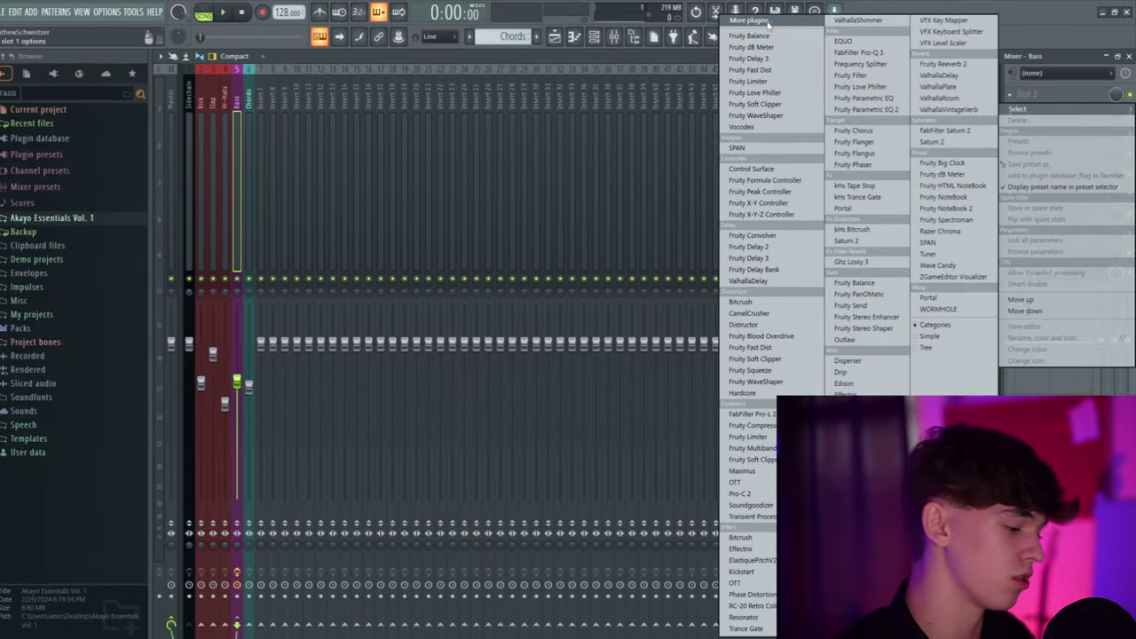
text(blood)
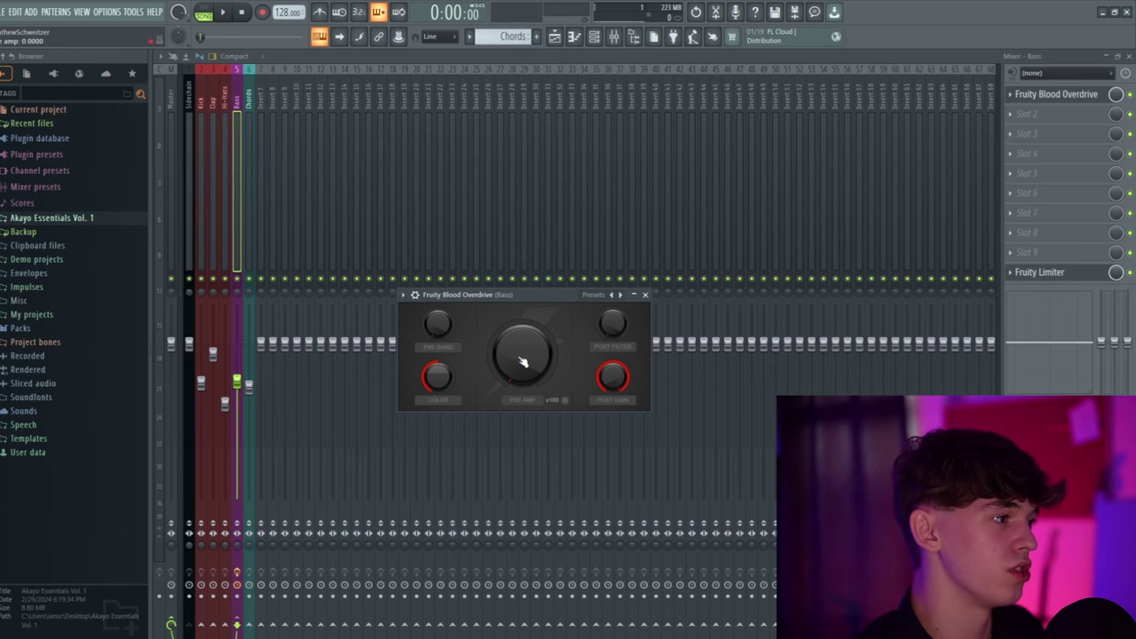
Step: Raise the Blood Overdrive preamp to about 0.33 and lower the Bass mixer fader while listening to the track
key(space)
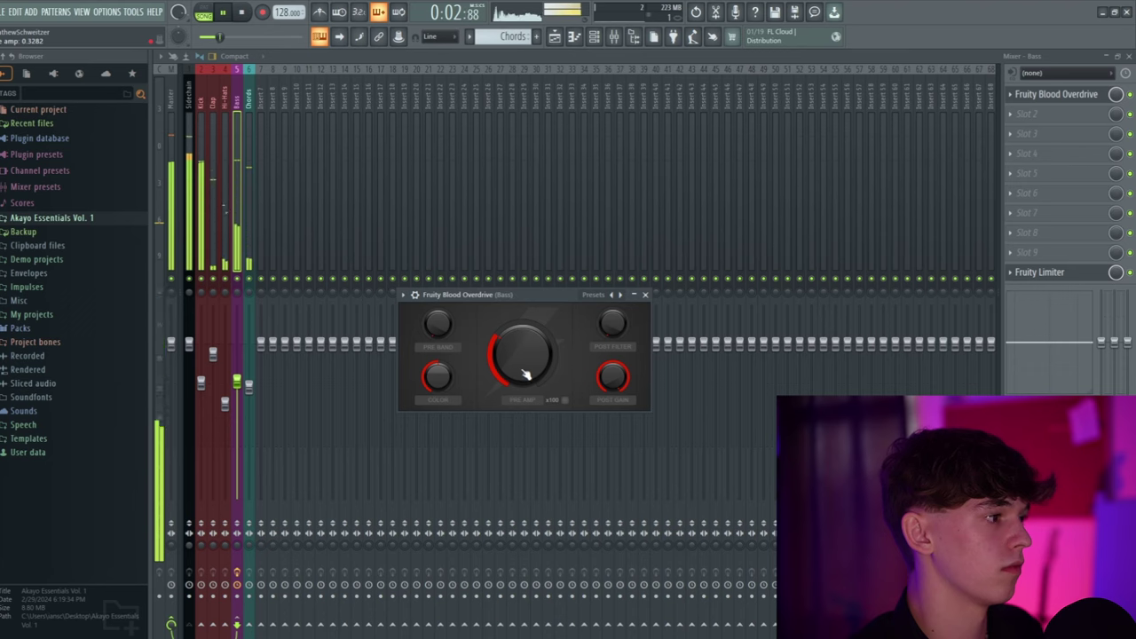
key(space)
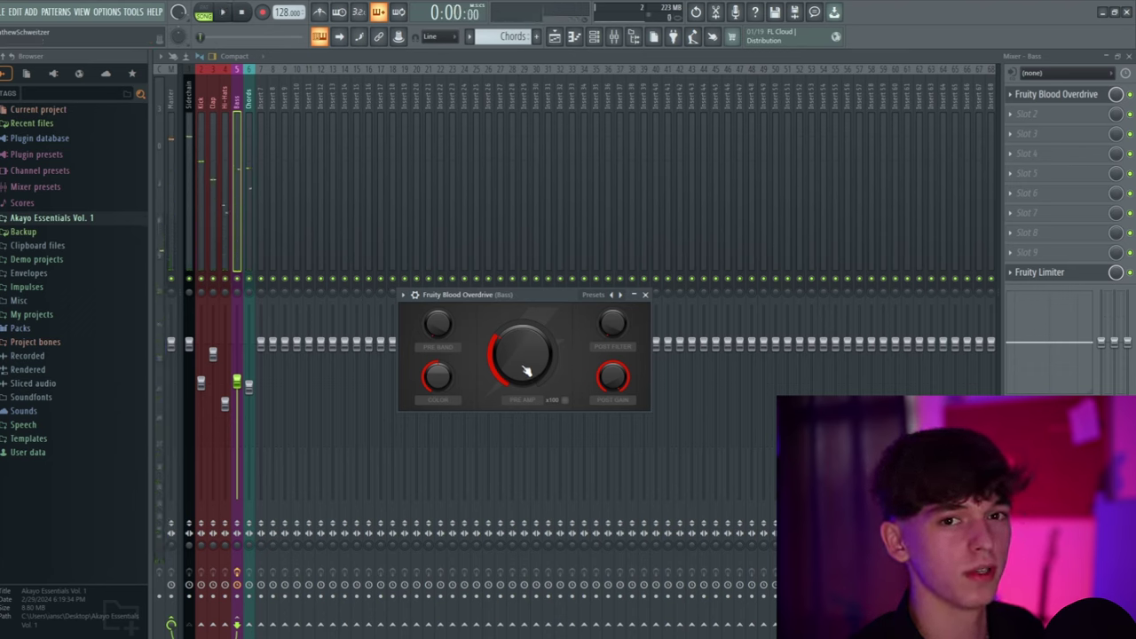
click(237, 381)
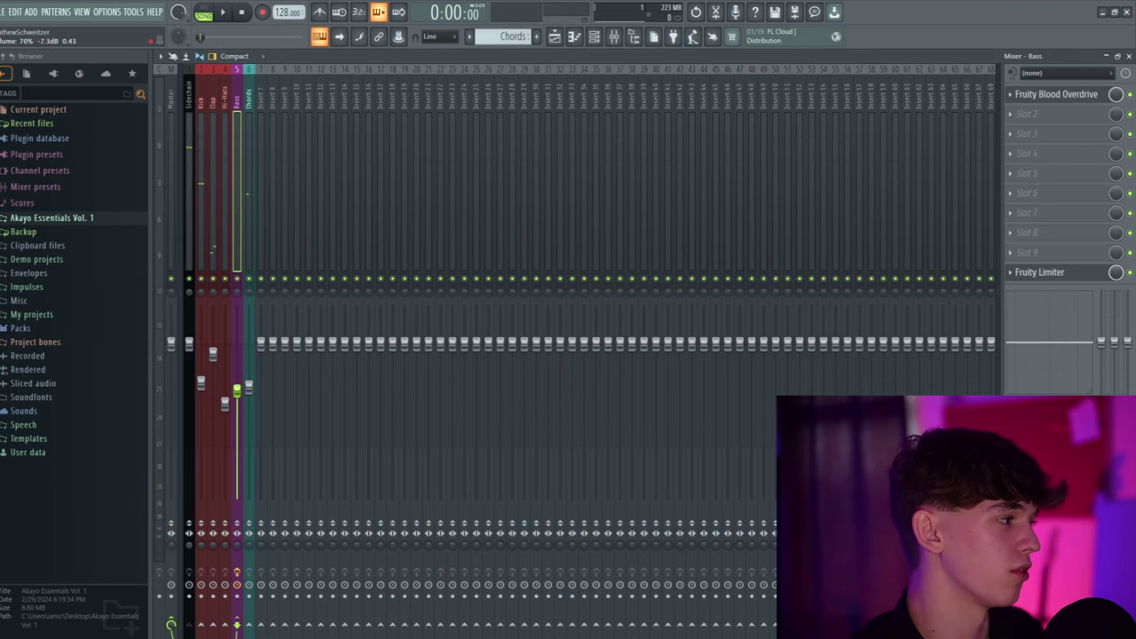
key(space)
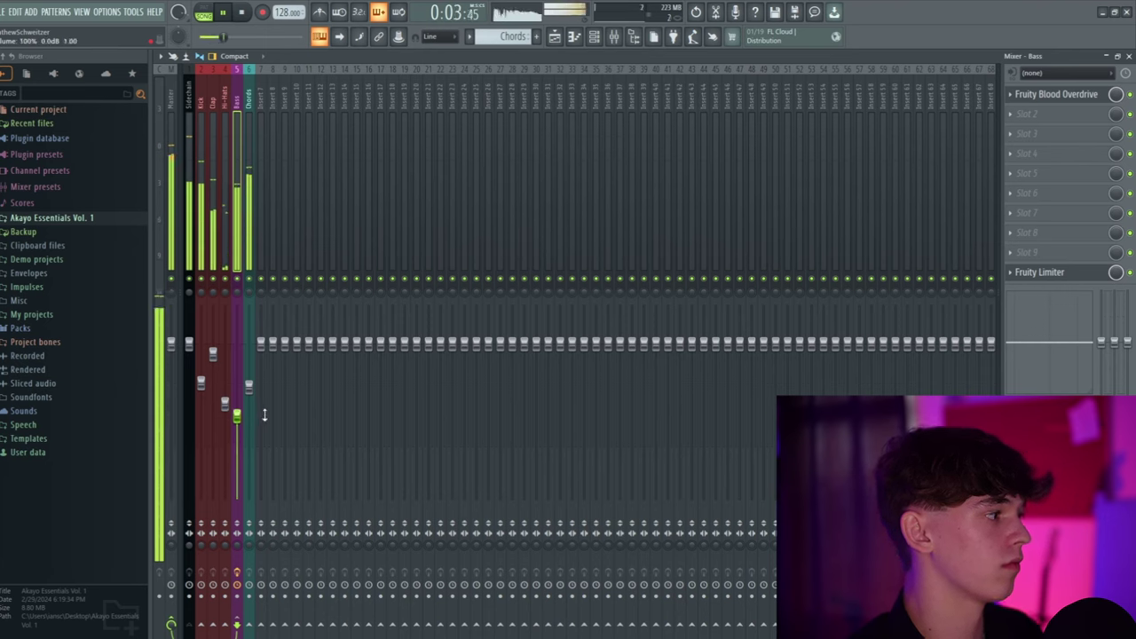
key(space)
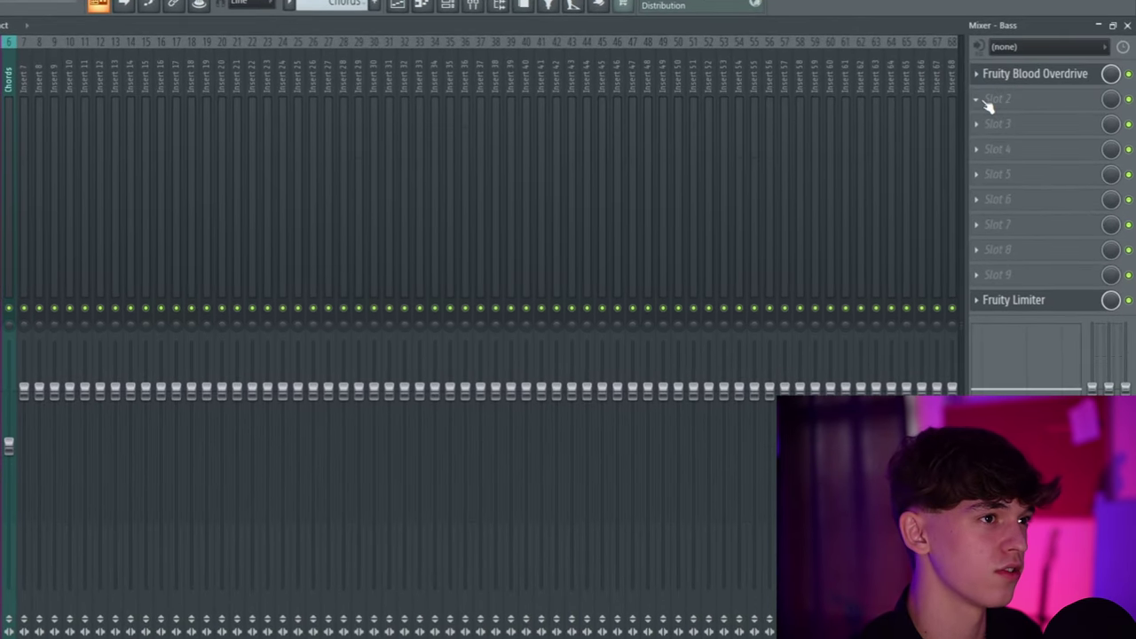
Step: Load Fruity Parametric EQ 2 in slot 2 of the Bass track and try cutting band 6 near 2.9 kHz
click(1029, 115)
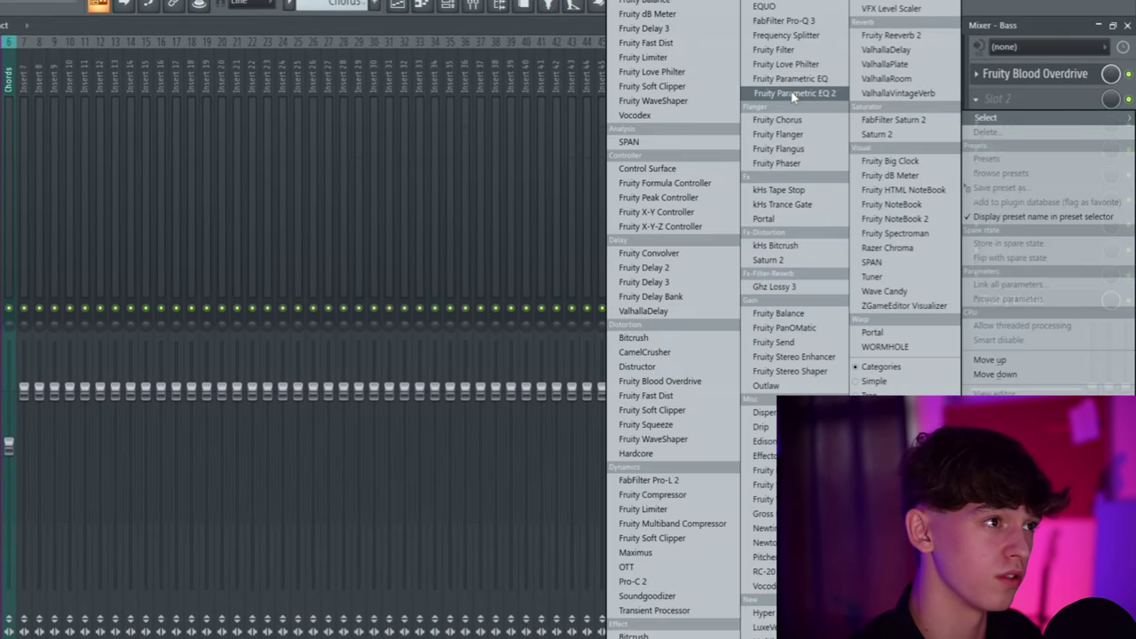
click(792, 96)
drag(345, 256, 398, 233)
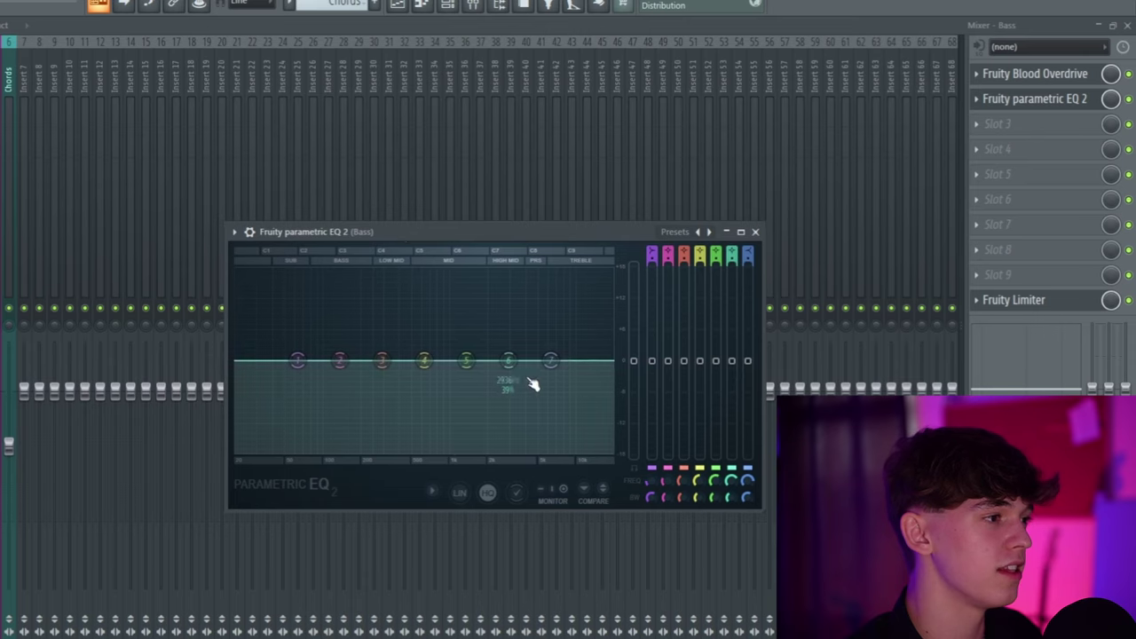
drag(509, 359, 512, 458)
key(space)
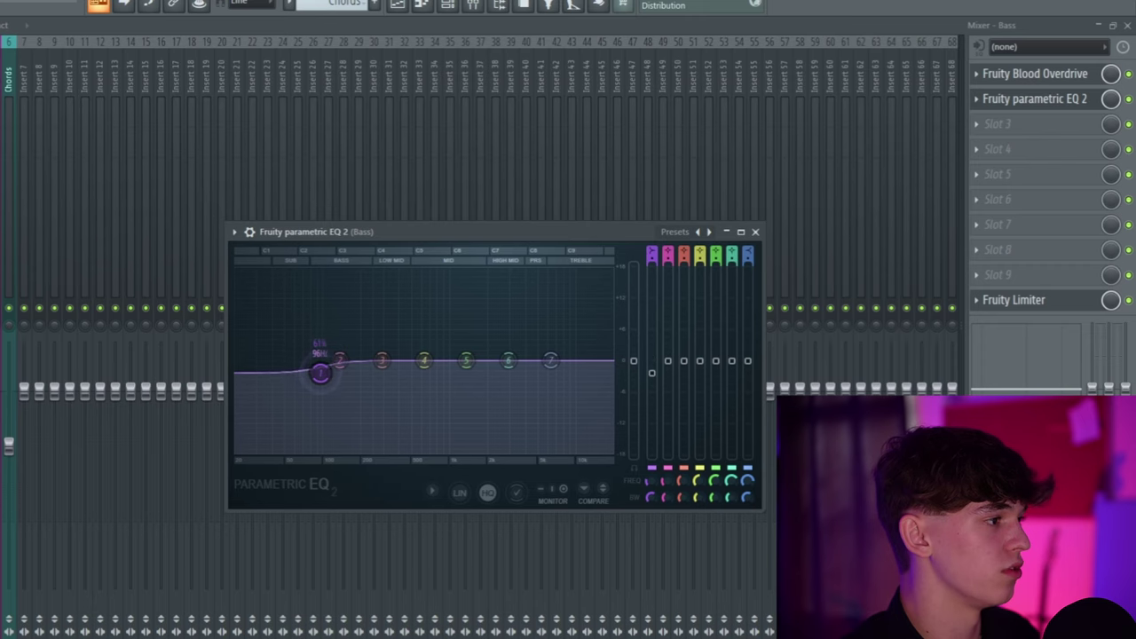
Step: Turn EQ band 1 into a steep high-pass filter at about 100 Hz and adjust its bandwidth
drag(321, 372, 321, 450)
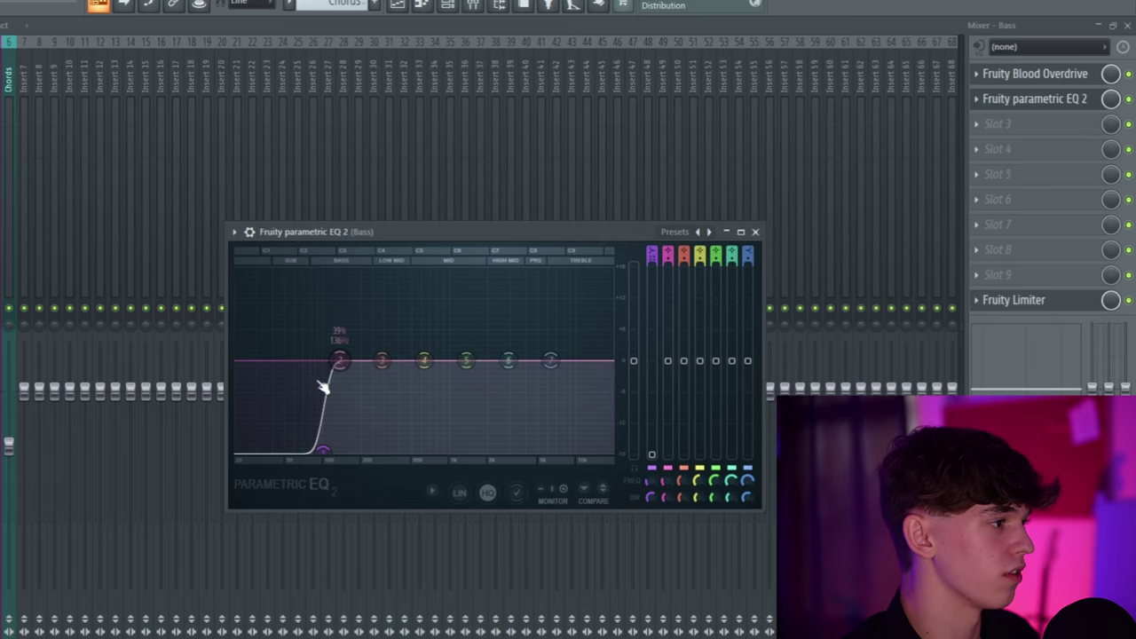
drag(323, 448, 322, 359)
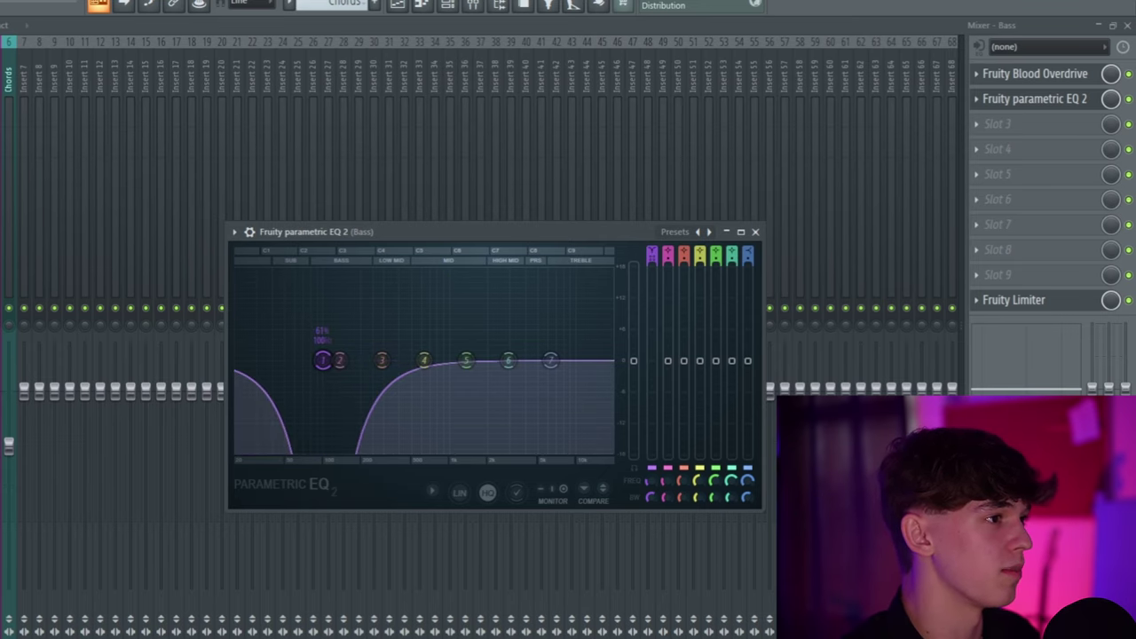
scroll(652, 254, down, 1)
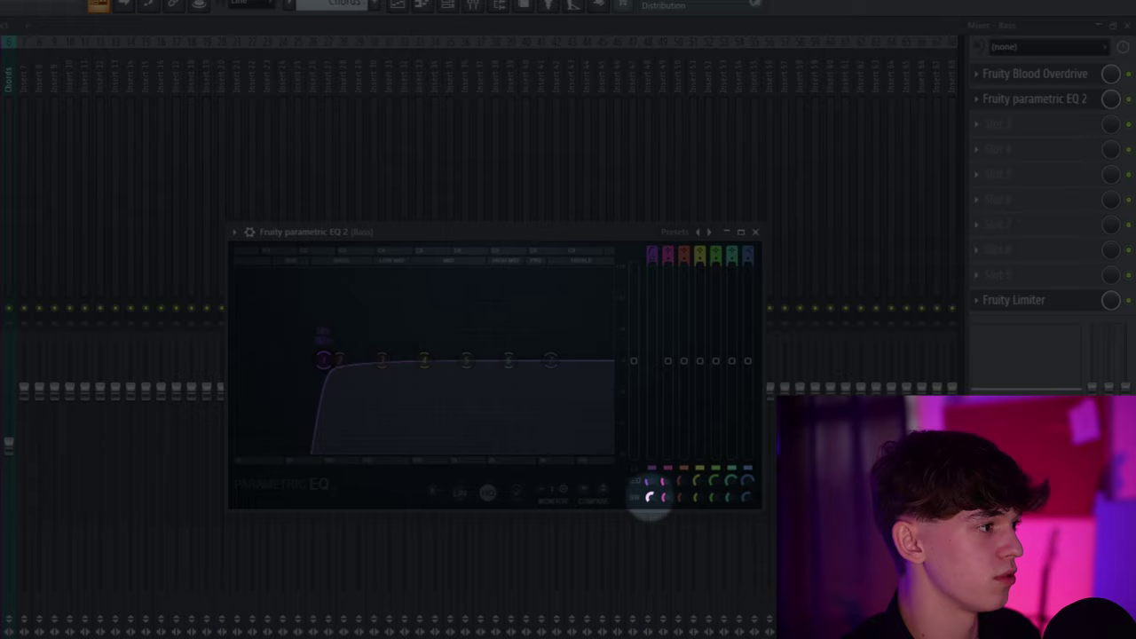
mouse_move(650, 497)
mouse_down()
mouse_move(651, 510)
mouse_move(651, 483)
mouse_up()
right_click(648, 499)
click(675, 509)
Step: Play the track and nudge the cutoff of the Bass high-pass filter slightly higher
key(space)
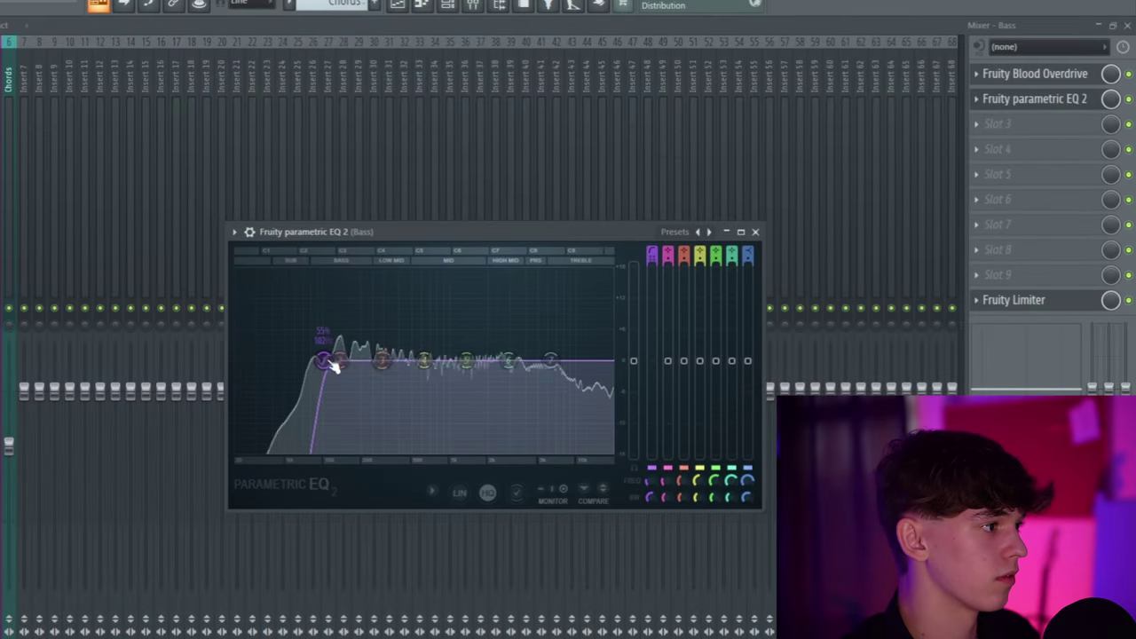
drag(324, 360, 325, 360)
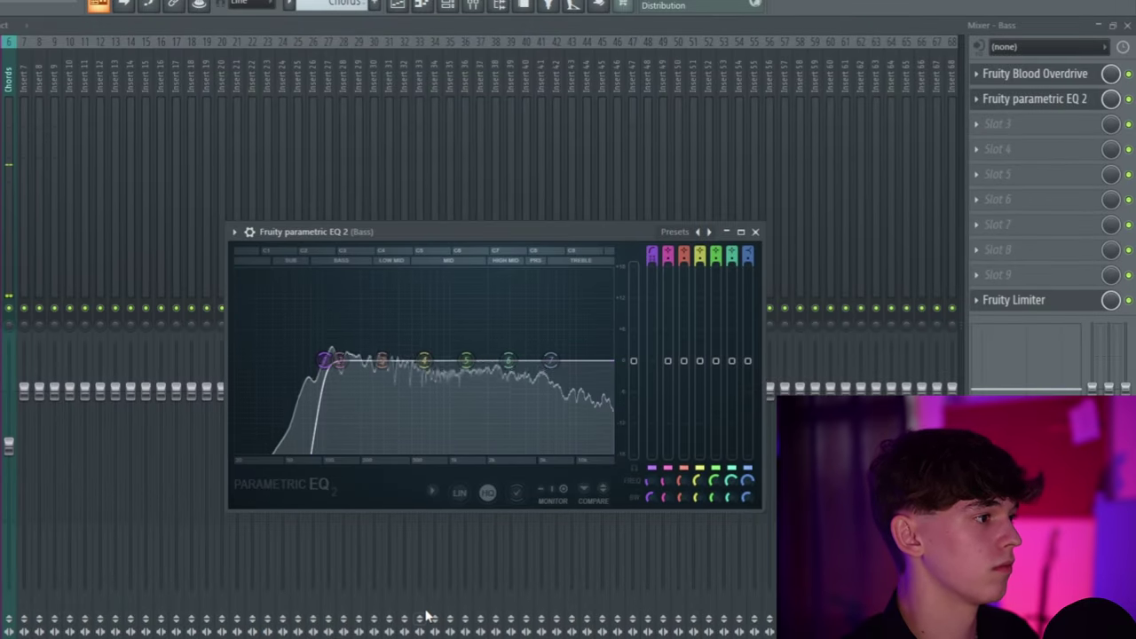
key(space)
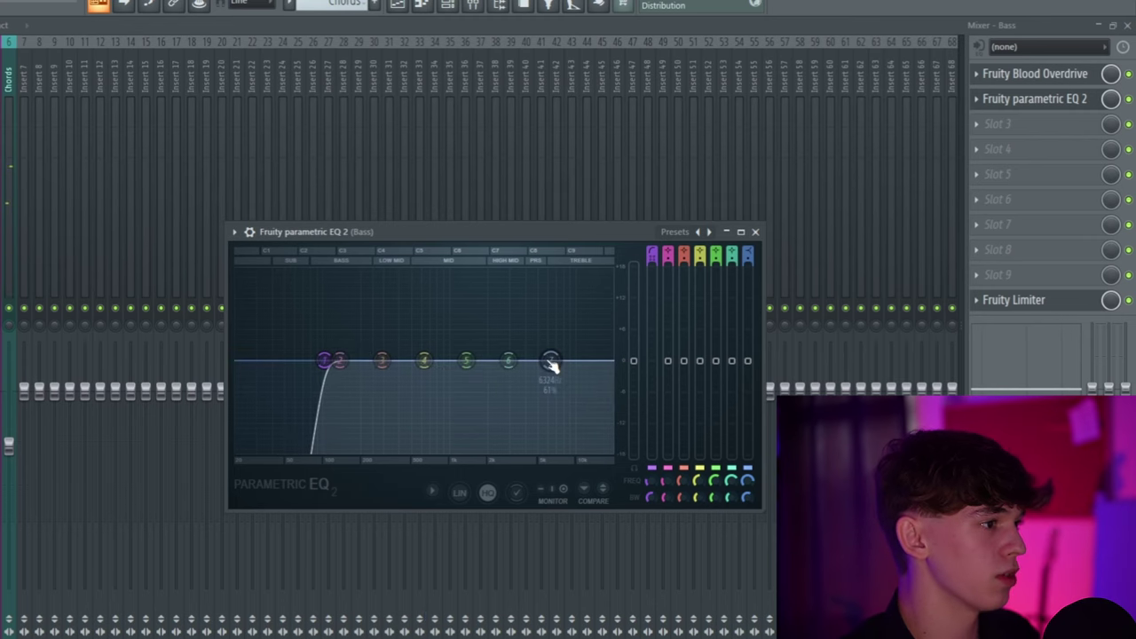
Step: Pull Bass EQ band 7 fully down to roll off the highs and dip band 5 in the mids while checking playback
drag(516, 405, 532, 451)
key(space)
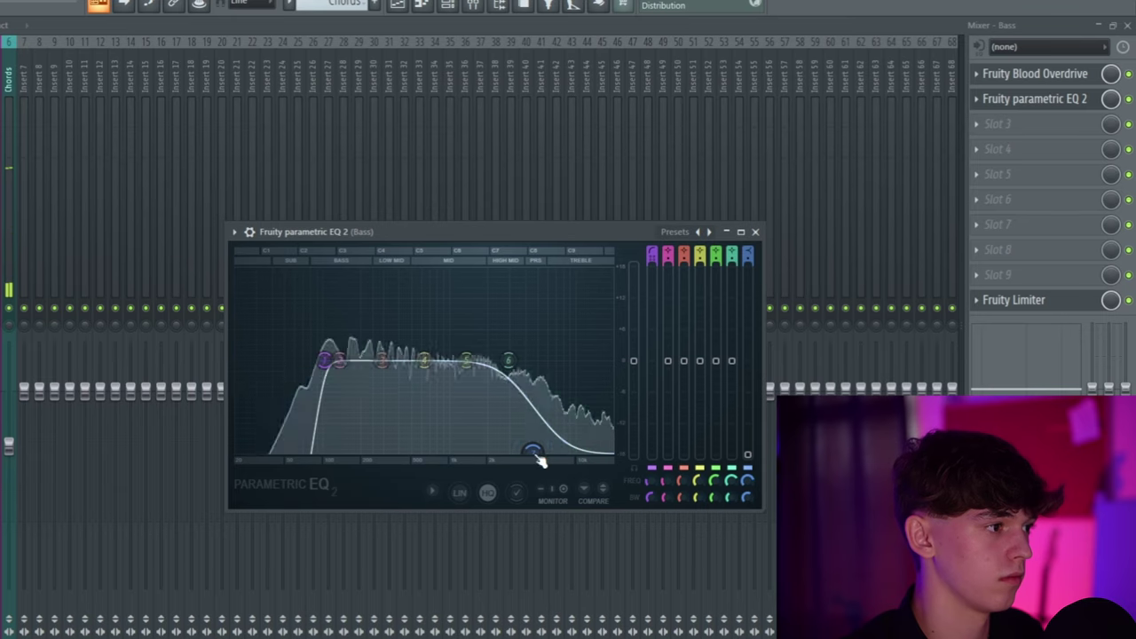
key(space)
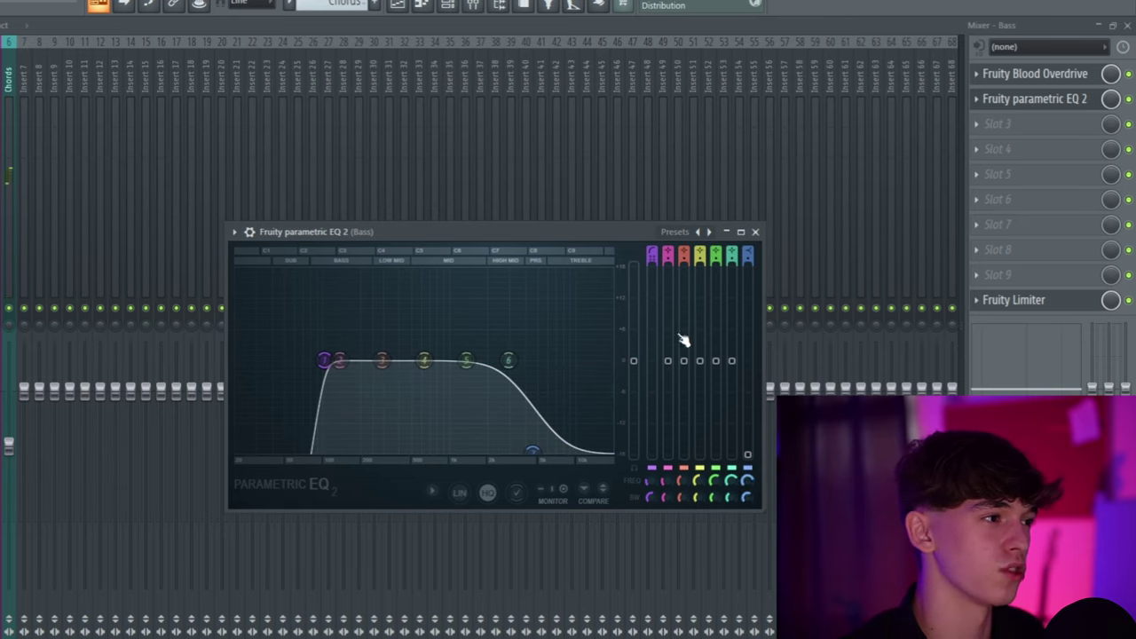
drag(466, 361, 446, 377)
key(space)
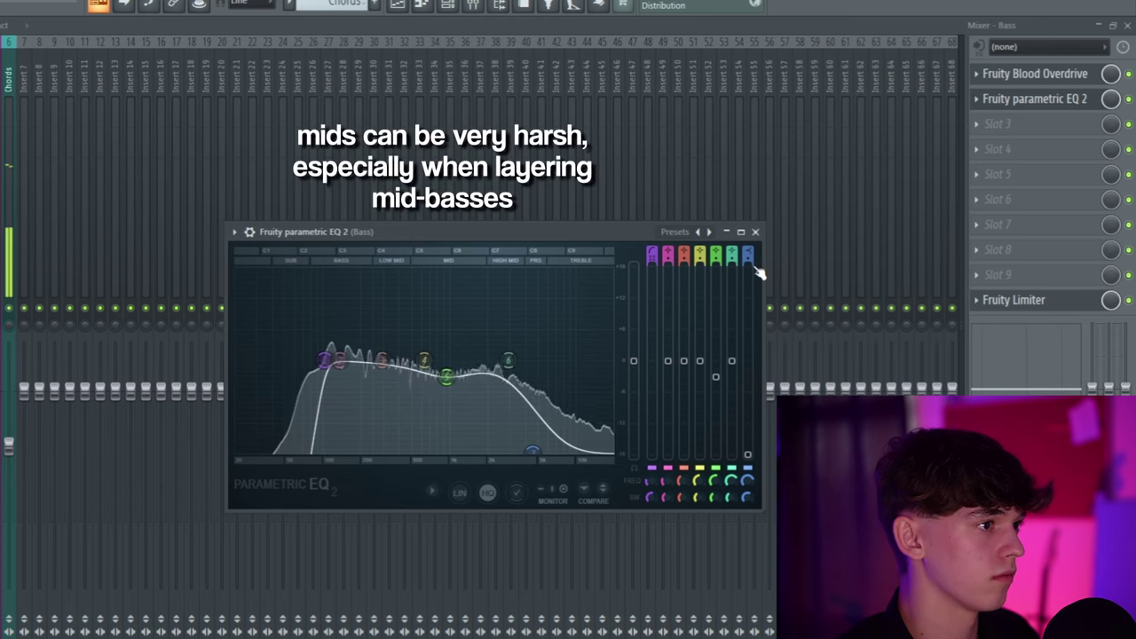
Step: Turn Bass EQ band 7 into a steep low-pass filter, and dip band 6 near 2.8 kHz and band 3 slightly
drag(751, 251, 751, 247)
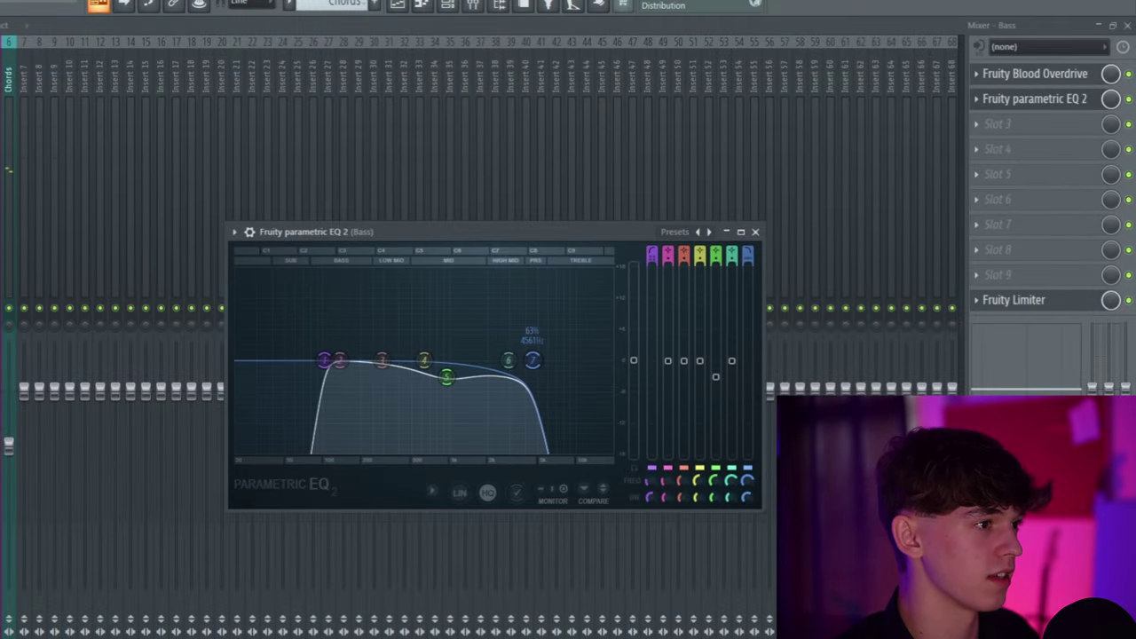
drag(532, 359, 531, 359)
drag(509, 360, 532, 402)
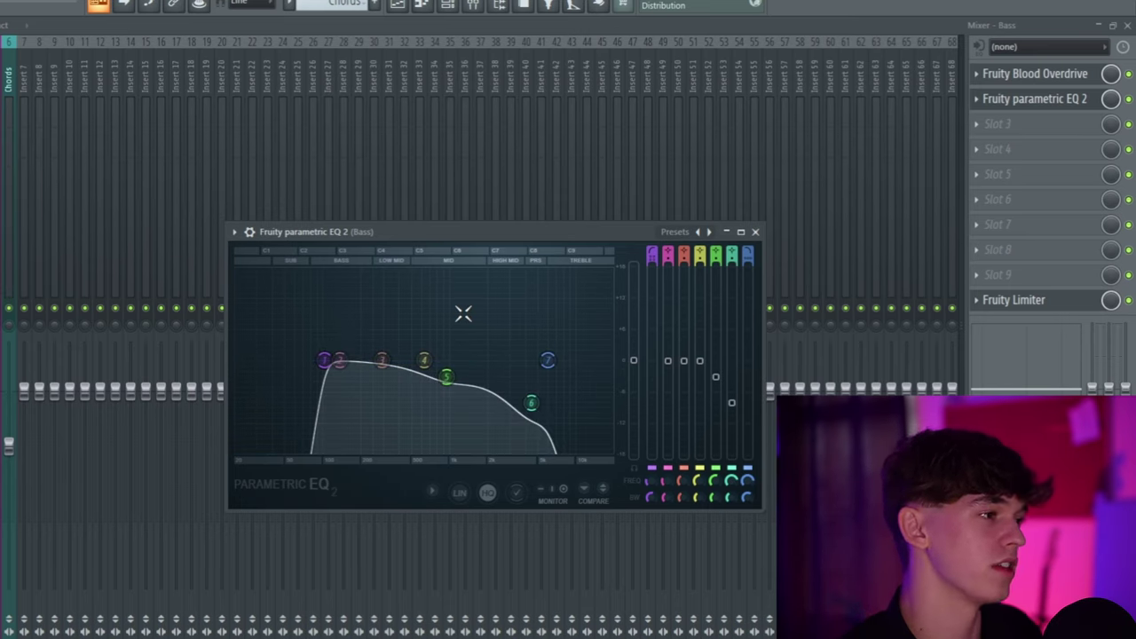
key(space)
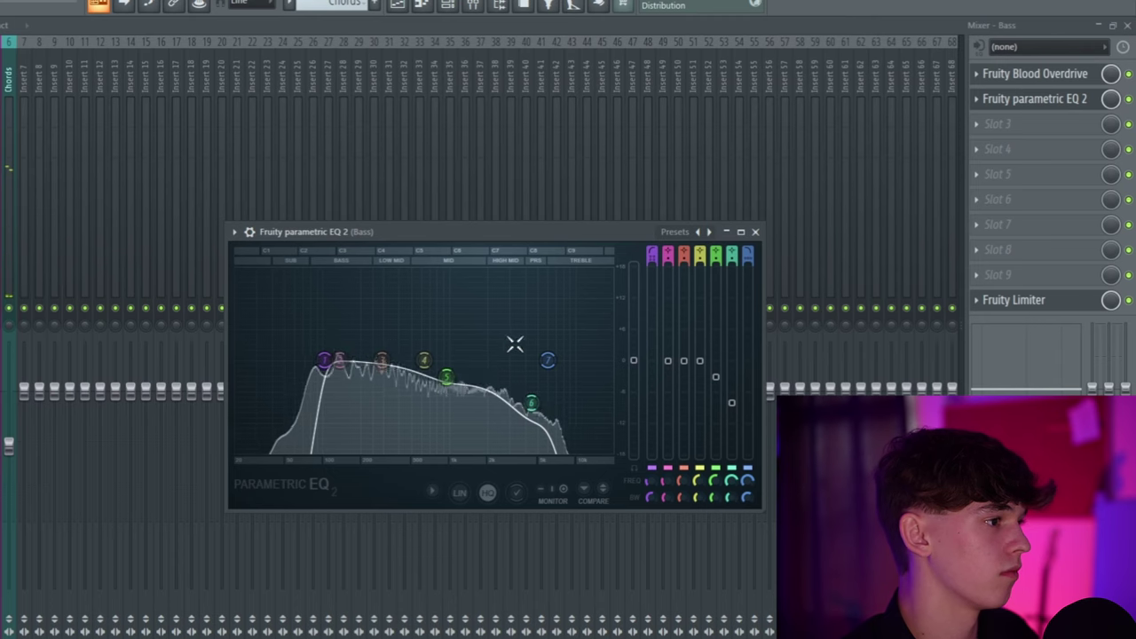
drag(531, 402, 507, 377)
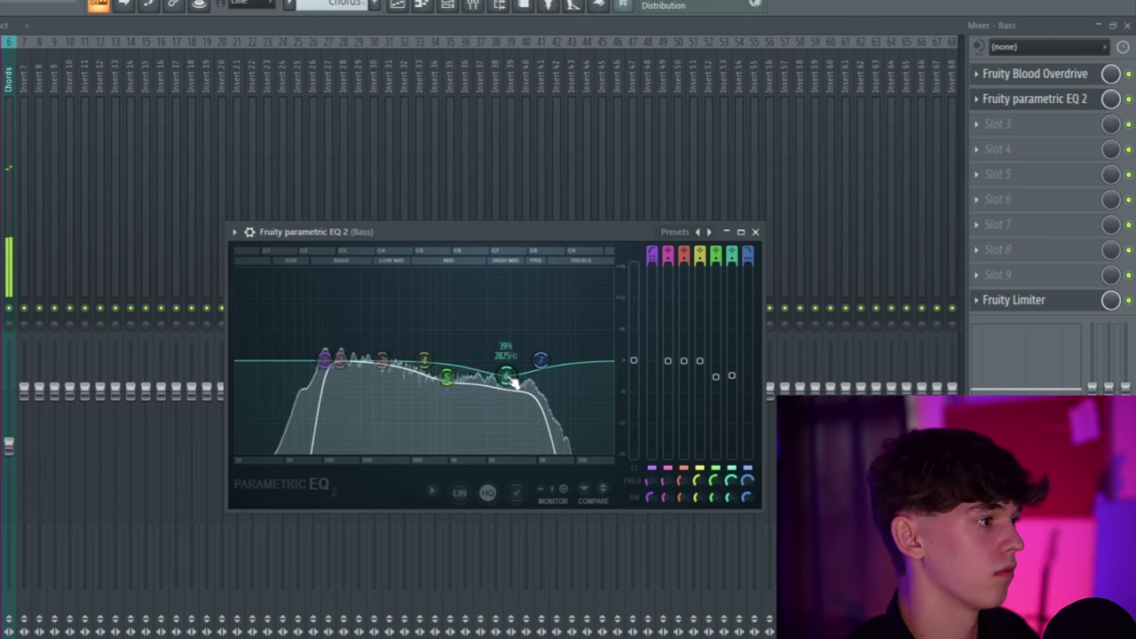
drag(382, 361, 377, 371)
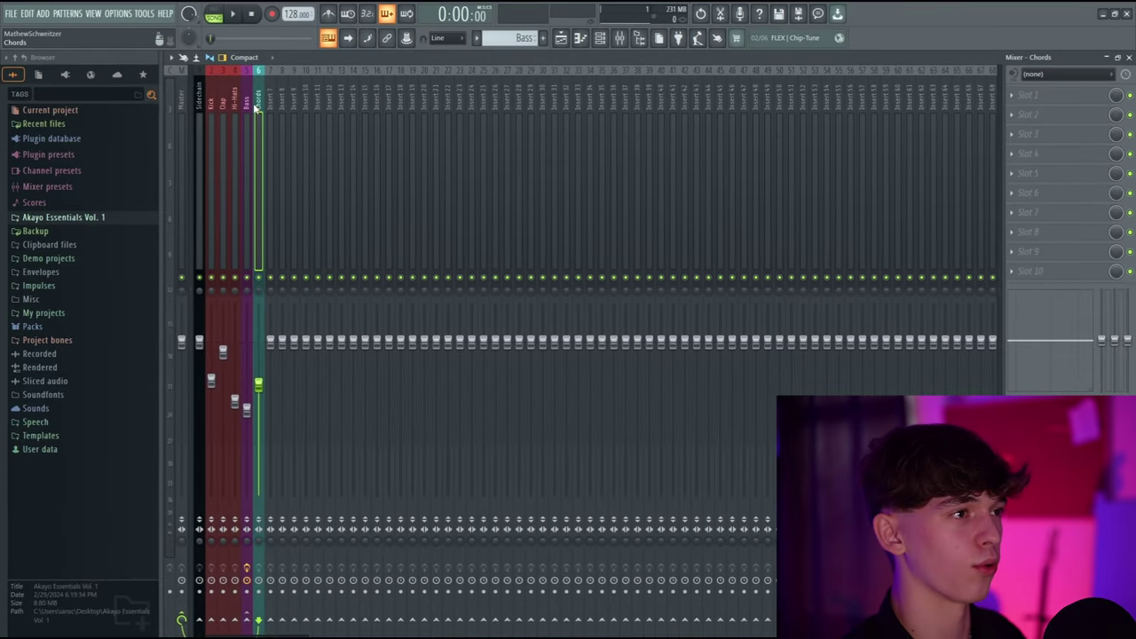
Step: Load Fruity Blood Overdrive in slot 1 of the Chords track and adjust its post gain while listening
click(1060, 94)
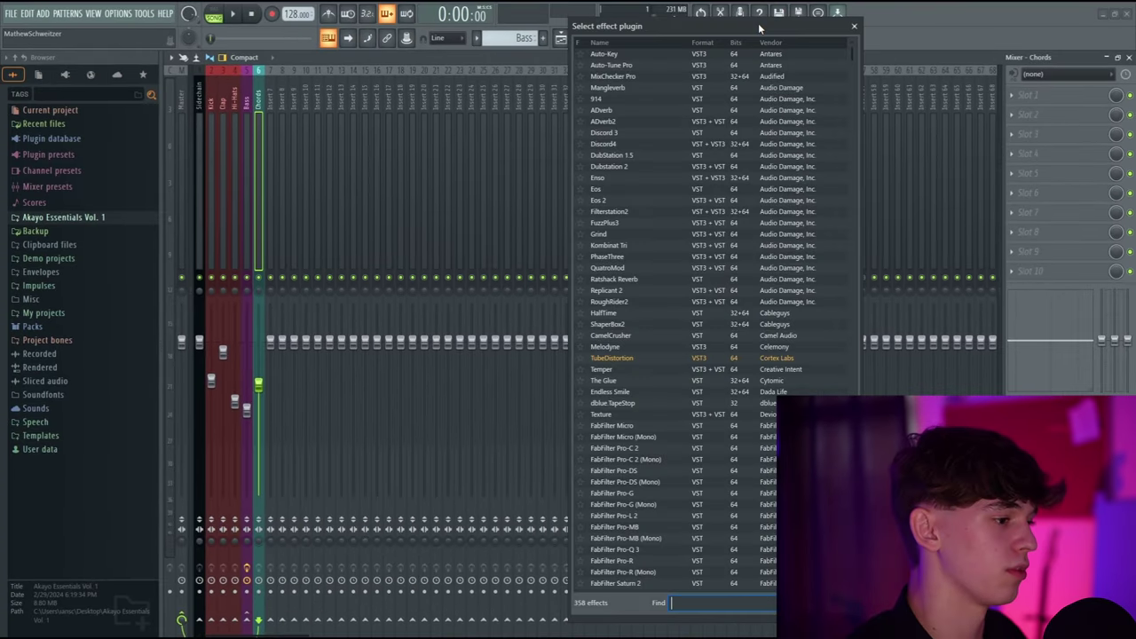
text(blood)
key(Return)
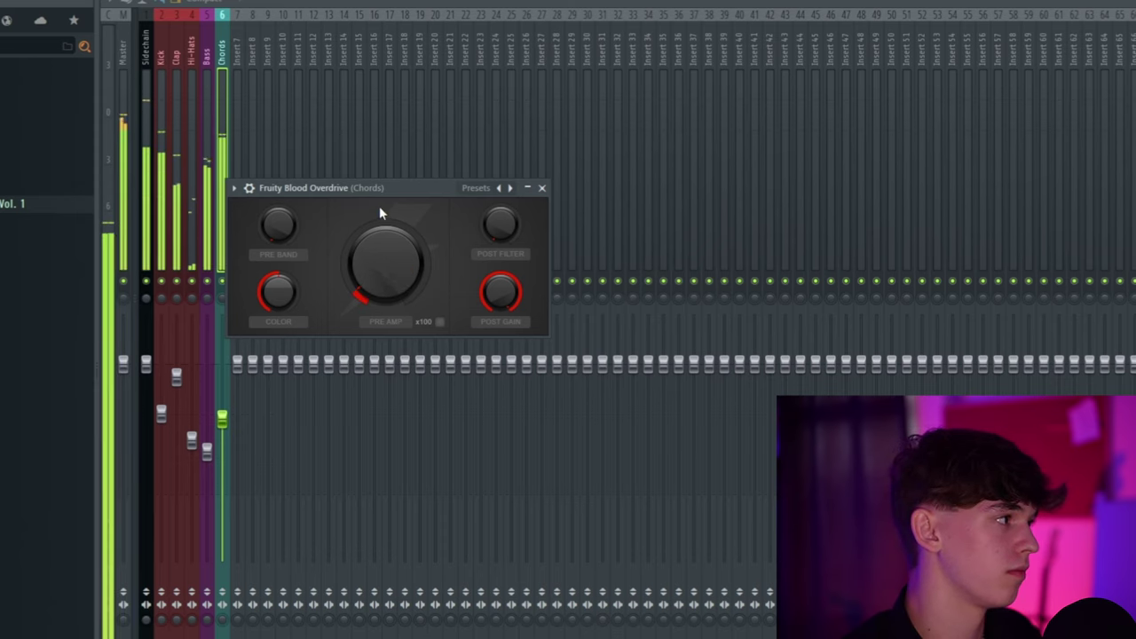
drag(448, 211, 677, 334)
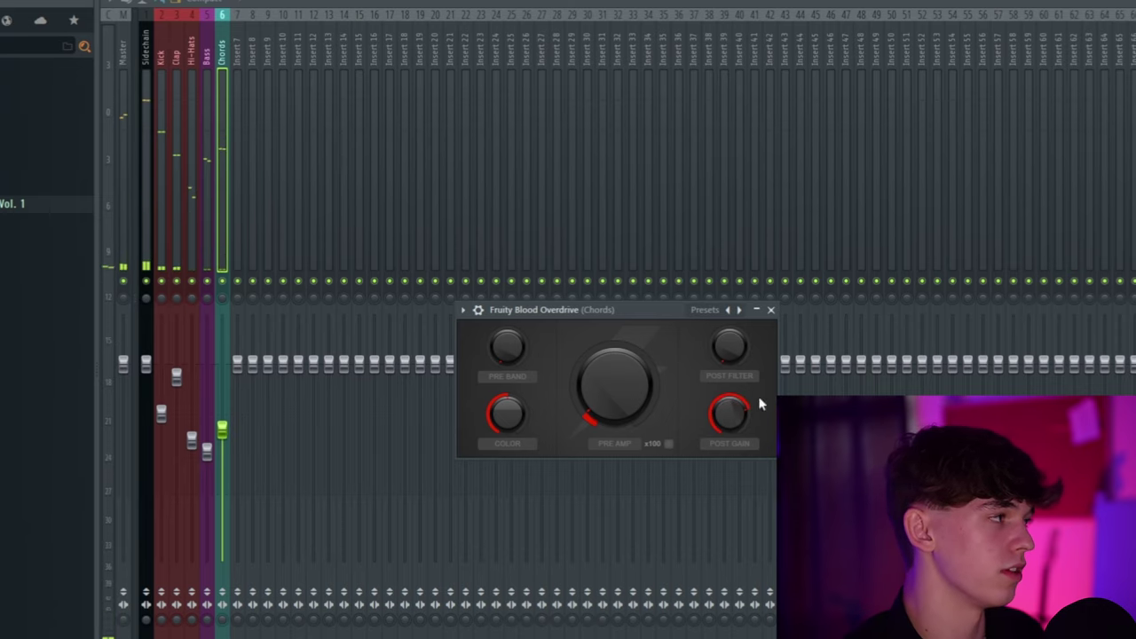
click(733, 427)
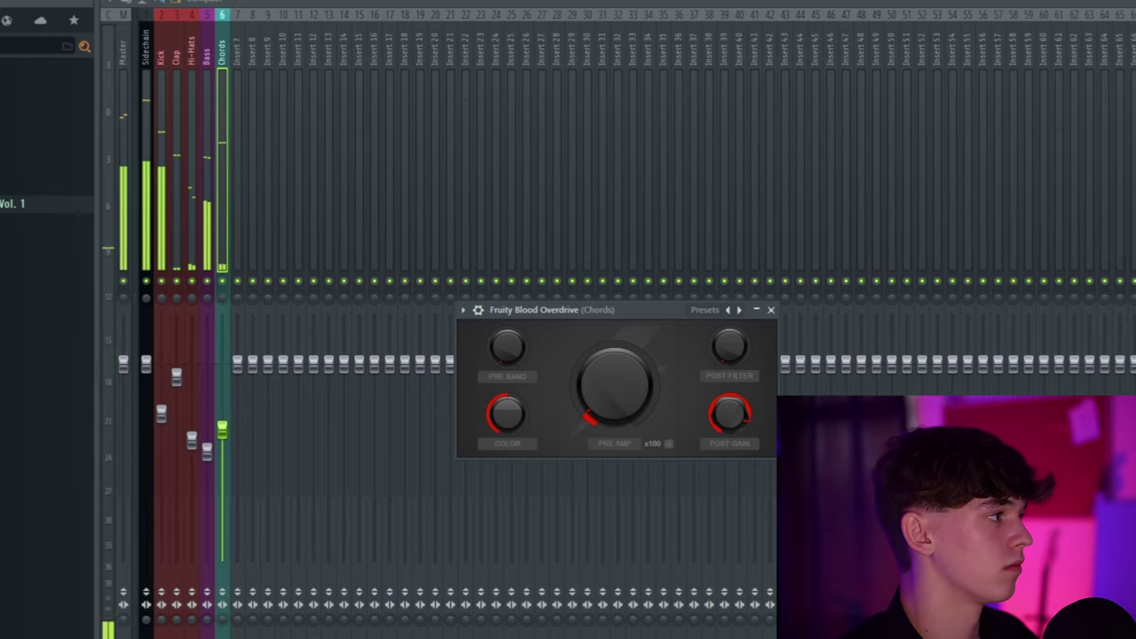
click(733, 427)
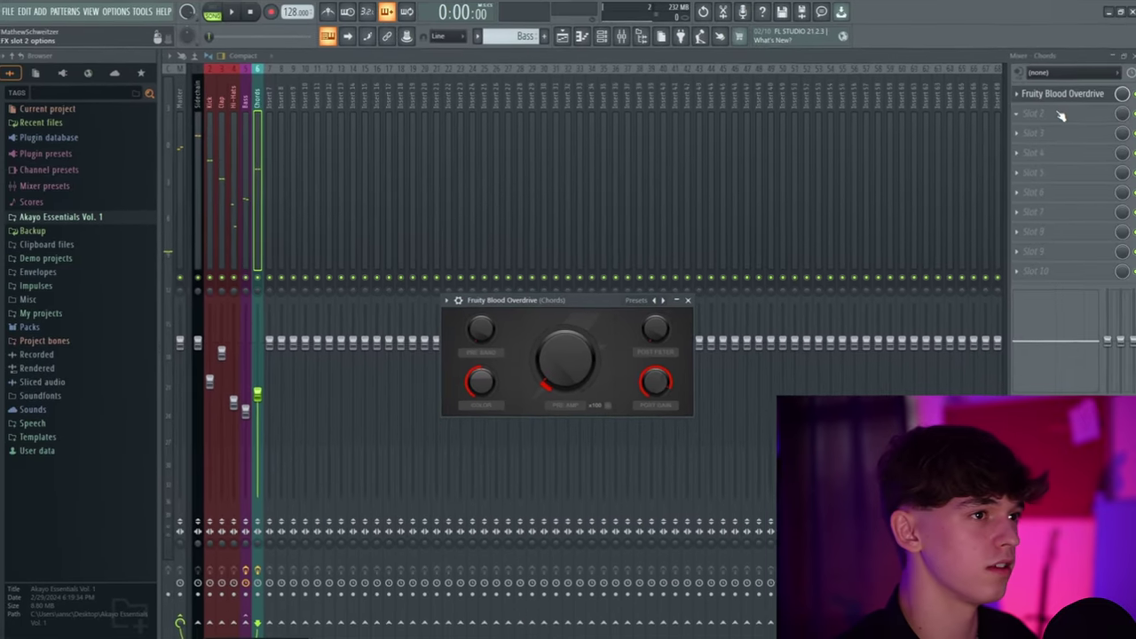
Step: Load Fruity Parametric EQ 2 in slot 2 of the Chords track and pull band 1 fully down near 170 Hz
click(1059, 114)
click(882, 109)
key(space)
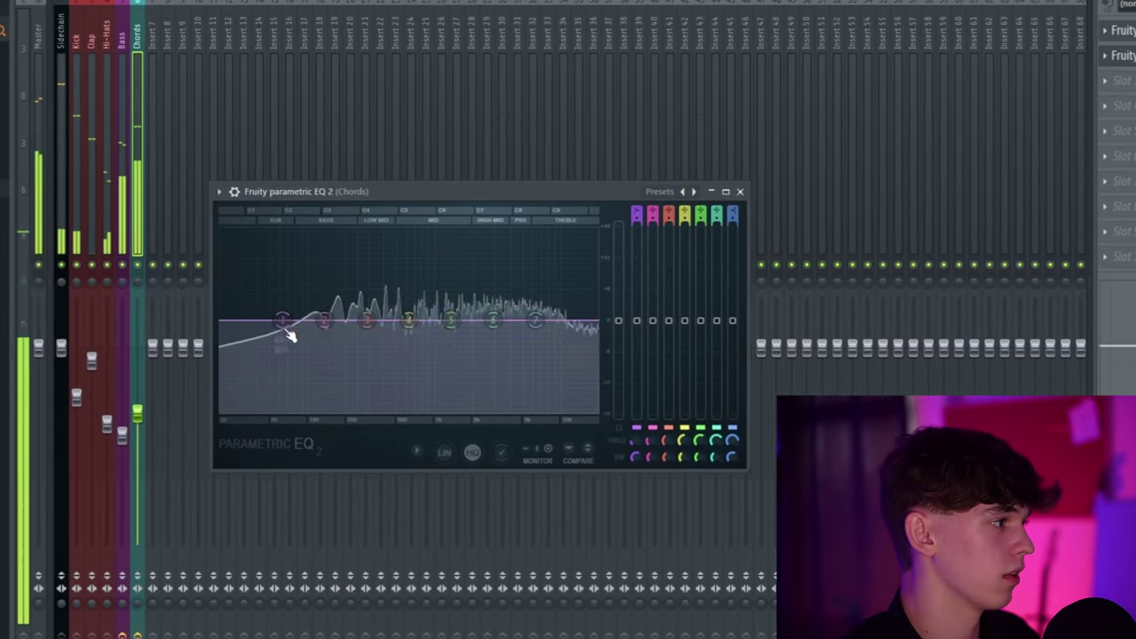
drag(307, 321, 343, 408)
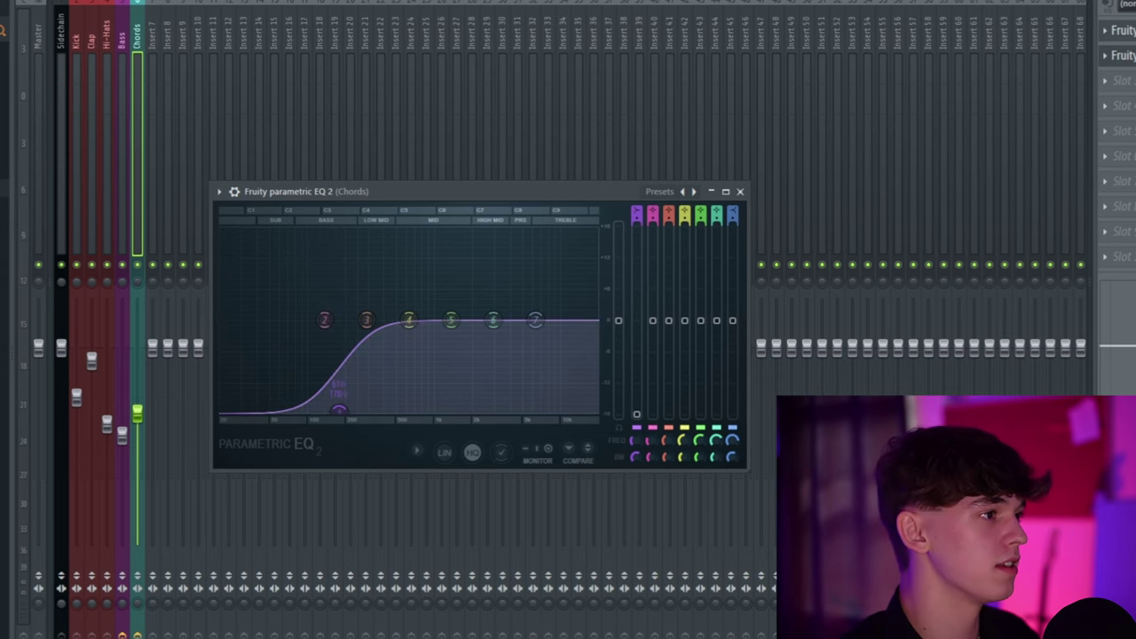
Step: Turn Chords EQ band 1 into a steep high-pass filter, try cutoffs up to 600 Hz, and settle at about 200 Hz
drag(338, 410, 338, 320)
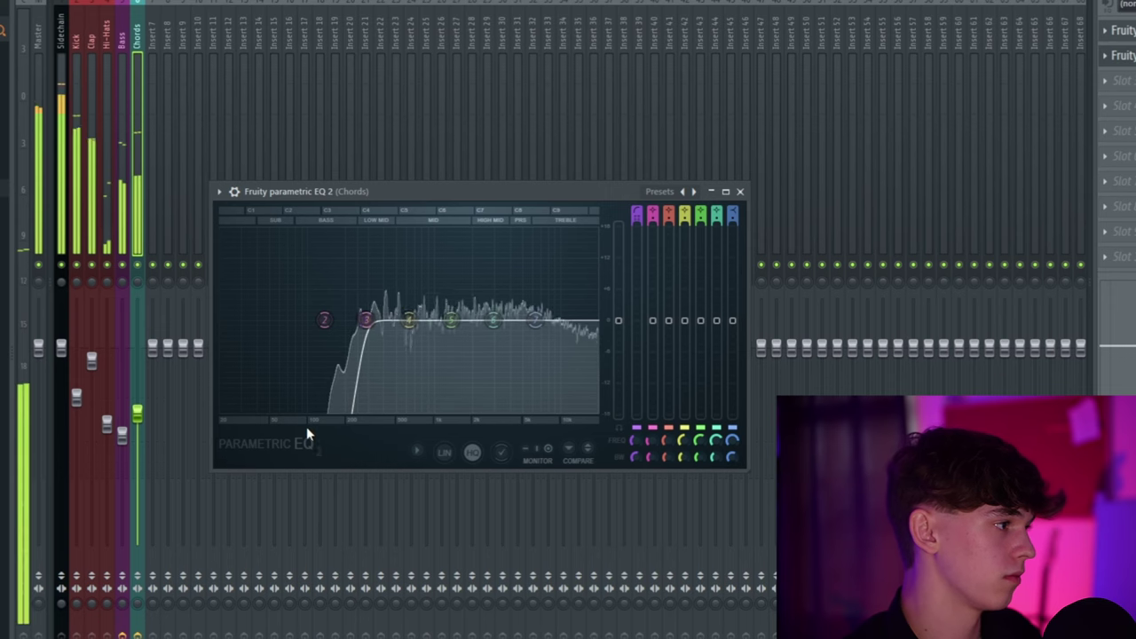
mouse_move(356, 319)
mouse_down()
mouse_move(342, 319)
mouse_move(355, 319)
mouse_up()
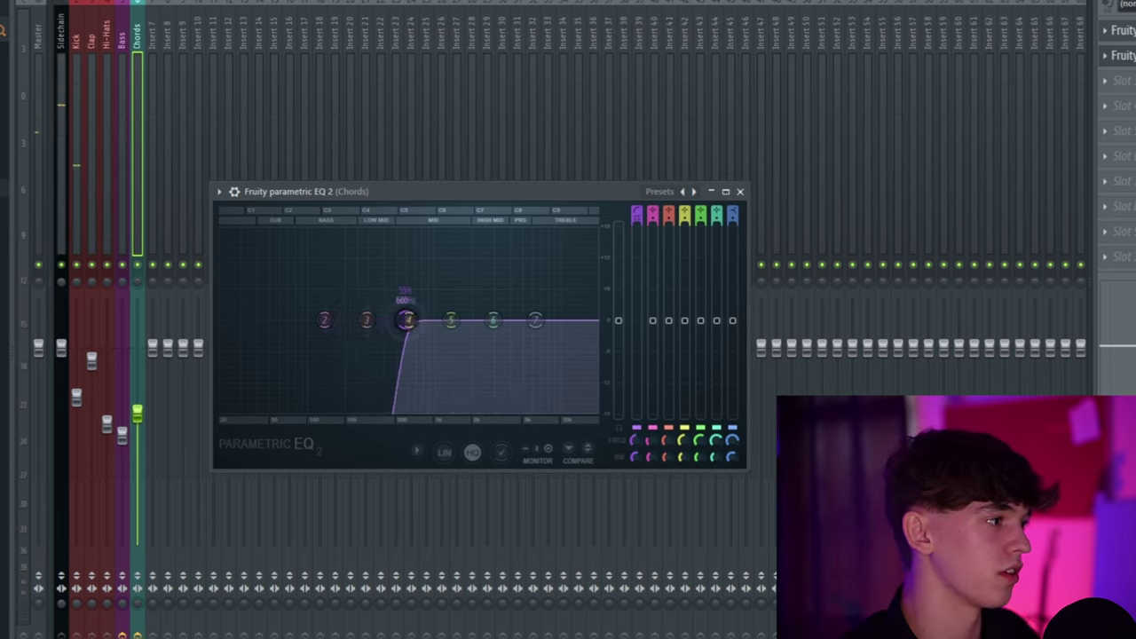
key(space)
drag(409, 319, 391, 319)
key(space)
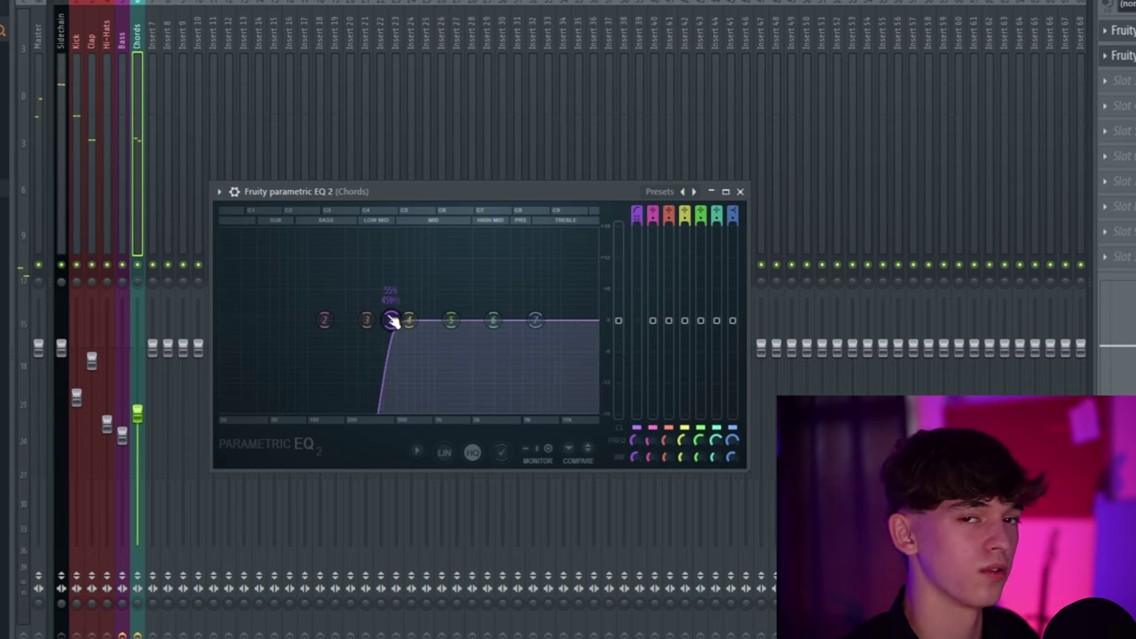
key(space)
drag(391, 320, 348, 319)
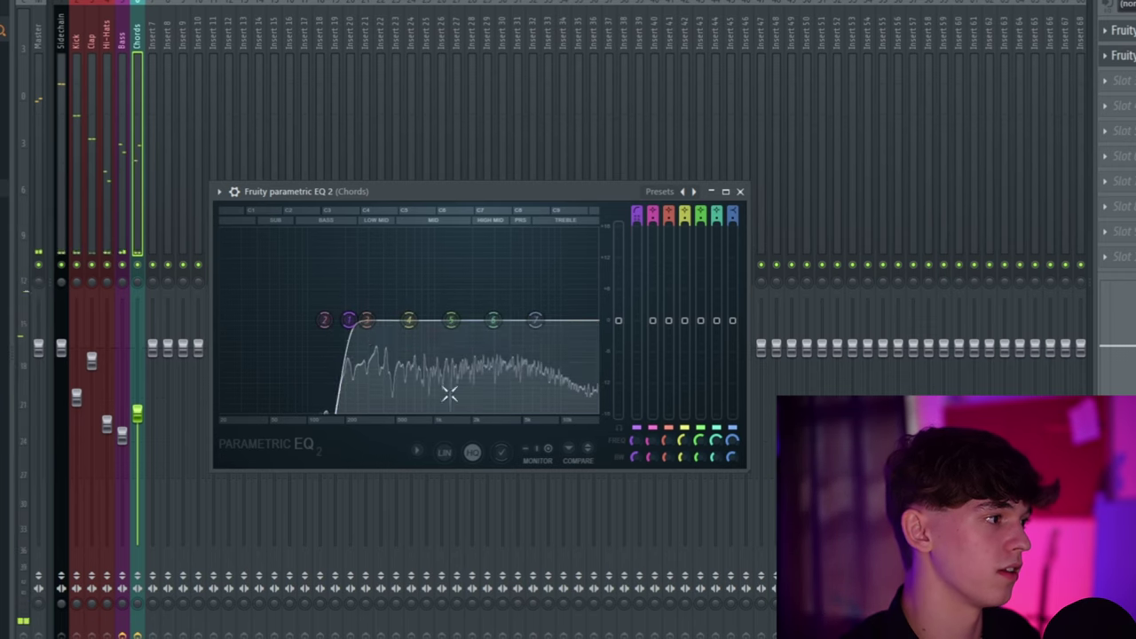
Step: Dip bands 5 and 6 of the Chords EQ slightly, with band 6 narrowed at about 3.5 kHz
drag(451, 319, 506, 295)
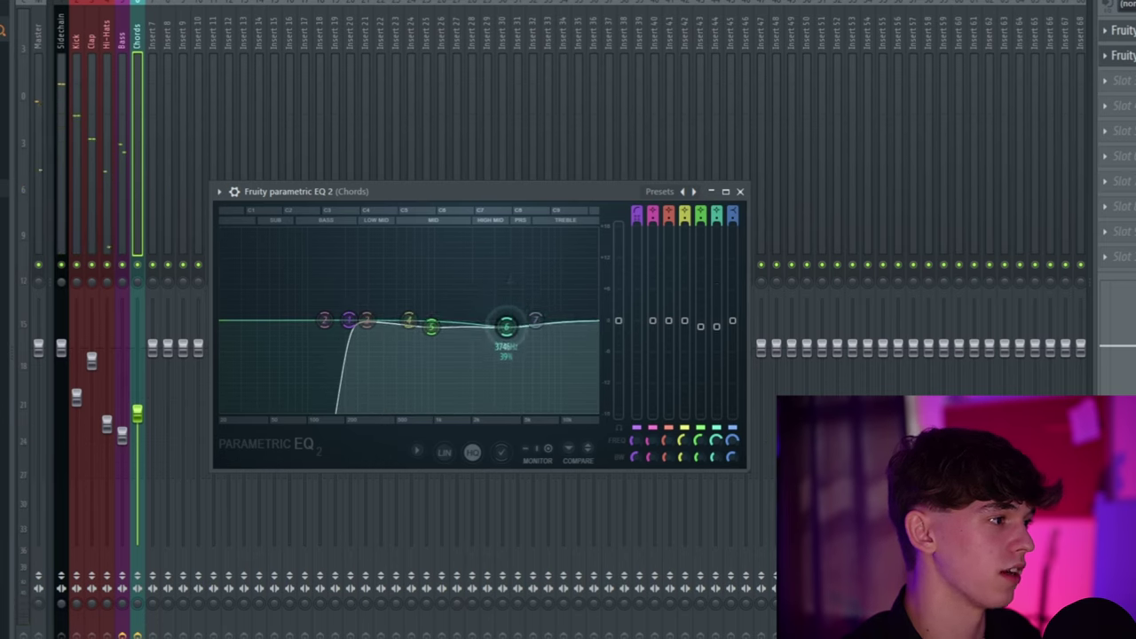
key(space)
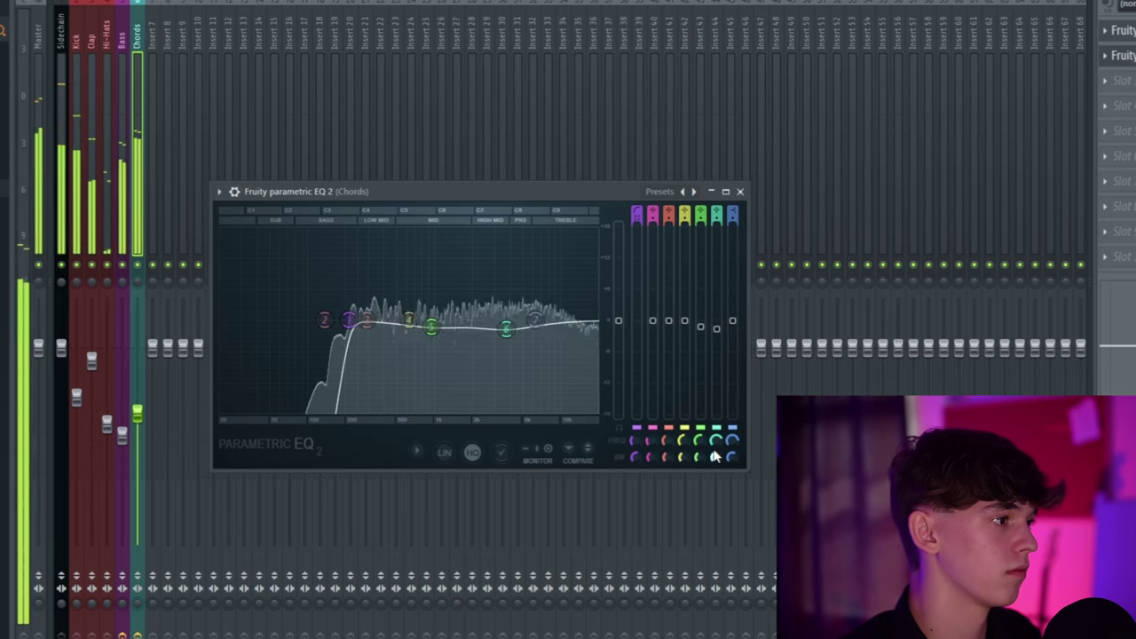
drag(505, 328, 502, 328)
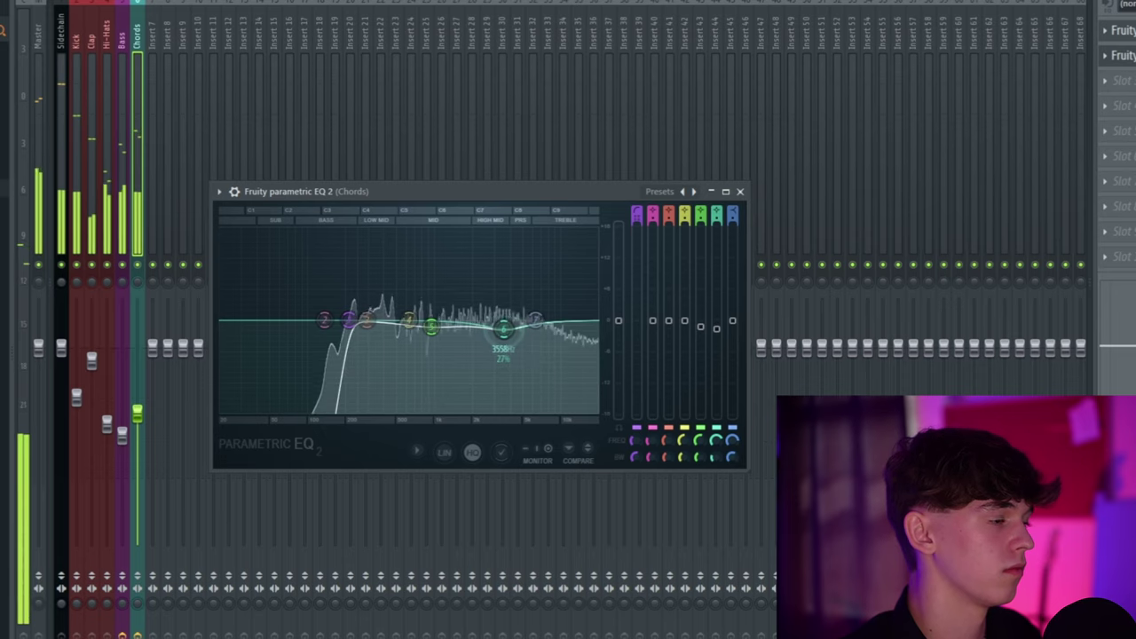
key(space)
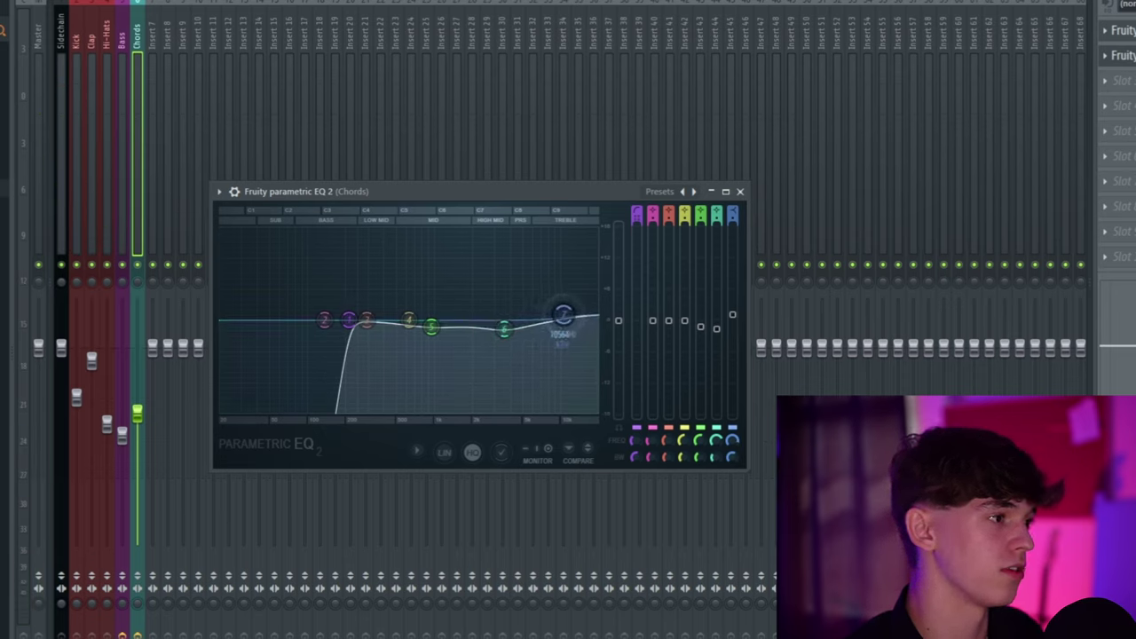
Step: Boost band 7 of the Chords EQ slightly as a high shelf near 10 kHz while listening
drag(561, 309, 557, 307)
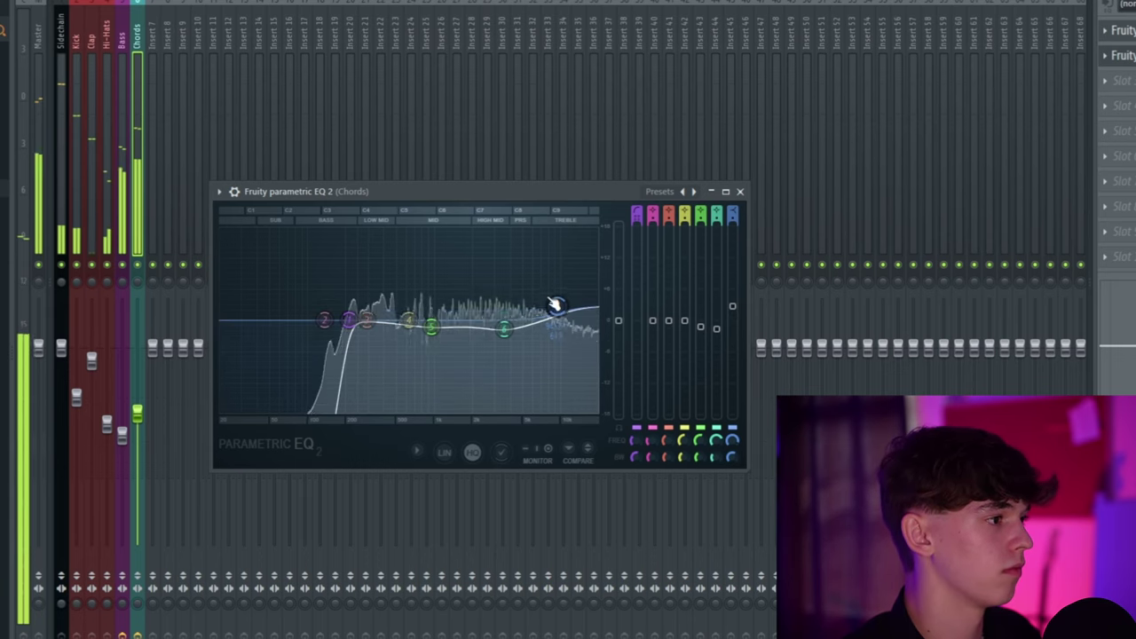
drag(486, 192, 520, 162)
key(space)
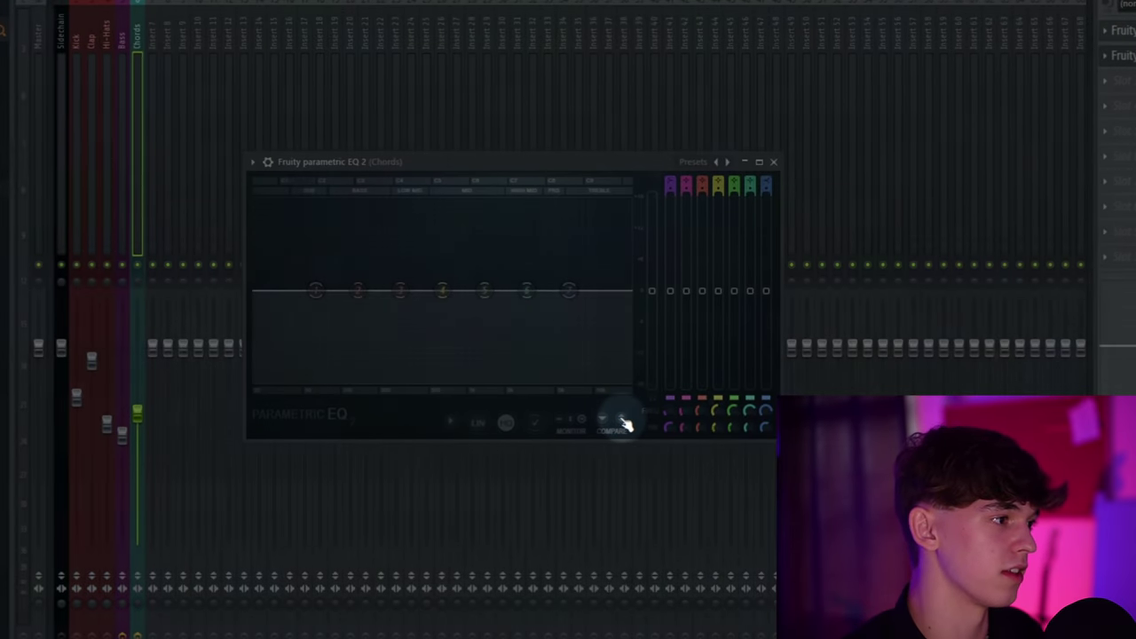
Step: Play the track and compare the edited Chords EQ curve with its flat state
key(space)
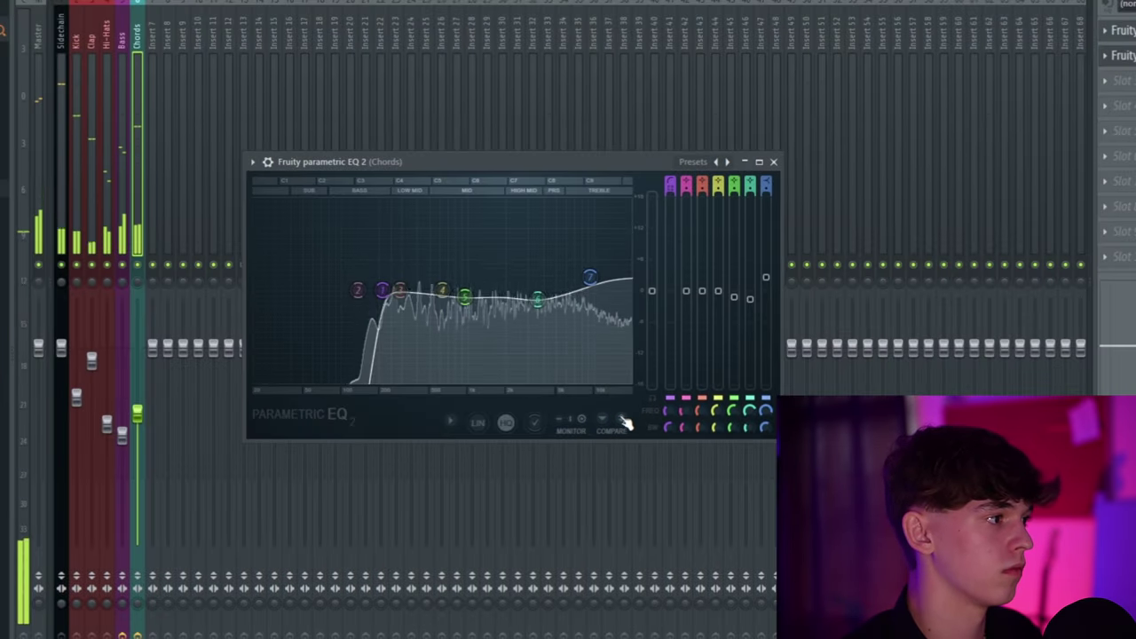
click(626, 423)
click(625, 423)
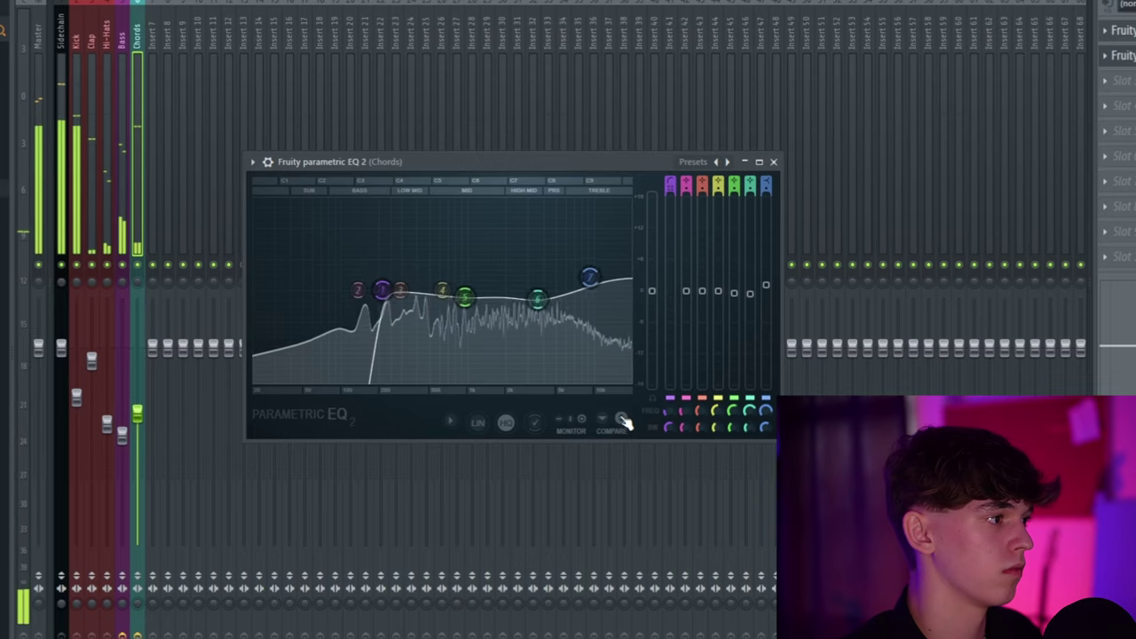
click(626, 423)
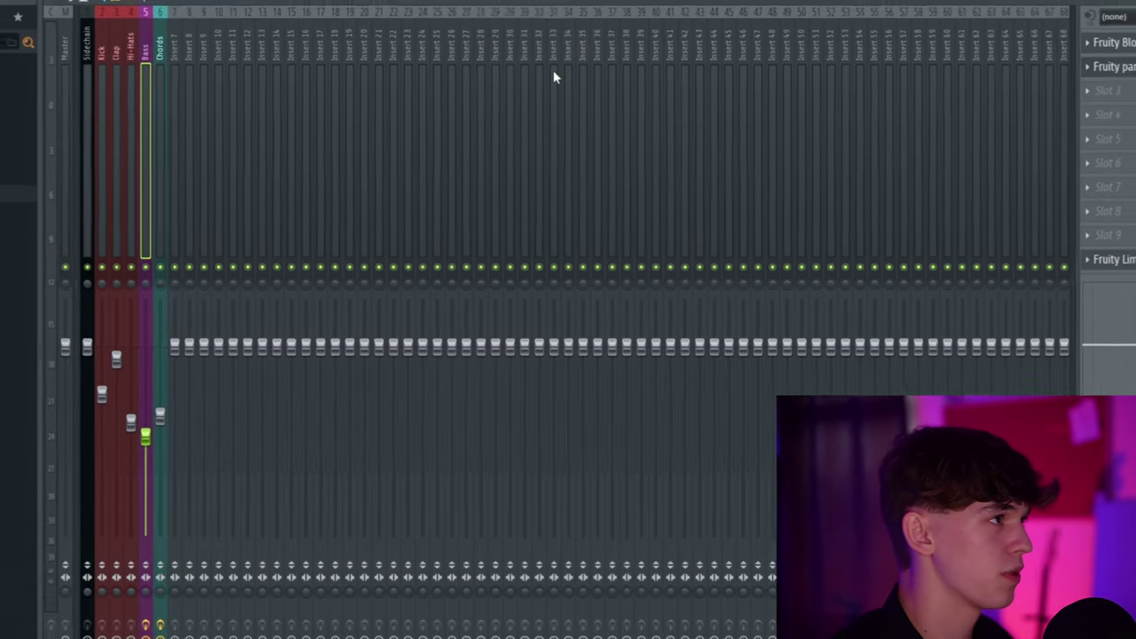
Step: Duplicate all the playlist clips of the first eight bars into bars 9 to 16
key(F5)
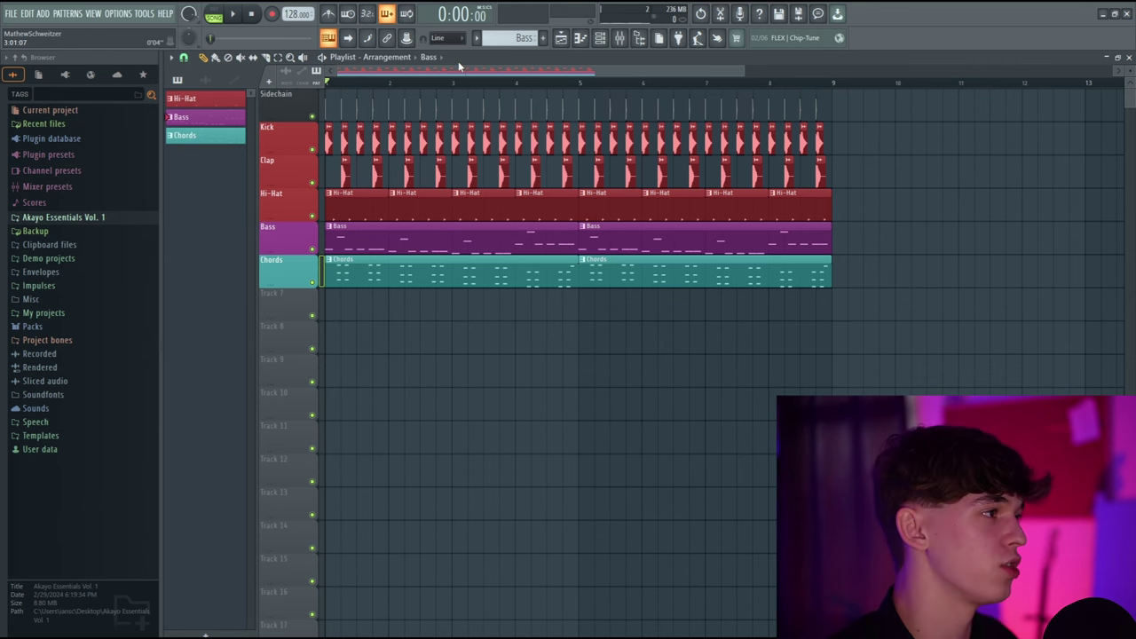
scroll(788, 275, down, 2)
drag(798, 286, 324, 92)
key(ctrl+b)
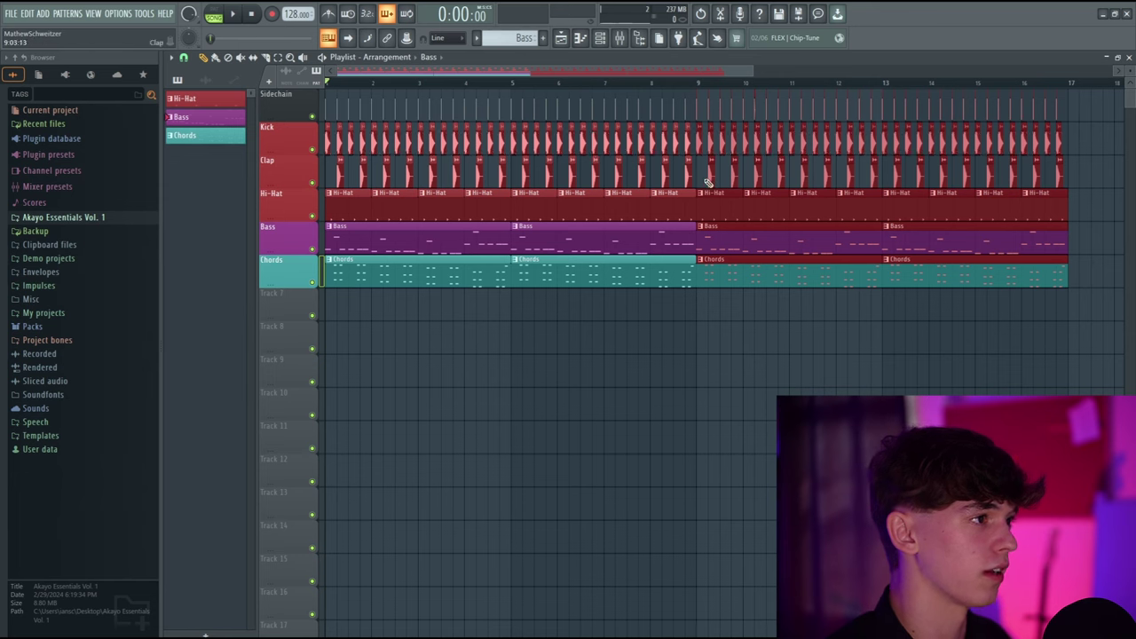
Step: Delete the clap and hi-hat clips from the first eight bars and play back the arrangement
mouse_move(708, 182)
mouse_down()
mouse_move(364, 173)
mouse_move(696, 209)
mouse_up()
key(space)
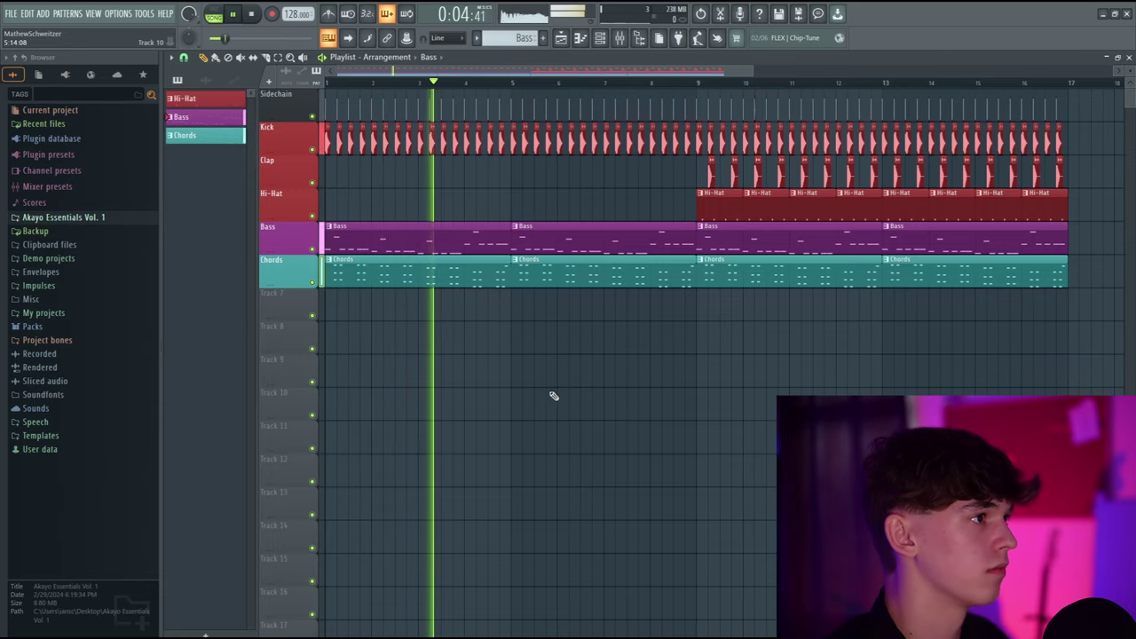
key(space)
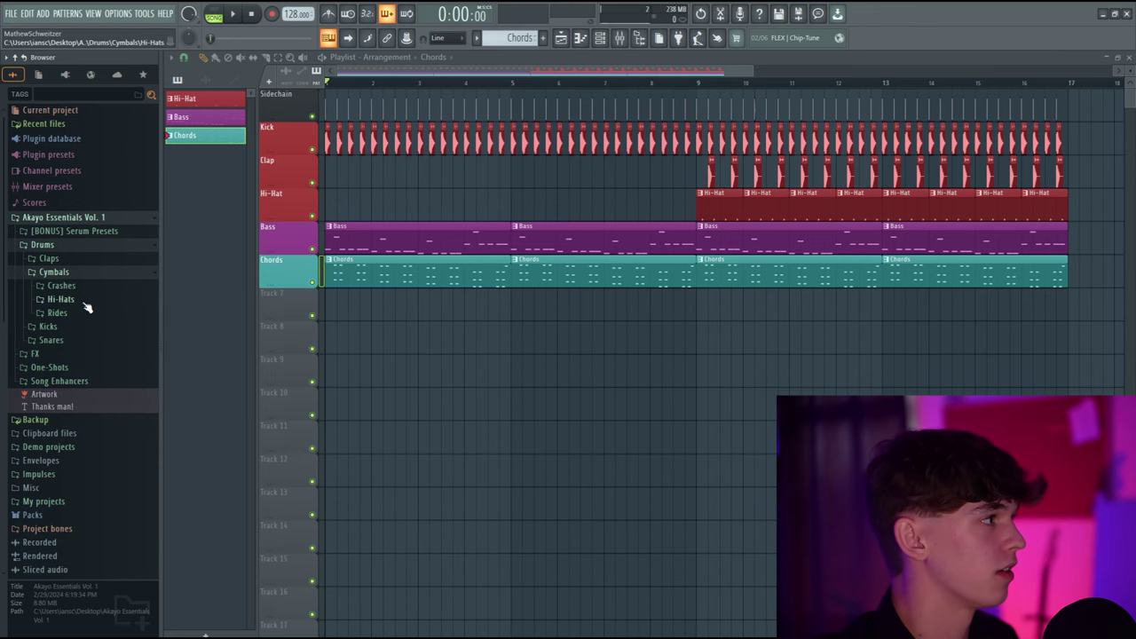
Step: Expand the Hi-Hats sample folder of the drum pack and create a new red pattern named Hi-Hat2
click(85, 301)
click(544, 39)
text(Hi-Hat)
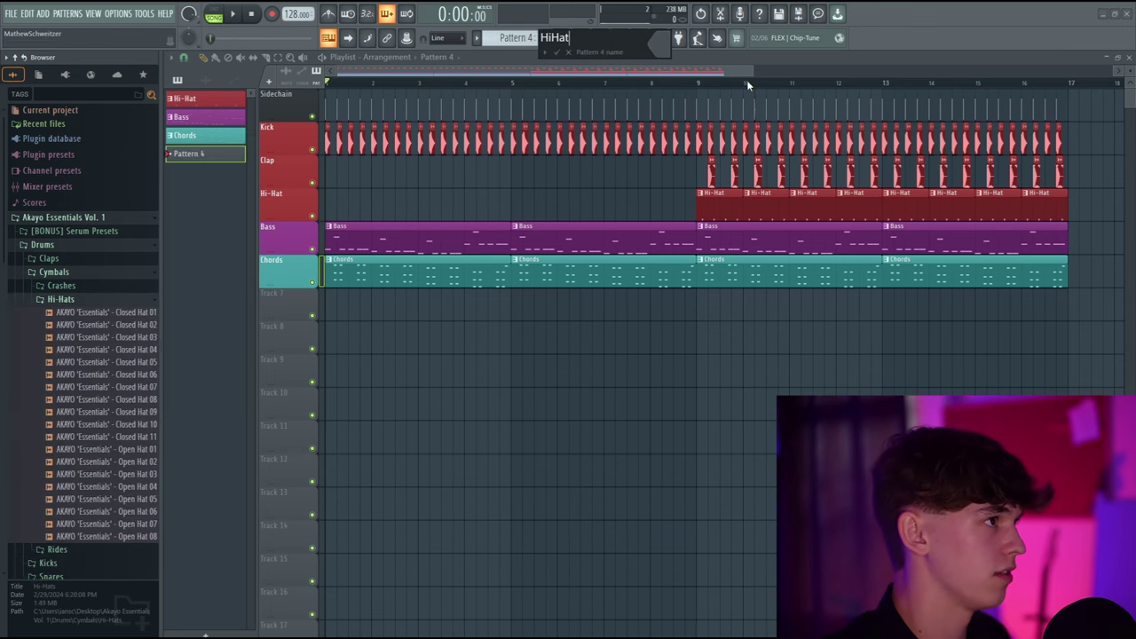
text(2)
key(Left)
key(Left)
key(Left)
key(Left)
text(-)
click(659, 44)
click(757, 232)
key(Return)
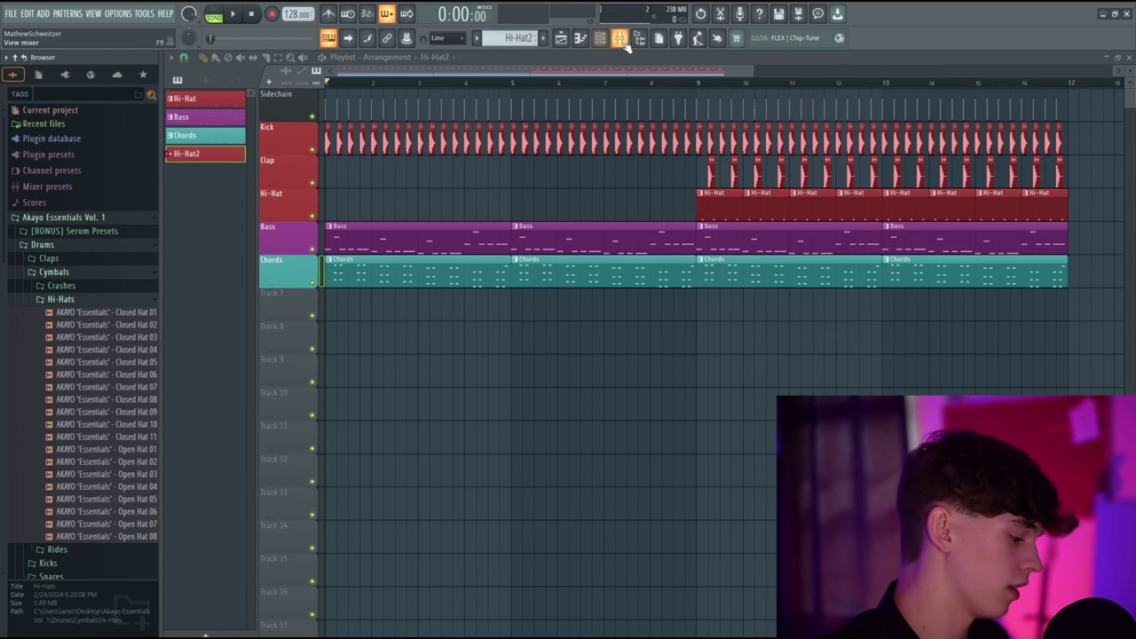
Step: Audition Closed Hat 03 and 04, and add Closed Hat 03 to the Hi-Hat2 pattern with hits on every off-beat
click(600, 38)
click(99, 337)
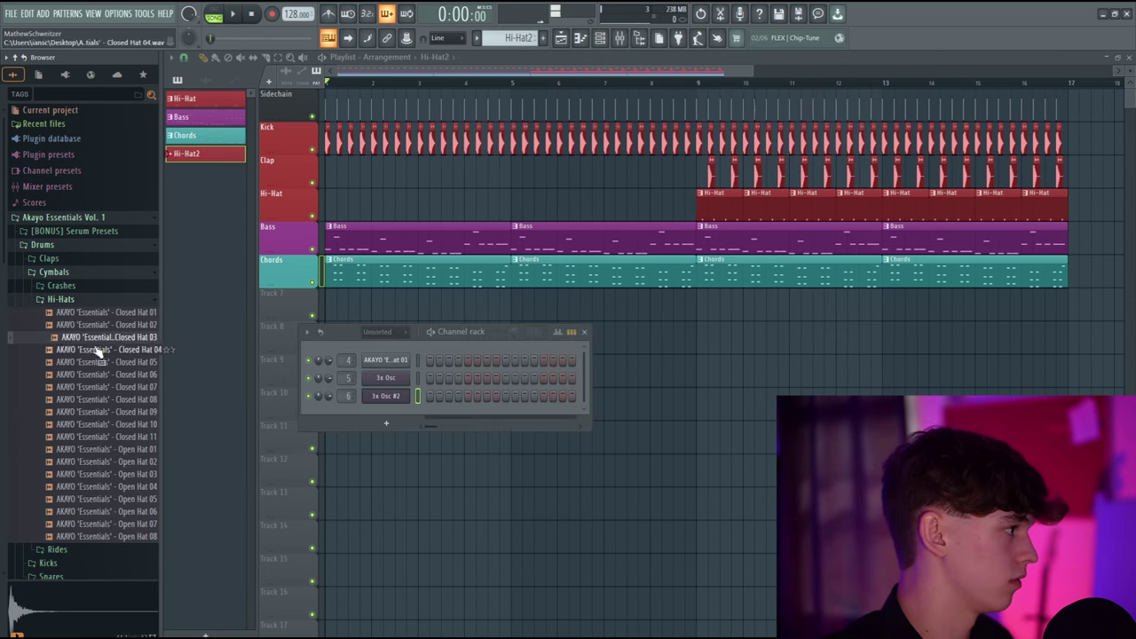
click(96, 349)
click(99, 338)
drag(99, 338, 416, 417)
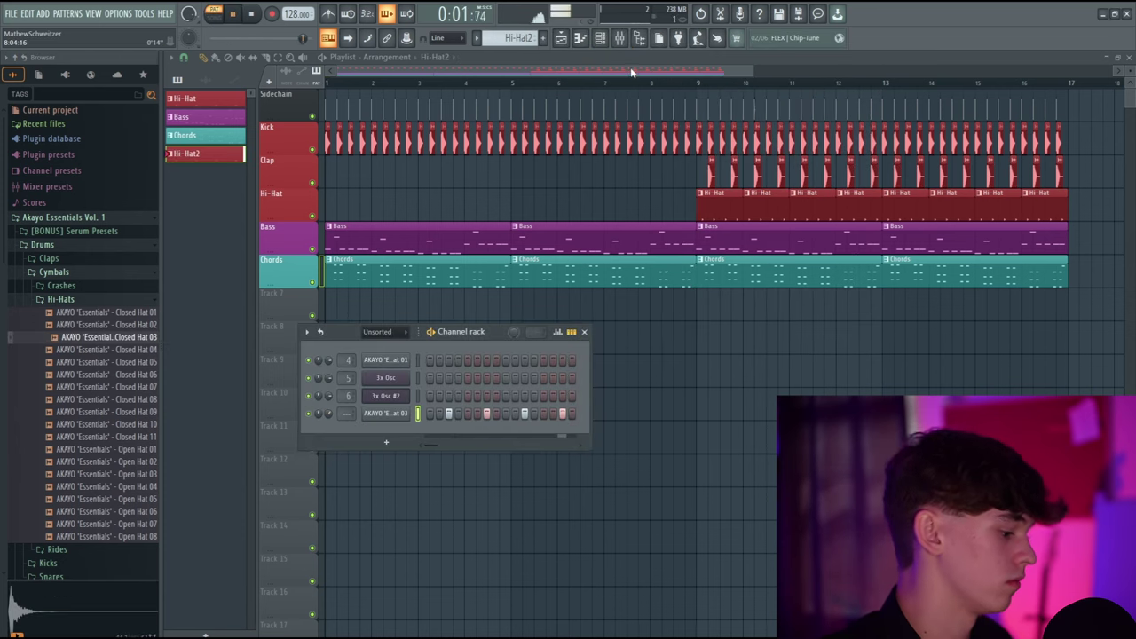
double_click(417, 413)
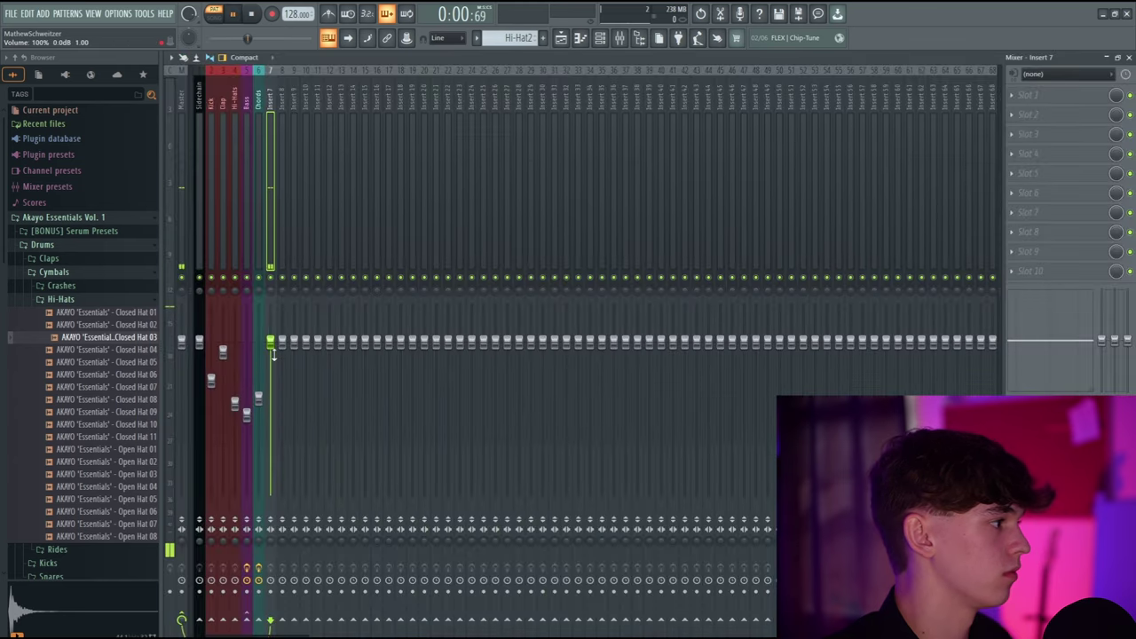
Step: Load Fruity Reeverb 2 into the first effect slot of mixer Insert 7 and raise its wet level to 52%
click(1058, 98)
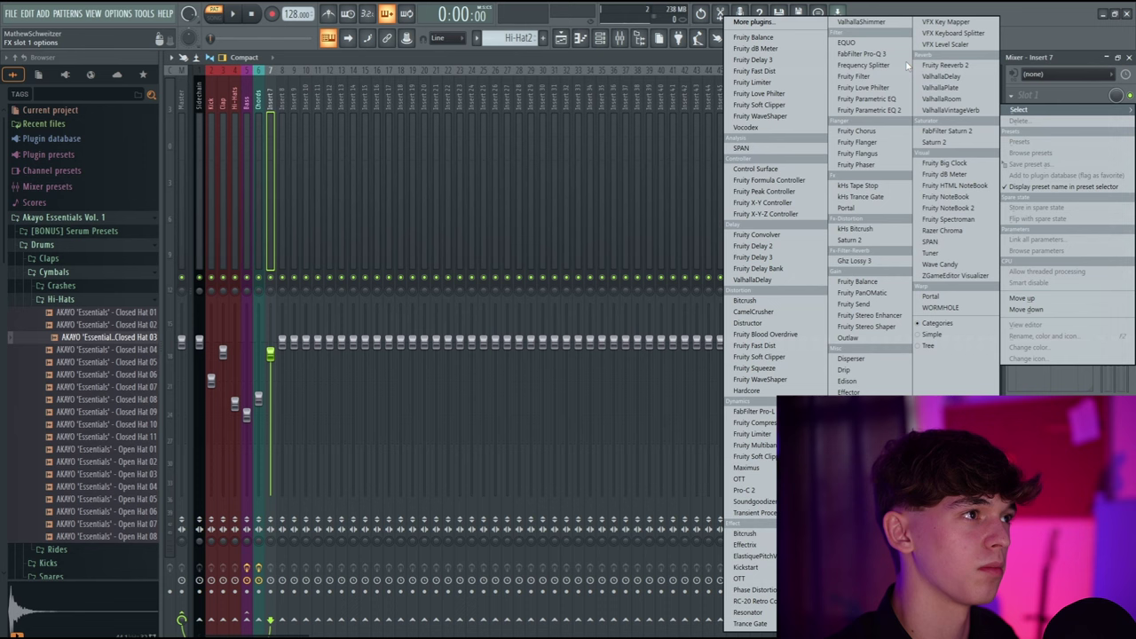
click(798, 27)
text(ree)
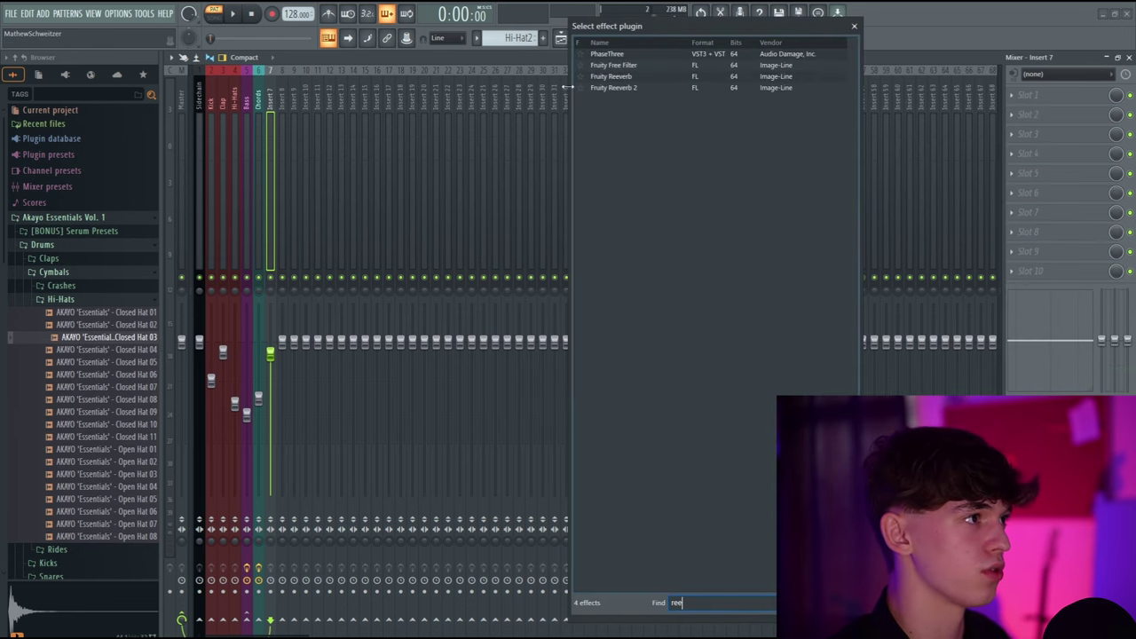
double_click(625, 88)
key(space)
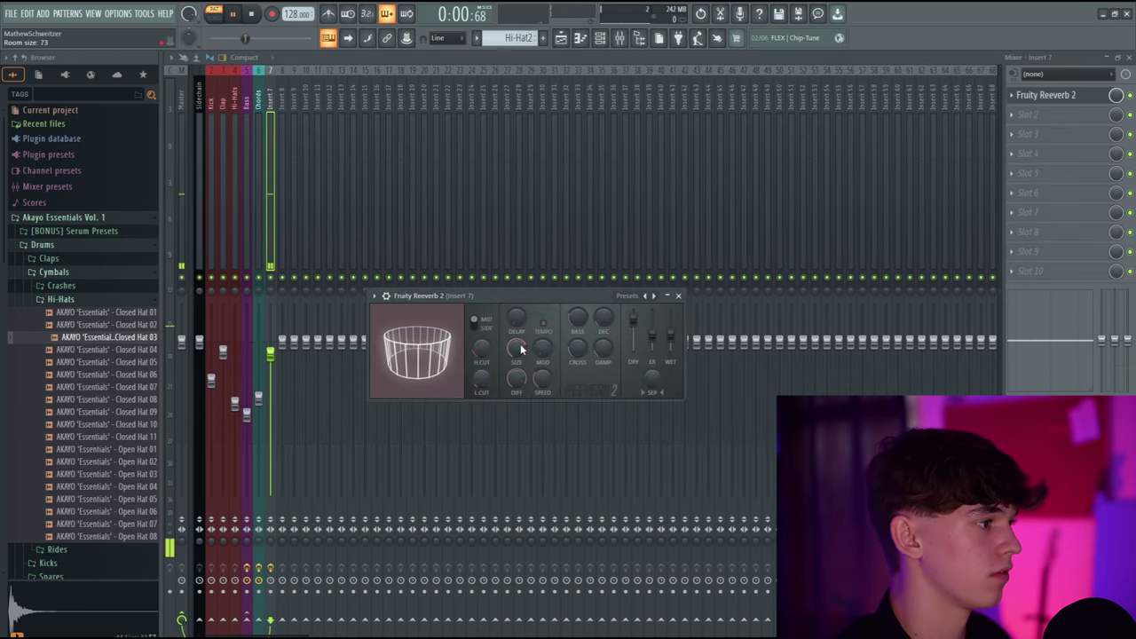
key(space)
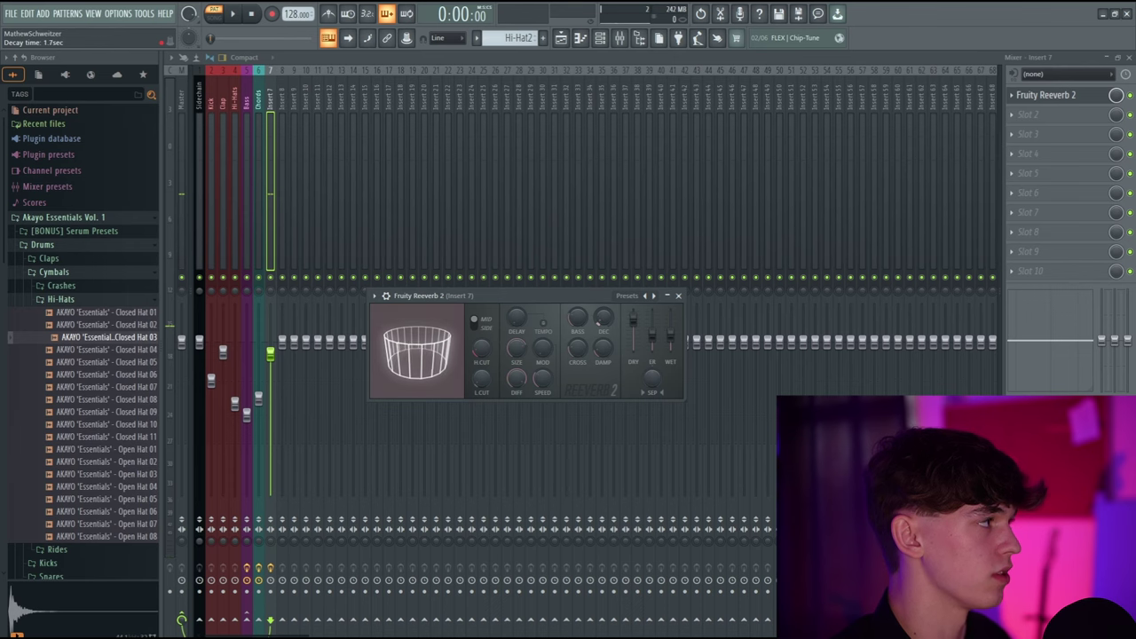
drag(670, 338, 670, 328)
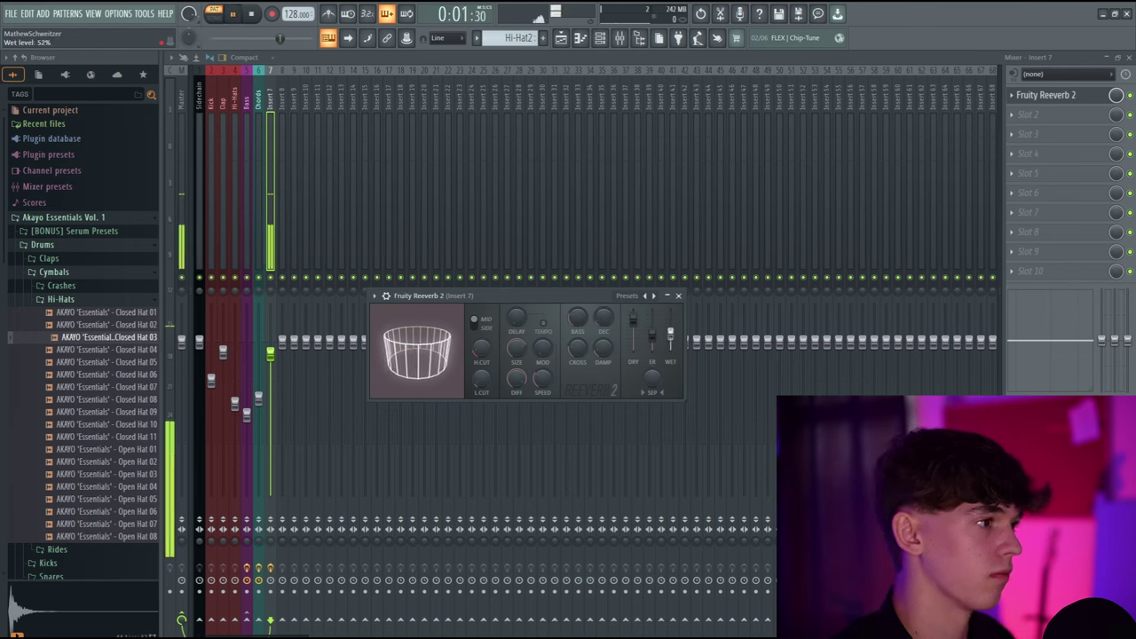
Step: Load Fruity Delay 3 into the second effect slot of Insert 7, switch to its next preset and play the pattern
click(1024, 115)
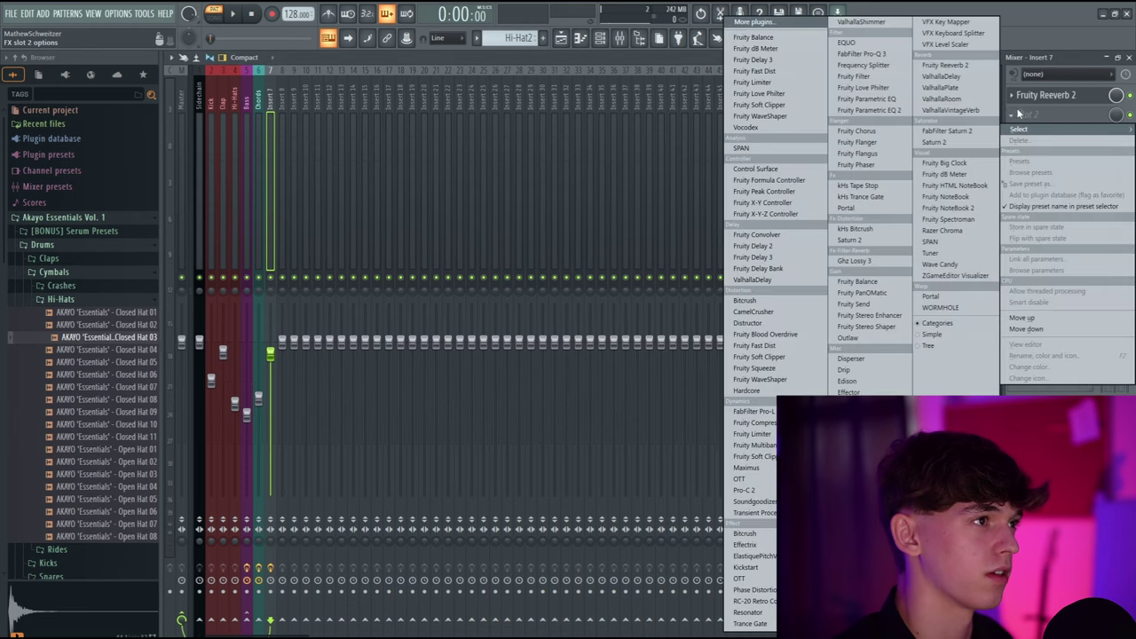
click(761, 60)
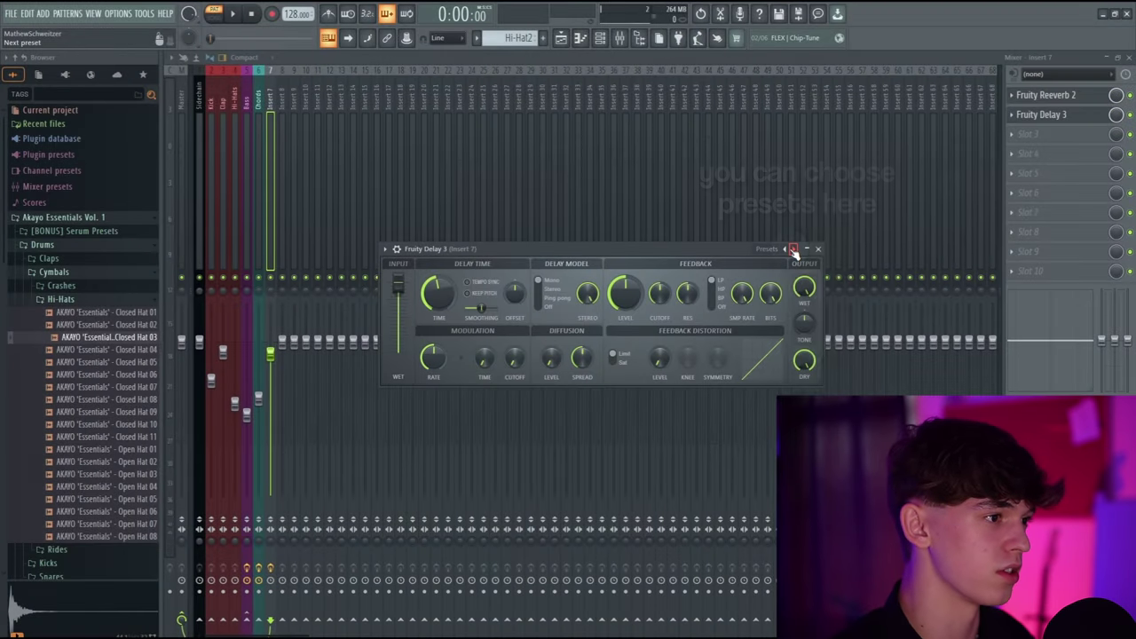
click(794, 251)
click(805, 313)
key(space)
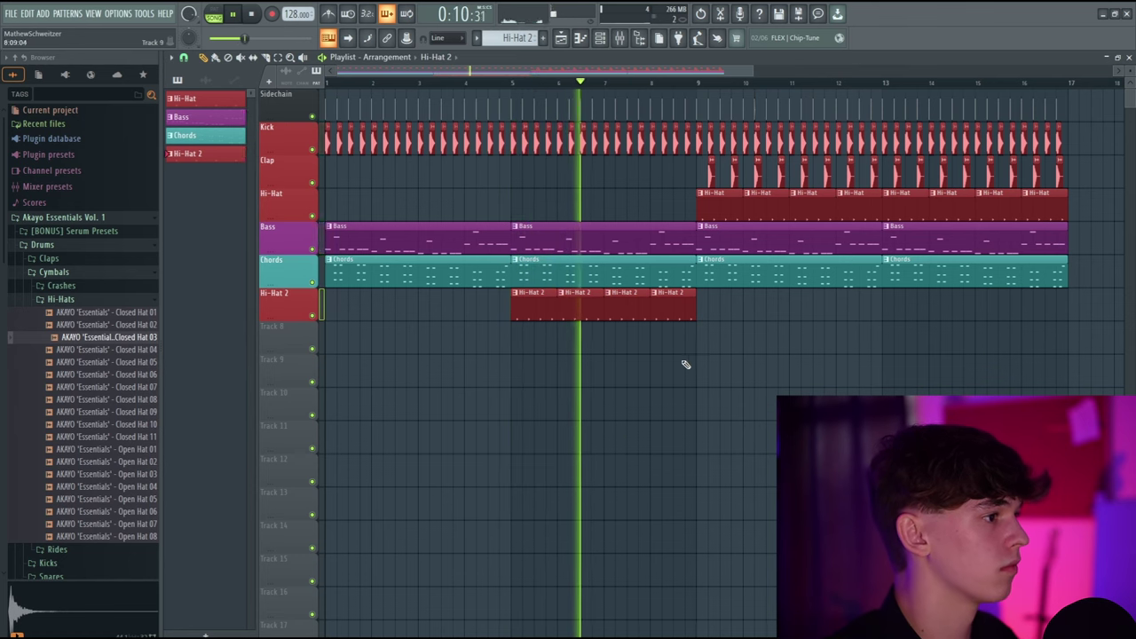
Step: Duplicate the four Hi-Hat 2 clips of bars 5 to 8 twice to fill bars 9 to 16
drag(719, 305, 538, 336)
key(ctrl+b)
key(ctrl+b)
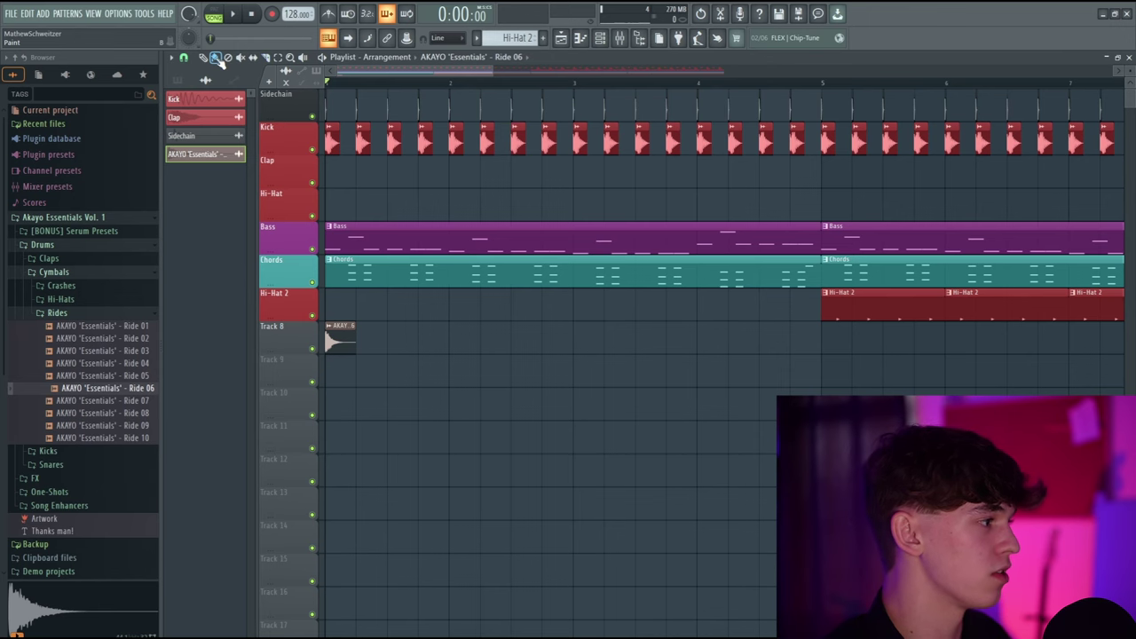
Step: Paint the Ride 06 sample on every beat of Track 8 through the end of bar 16
drag(369, 344, 955, 342)
key(space)
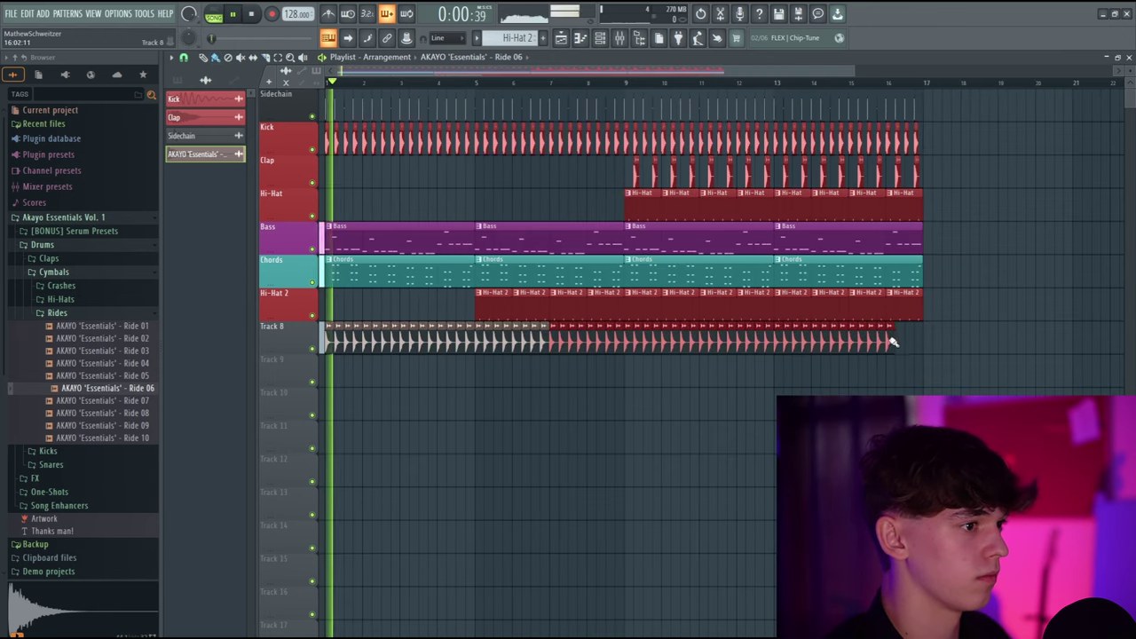
drag(892, 341, 915, 342)
double_click(914, 342)
key(Escape)
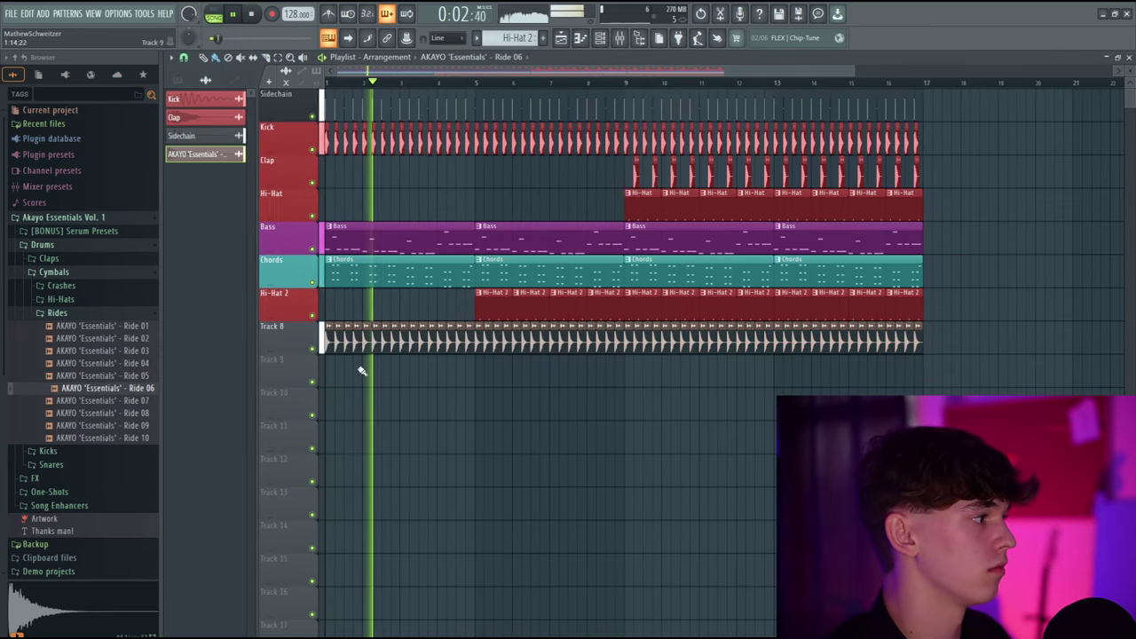
Step: Rename Track 8 as Ride and give it the same red colour as the other drum tracks
right_click(303, 324)
click(322, 328)
text(Ride)
click(318, 326)
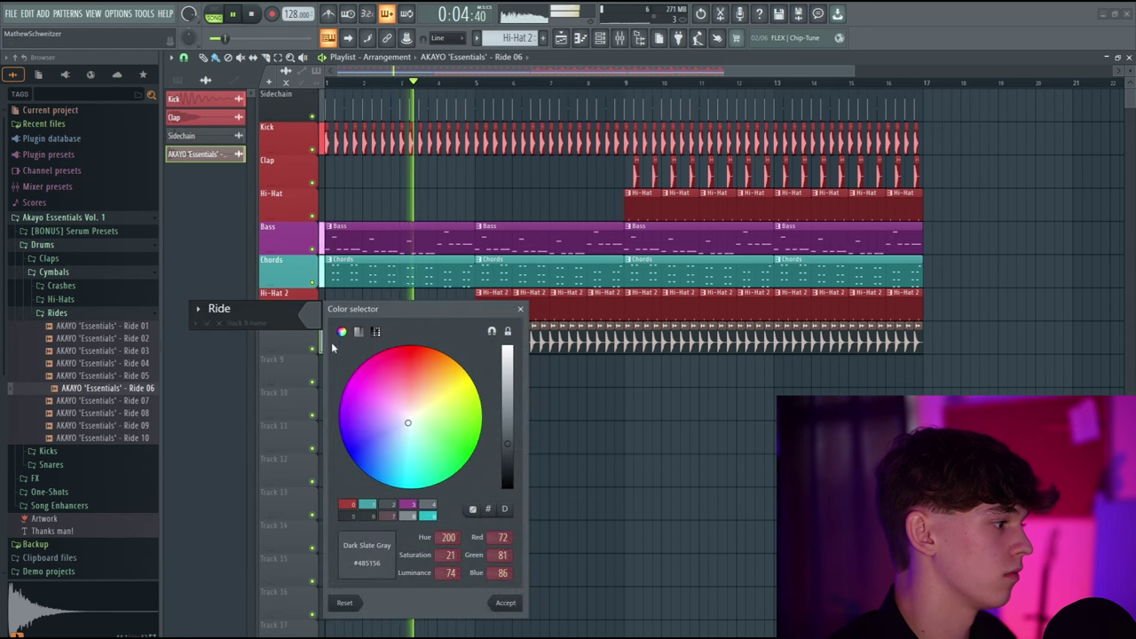
click(346, 502)
key(Return)
key(space)
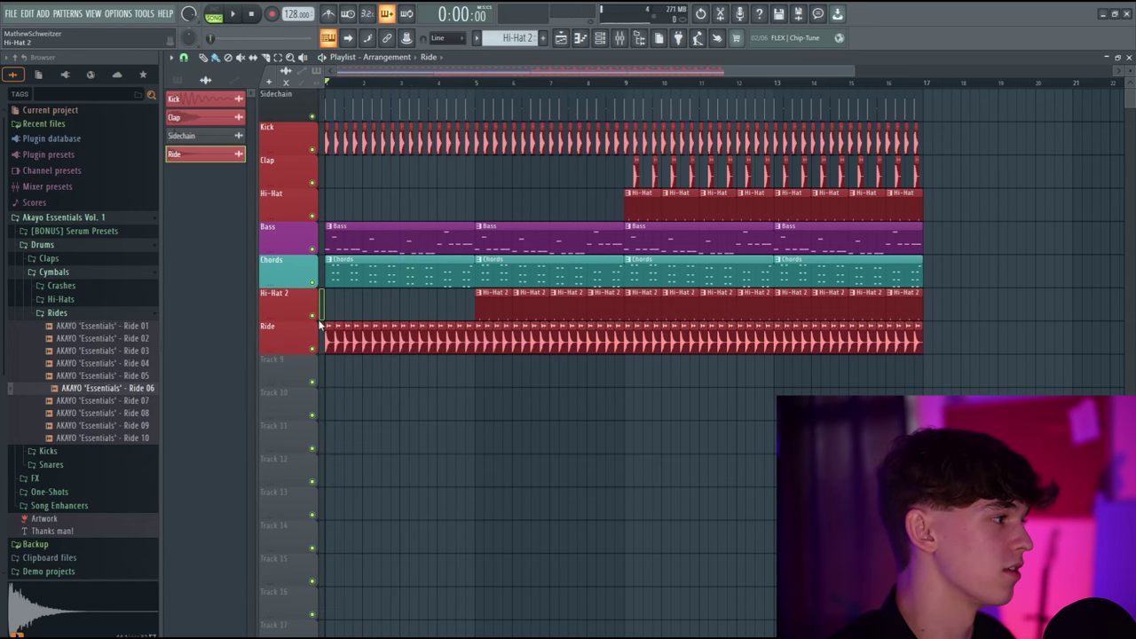
Step: Rearrange the playlist tracks so that Hi-Hat 2 and Ride sit directly below Hi-Hat, above Bass and Chords
right_click(303, 300)
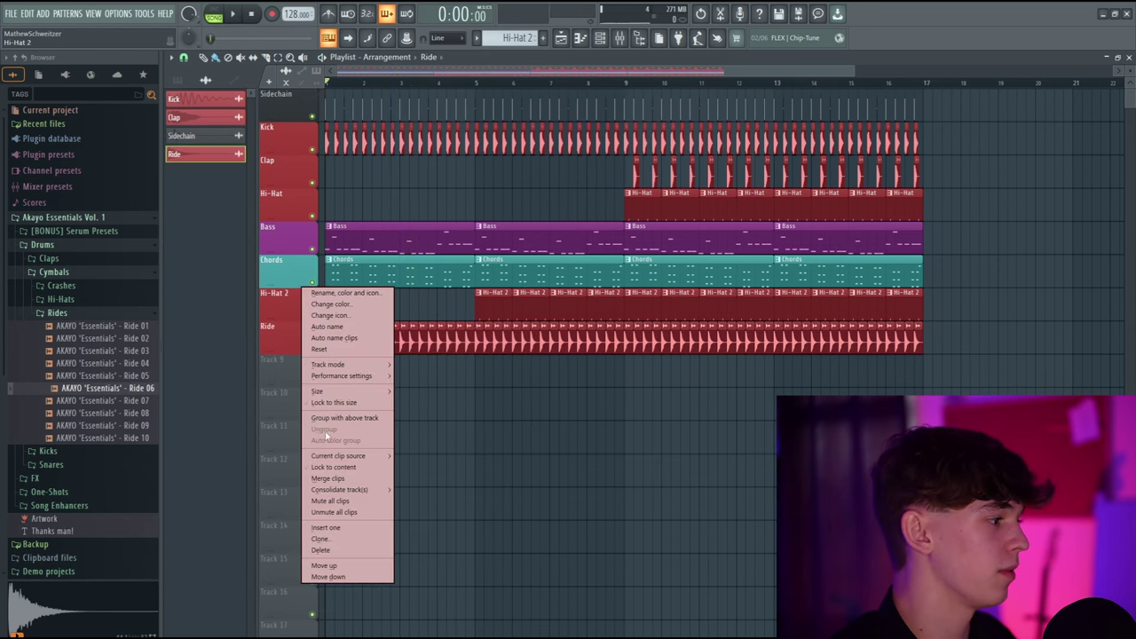
click(324, 566)
right_click(296, 259)
click(324, 530)
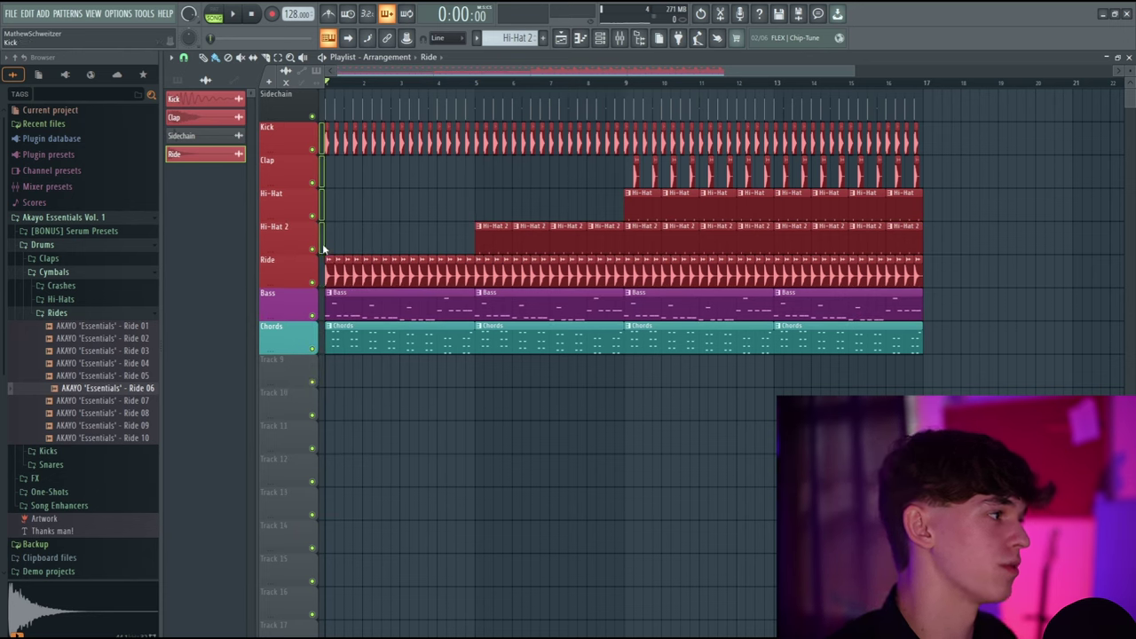
Step: Expand the Snares sample folder and audition several samples, including Snare 23, 24, 07 and 08
click(56, 314)
click(56, 341)
scroll(58, 347, down, 3)
click(88, 412)
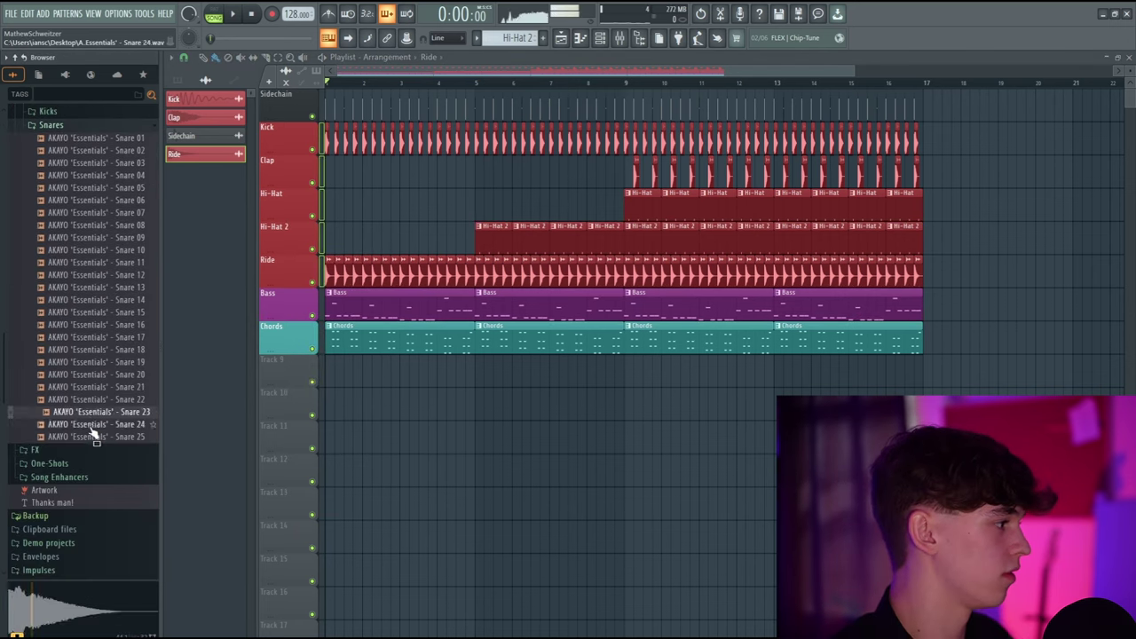
click(91, 427)
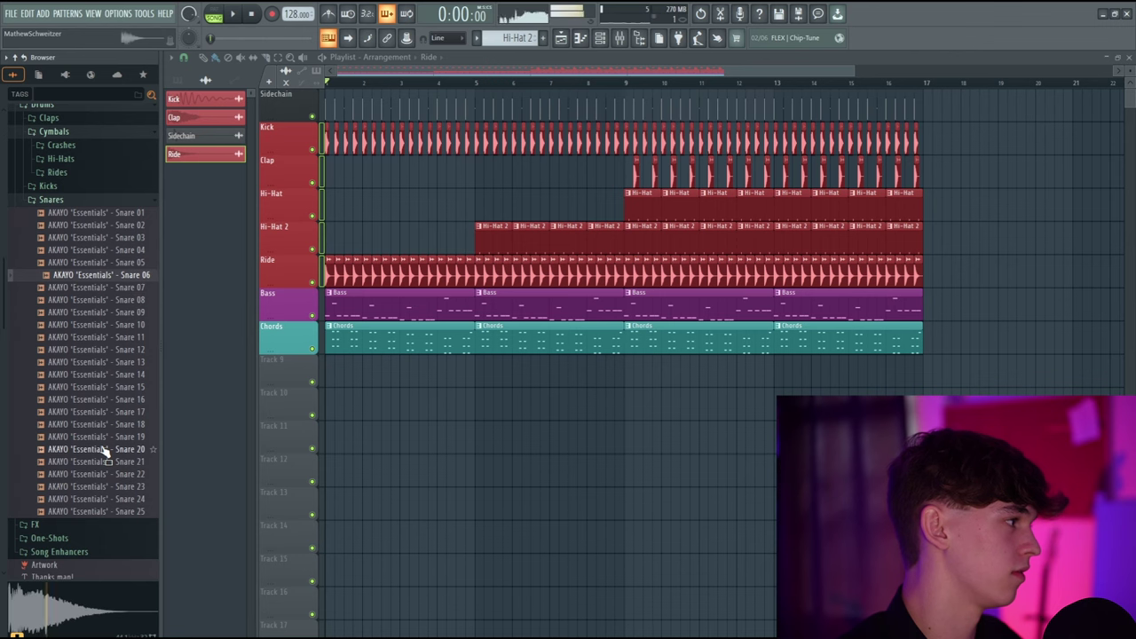
click(97, 286)
click(98, 299)
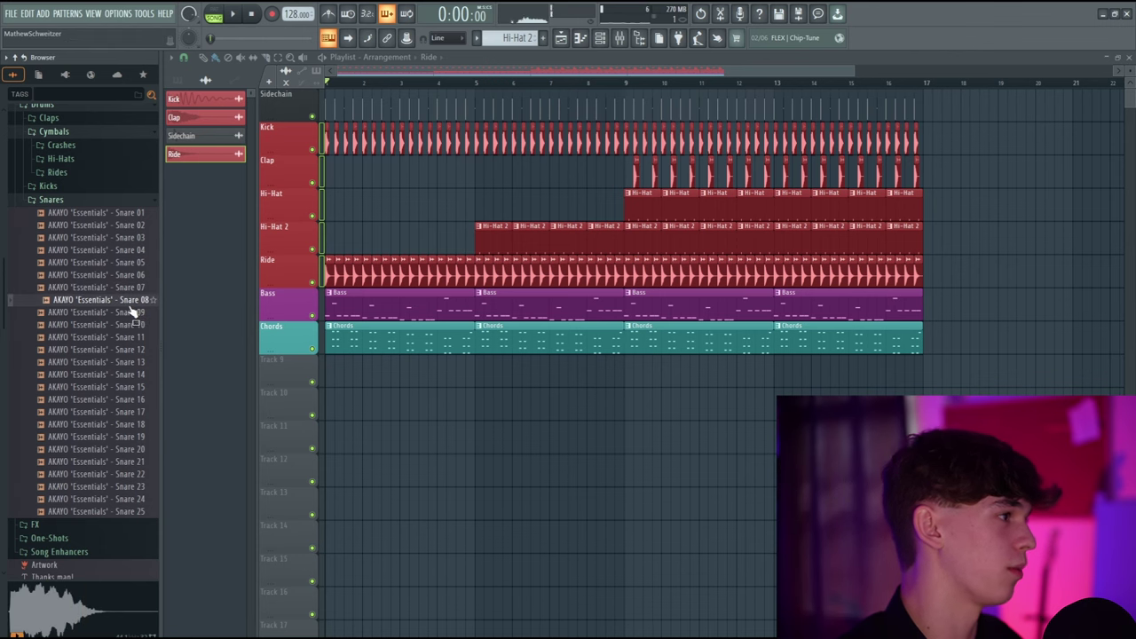
Step: Insert an empty track above Hi-Hat and layer Snare 08 under every clap in bars 9 to 16
right_click(285, 194)
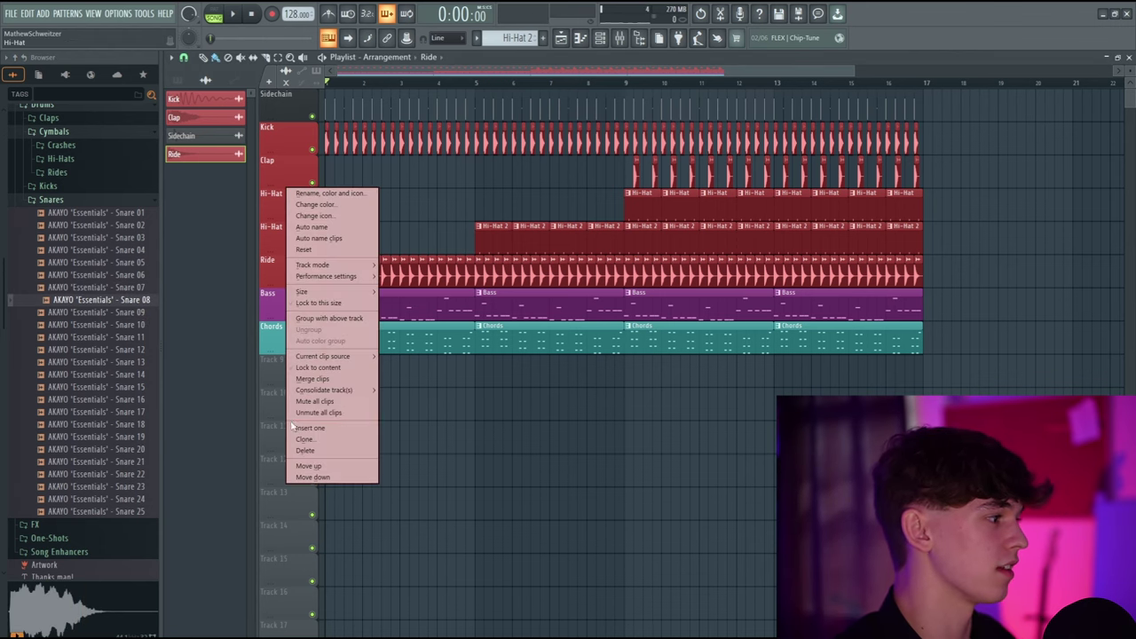
click(328, 430)
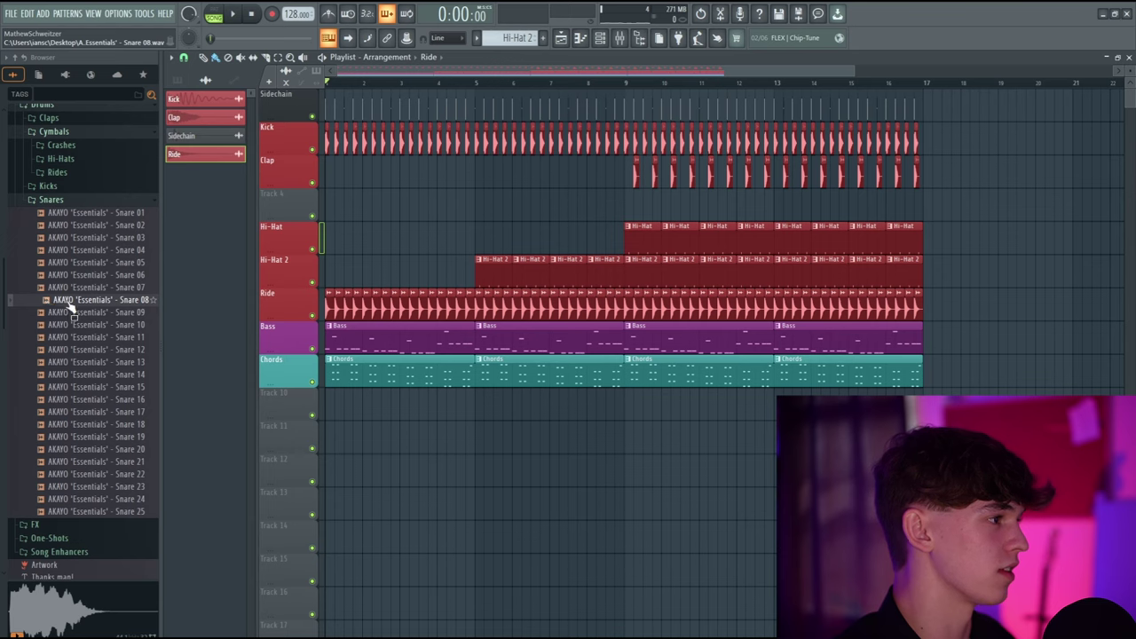
drag(70, 305, 590, 164)
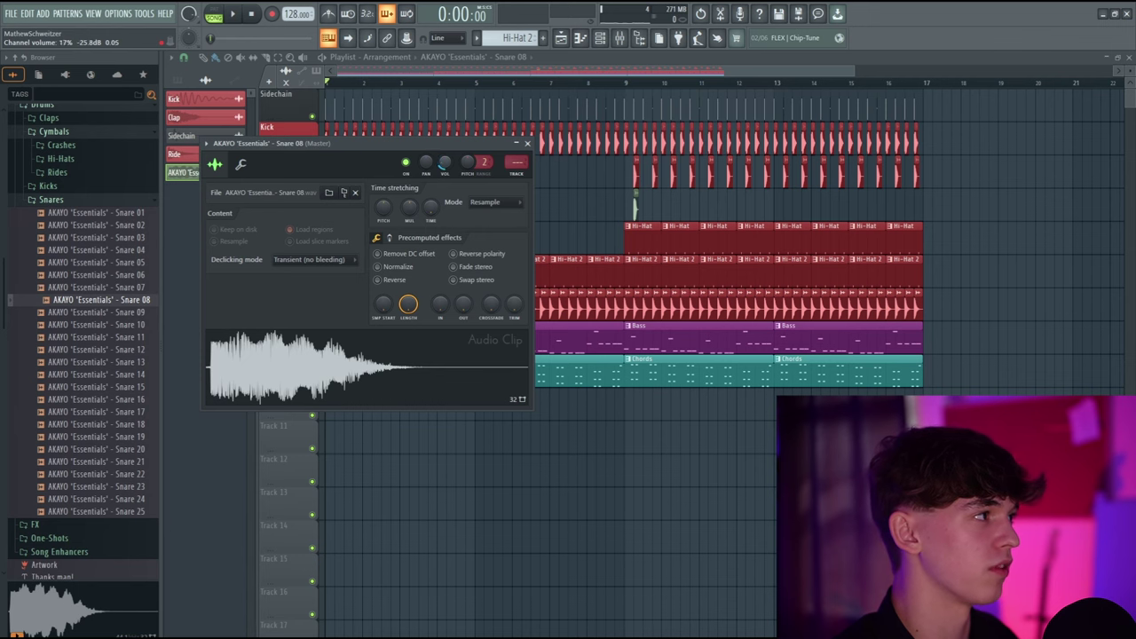
click(657, 206)
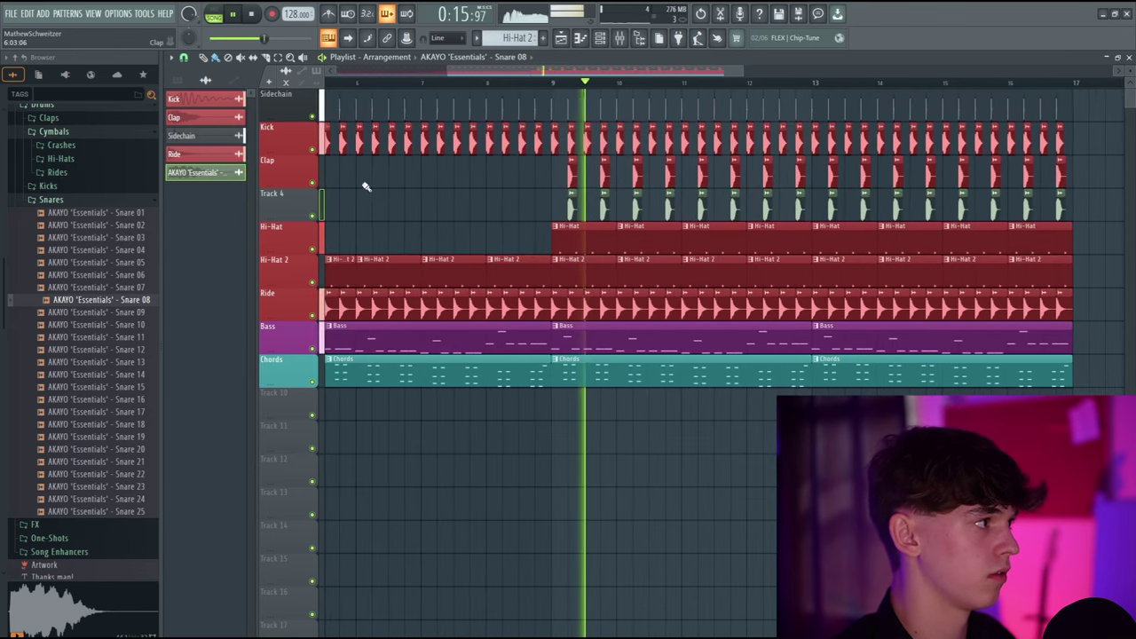
Step: Solo the Clap track together with the snare layer on Track 4 and play them from bar 9
right_click(312, 182)
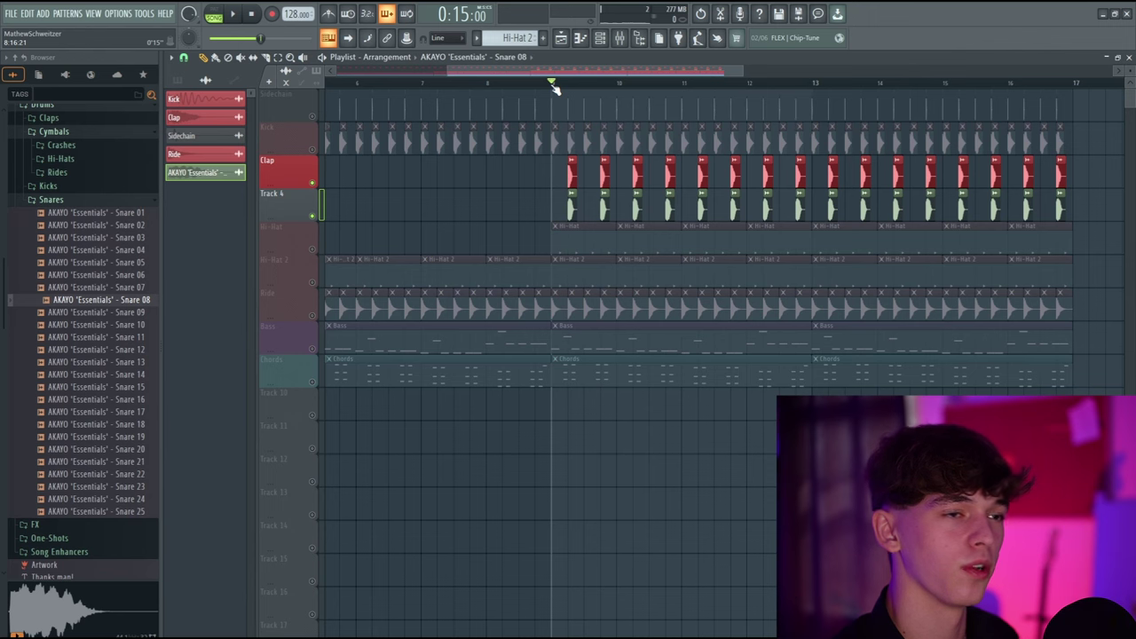
click(312, 216)
scroll(426, 202, left, 1)
click(312, 215)
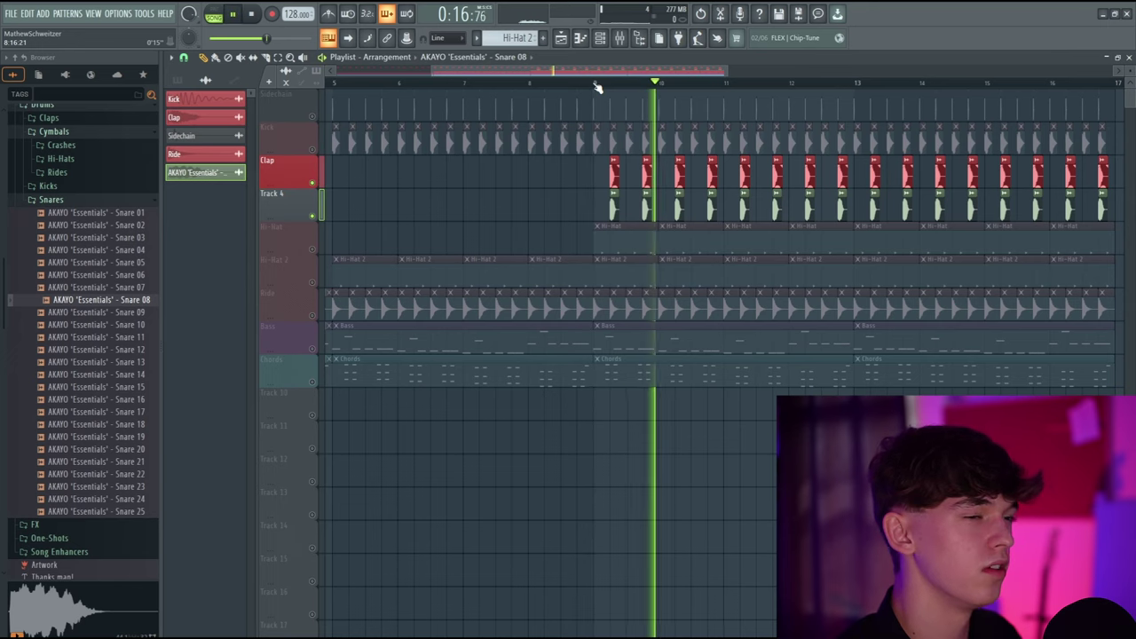
key(space)
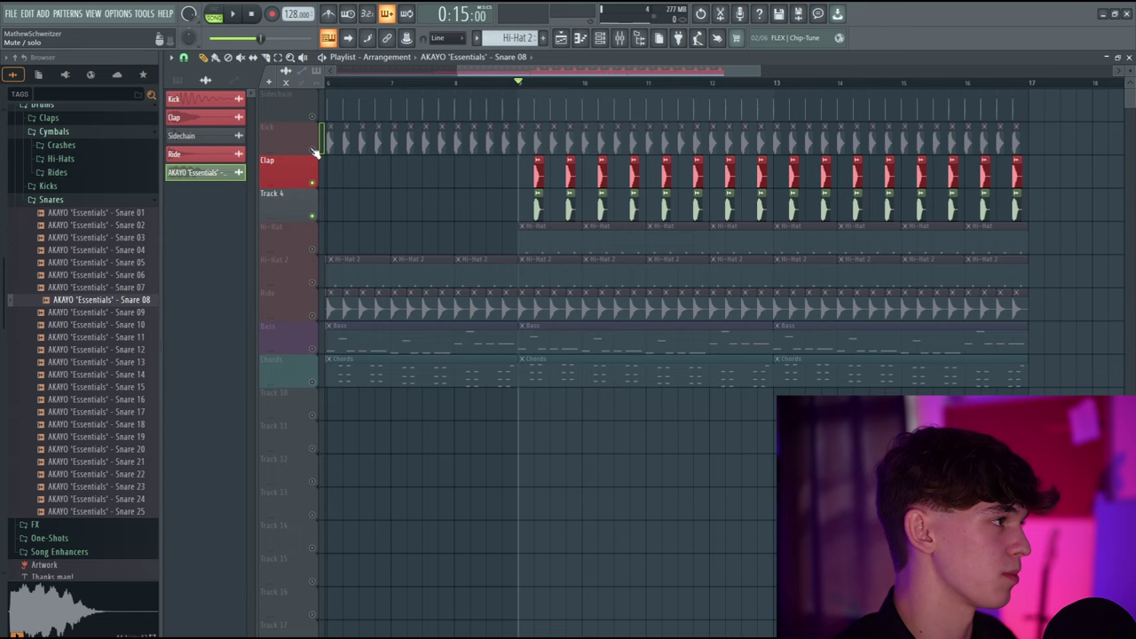
Step: Unmute the Kick, play it with the claps, and lower the Clap and Clap 2 mixer volumes together
click(312, 149)
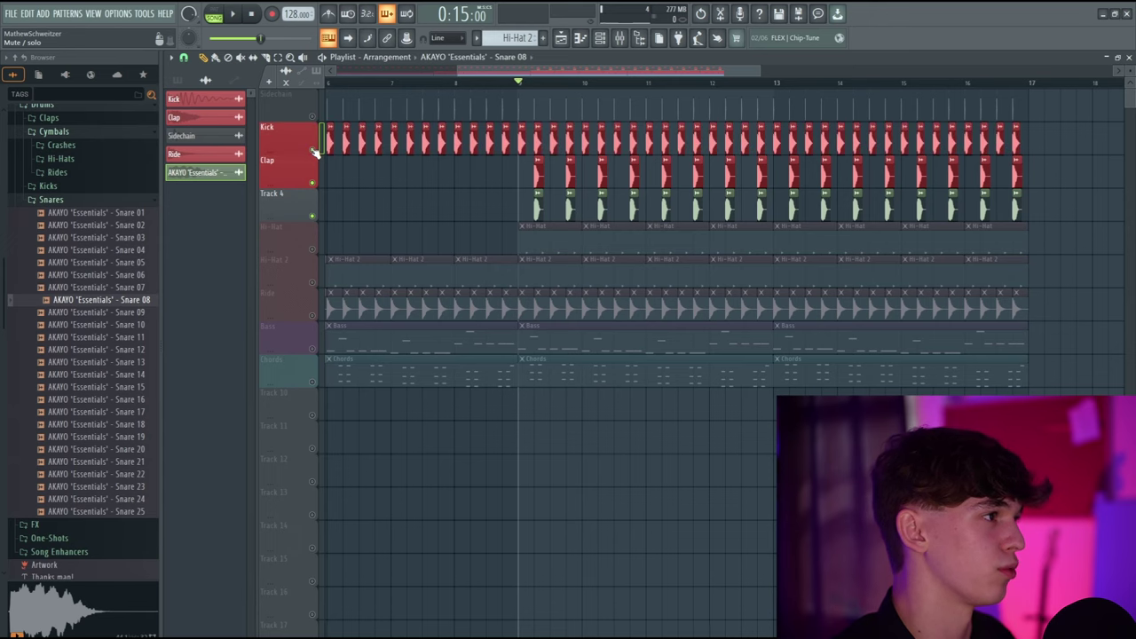
key(space)
key(F9)
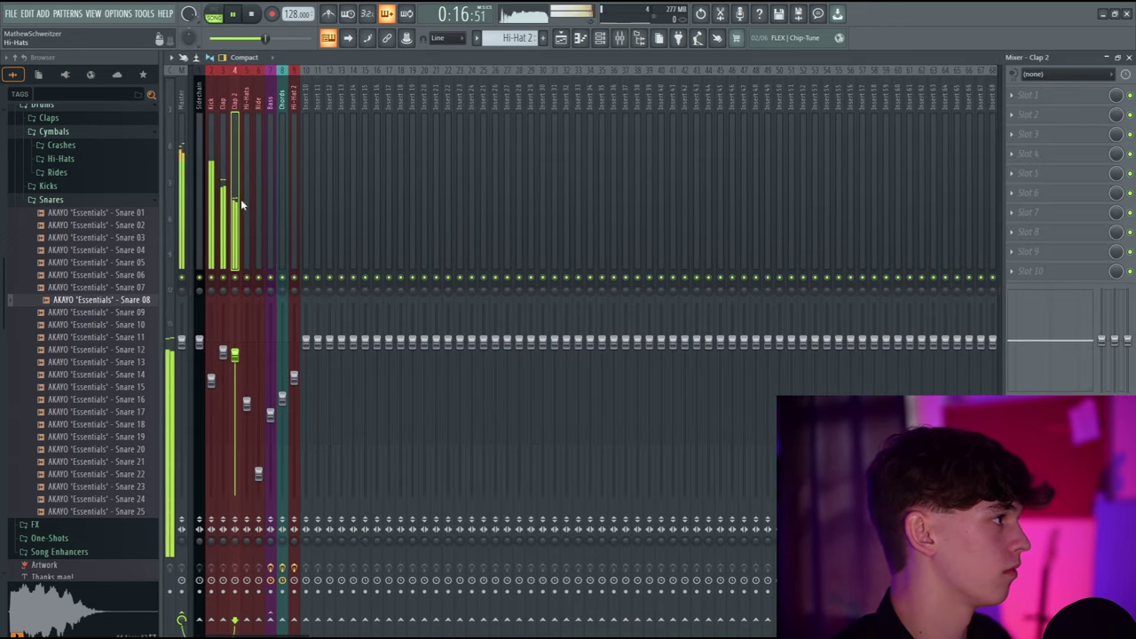
ctrl+click(225, 184)
key(space)
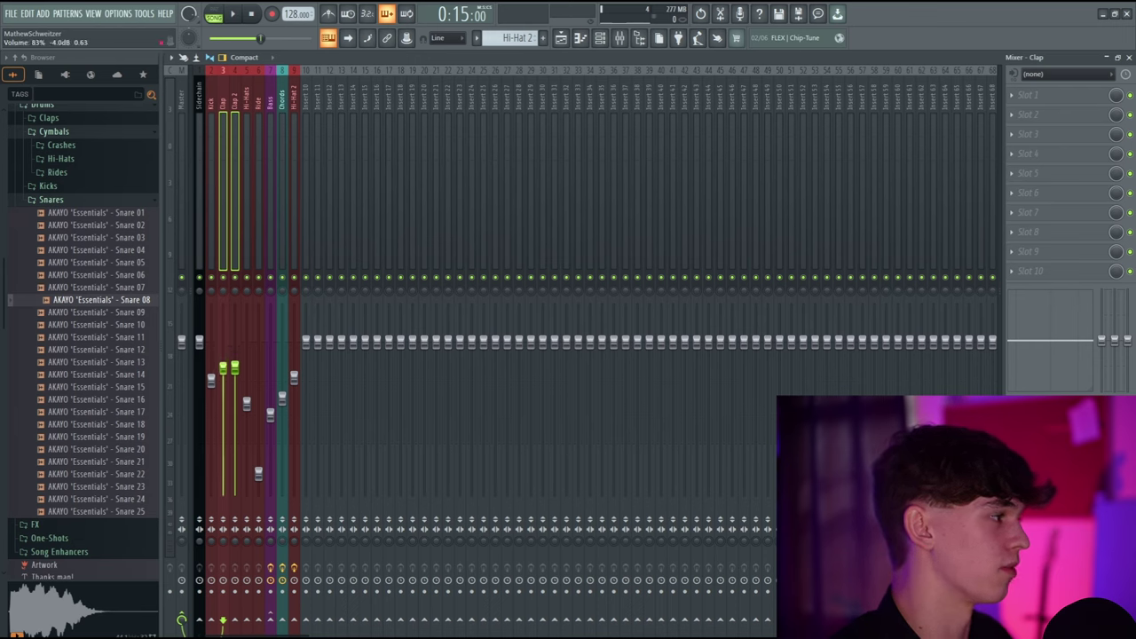
drag(222, 399, 223, 386)
key(space)
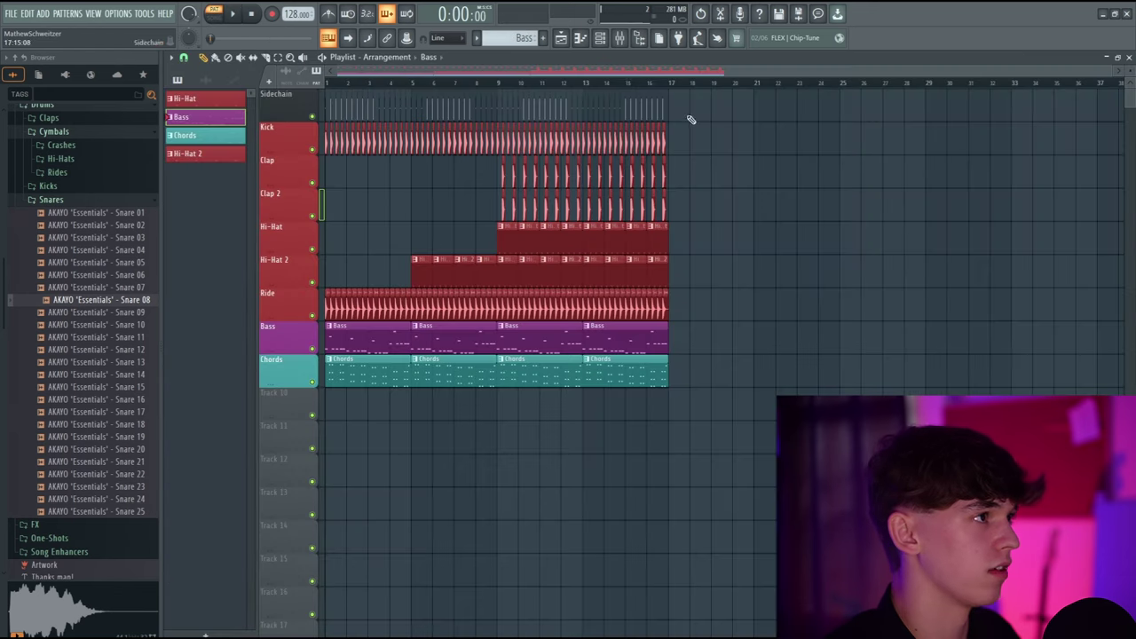
Step: Open Fruity parametric EQ 2 on the Bass mixer track and examine its low-frequency cut during playback
key(F9)
click(1056, 115)
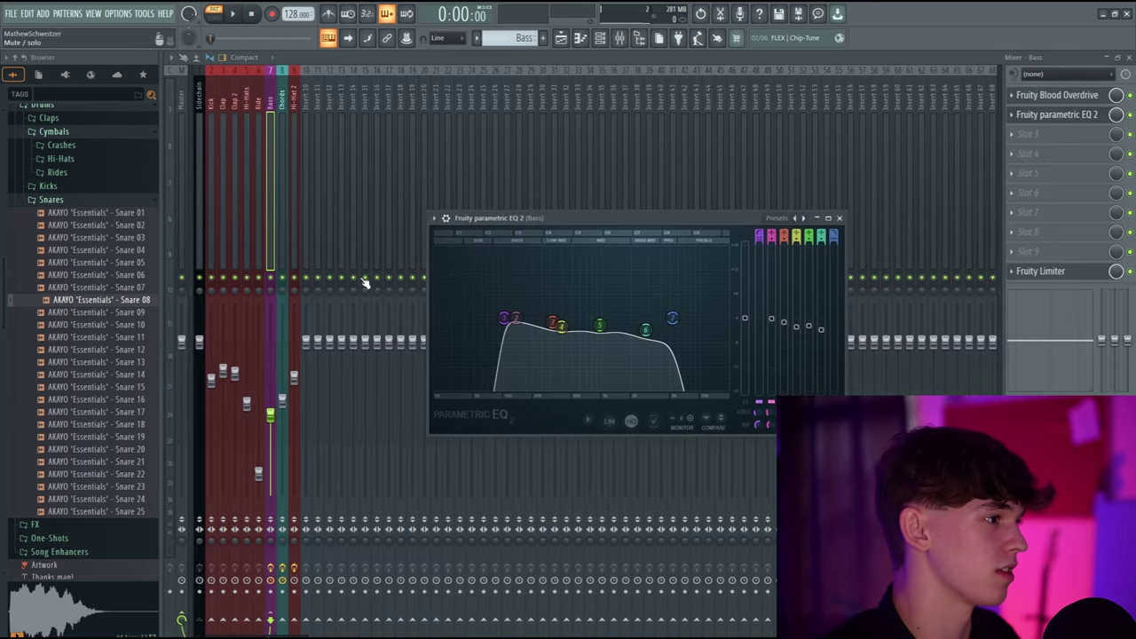
drag(503, 338, 491, 348)
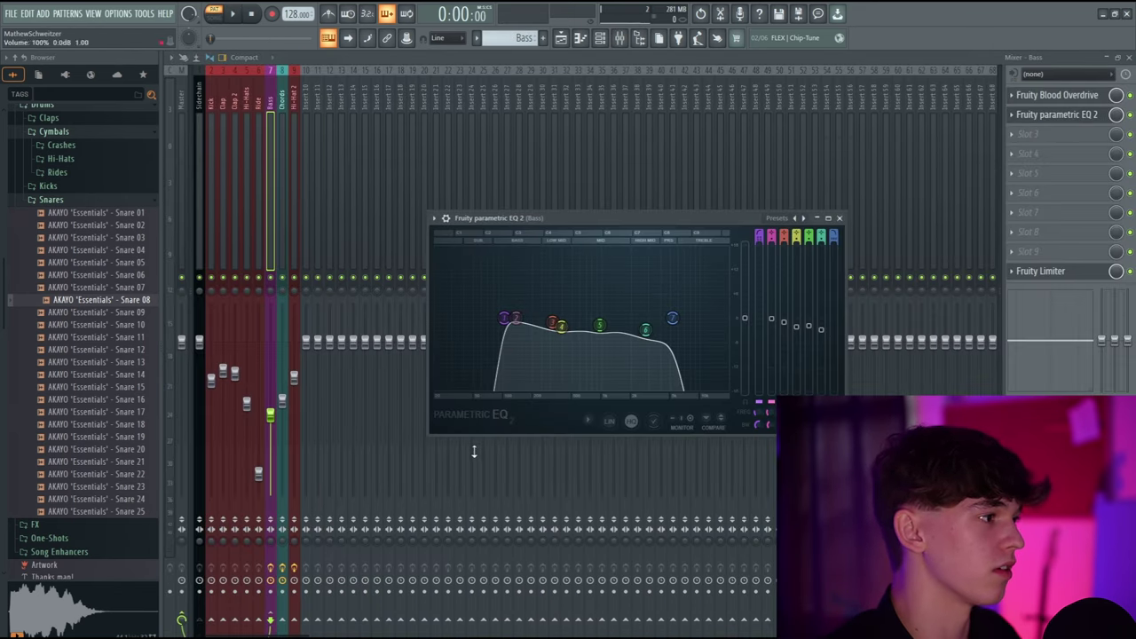
key(space)
key(space)
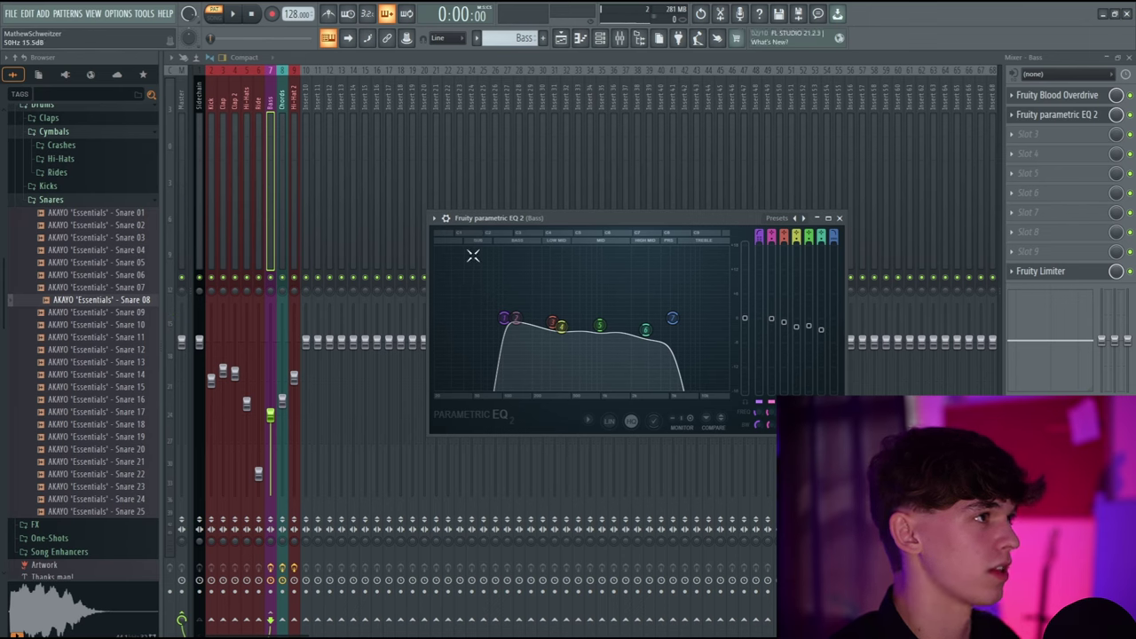
Step: Add a new 3x Osc channel and set its first oscillator to a triangle wave
click(600, 42)
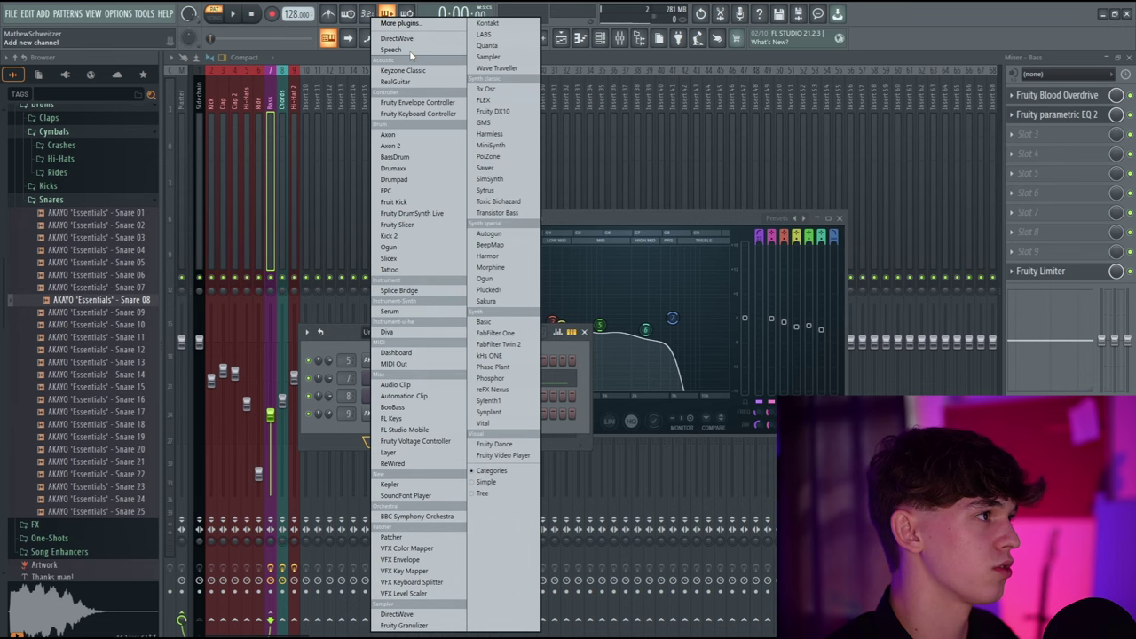
click(493, 90)
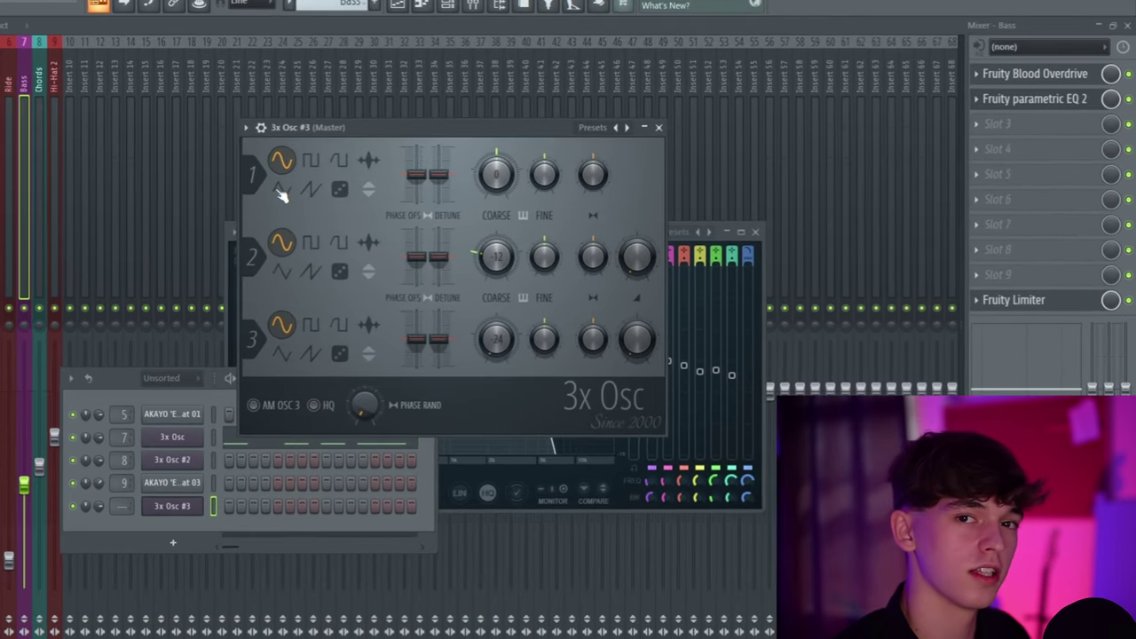
click(280, 189)
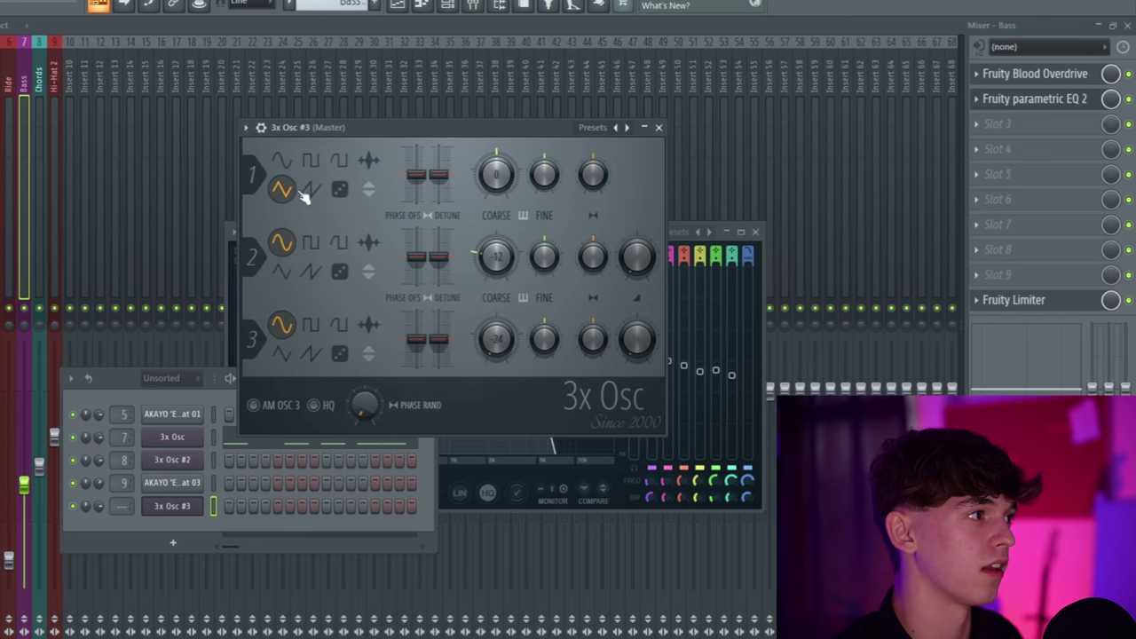
click(287, 171)
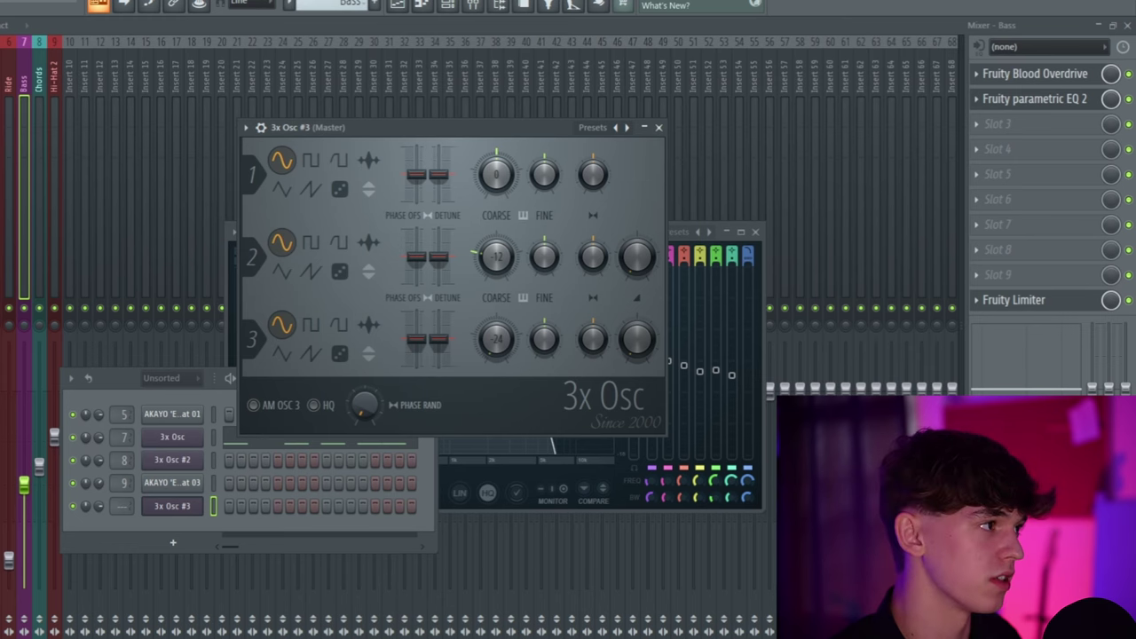
click(283, 189)
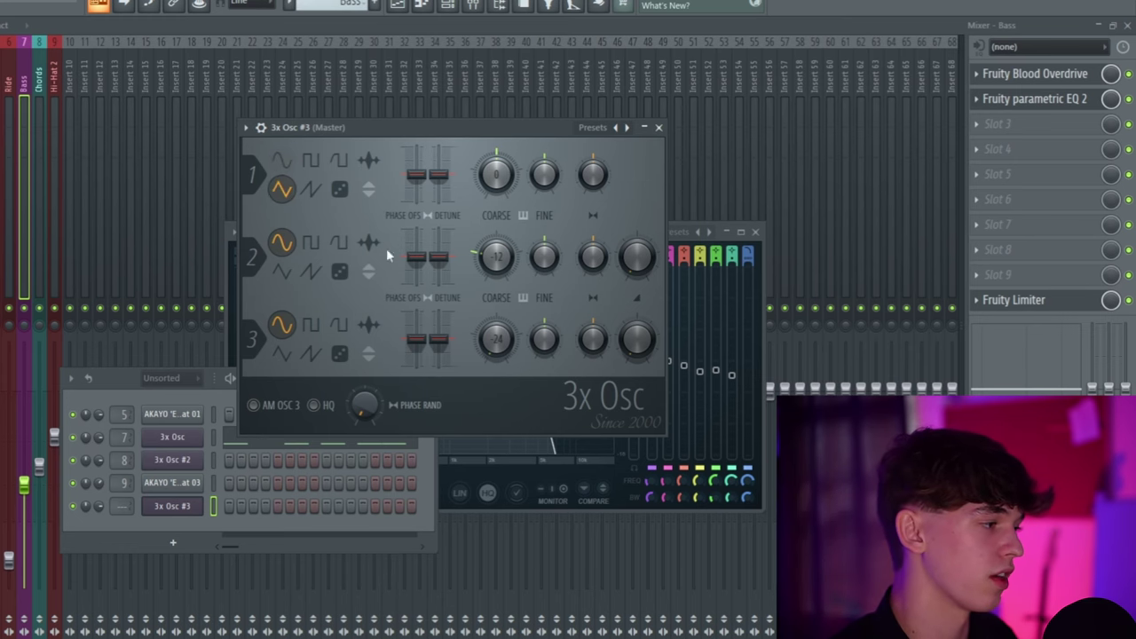
Step: Copy all the Bass pattern's notes into a new pattern named Sub on the 3x Osc #3 channel
right_click(206, 436)
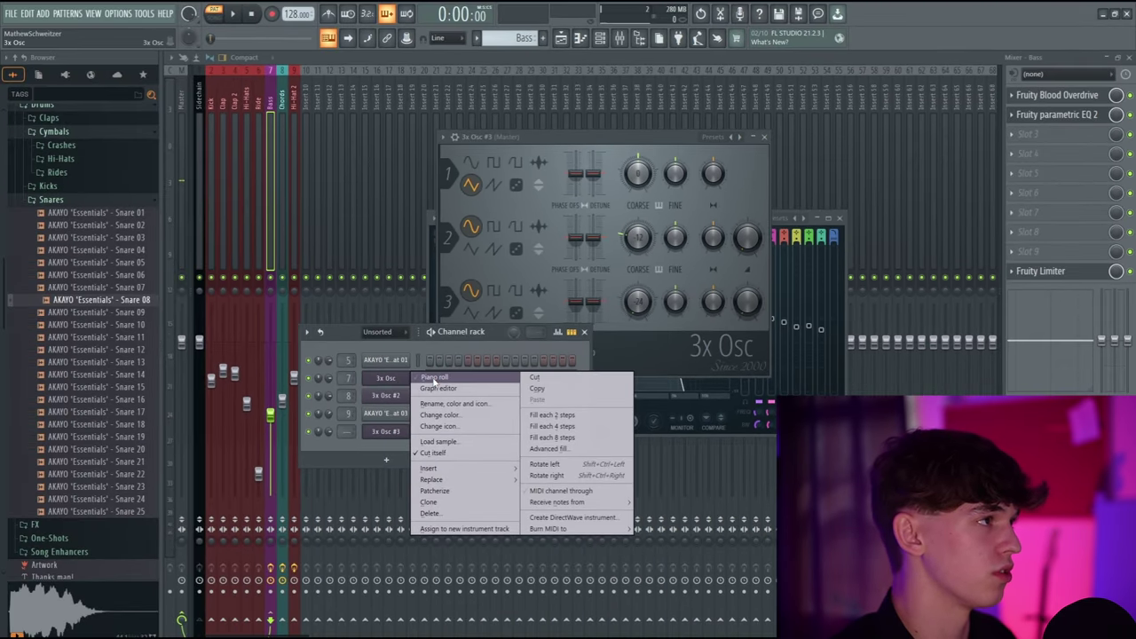
click(236, 438)
key(ctrl+a)
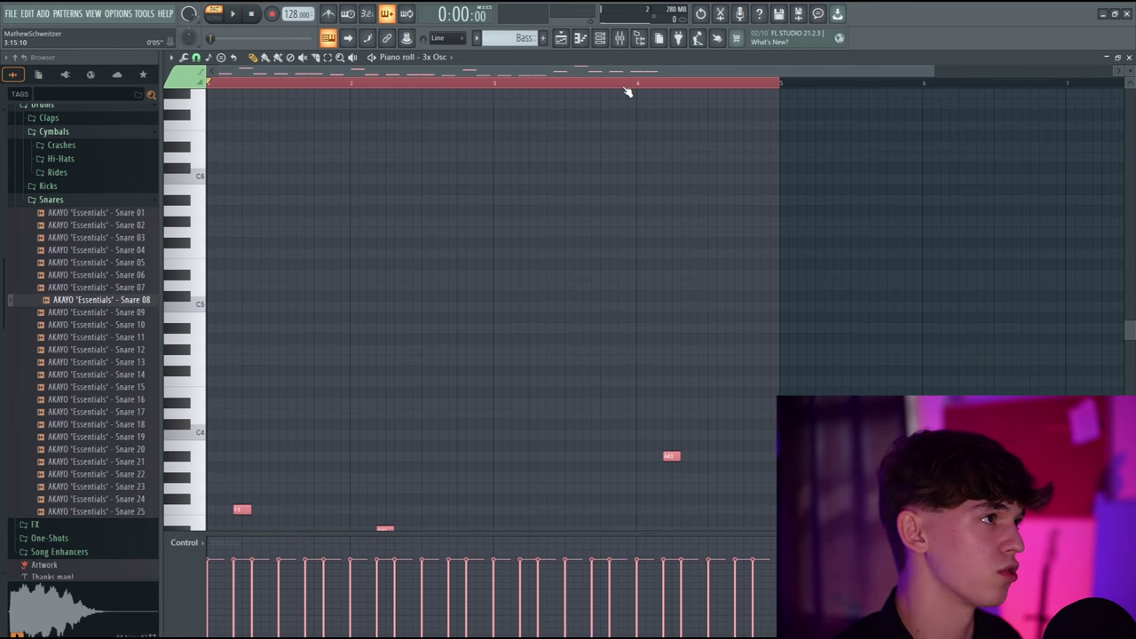
scroll(628, 92, down, 3)
click(600, 38)
right_click(409, 427)
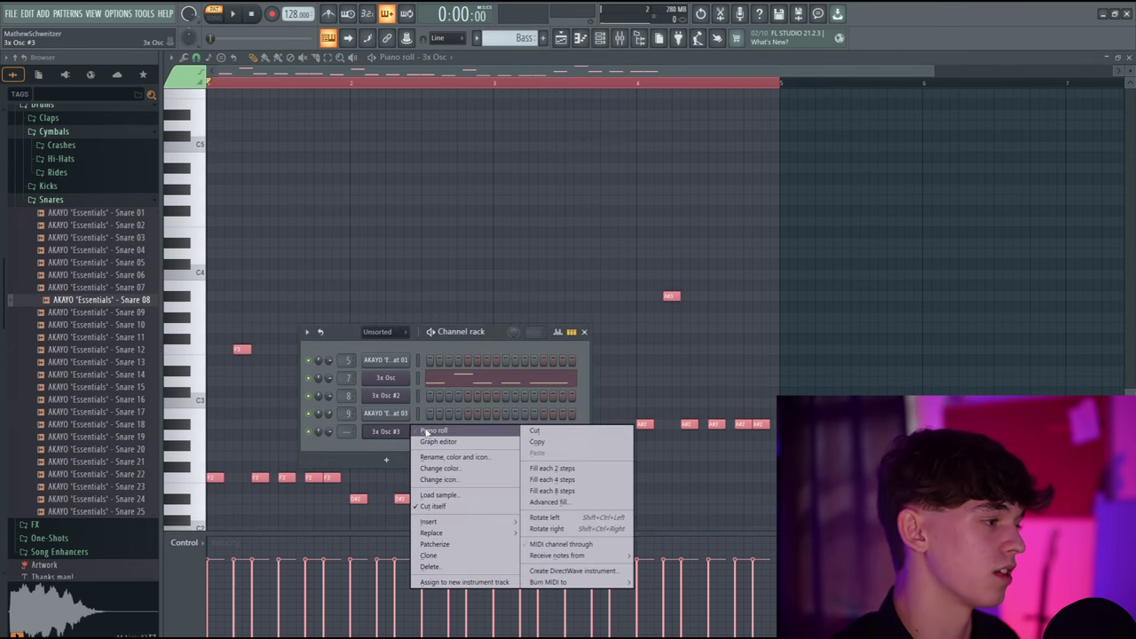
click(425, 432)
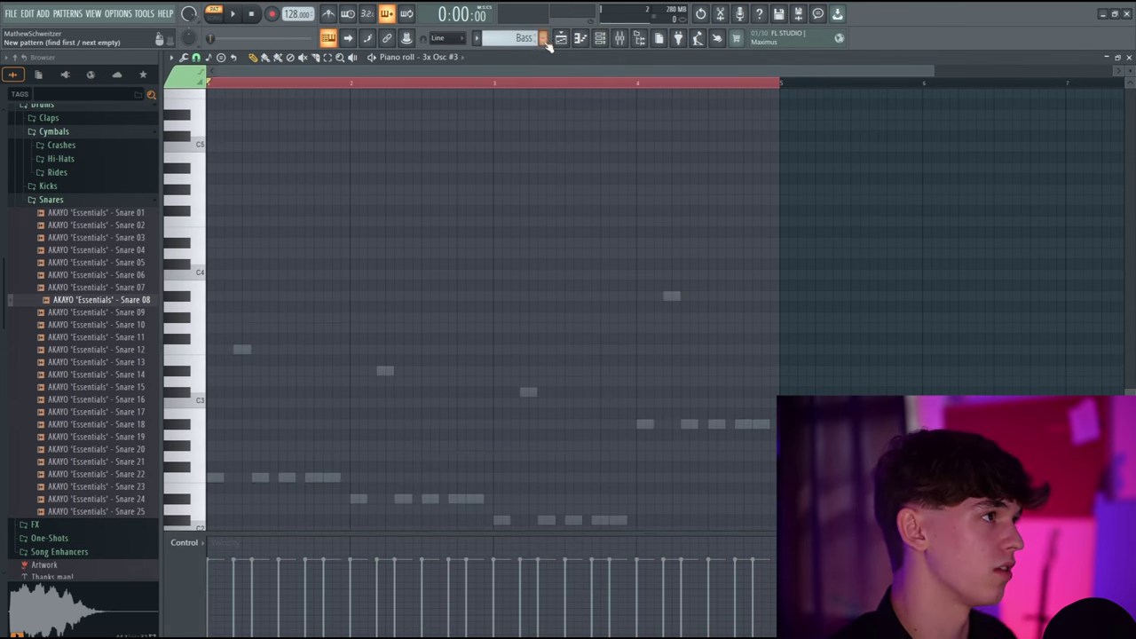
key(Return)
key(ctrl+v)
Step: Transpose all the Sub notes down one octave and play them before and after the change
key(space)
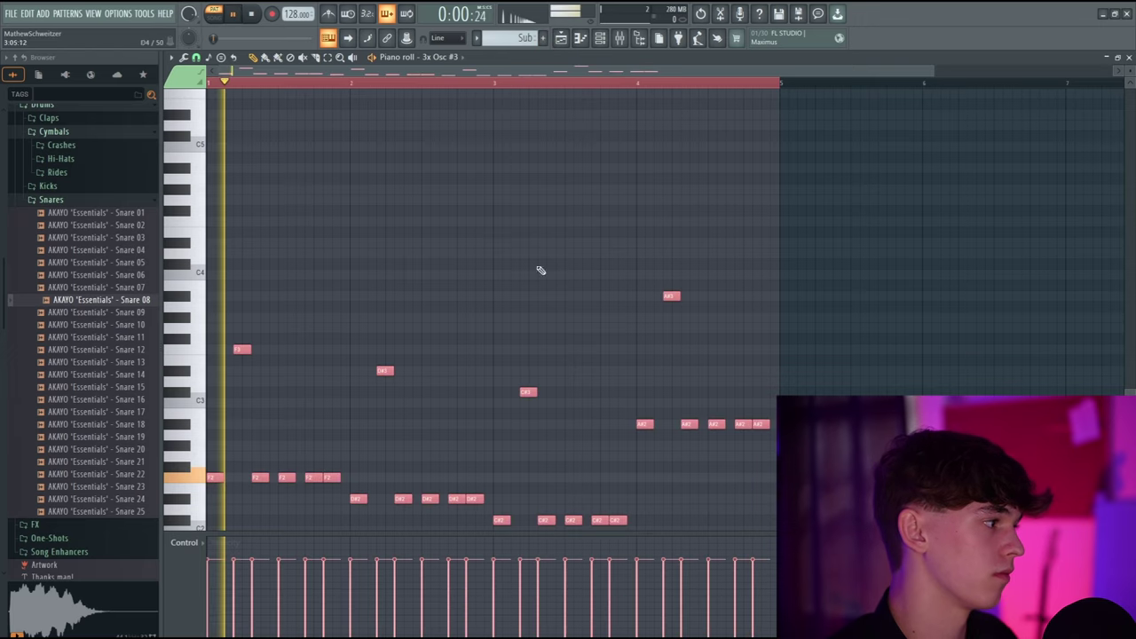
scroll(538, 267, down, 5)
key(space)
scroll(287, 329, up, 5)
scroll(246, 304, down, 5)
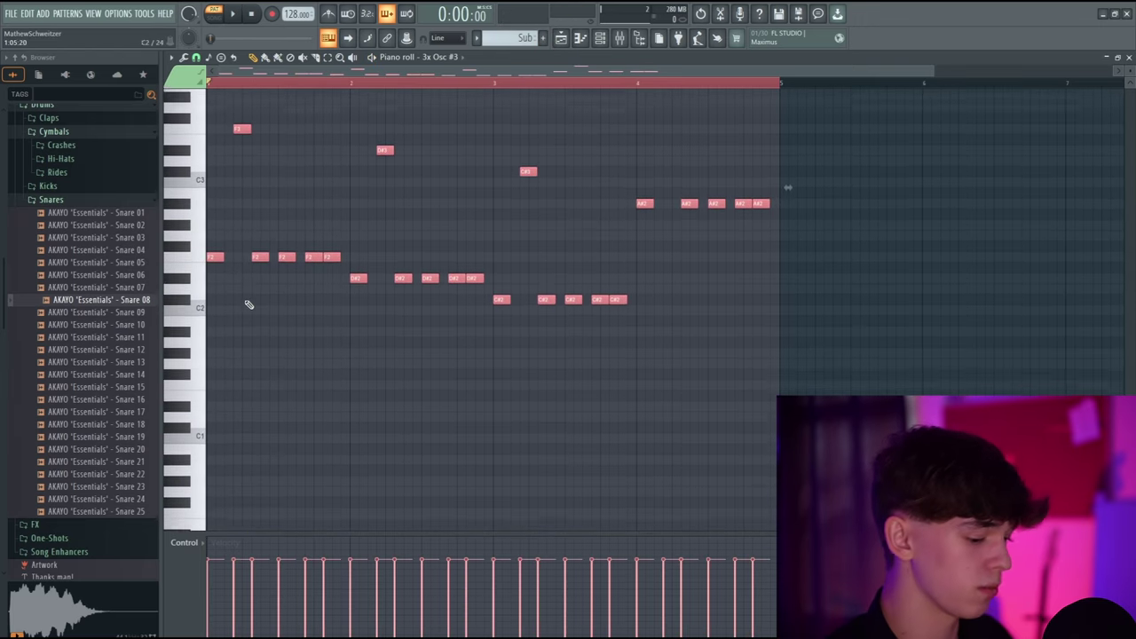
key(ctrl+Down)
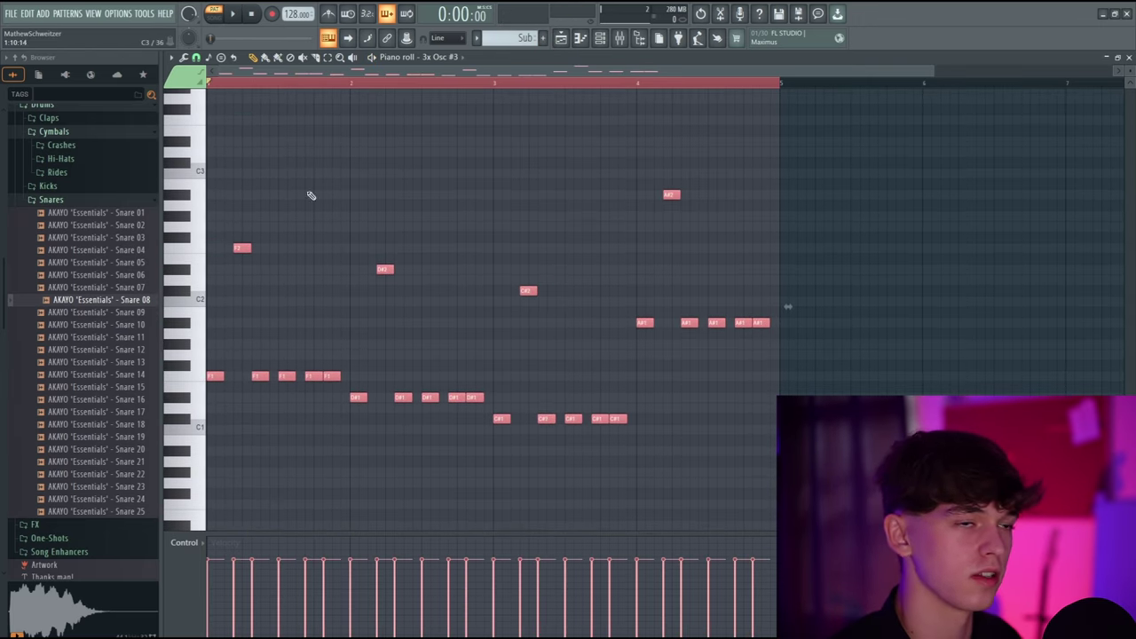
key(space)
key(space)
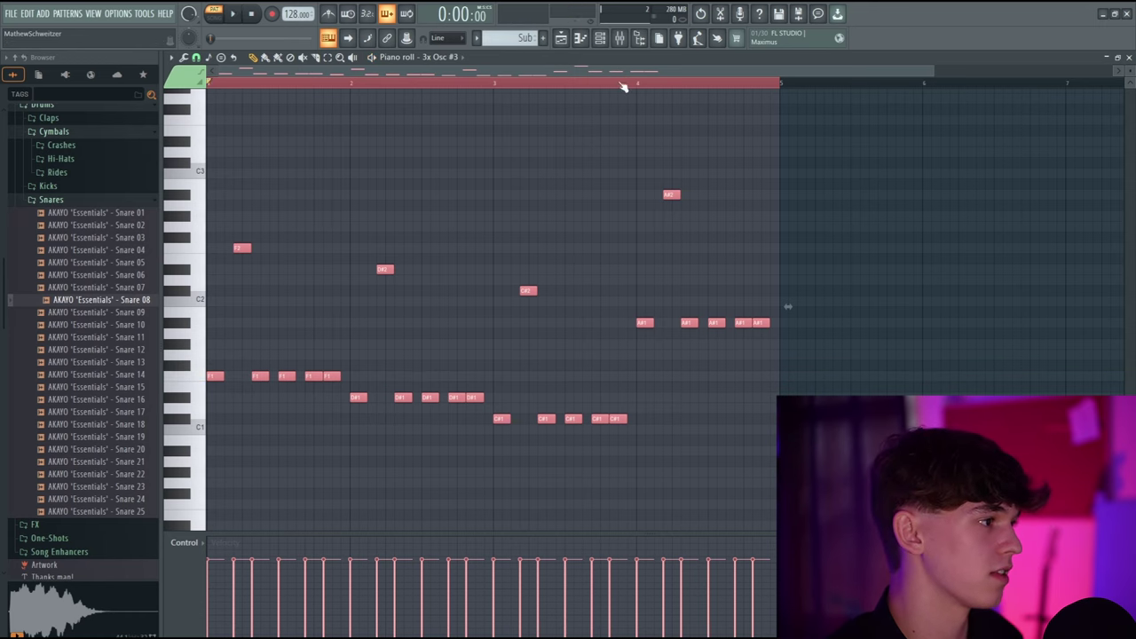
Step: Place the Sub pattern four times in a row on playlist Track 10 across bars 1 to 16 and play the arrangement
key(F5)
click(329, 410)
drag(410, 417, 667, 412)
key(space)
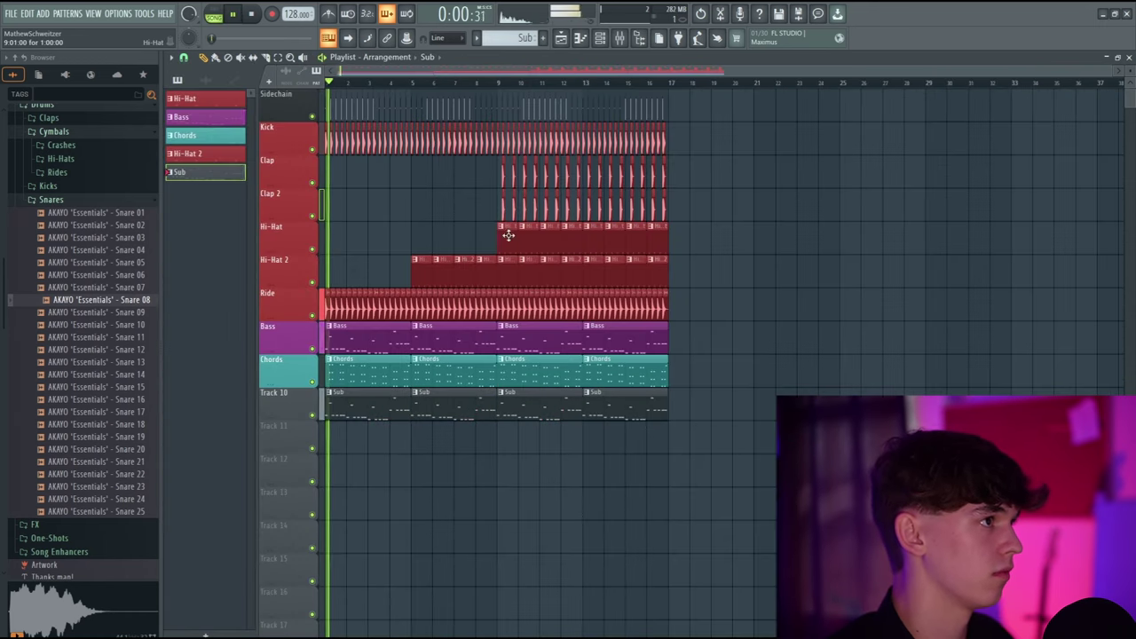
key(space)
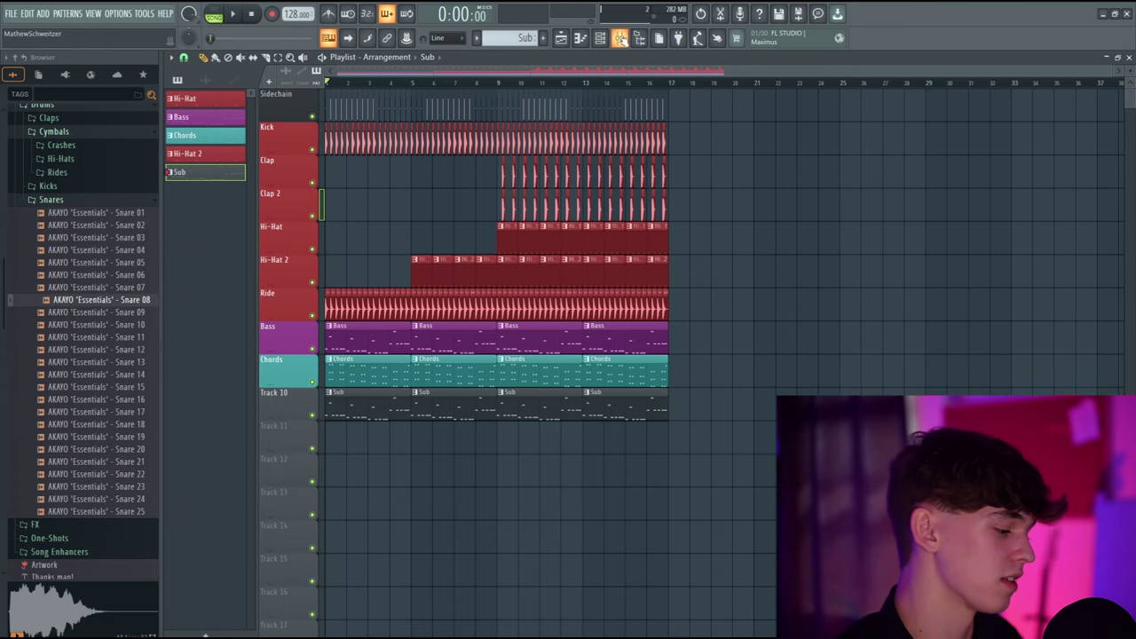
Step: Remove the Fruity Limiter from the Bass mixer track
click(619, 39)
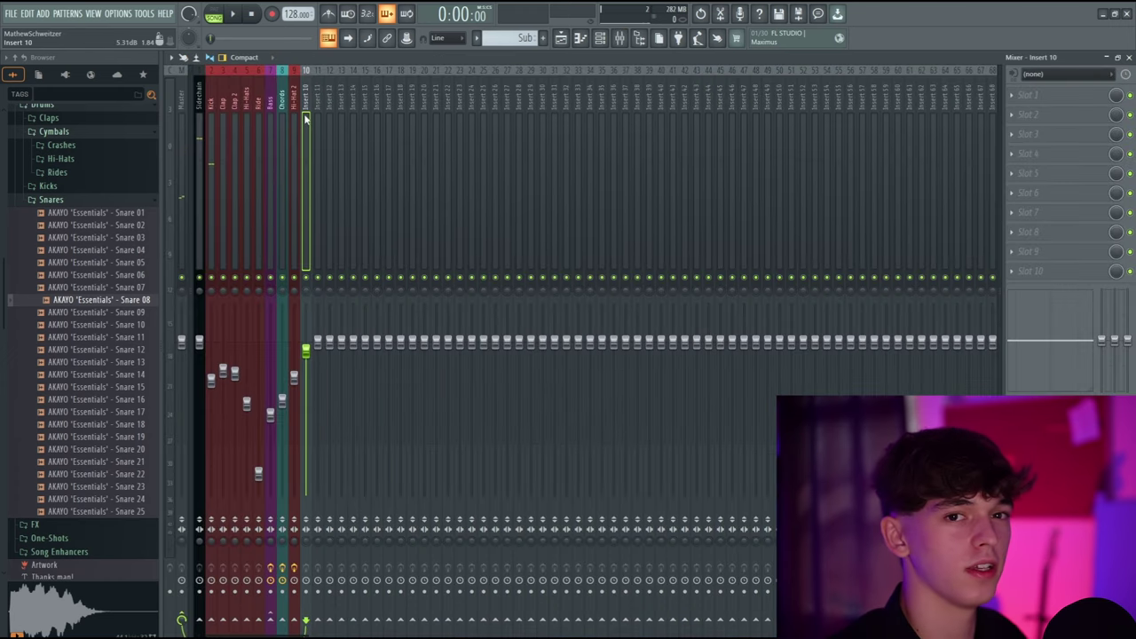
click(271, 116)
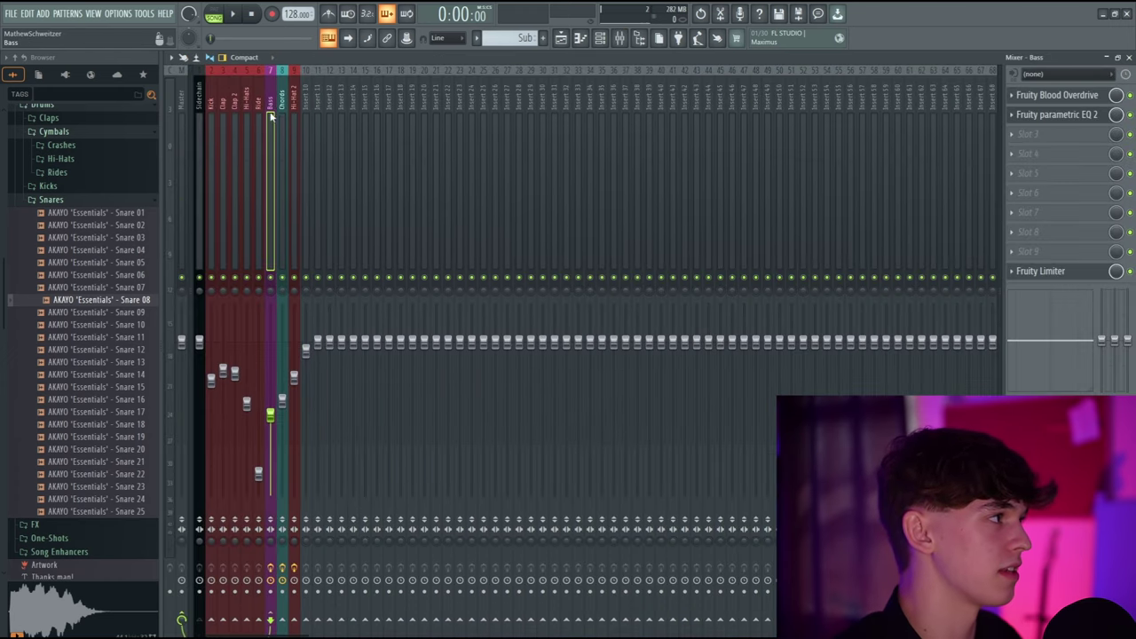
click(1017, 277)
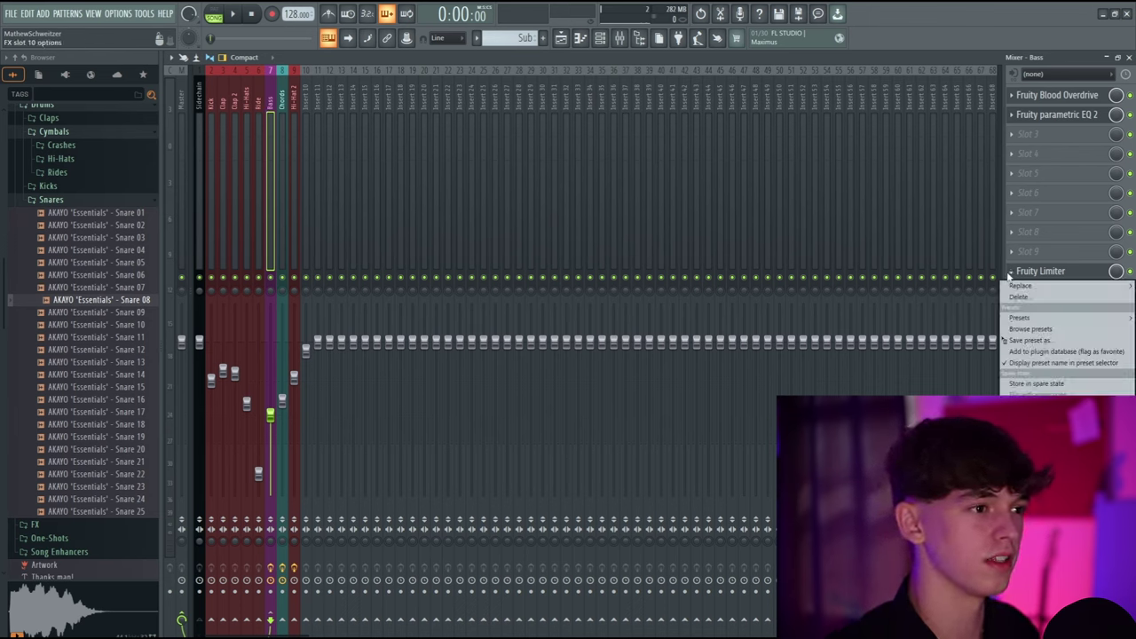
click(1021, 298)
Step: Rename the Sidechain mixer track as Sidechain Trigger
click(201, 131)
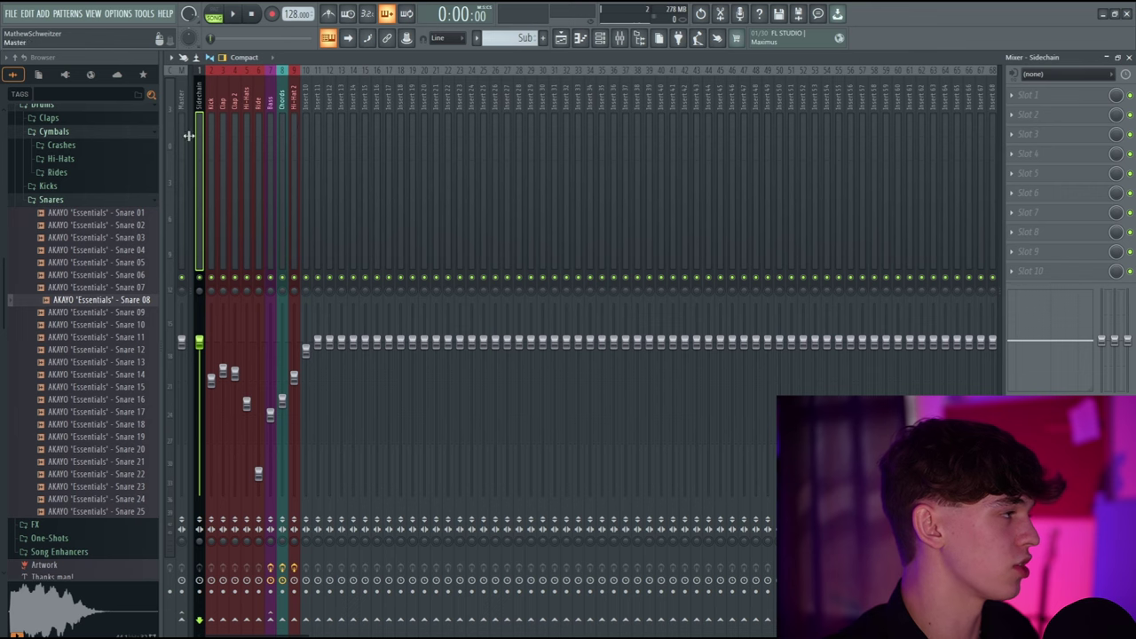
right_click(206, 60)
click(238, 66)
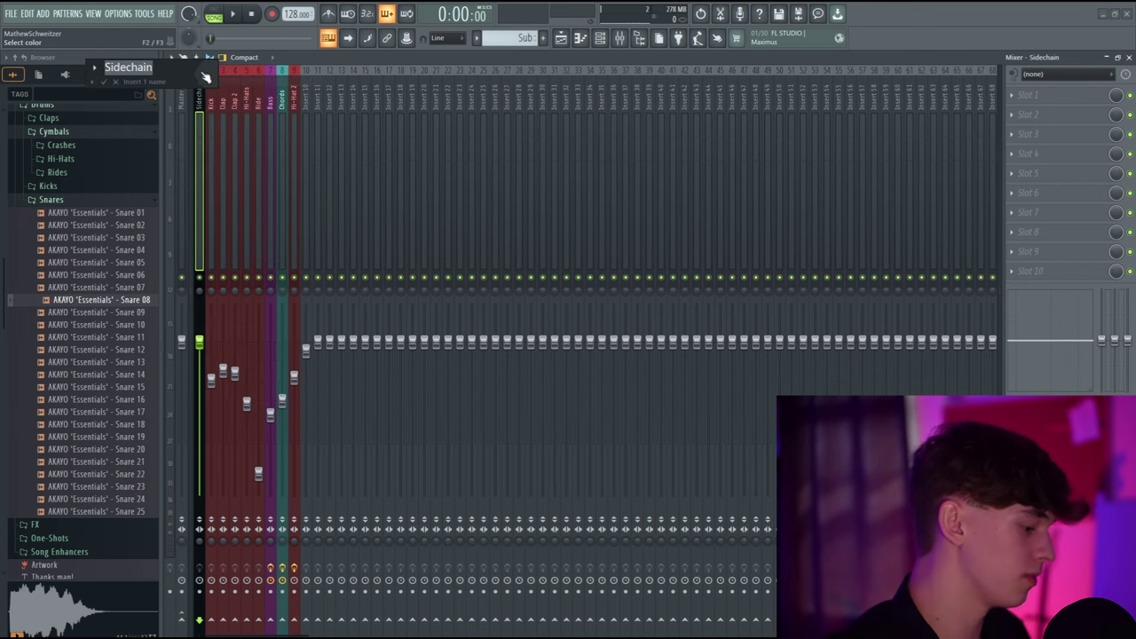
text(Trigger)
key(Return)
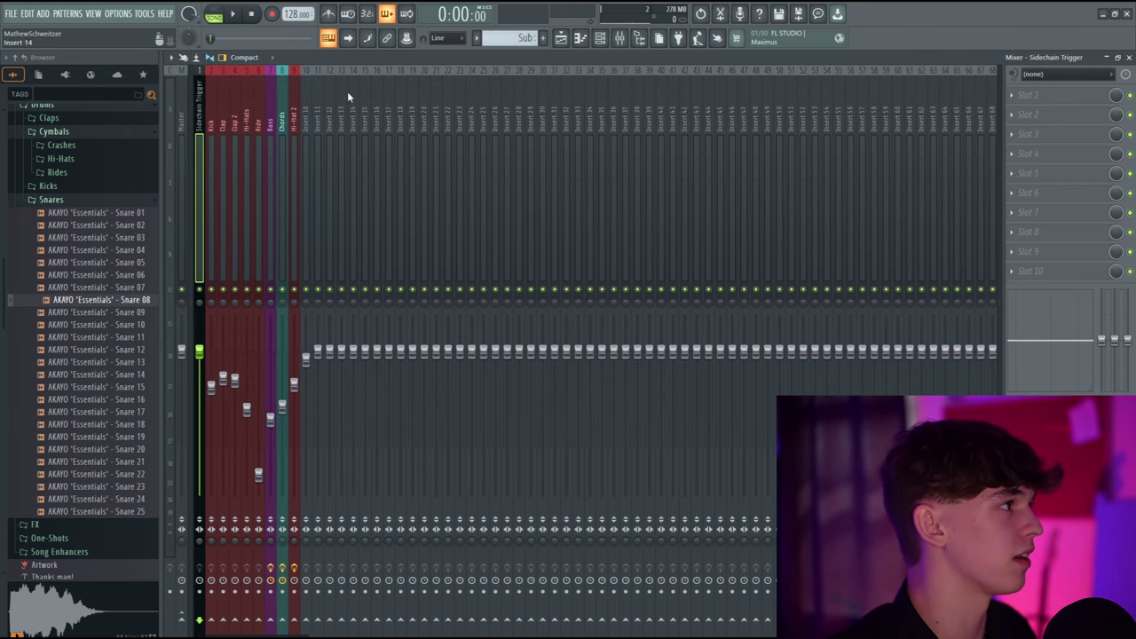
Step: Name mixer track Insert 11 Sidechain and colour it black
right_click(319, 69)
click(335, 80)
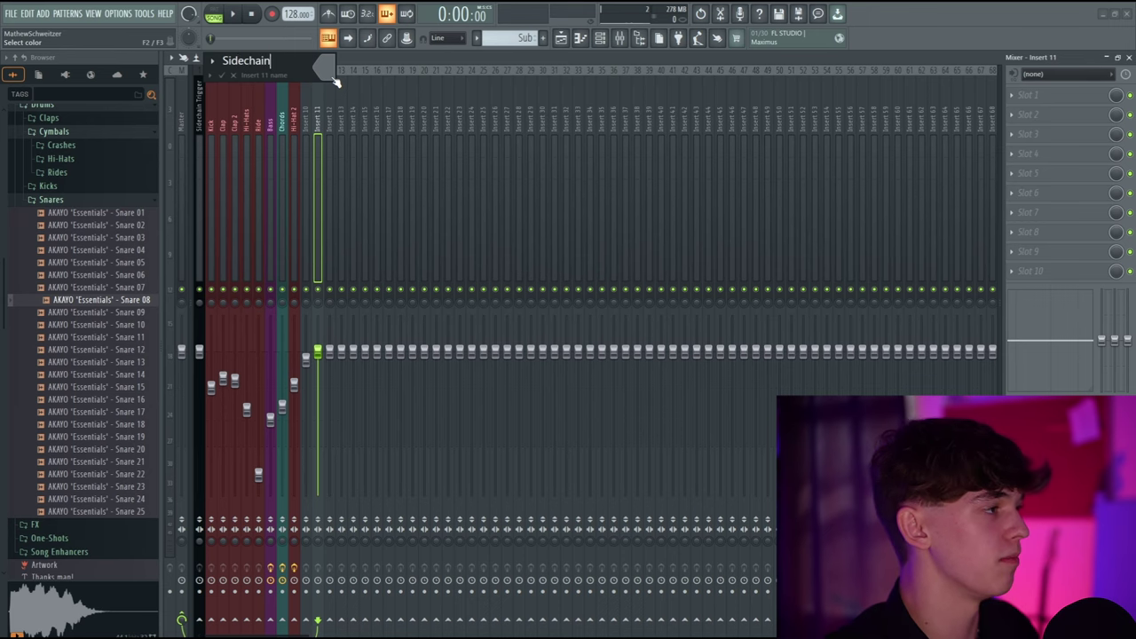
click(329, 72)
click(360, 258)
Step: Load Fruity Limiter into the first effect slot of the Sidechain mixer track
click(1012, 95)
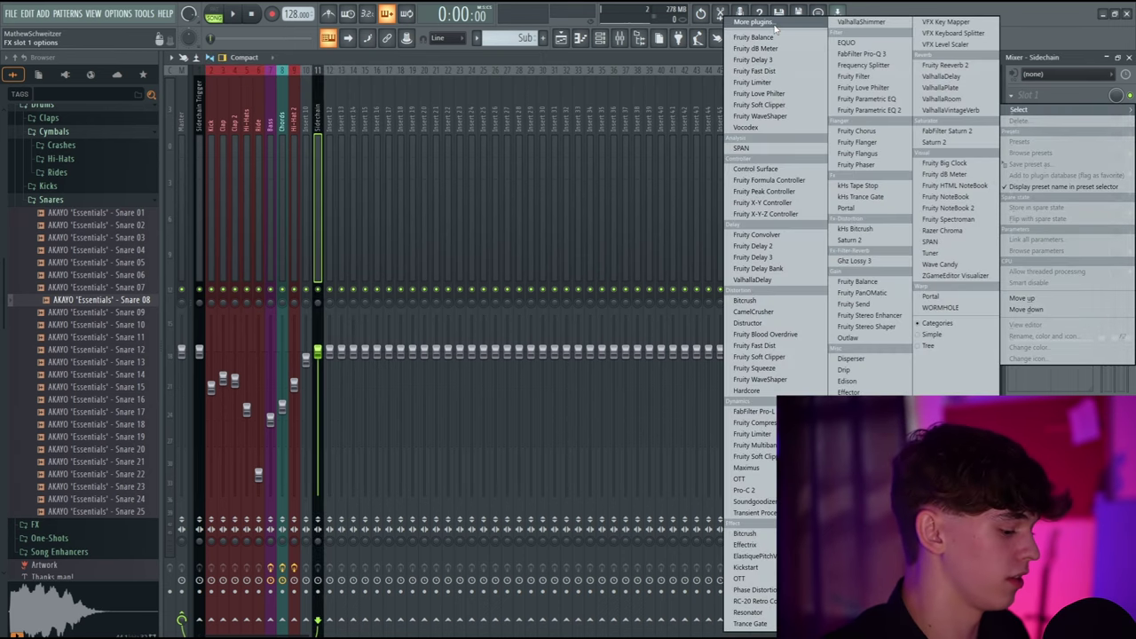
click(774, 29)
double_click(621, 528)
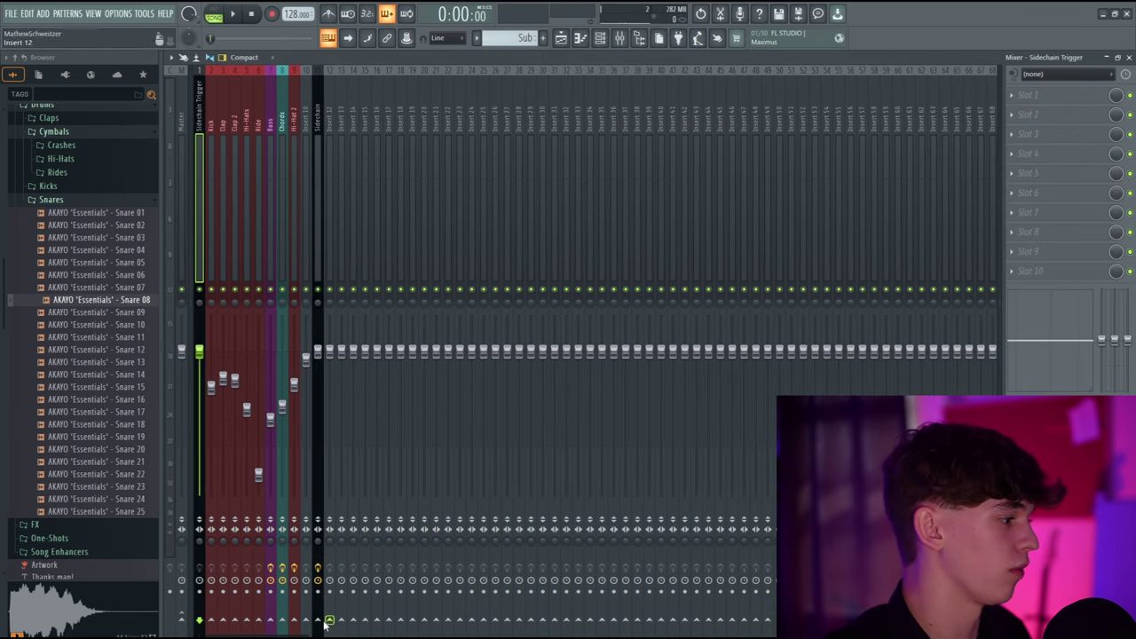
Step: Sidechain the Sidechain Trigger track to the Sidechain track and set its limiter's compressor to sidechain input 1 with a low threshold and high ratio
right_click(327, 621)
click(354, 614)
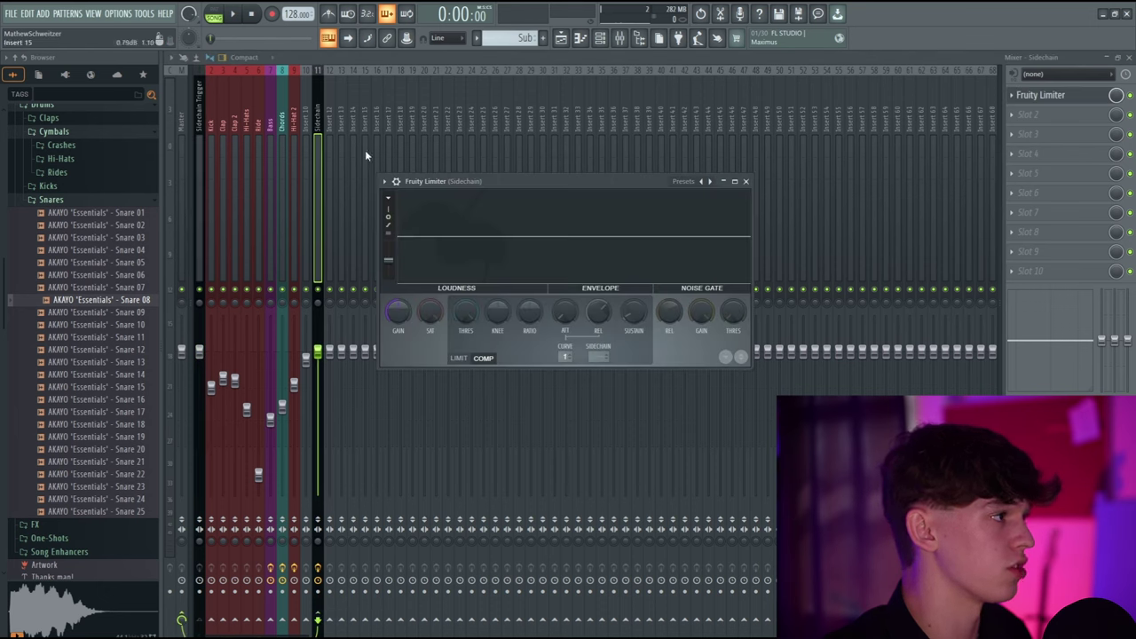
click(598, 356)
click(629, 377)
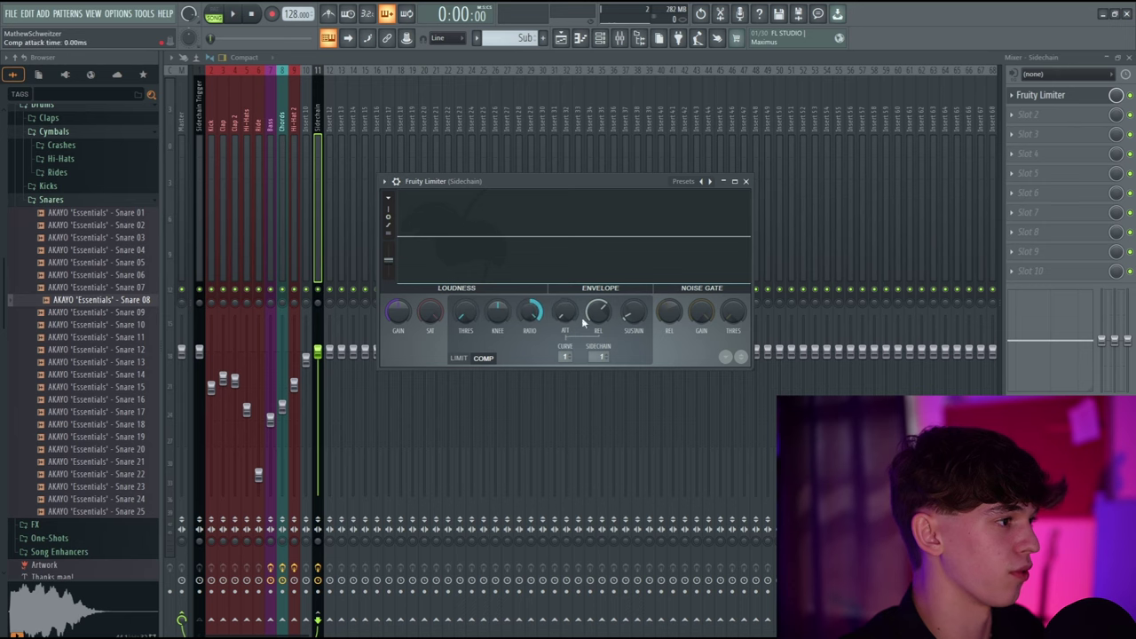
key(space)
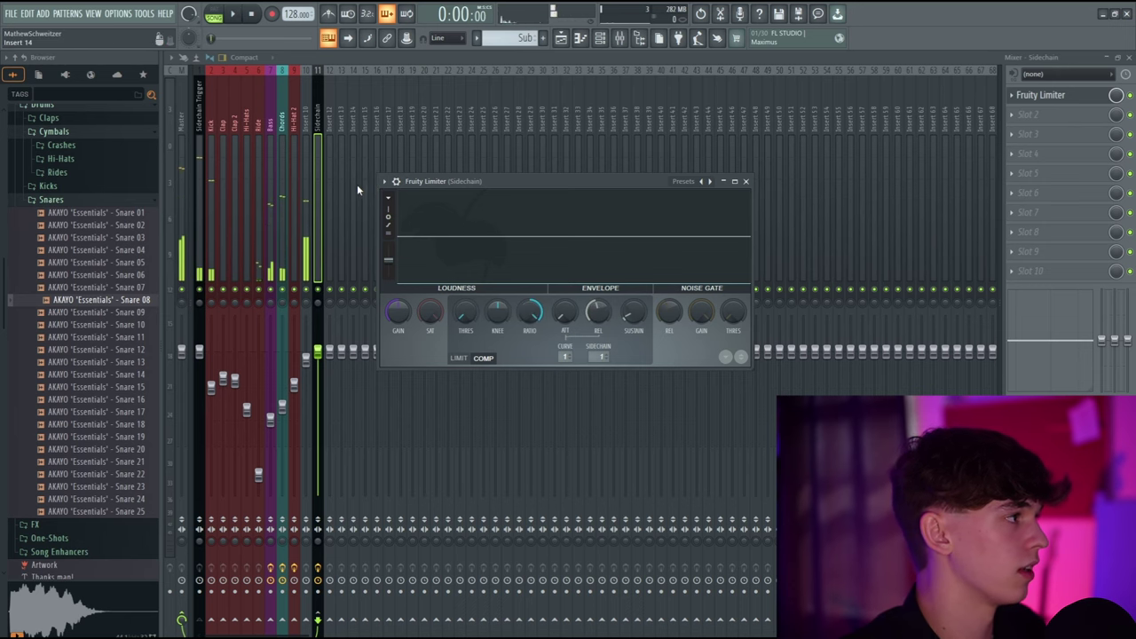
Step: Route the Chords and Bass mixer tracks to the Sidechain track only
click(280, 118)
click(271, 102)
click(279, 104)
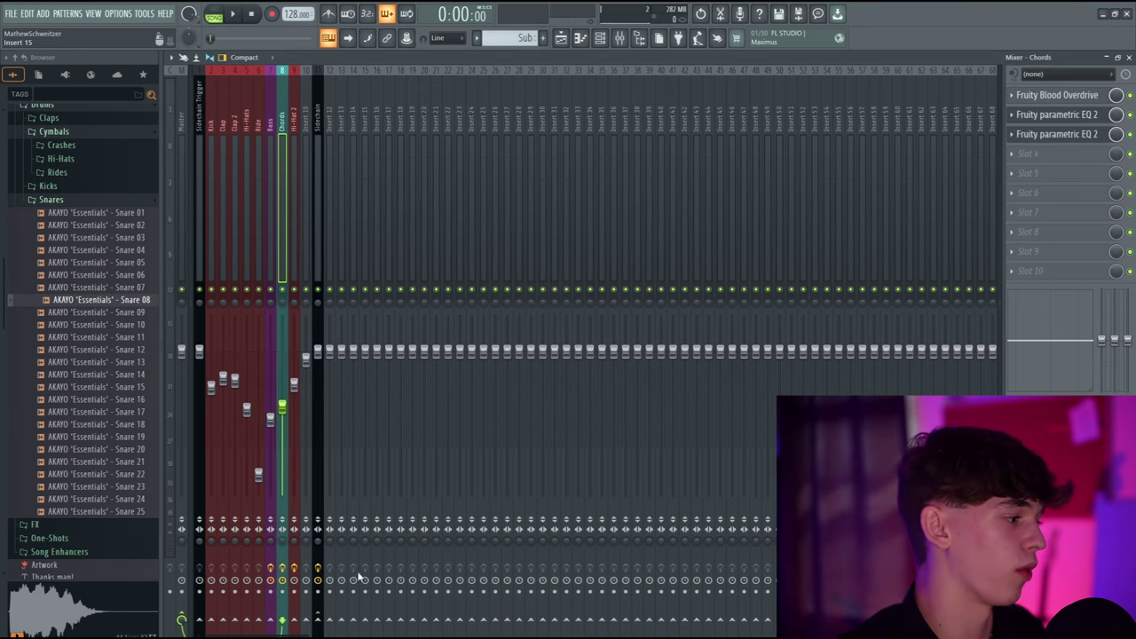
right_click(318, 620)
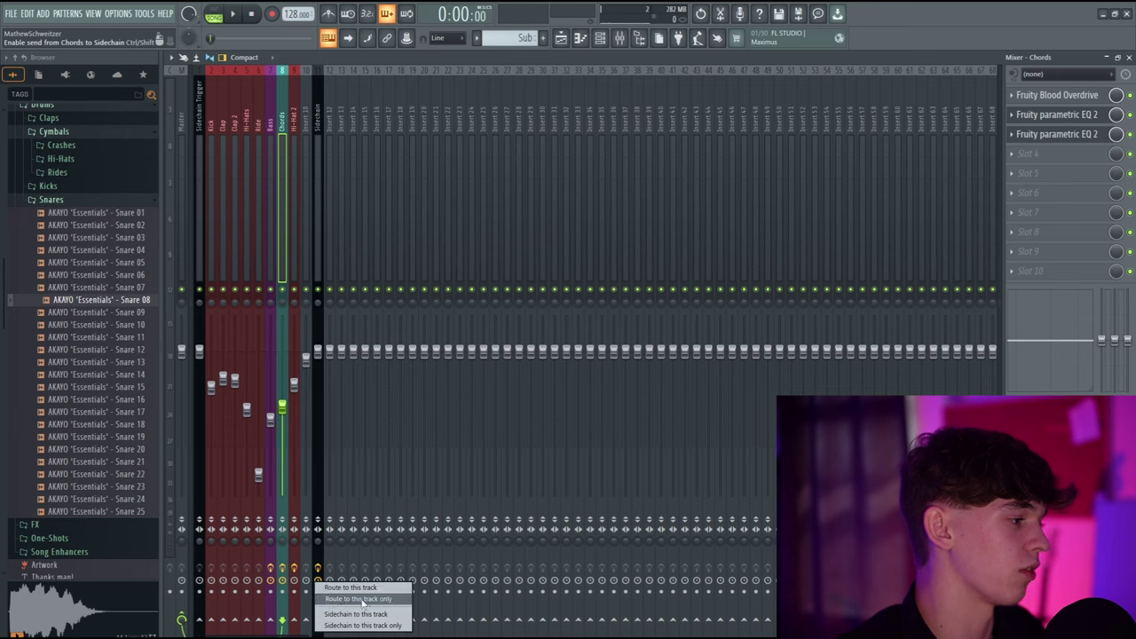
click(350, 600)
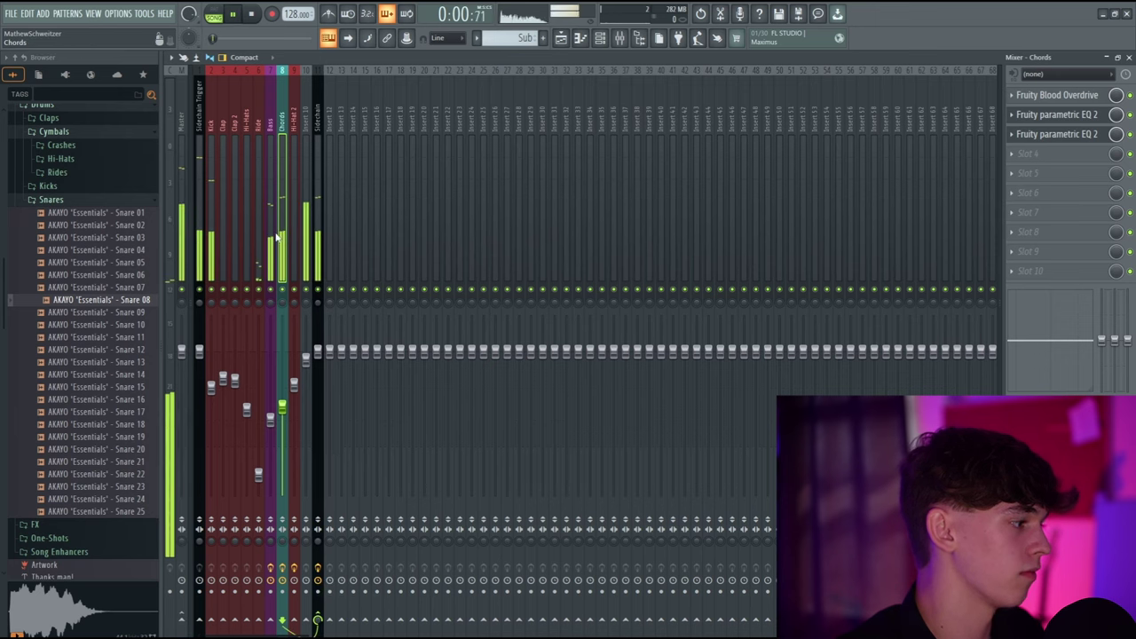
click(271, 105)
right_click(320, 620)
click(338, 600)
Step: Route the sub's mixer track, Insert 10, to the Sidechain track only and play the song
click(305, 159)
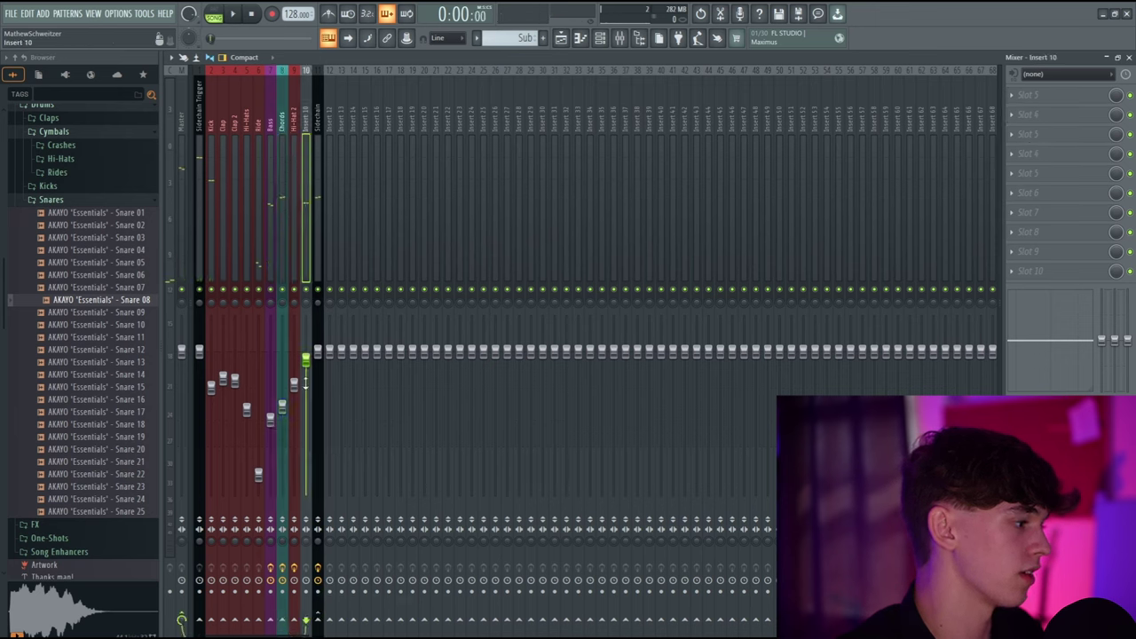
right_click(318, 620)
click(338, 612)
key(space)
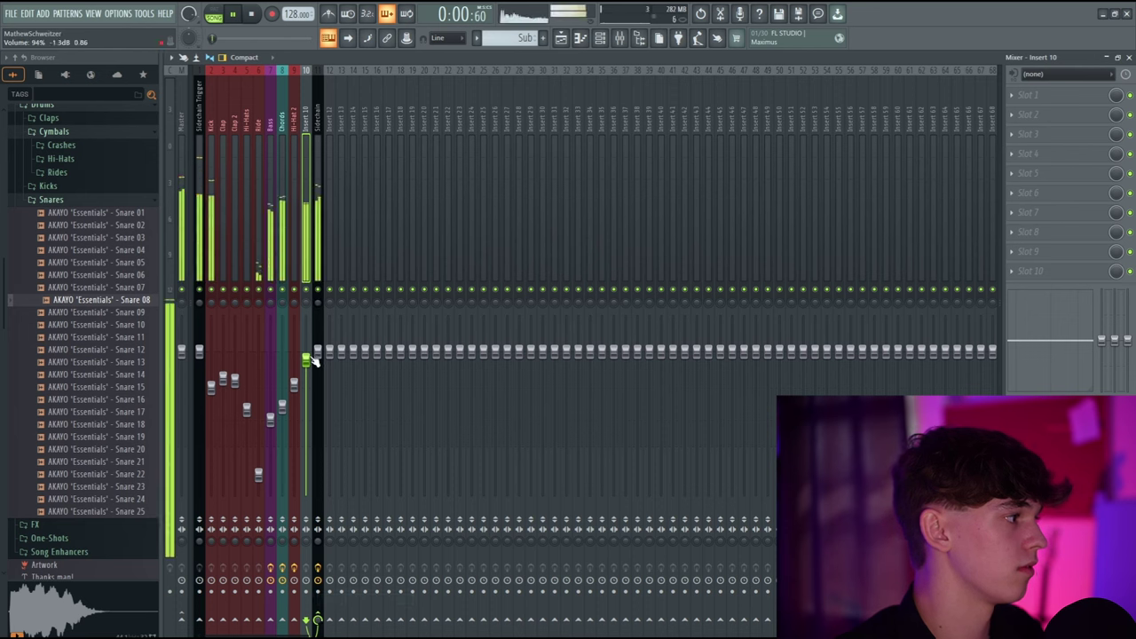
Step: Adjust the compressor release time in the Sidechain track's Fruity Limiter while the song plays
click(321, 170)
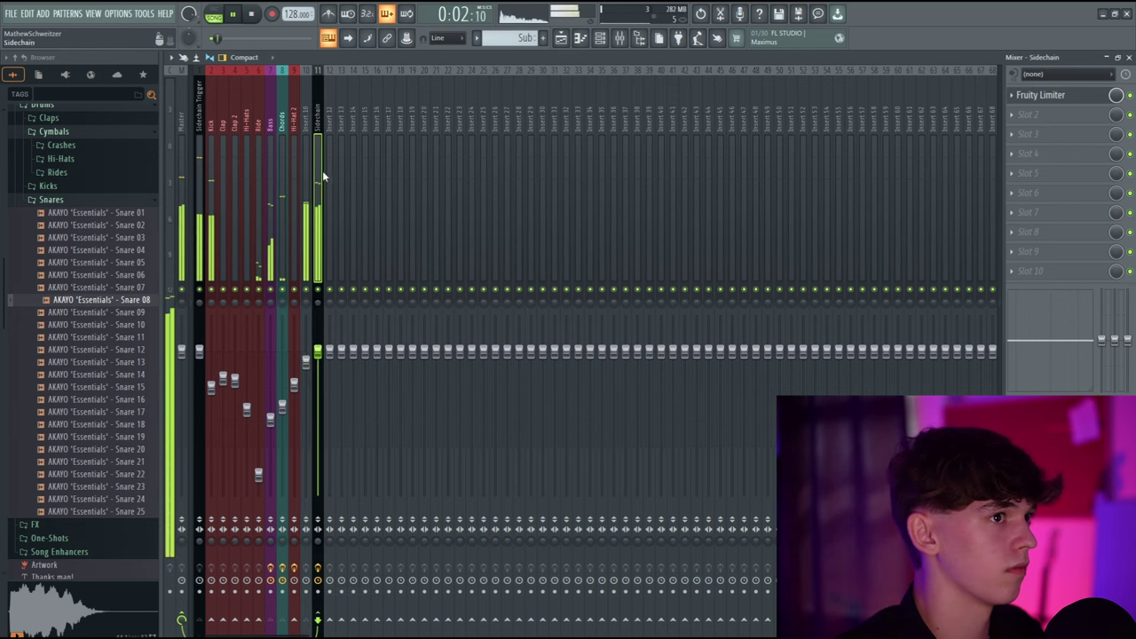
click(1036, 97)
key(space)
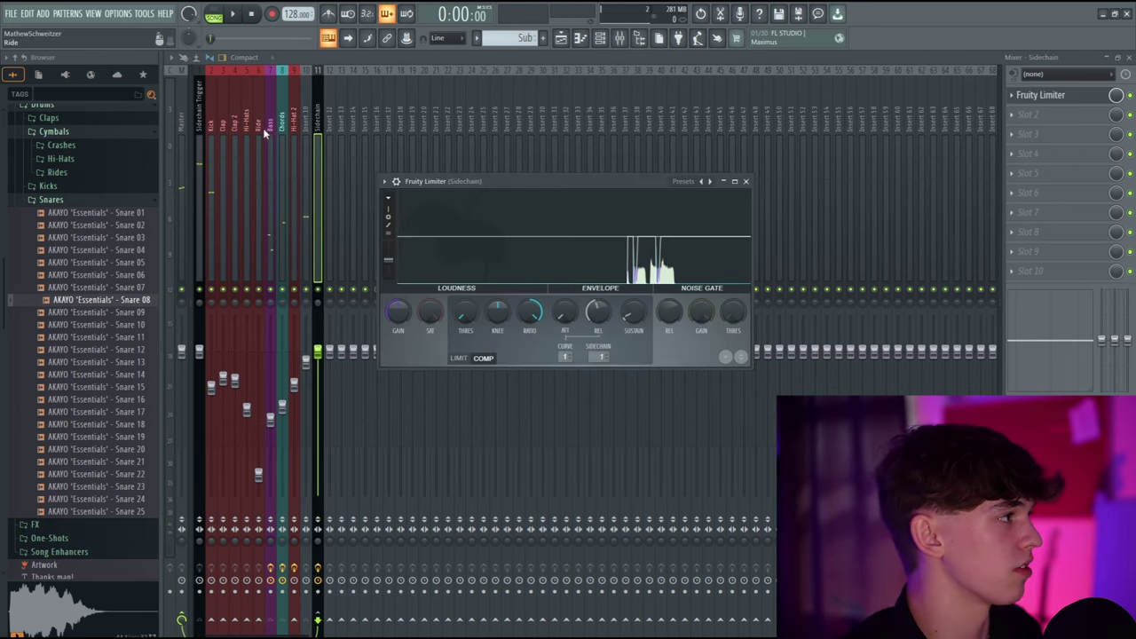
key(space)
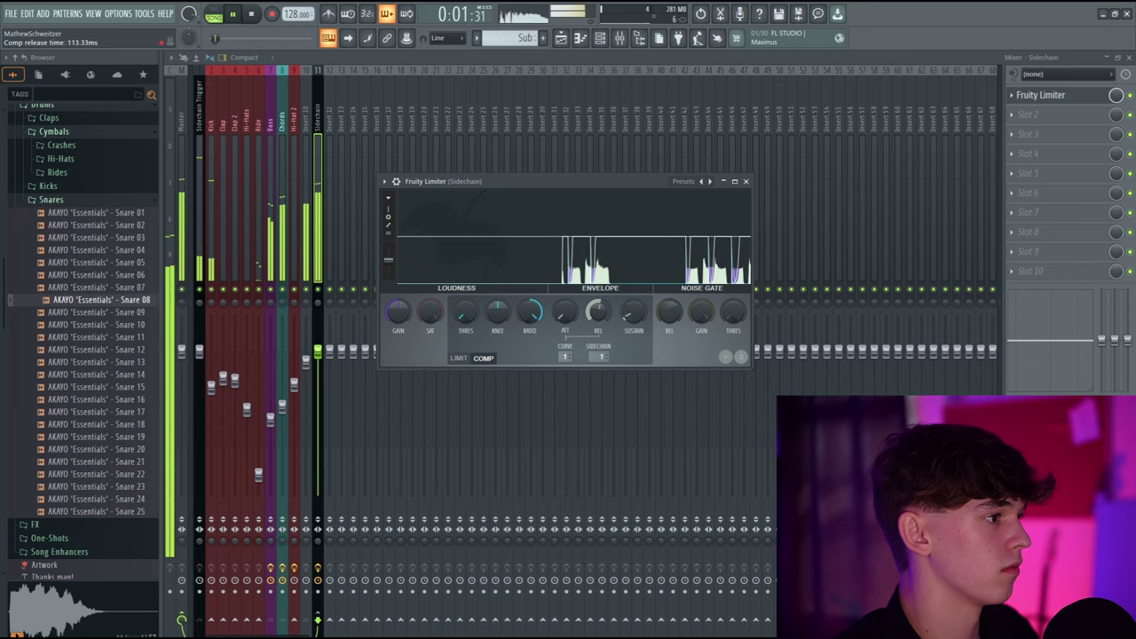
drag(605, 307, 604, 317)
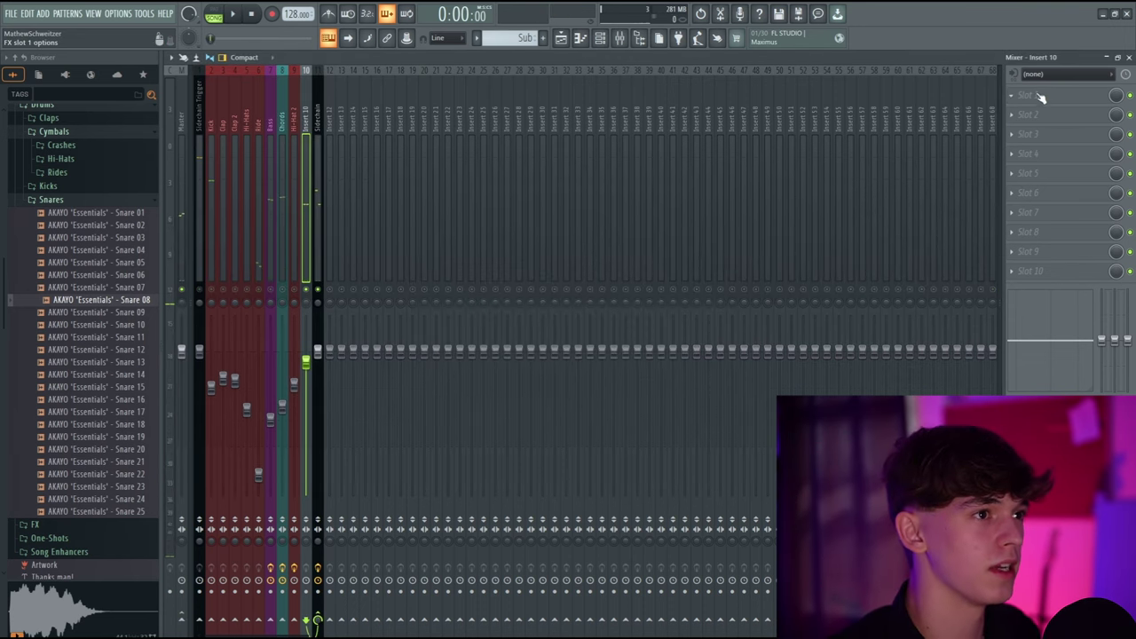
Step: Load Fruity Parametric EQ 2 into Insert 10's first effect slot and pull band 3 all the way down
click(1014, 99)
click(887, 108)
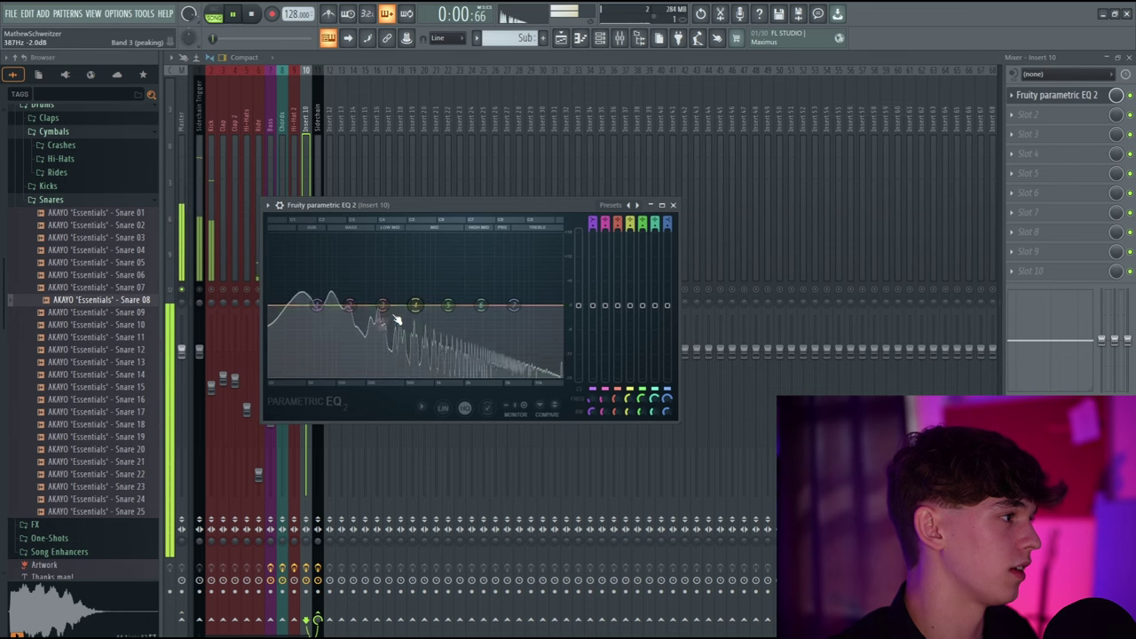
drag(384, 305, 385, 372)
key(space)
key(space)
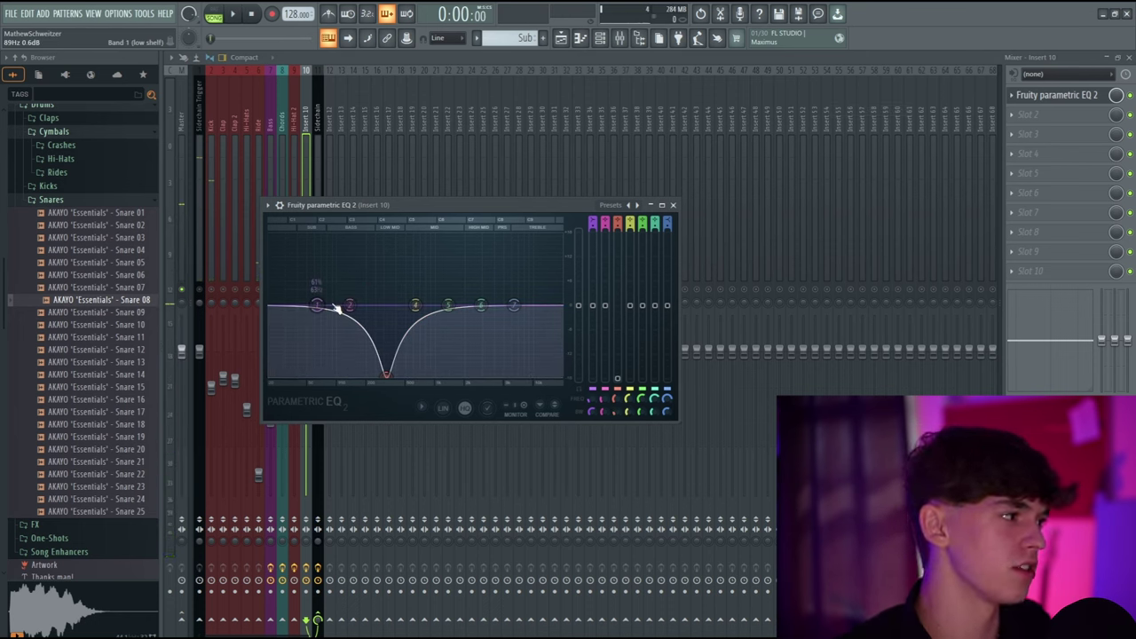
Step: Play the song to check the sub's EQ cut and lower Insert 10's volume slightly
drag(337, 308, 446, 297)
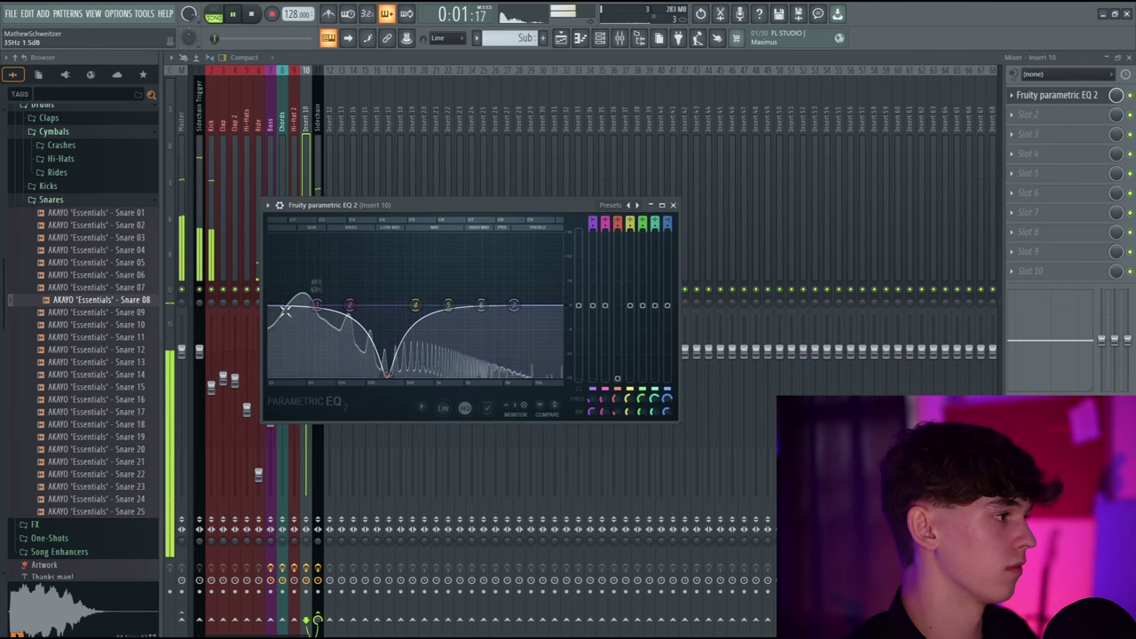
key(space)
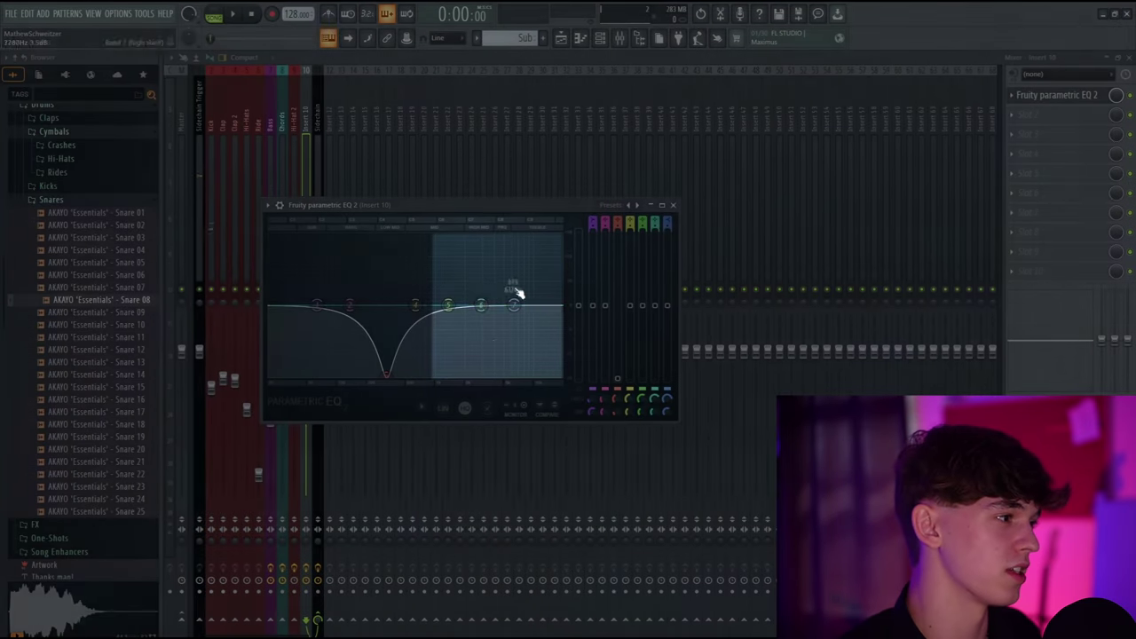
key(space)
key(space)
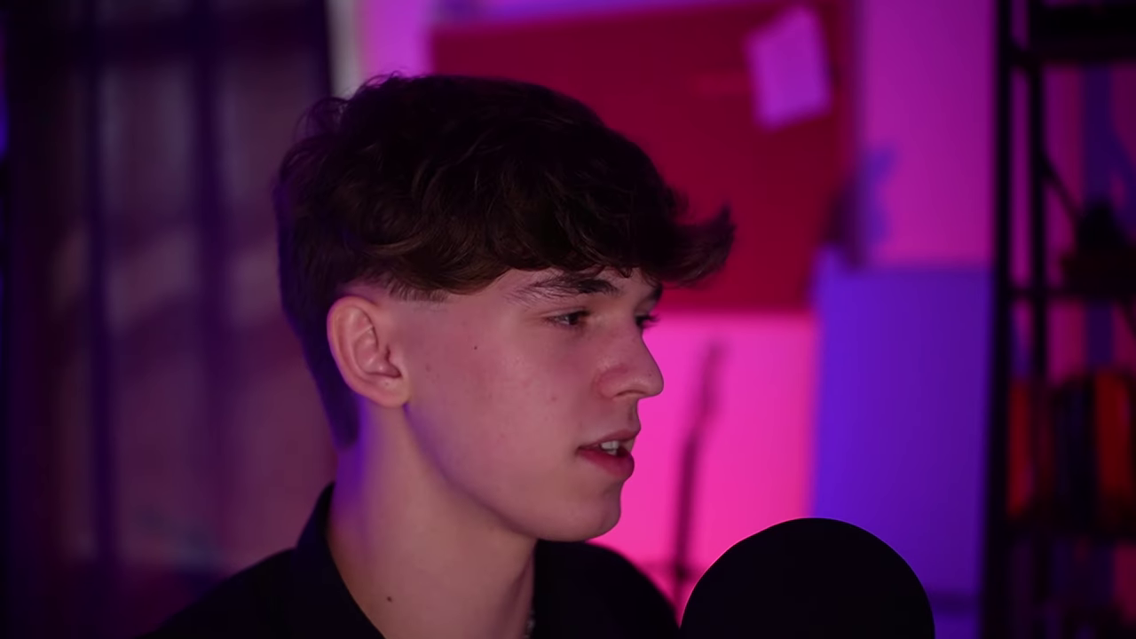
key(space)
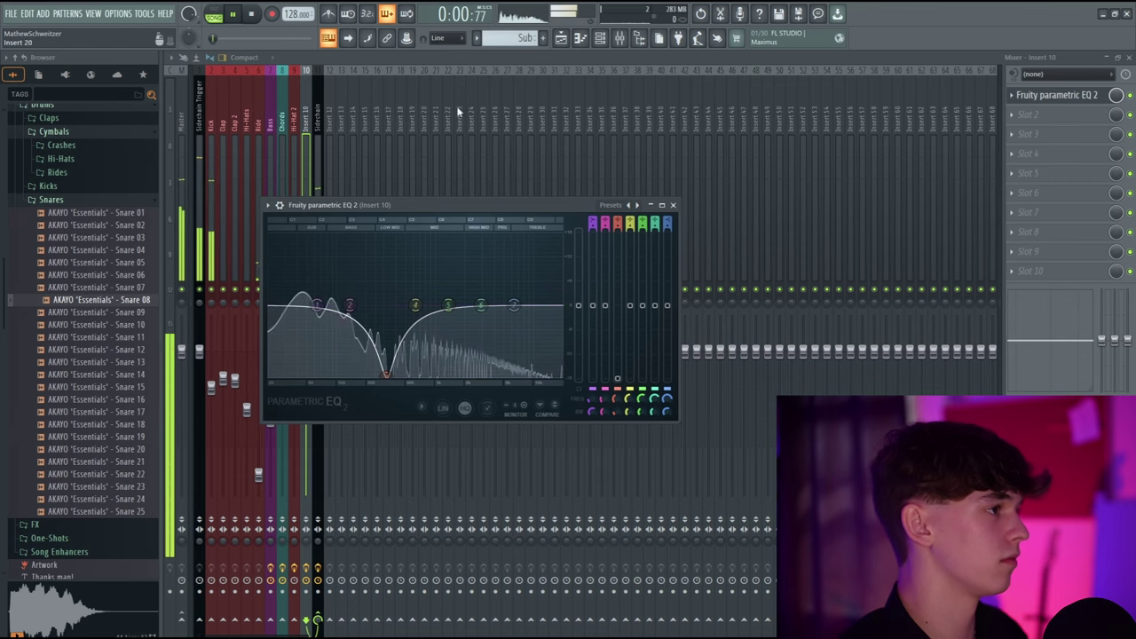
key(space)
Step: Rename the Insert 10 mixer track "Sub Bass" and colour it purple
right_click(315, 69)
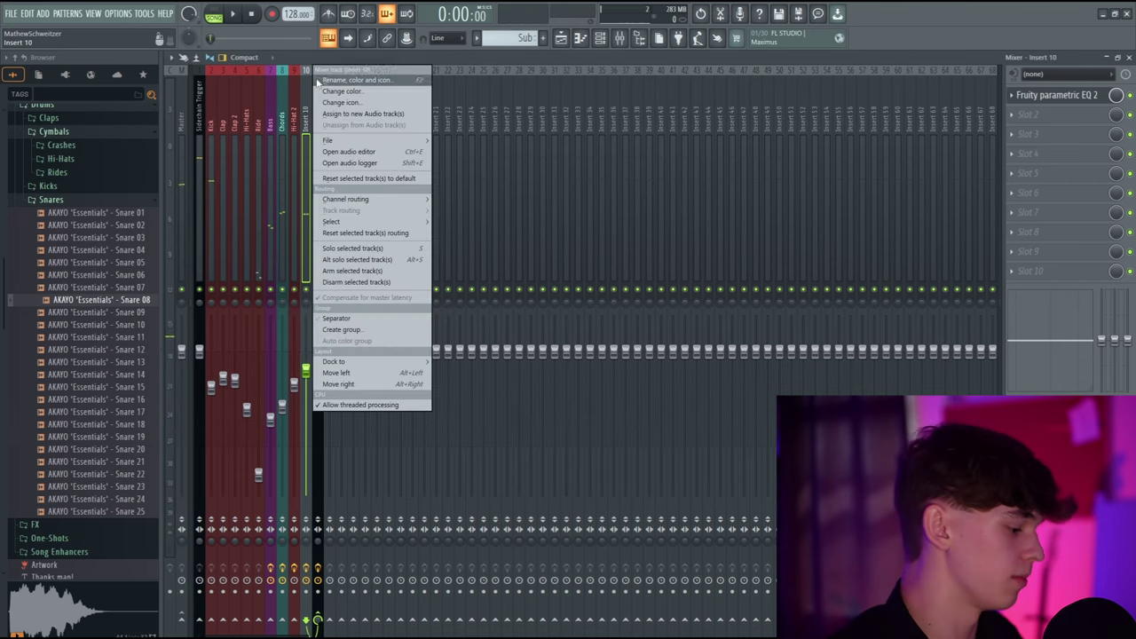
click(324, 80)
text(Sub bass)
key(Return)
Step: Reorder the mixer tracks: Sidechain beside Sidechain Trigger, drums grouped together, followed by Bass, Sub Bass and Chords
key(alt+Right)
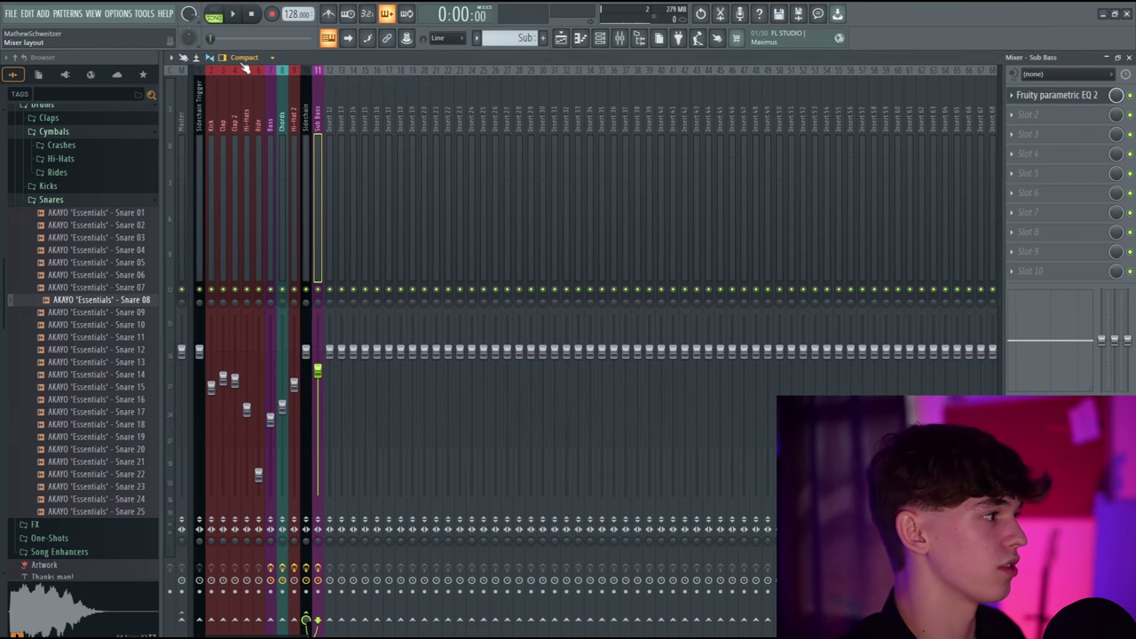
key(alt+Left)
key(alt+Left)
key(alt+Left)
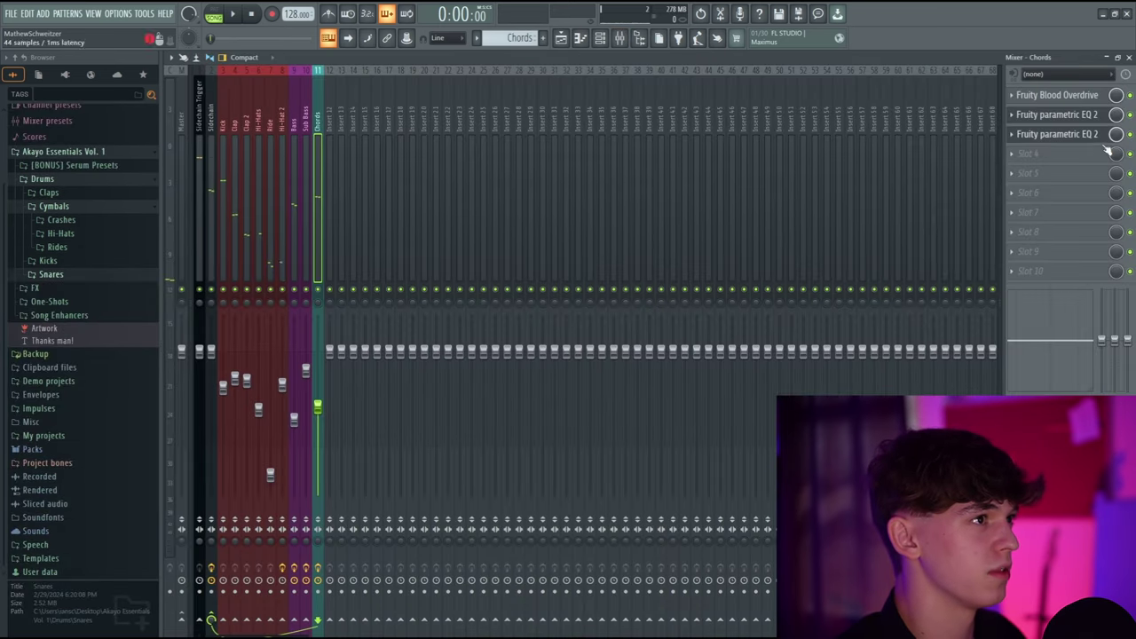
Step: Load Fruity Reeverb 2 into the Chords track's fourth effect slot and set its wet level to about 40%
click(1103, 150)
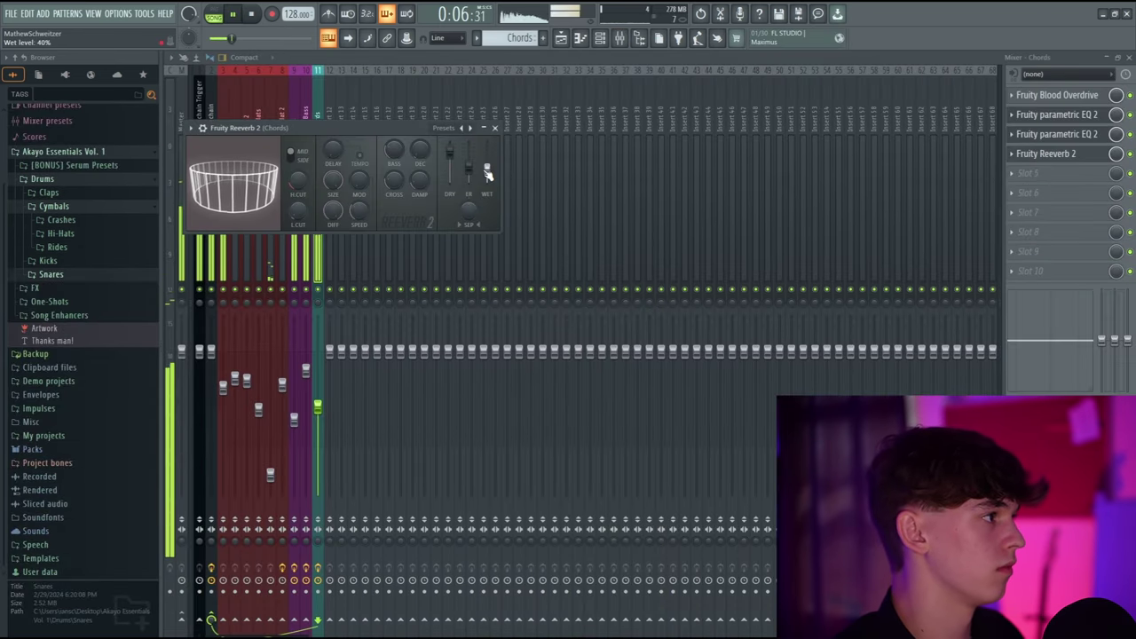
key(space)
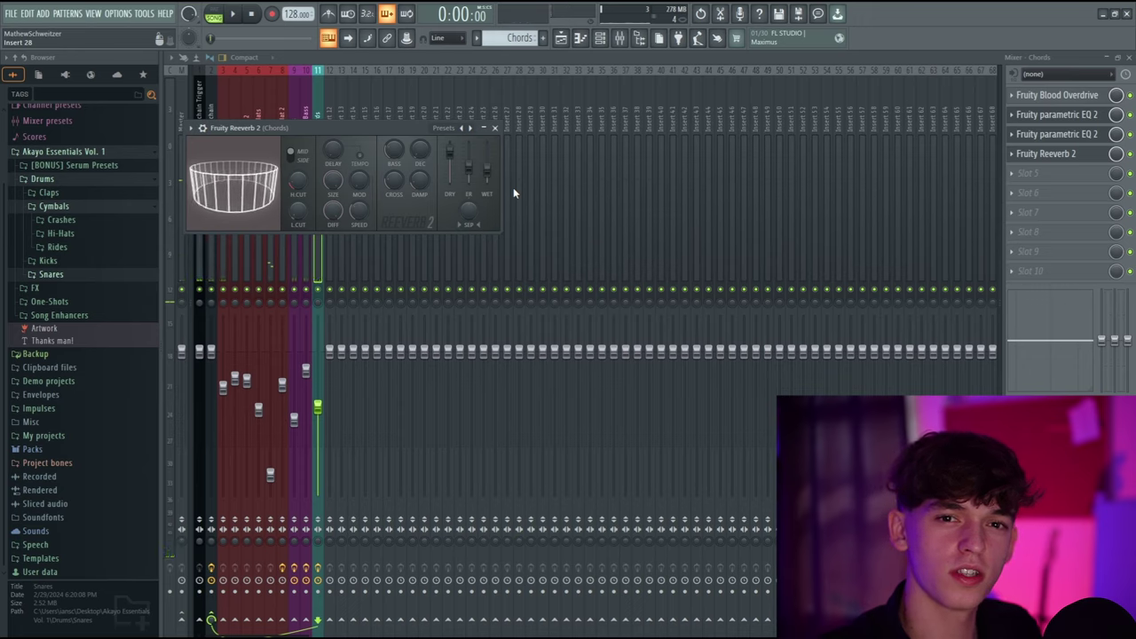
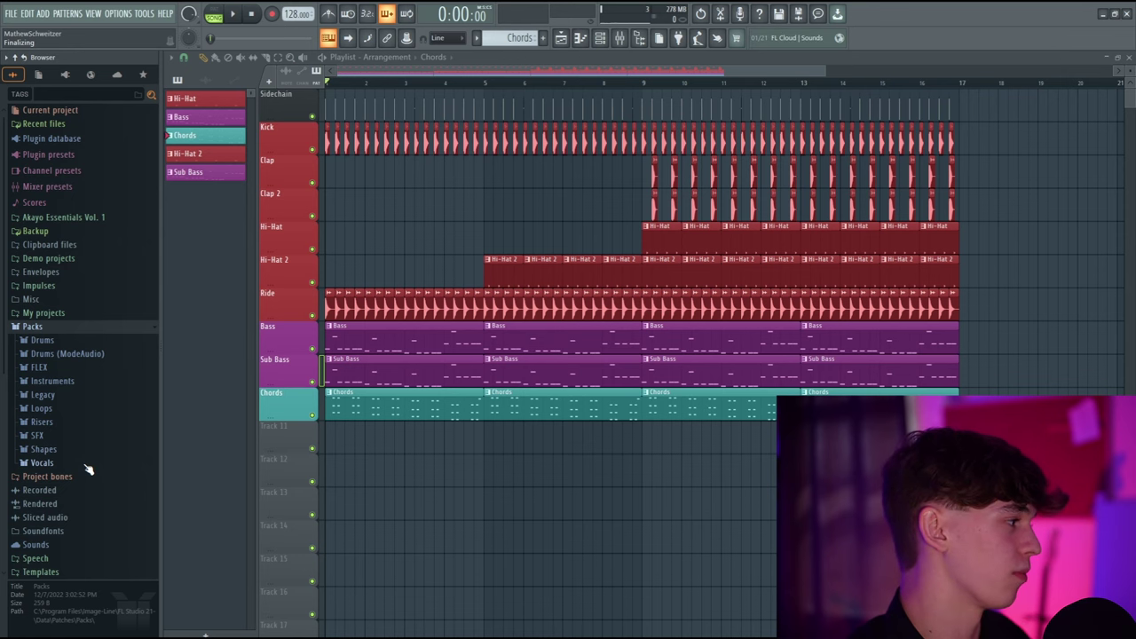
Step: Browse the Vocals sample pack and place the Ahh C vocal sample on playlist Track 13
click(86, 464)
scroll(94, 261, down, 5)
click(93, 276)
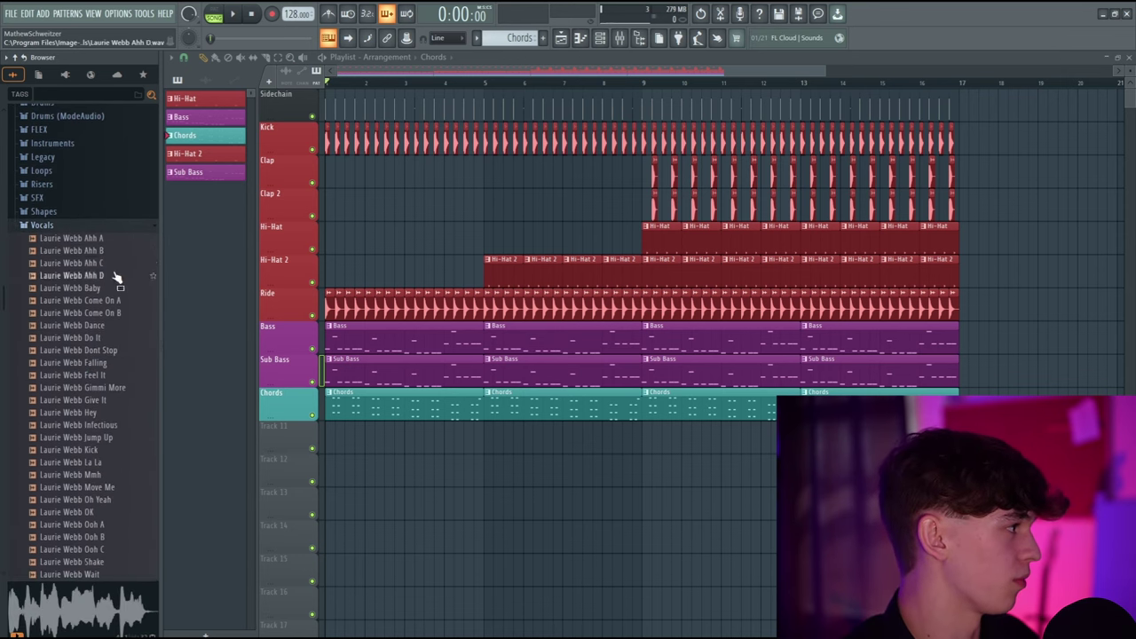
drag(70, 264, 539, 490)
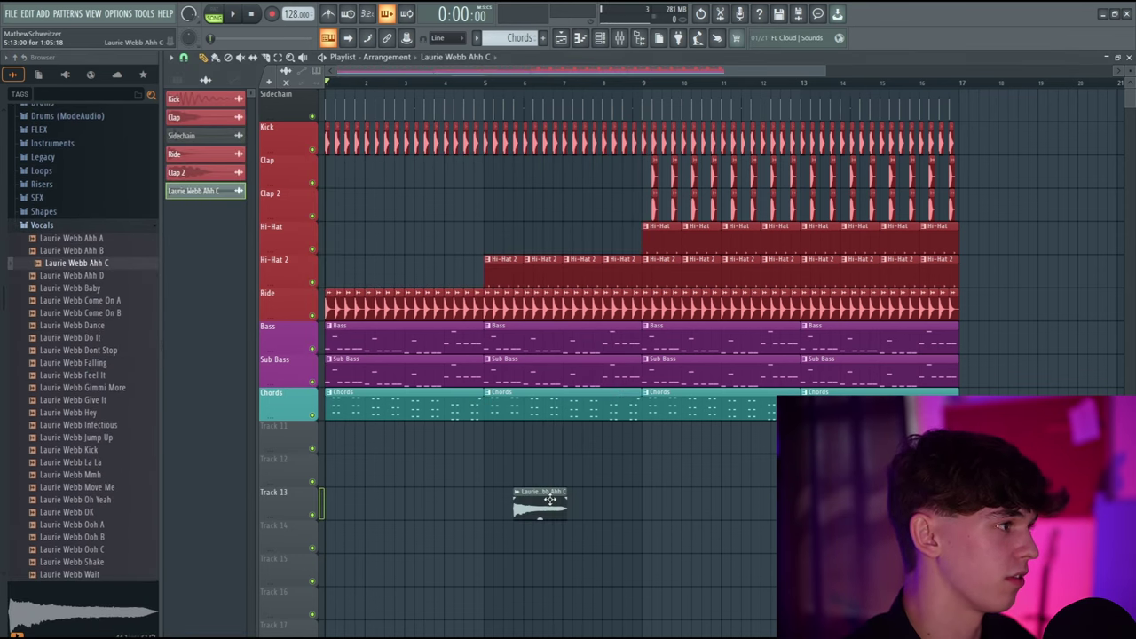
Step: Open the Ahh C vocal clip in Edison, apply the Blur effect and preview it
double_click(550, 500)
key(ctrl+e)
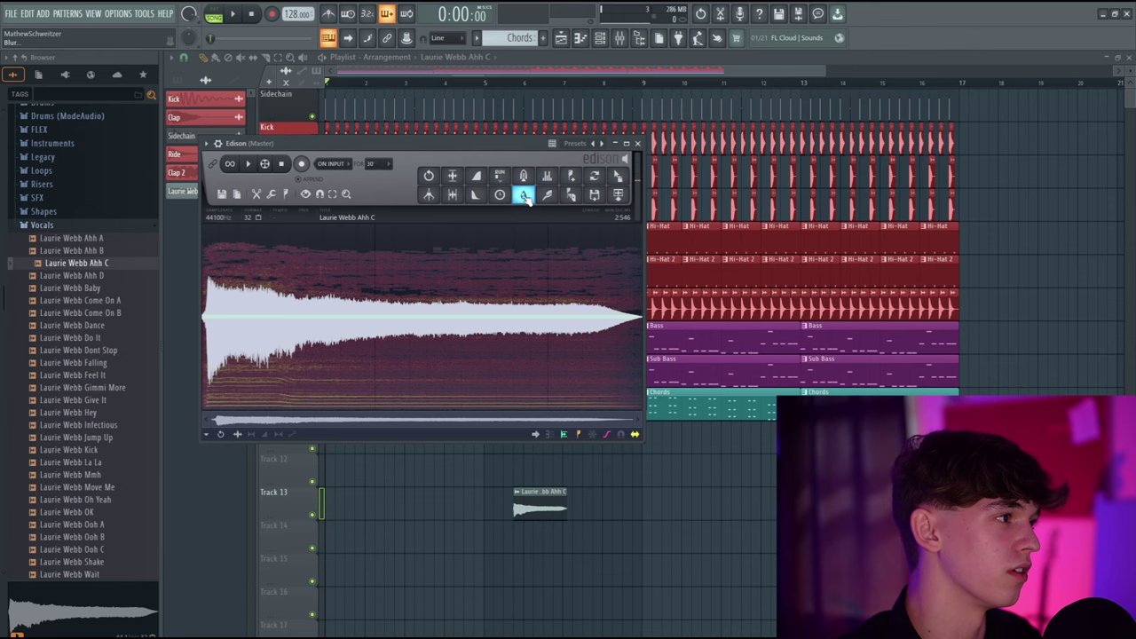
click(523, 196)
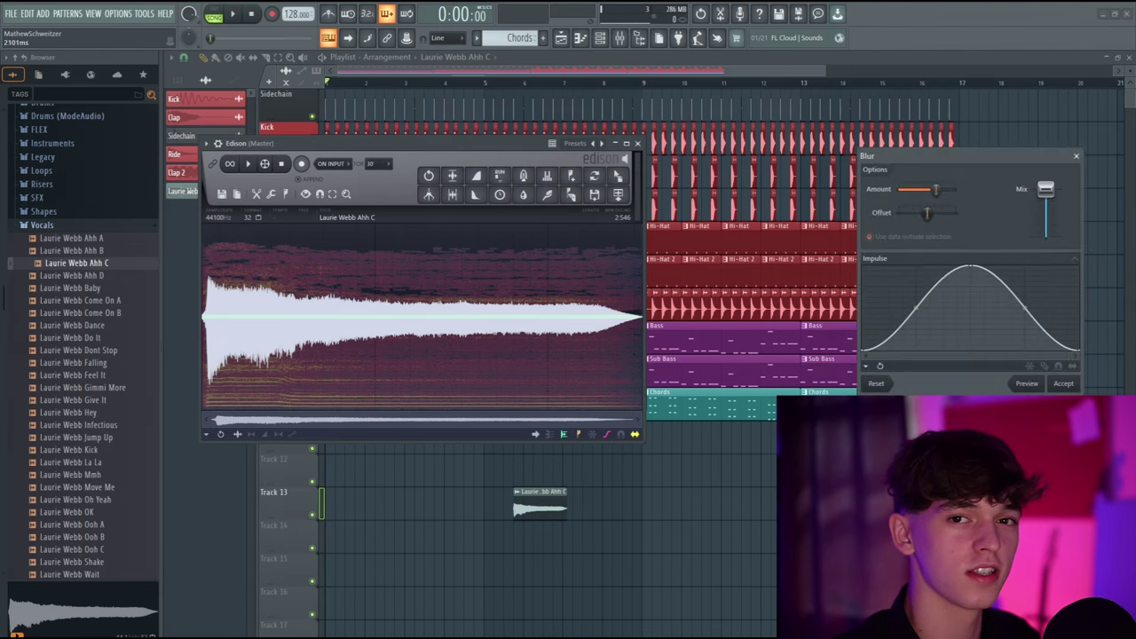
click(1063, 384)
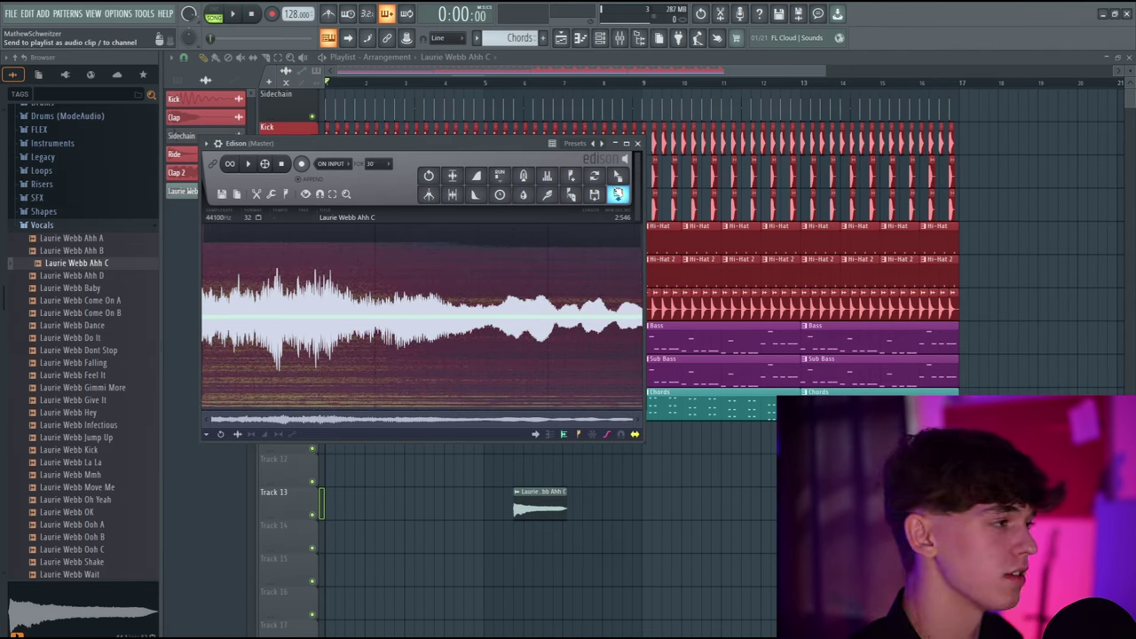
click(247, 163)
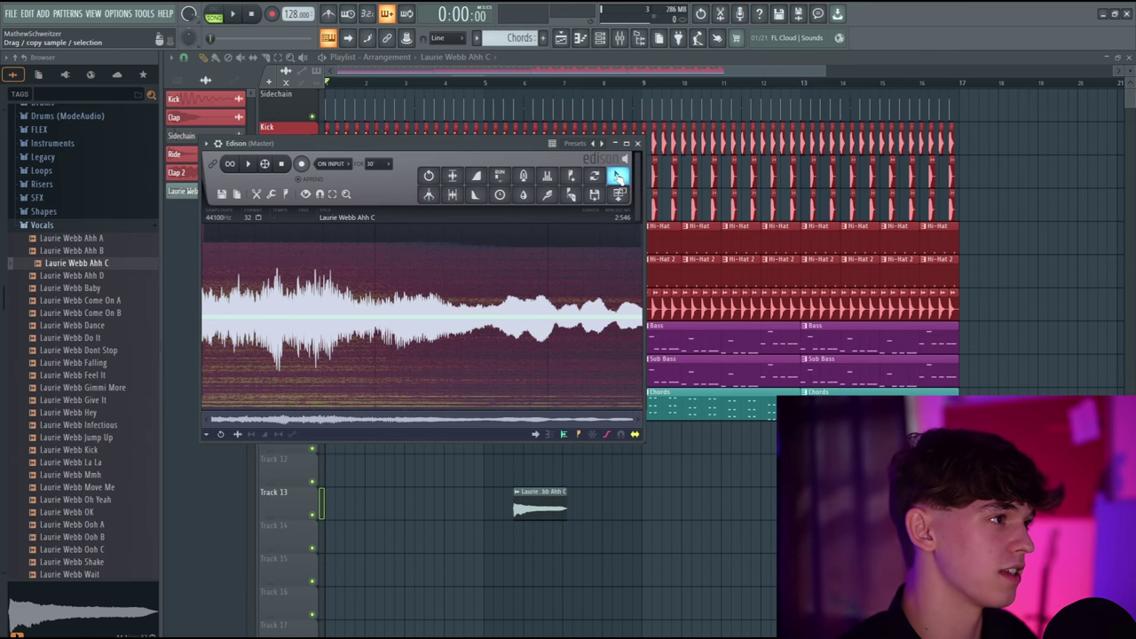
Step: Place the blurred vocal on Track 11 at bars 1, 5 and 9, removing the original clip from Track 13
drag(616, 176, 331, 441)
drag(539, 506, 510, 440)
click(645, 435)
Step: Rename Track 11 and its clips "Ambient Vocal" and colour them blue
right_click(303, 431)
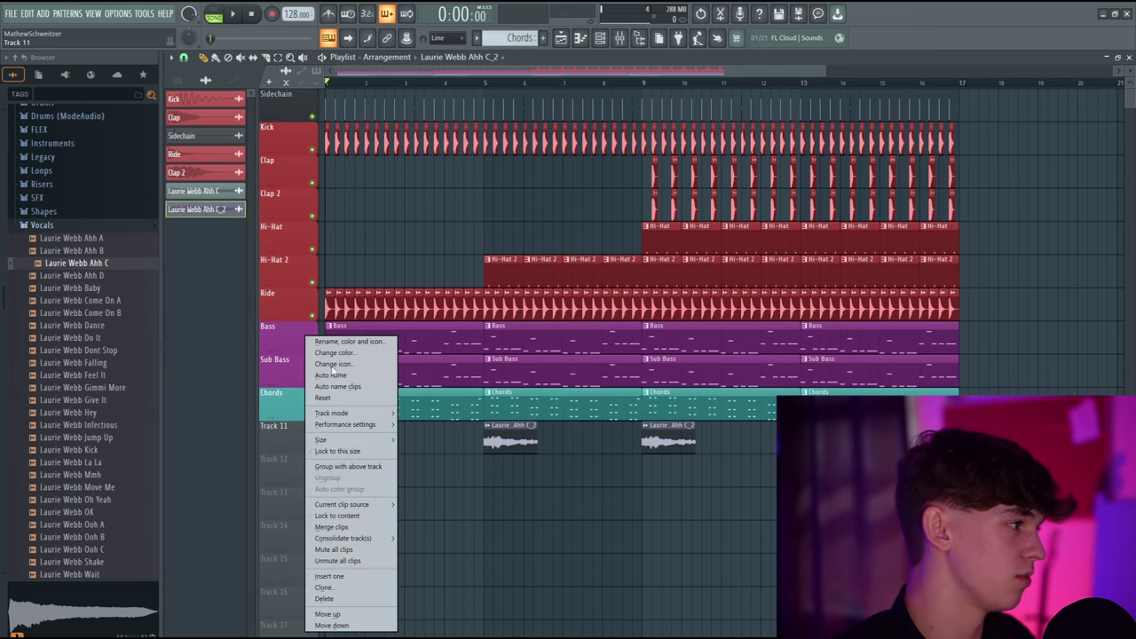
click(346, 342)
text(Ambient)
text(Vocal)
key(Return)
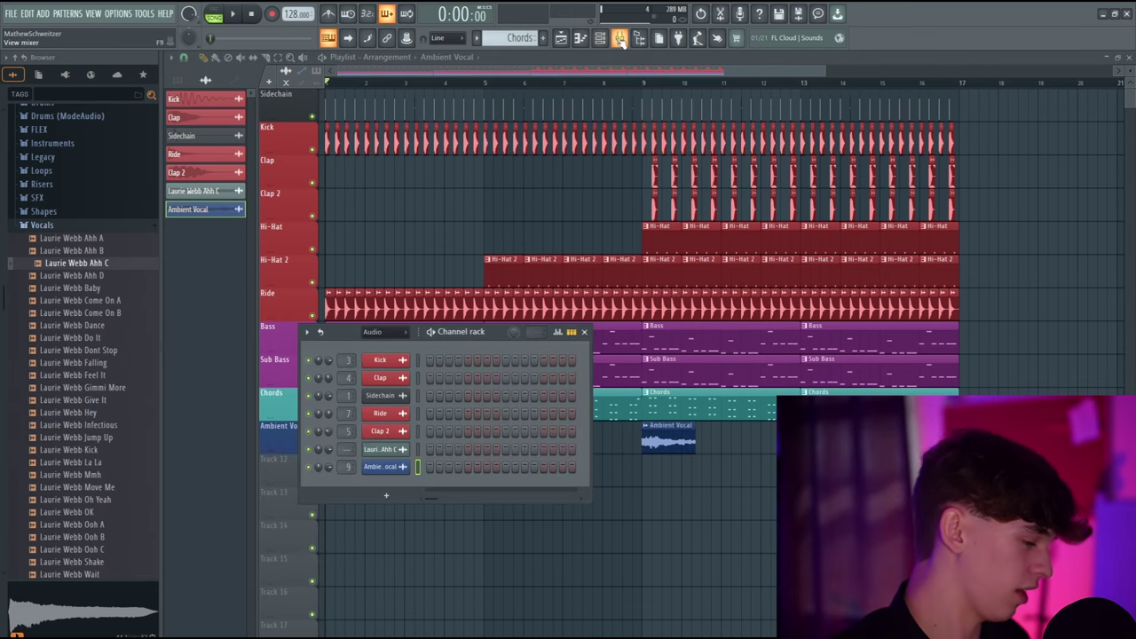
Step: Assign the Ambient Vocal channel to mixer track 13
click(619, 38)
key(F6)
drag(348, 467, 348, 444)
key(F6)
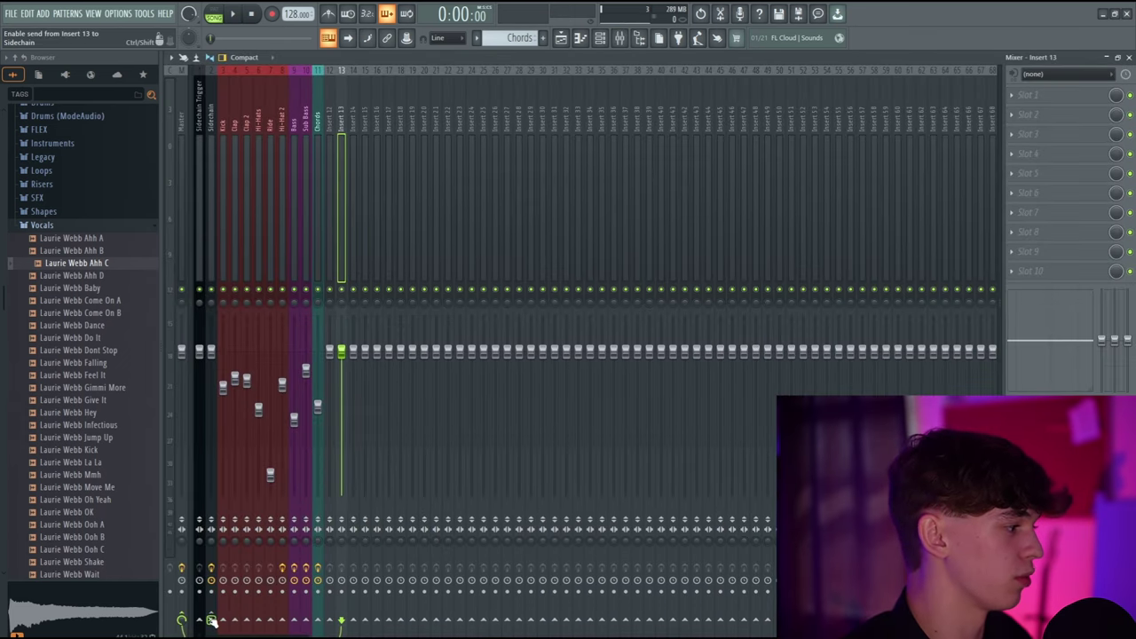
Step: Route Insert 13 to the Sidechain track only and lower its volume to about 75% during playback
right_click(211, 618)
click(246, 602)
key(space)
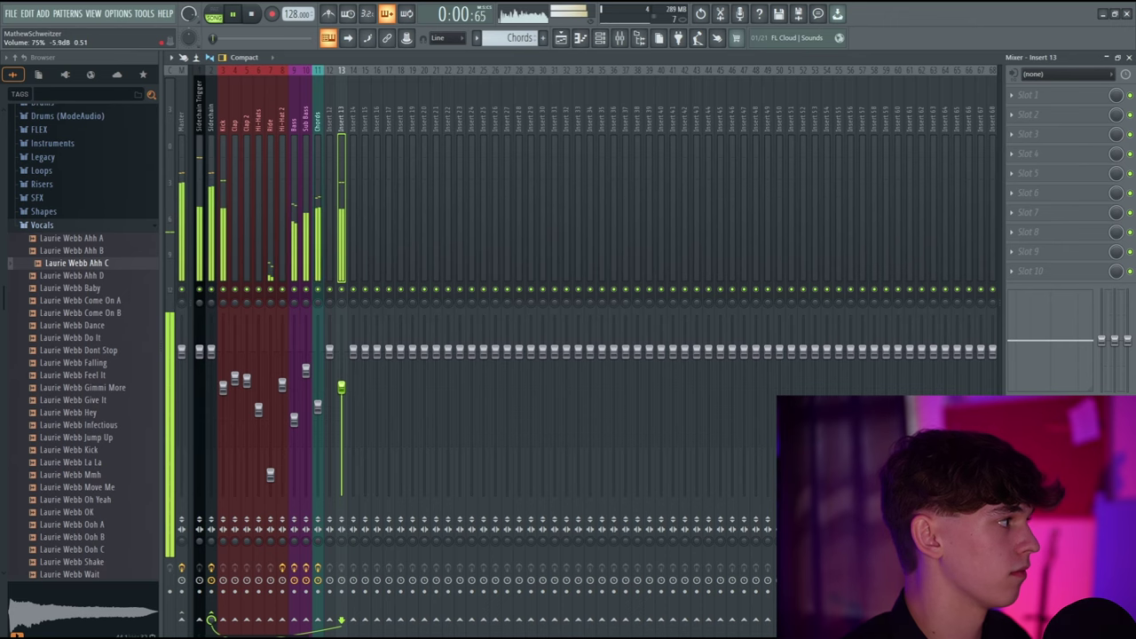
key(space)
Step: Open the Ambient Vocal clip's channel settings from the playlist and listen to the song
key(F5)
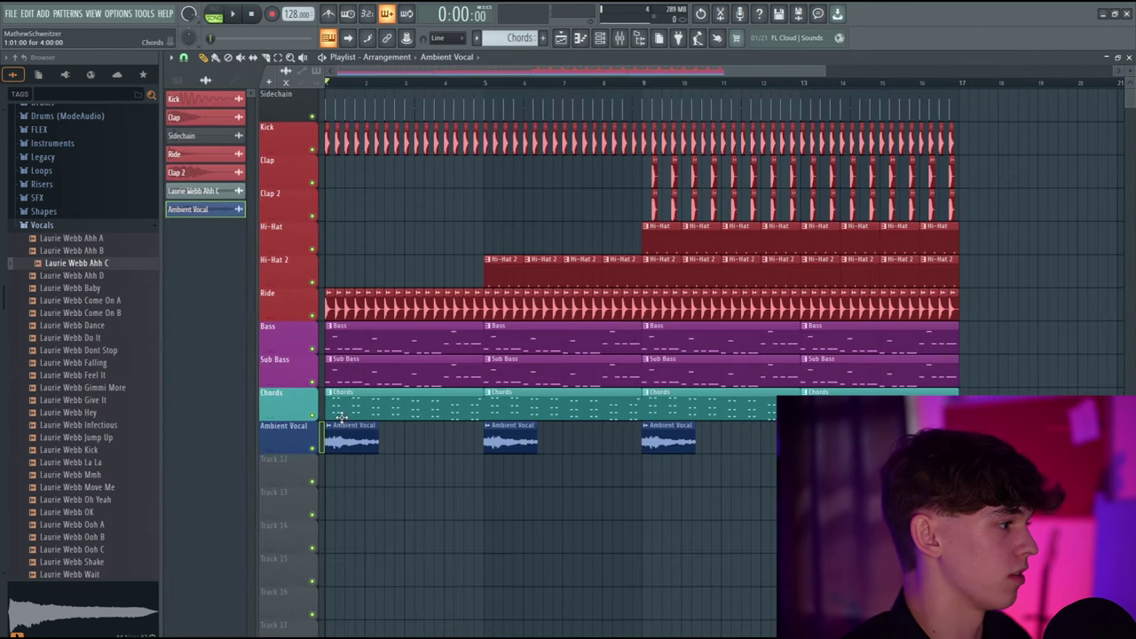
double_click(343, 433)
drag(400, 200, 709, 325)
key(space)
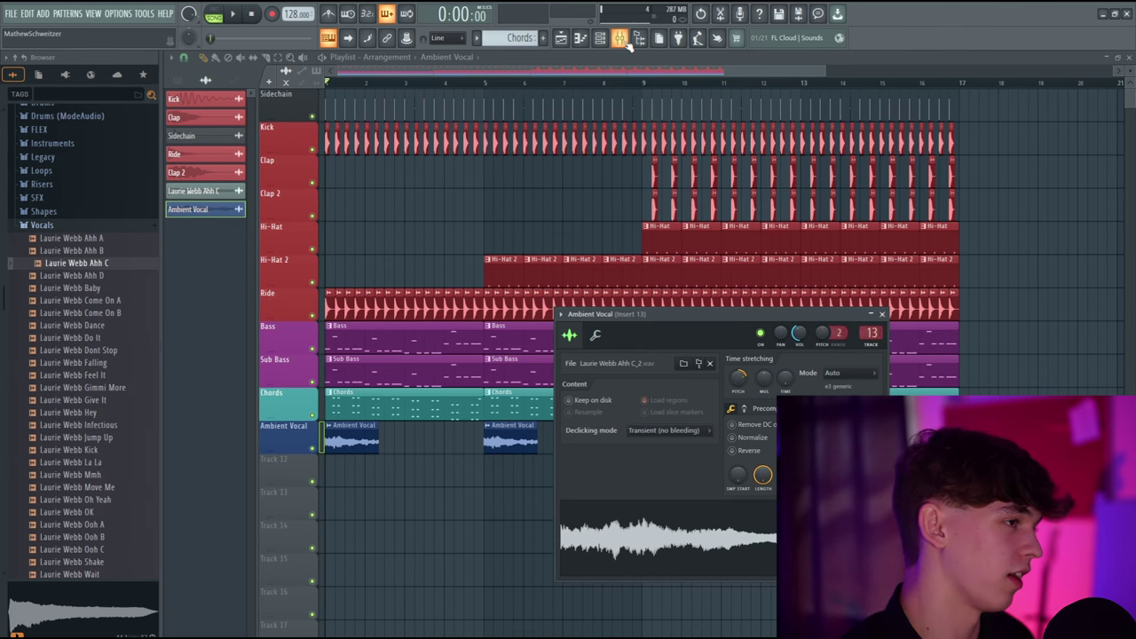
Step: Load Fruity Reeverb 2 into the first effect slot of the Ambient Vocal mixer track
click(625, 42)
click(1029, 95)
mouse_move(1017, 109)
click(771, 24)
text(re)
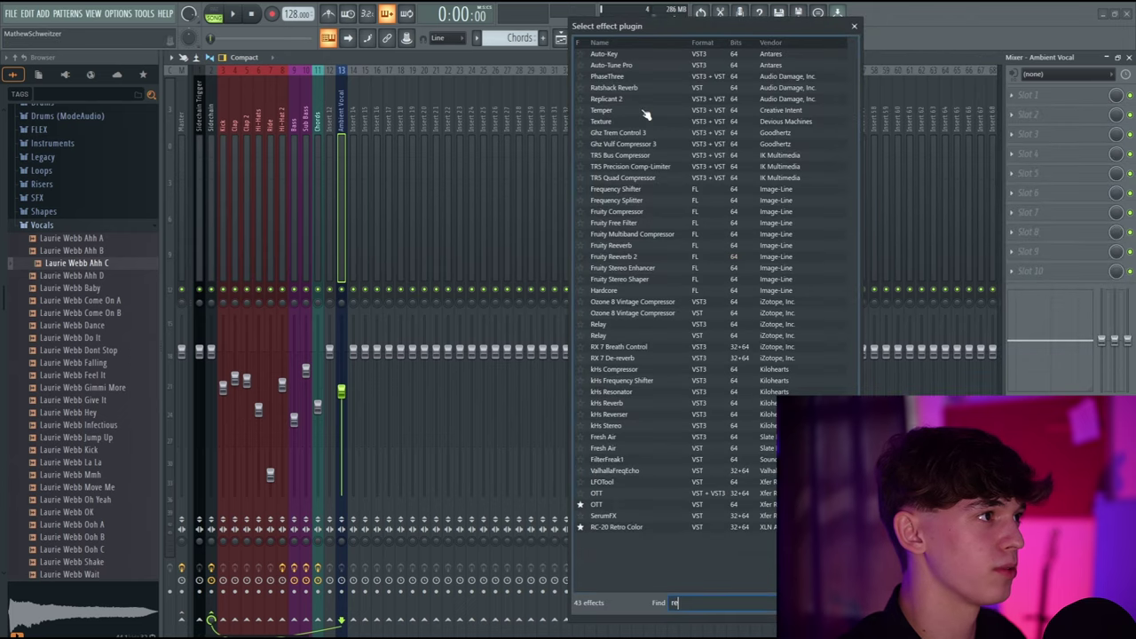
double_click(621, 243)
Step: Raise the Ambient Vocal reverb's wet level and set its decay time to 7.2 seconds during playback
key(space)
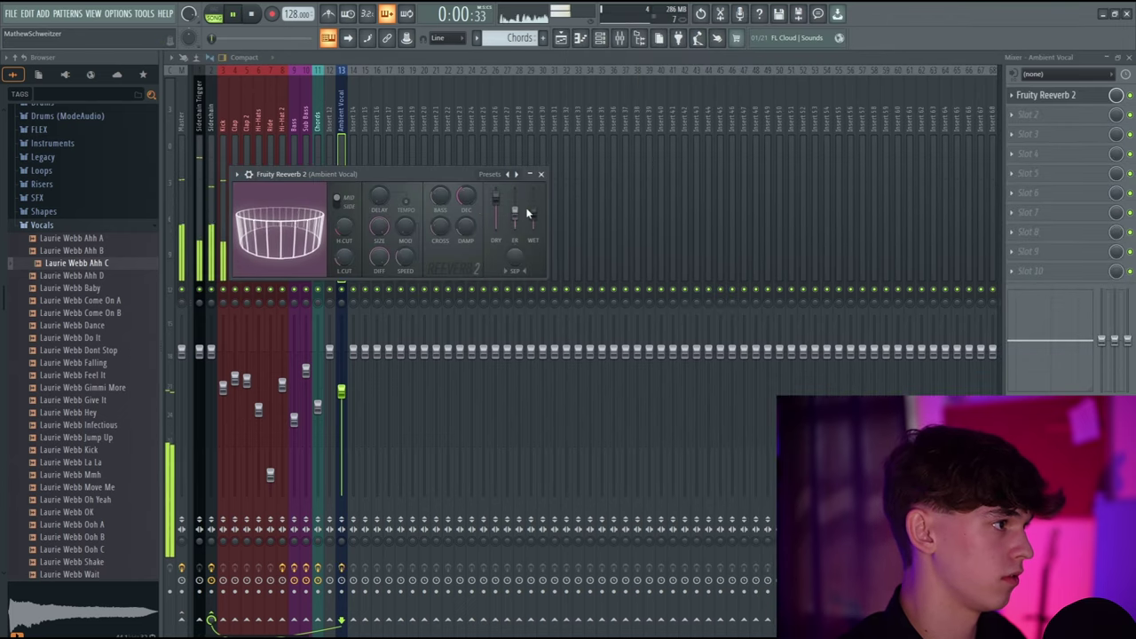
drag(527, 213, 527, 197)
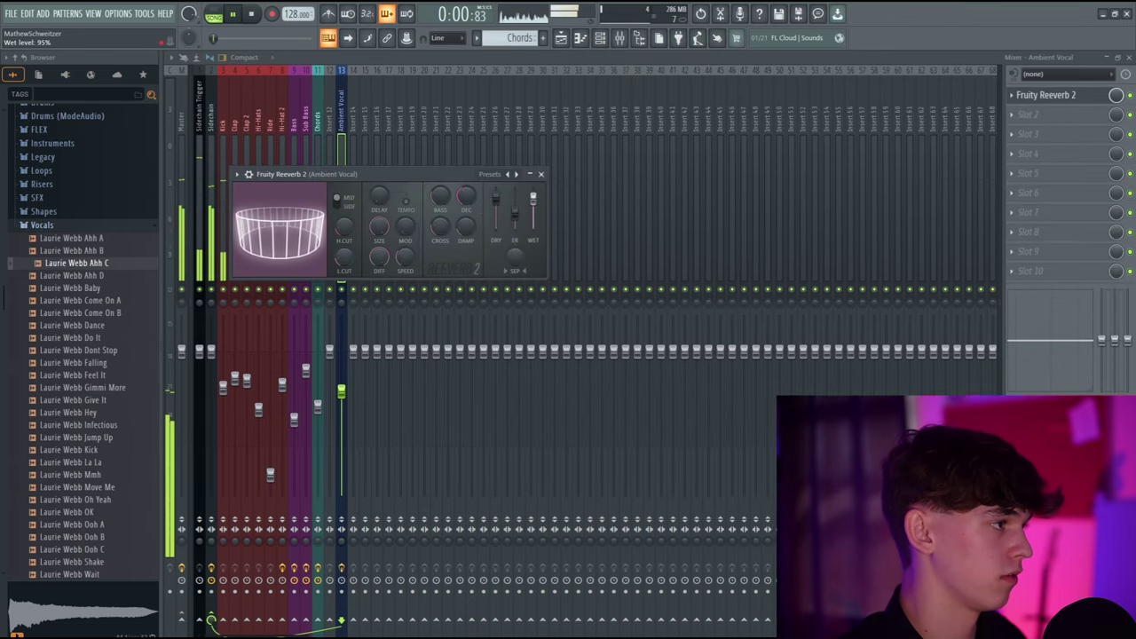
drag(436, 176, 732, 202)
key(space)
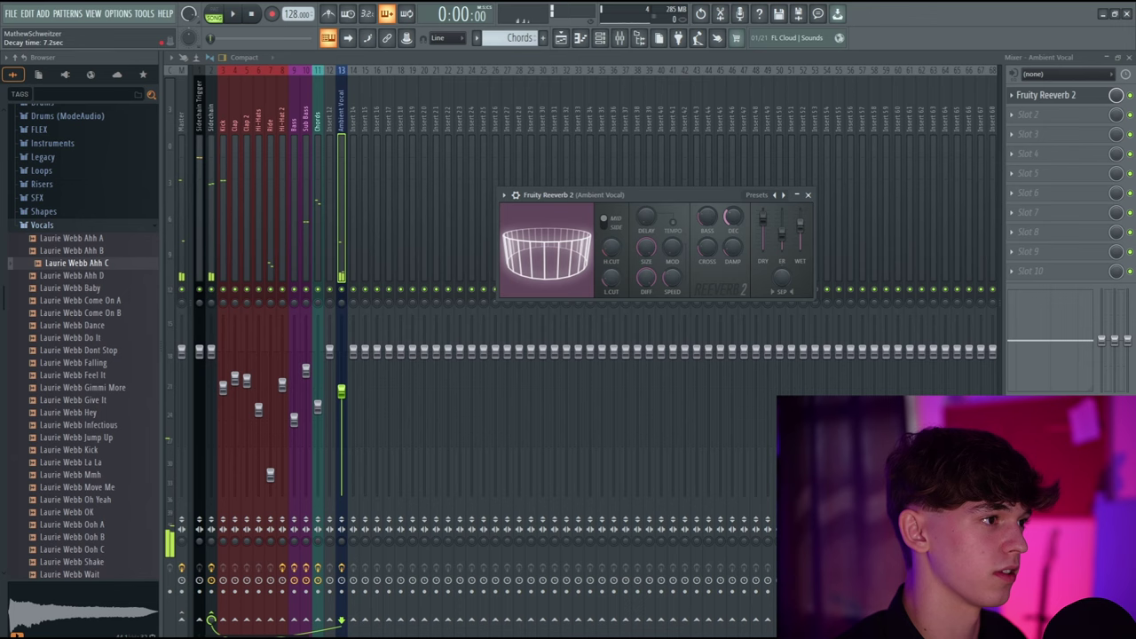
Step: Load Fruity Delay 3 into the Ambient Vocal track's second effect slot and lower the track's volume during playback
click(1042, 116)
click(787, 62)
key(space)
drag(429, 185, 606, 195)
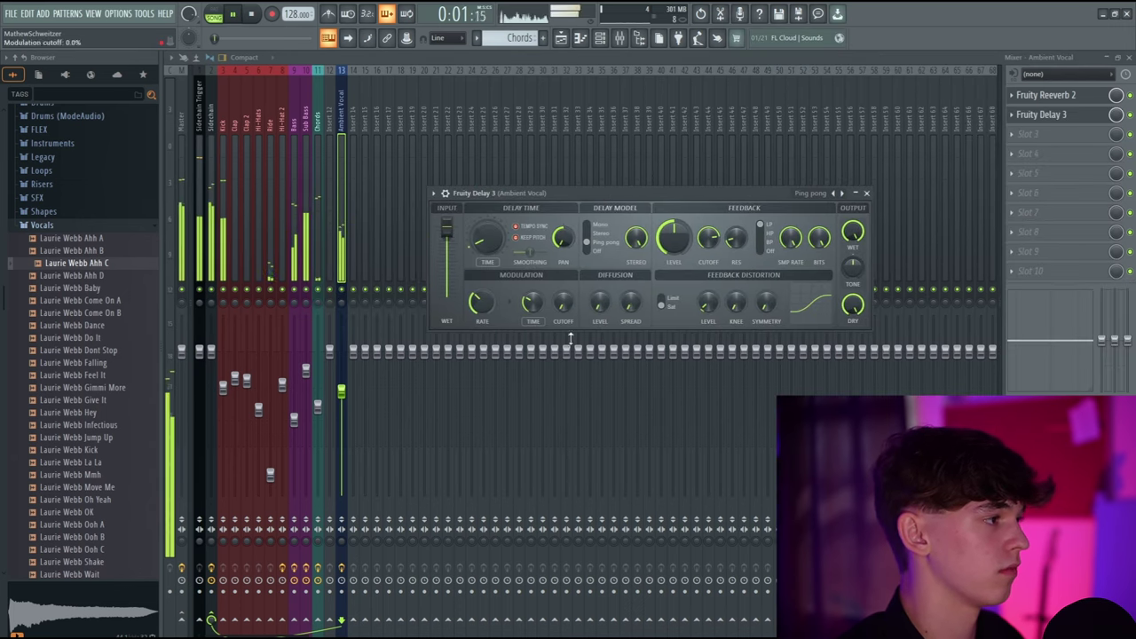
drag(344, 392, 345, 407)
key(space)
Step: Load Fruity PanOMatic into the Ambient Vocal track's third effect slot and set its LFO speed to about 71%
click(1042, 134)
click(754, 24)
text(pan)
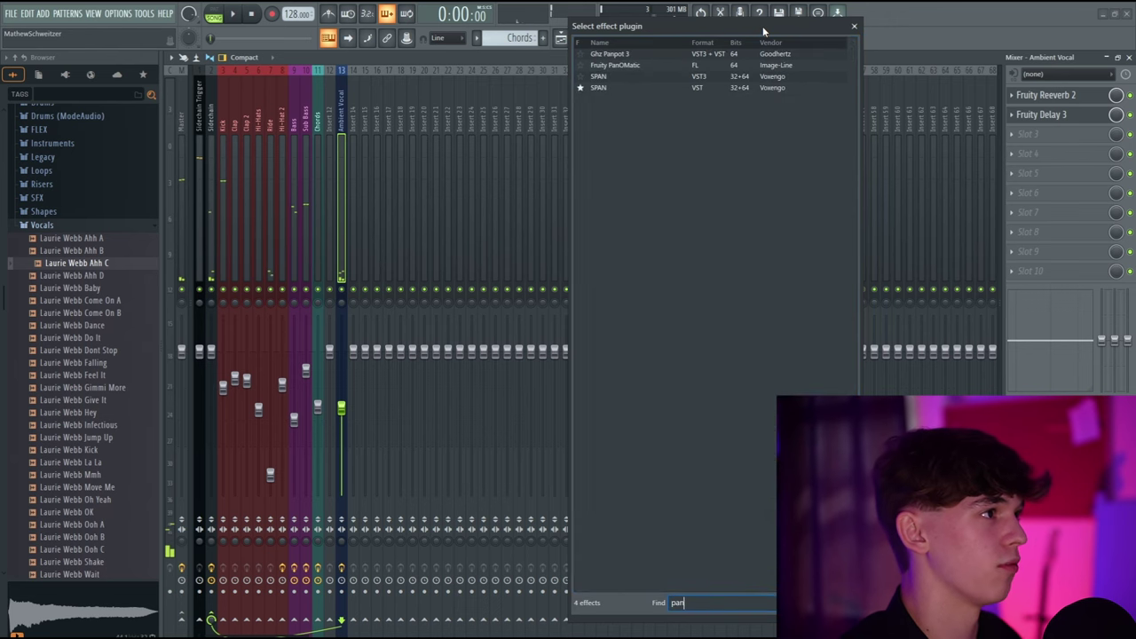
double_click(683, 65)
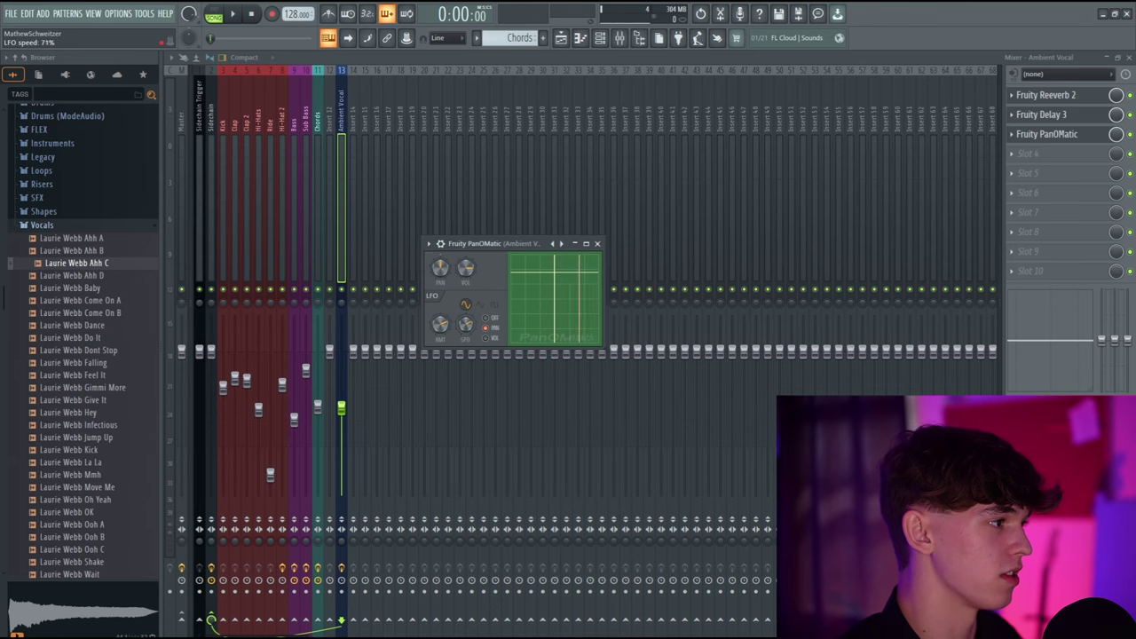
Step: Load Fruity Fast Dist into the Ambient Vocal mixer track's fourth effect slot and set its mix level to 65%
key(space)
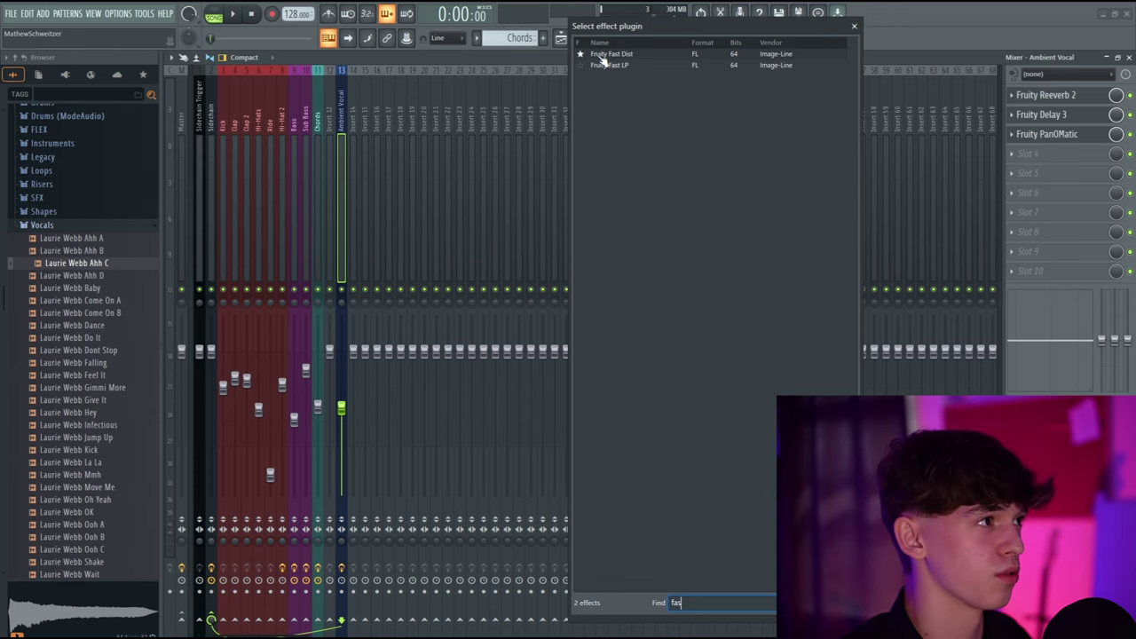
click(601, 57)
drag(404, 221, 676, 215)
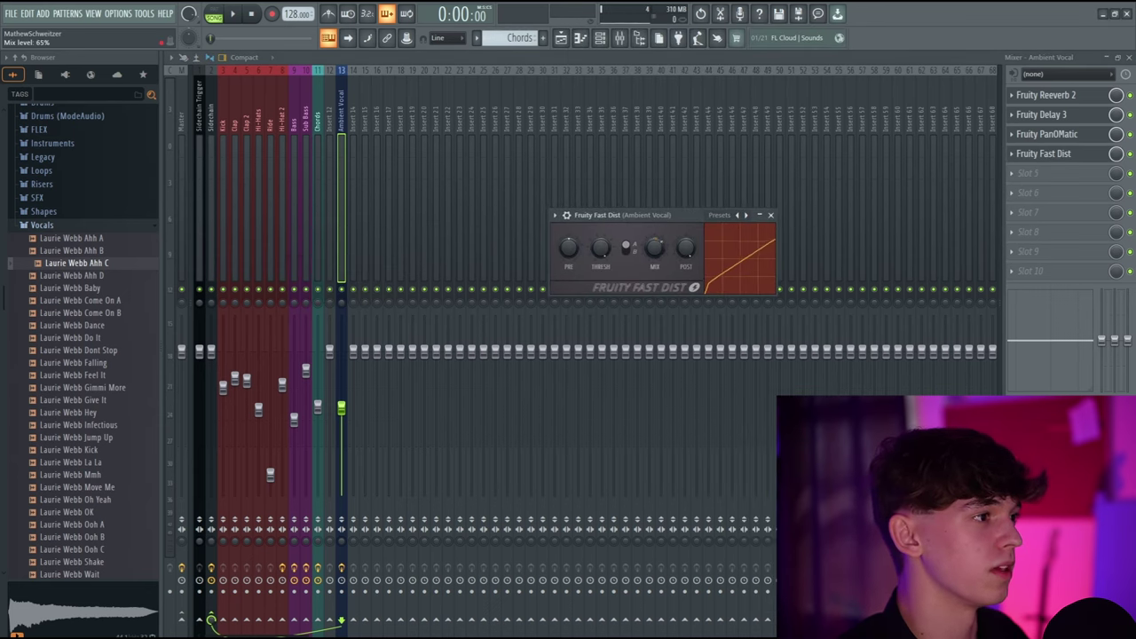
key(space)
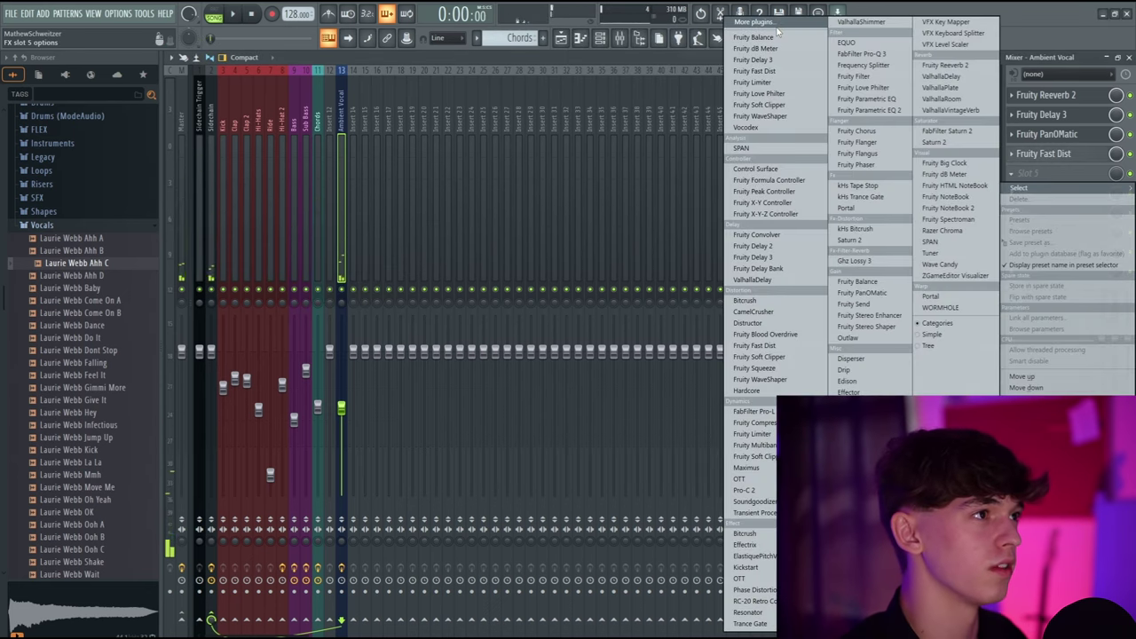
Step: Load Fruity Balance into the fifth effect slot of the Ambient Vocal mixer track
click(767, 25)
text(ba)
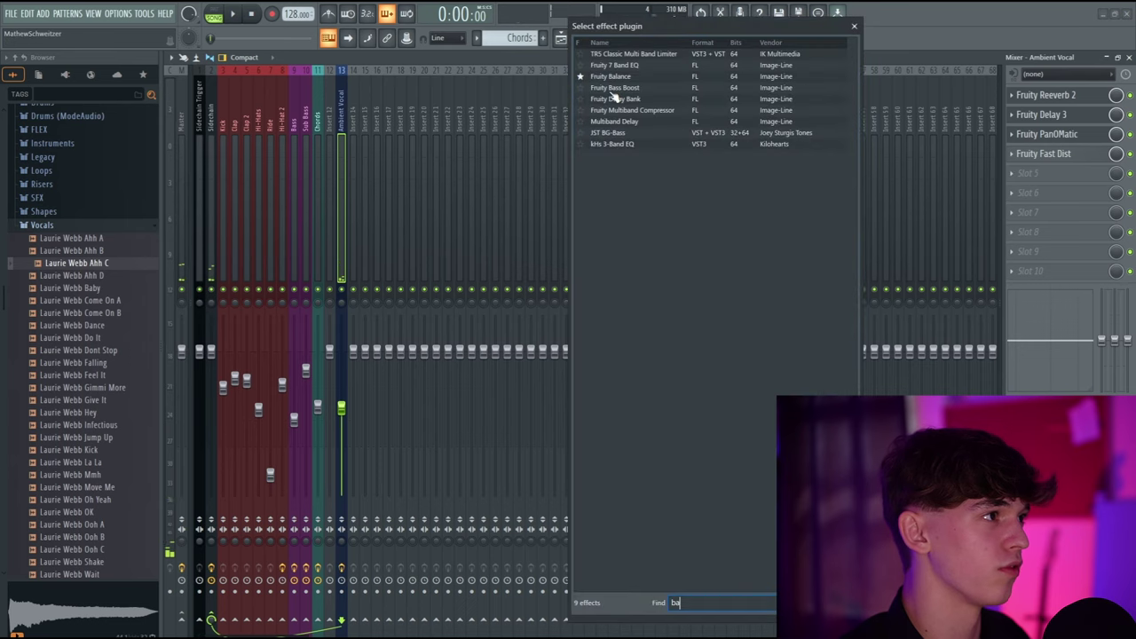
double_click(621, 76)
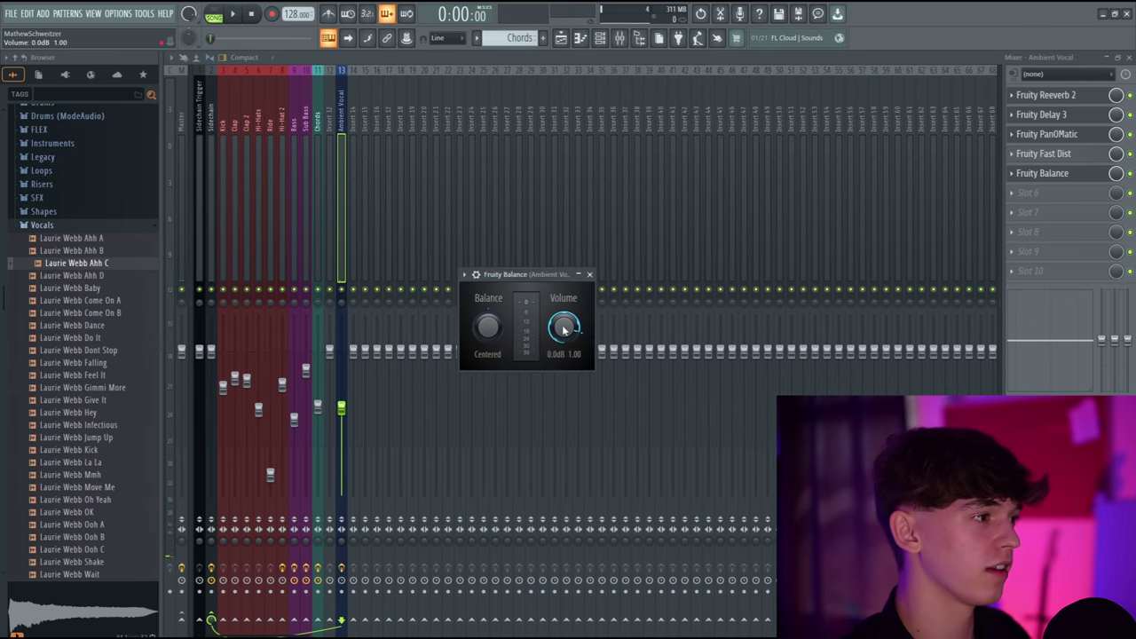
Step: Create an automation clip for the Fruity Balance volume and move it to bar 1 on Track 12
right_click(565, 330)
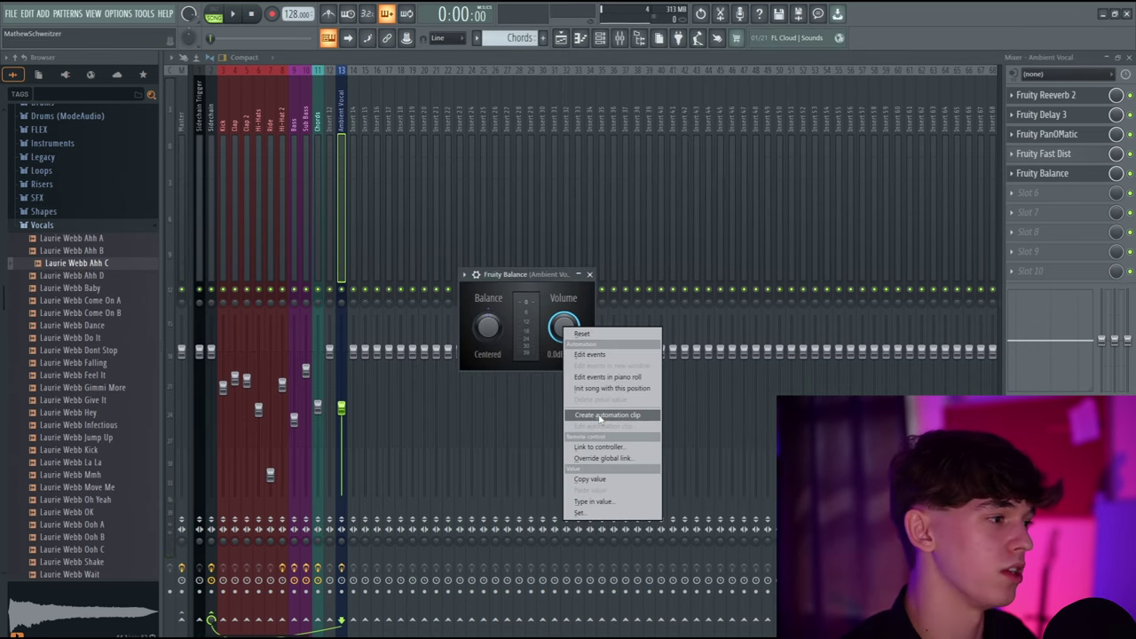
click(599, 417)
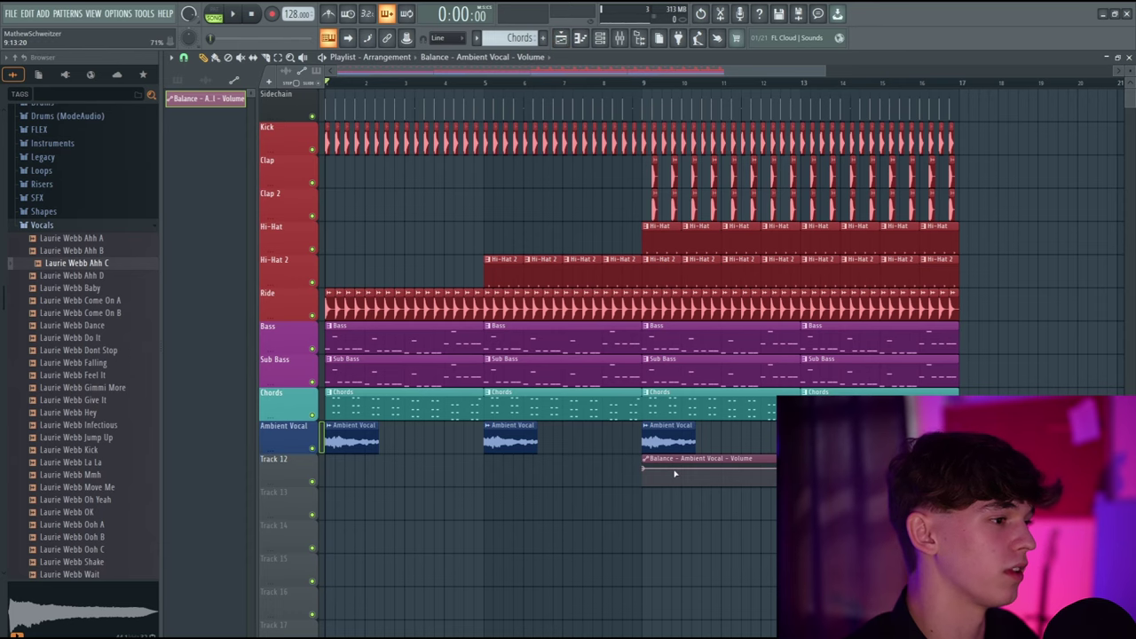
drag(621, 454, 346, 469)
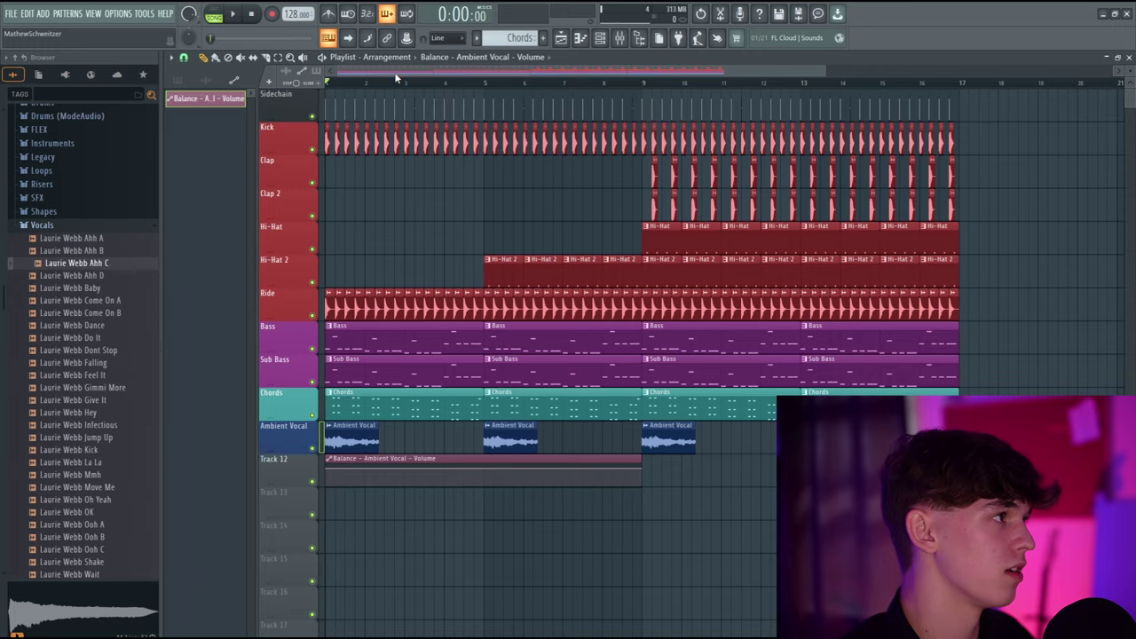
Step: Shape the beginning of the Balance volume automation into a short rounded hump that starts and ends near zero
scroll(397, 78, up, 6)
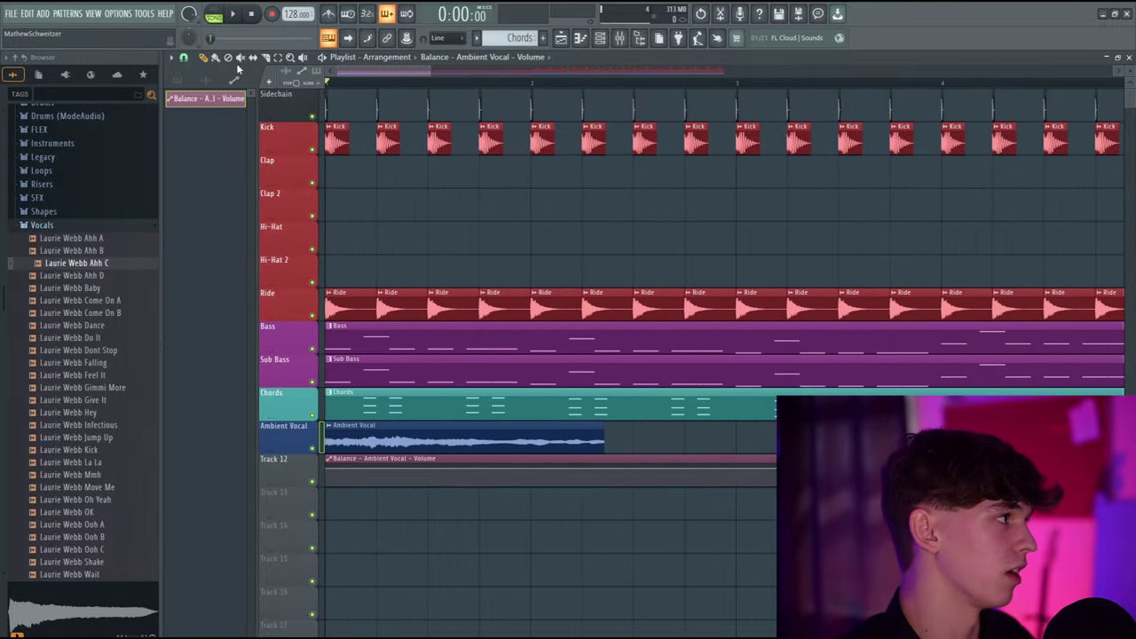
click(183, 58)
click(197, 205)
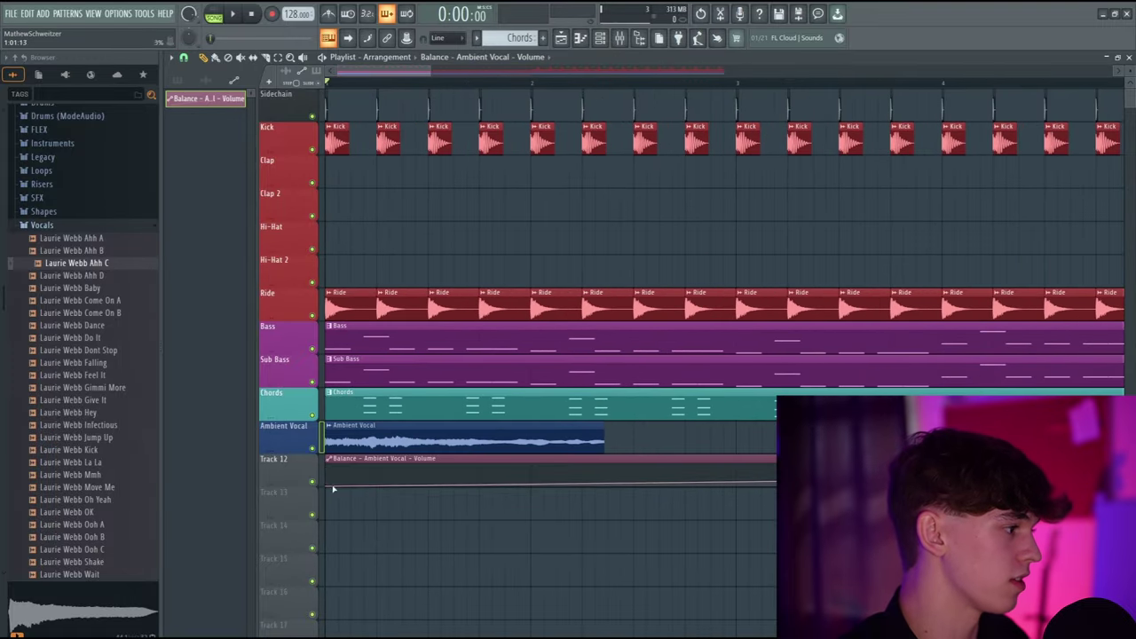
right_click(339, 471)
right_click(350, 485)
drag(344, 478, 344, 448)
drag(331, 478, 346, 405)
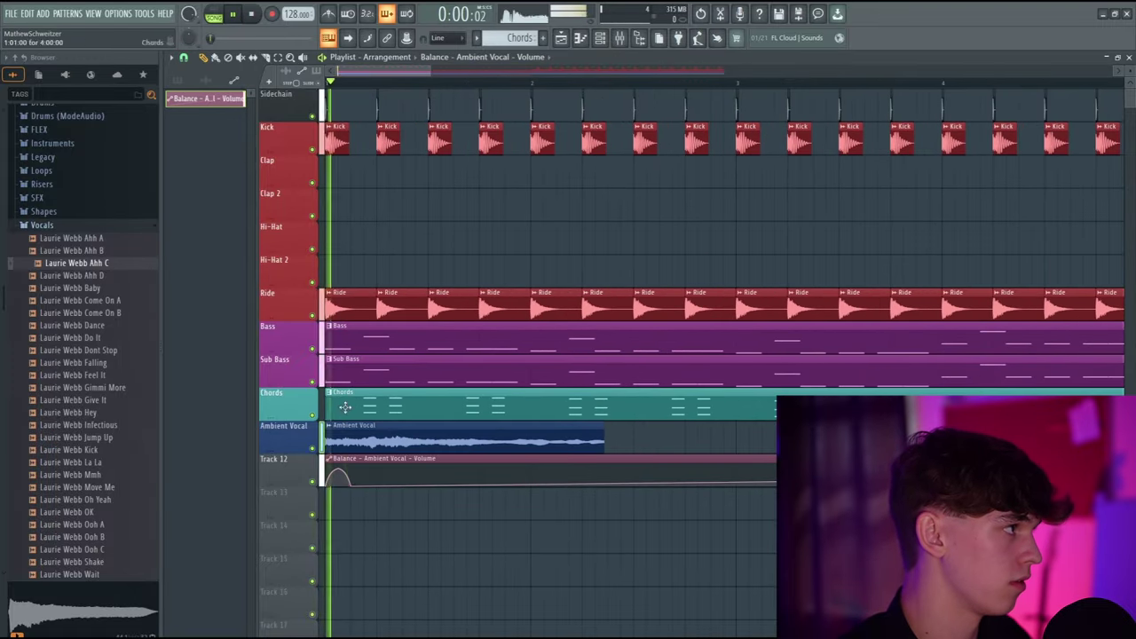
Step: Cut the Balance volume clip right after the hump and delete the remaining part
click(183, 57)
click(205, 160)
mouse_move(351, 484)
mouse_down()
mouse_move(338, 484)
mouse_move(367, 472)
mouse_move(712, 480)
mouse_up()
key(c)
right_click(355, 479)
key(b)
Step: Duplicate the short volume hump back to back along Track 12 for the length of the arrangement during playback
key(space)
click(367, 79)
scroll(367, 79, up, 1)
scroll(367, 79, down, 3)
key(ctrl+b)
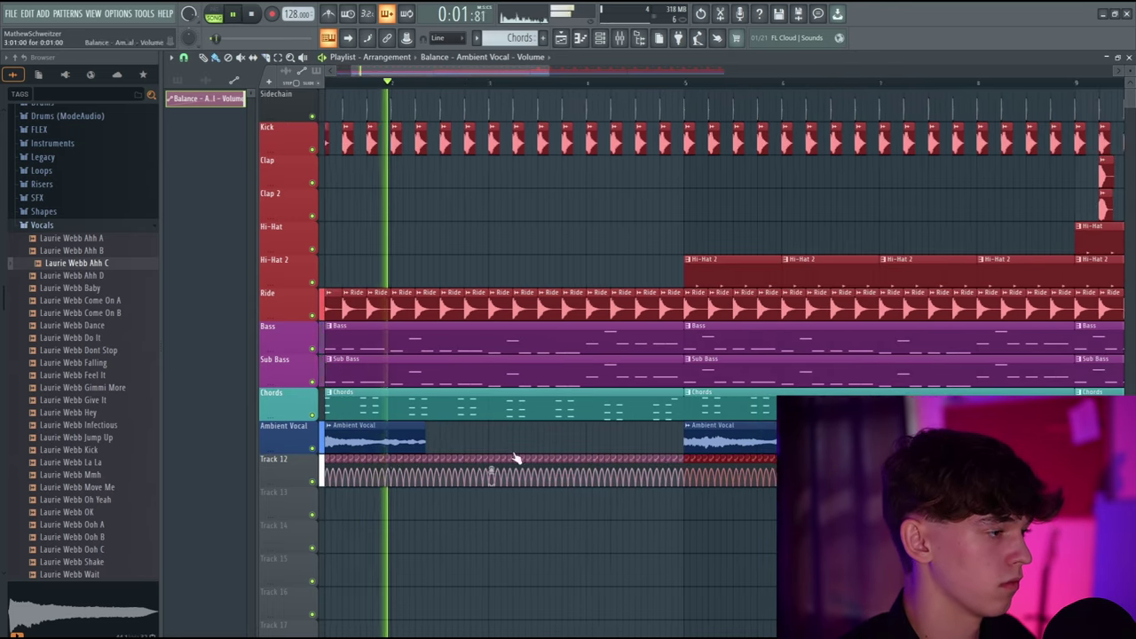
scroll(545, 82, down, 1)
key(ctrl+b)
key(ctrl+b)
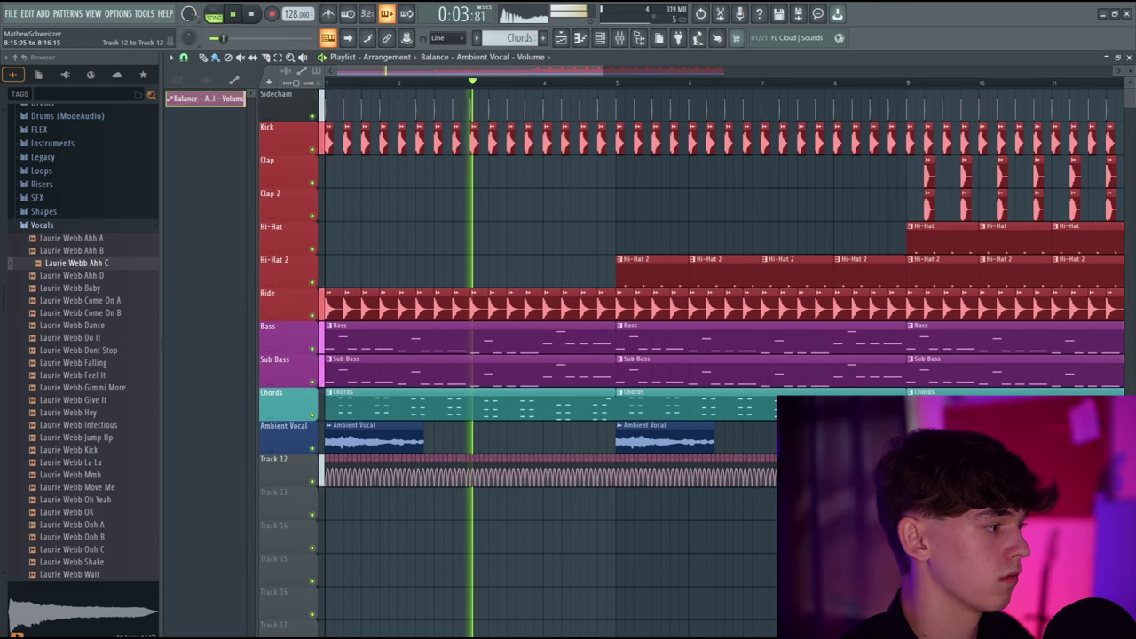
key(space)
Step: Open the Ambient Vocal clip's sample settings and set its time stretching mode to Stretch Pro
scroll(546, 266, down, 3)
double_click(336, 438)
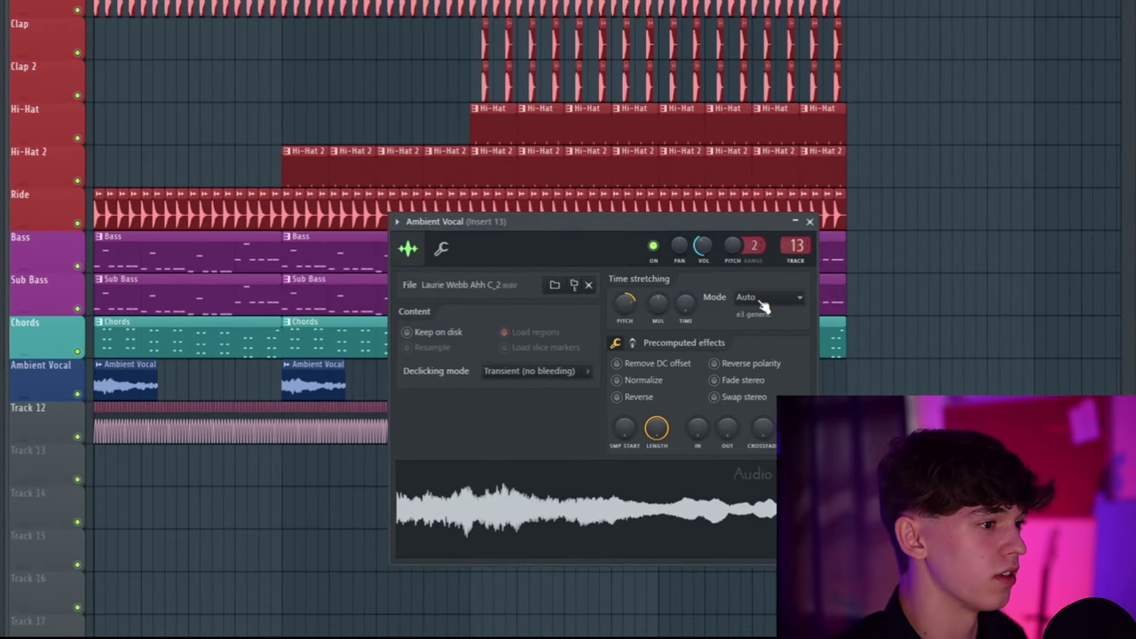
click(843, 373)
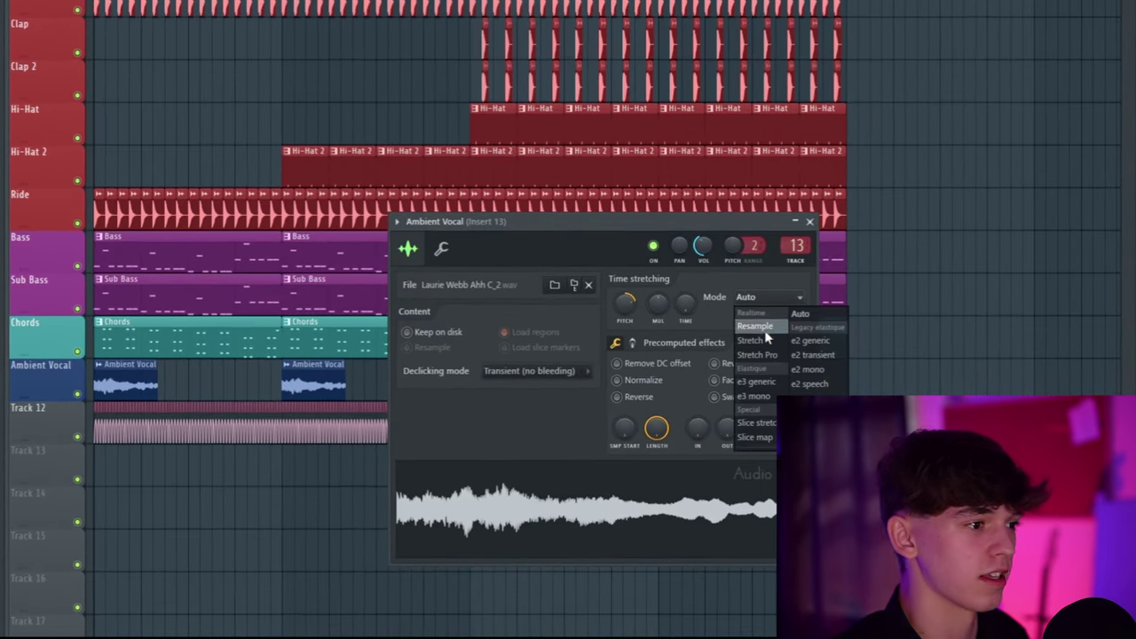
click(763, 355)
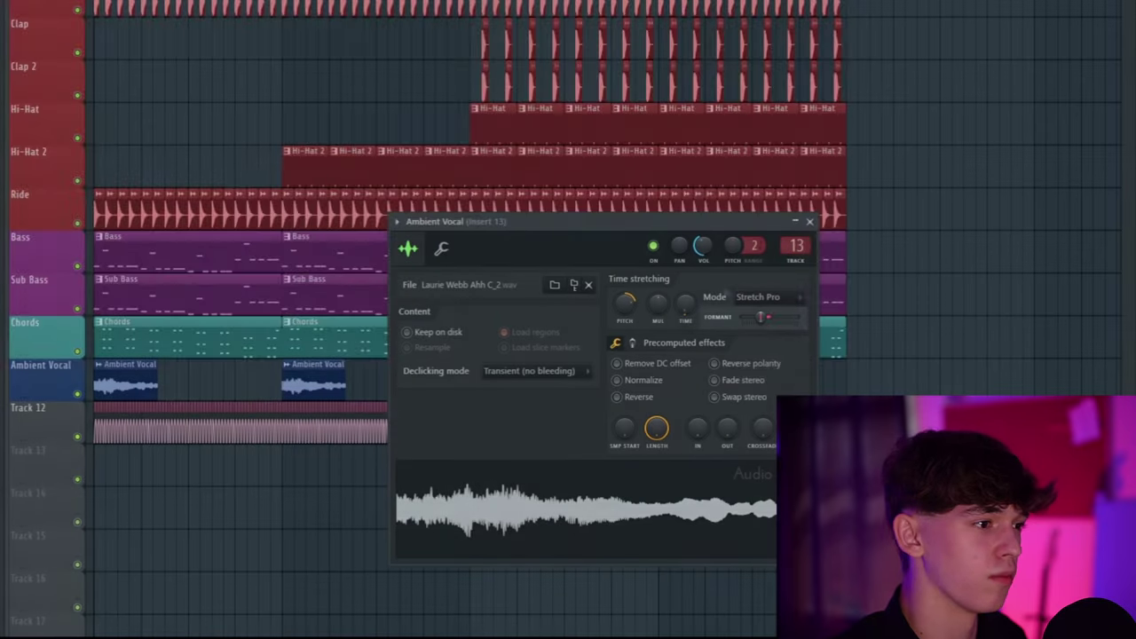
Step: Set the Ambient Vocal's formant shift to about -115 cents during playback and close its sample settings
key(space)
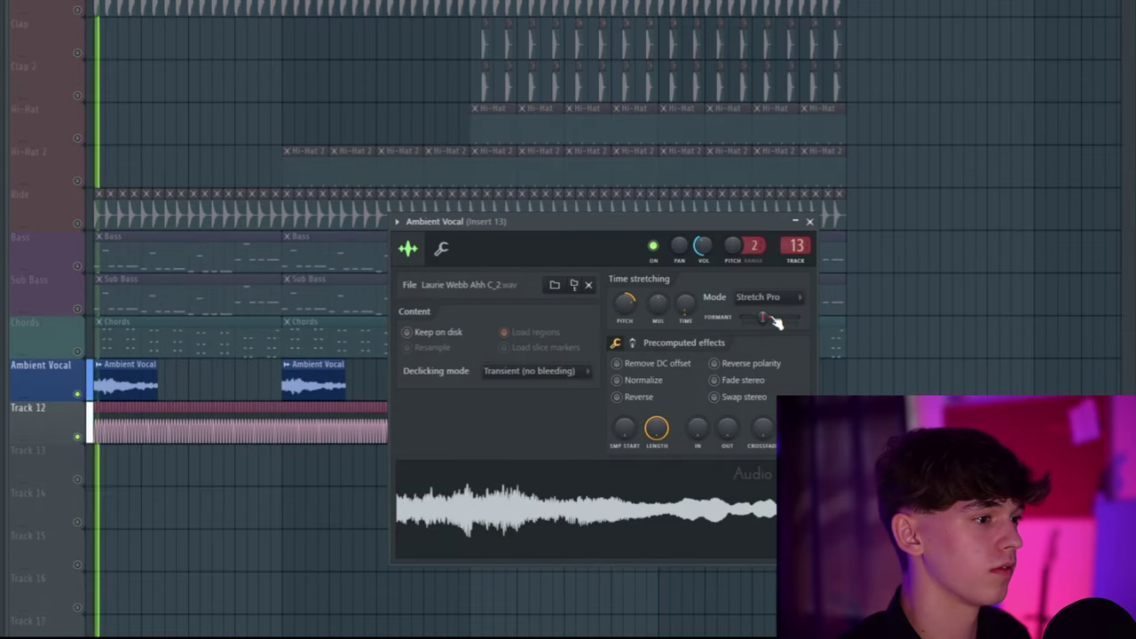
drag(765, 317, 765, 316)
key(space)
key(space)
key(space)
key(space)
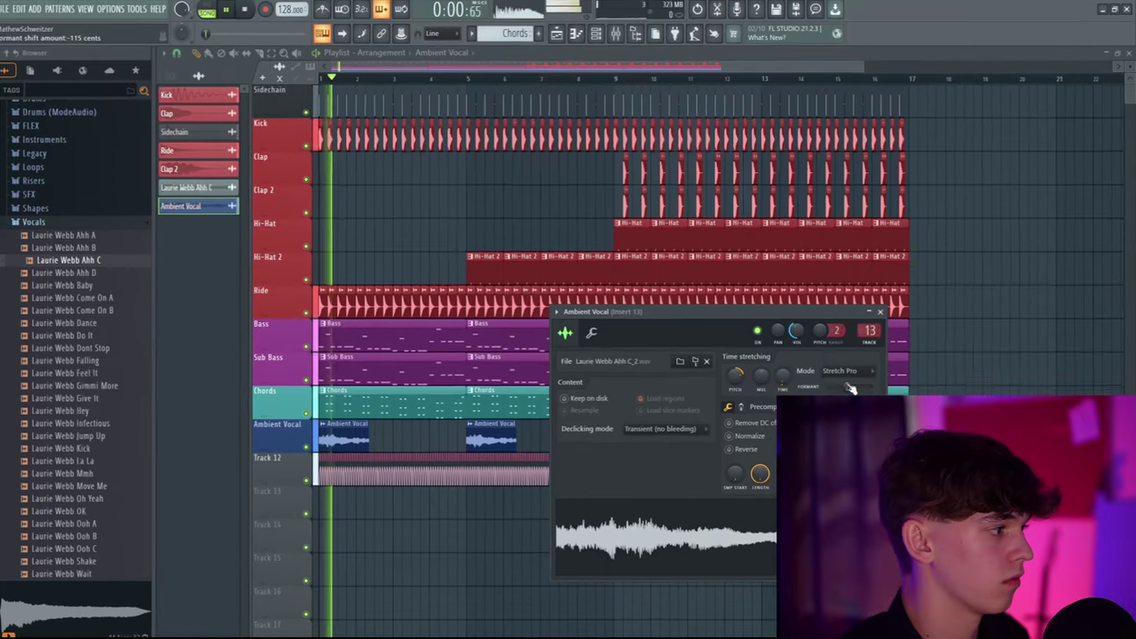
key(Escape)
scroll(37, 238, up, 2)
scroll(40, 238, up, 3)
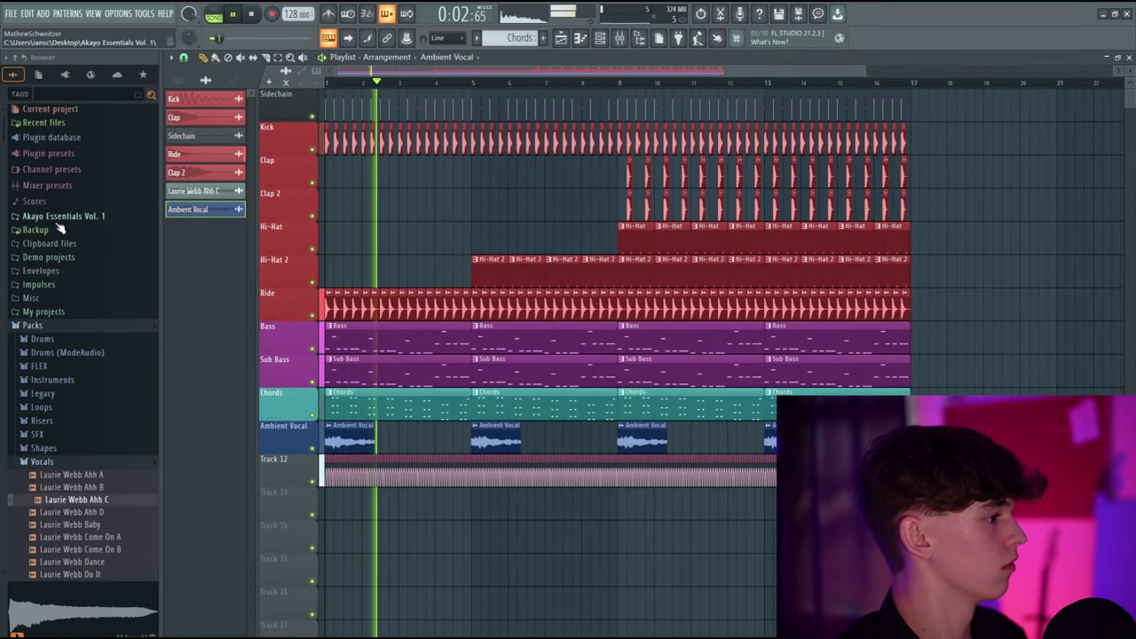
Step: Load a second Fruity Reeverb 2 into the Chords mixer track's fifth slot and adjust its room size and low cut
click(619, 39)
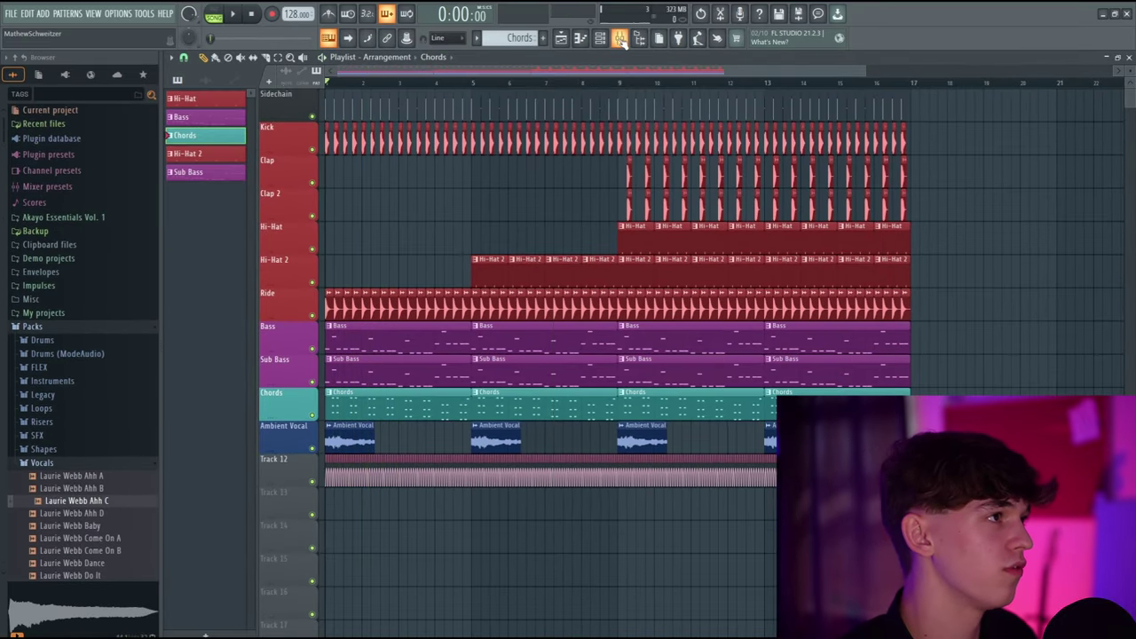
click(619, 38)
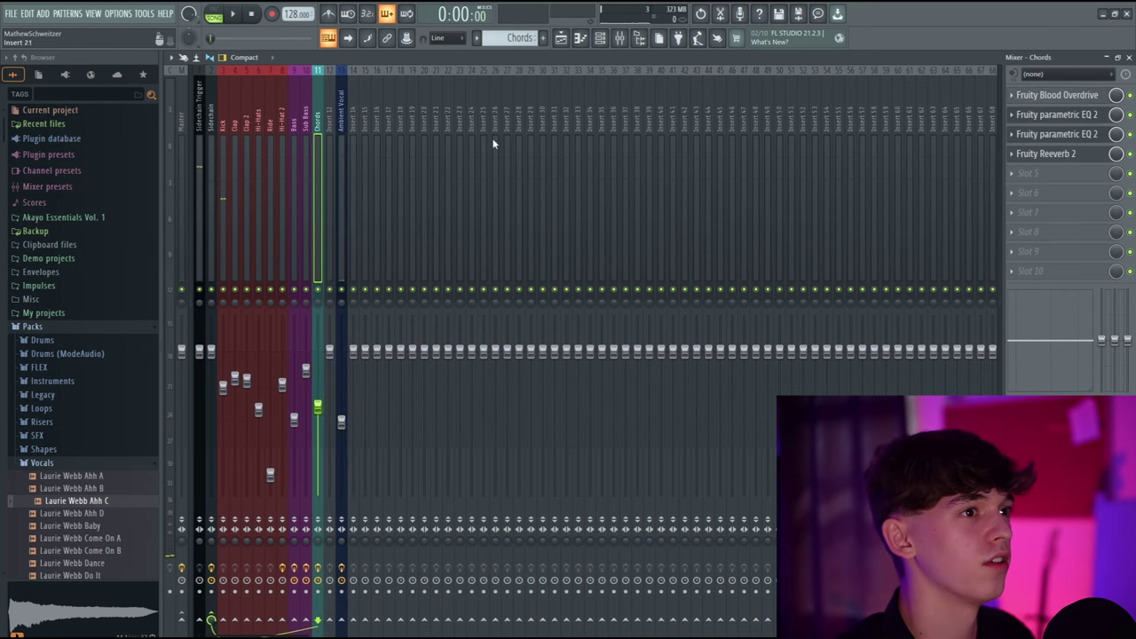
click(1075, 173)
text(ree)
click(639, 90)
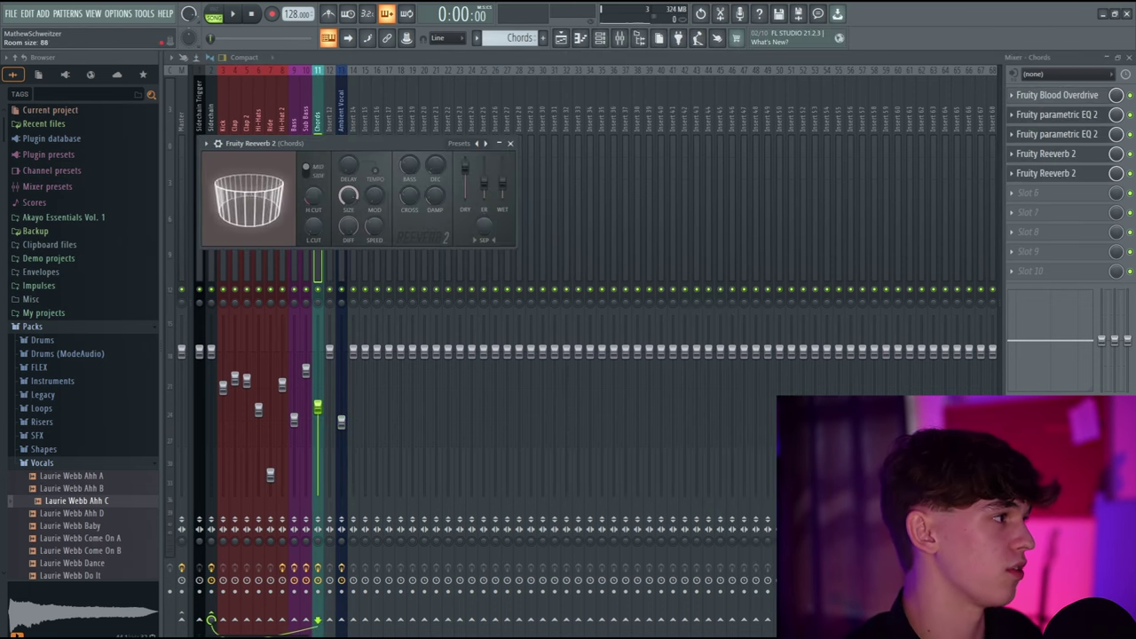
drag(348, 196, 348, 185)
drag(314, 227, 313, 218)
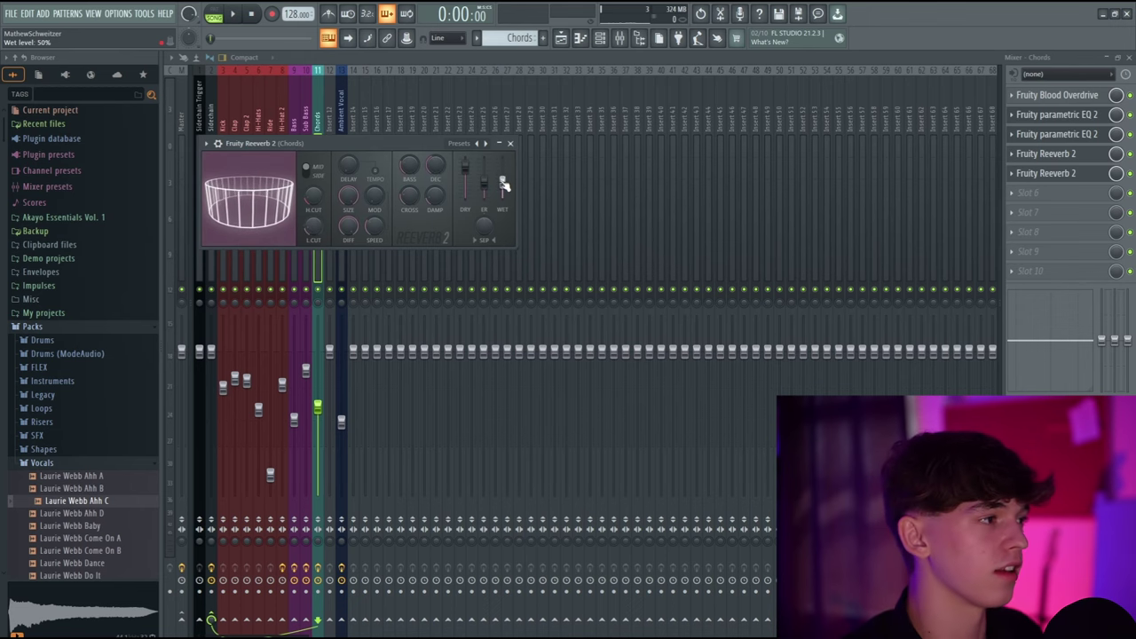
Step: Automate the second Chords reverb's wet level, shaping the clip into curved rises that drop sharply every half bar
right_click(503, 184)
click(546, 269)
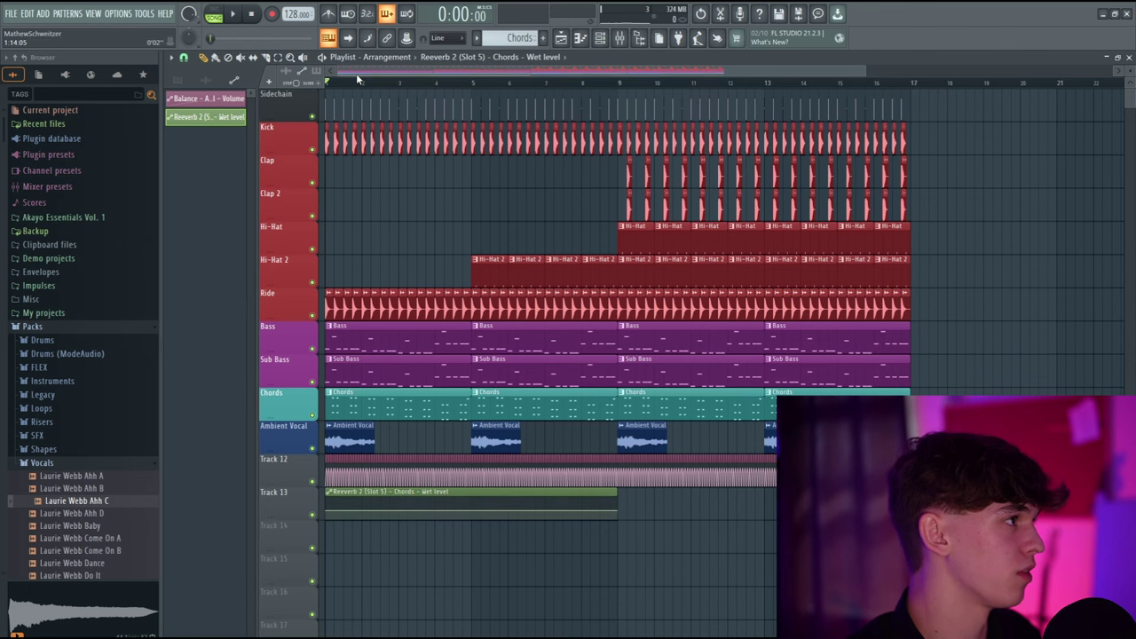
right_click(360, 496)
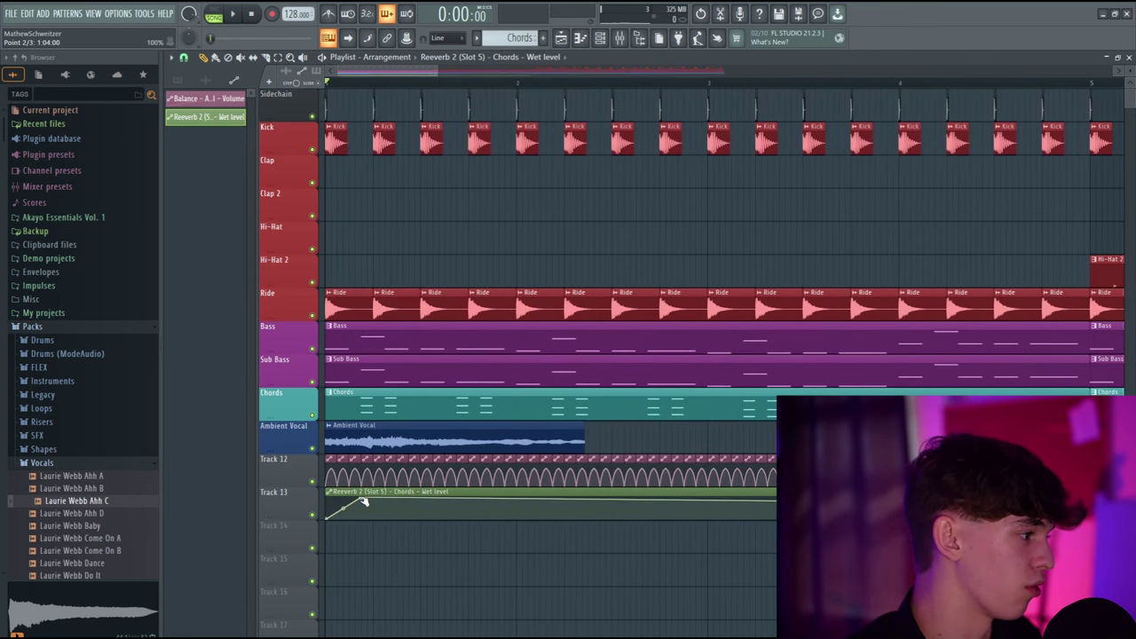
key(space)
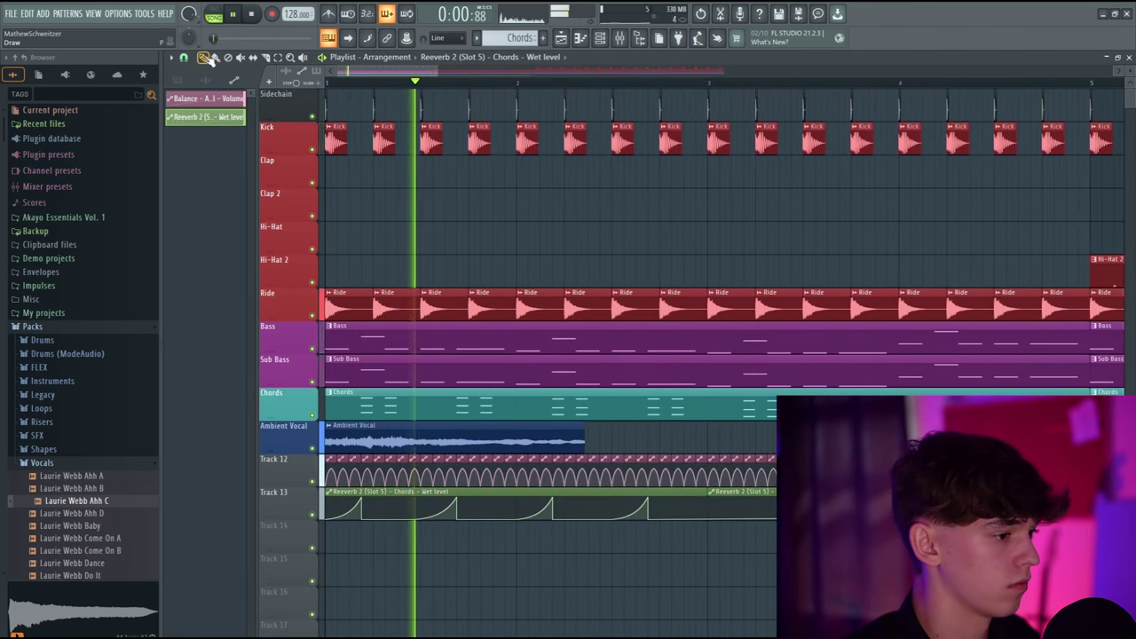
Step: Repeat the two-bar reverb wet level clip along Track 13 and play it with only the chords audible
drag(748, 513, 659, 519)
key(ctrl+b)
scroll(540, 79, down, 3)
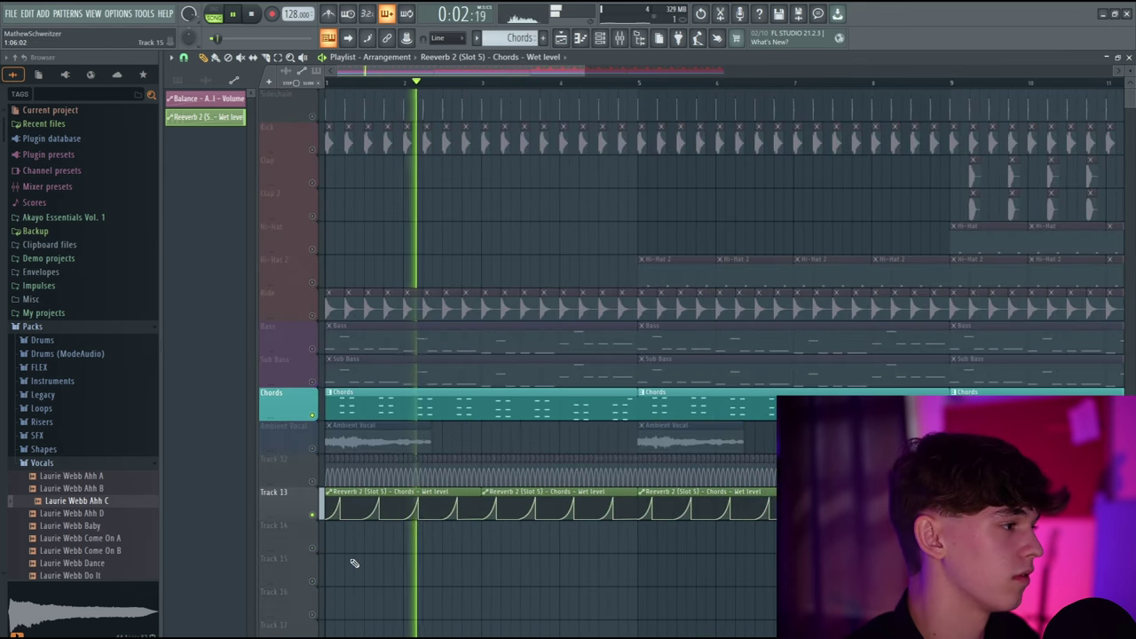
key(space)
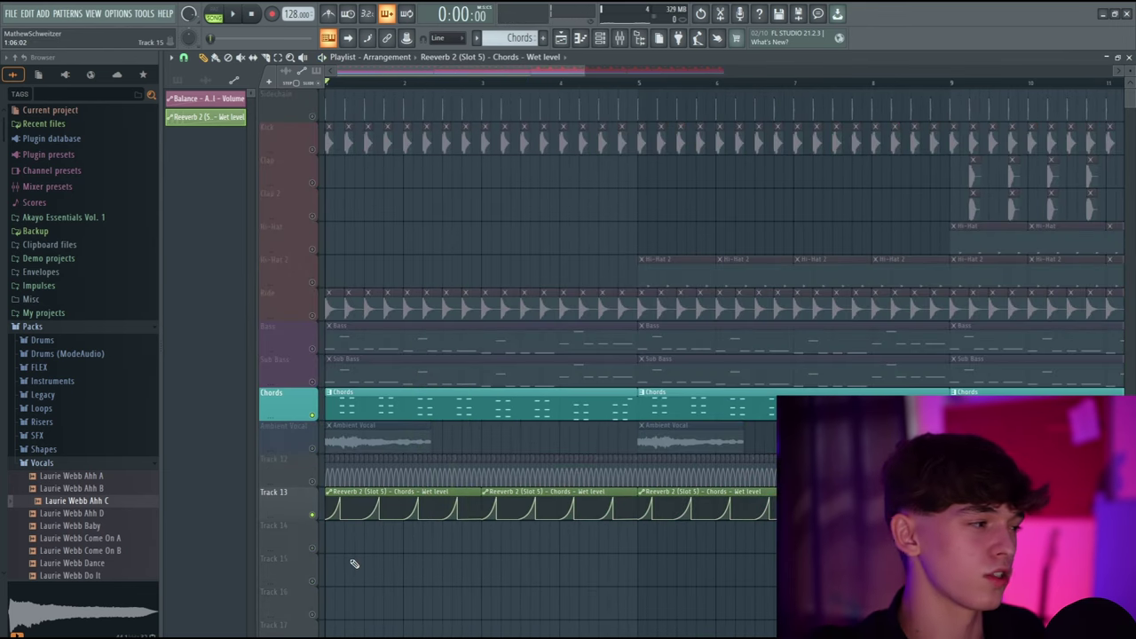
Step: Load Fruity Delay 3 into the Chords track's sixth effect slot, apply the "The delay" preset and play the chords
key(F9)
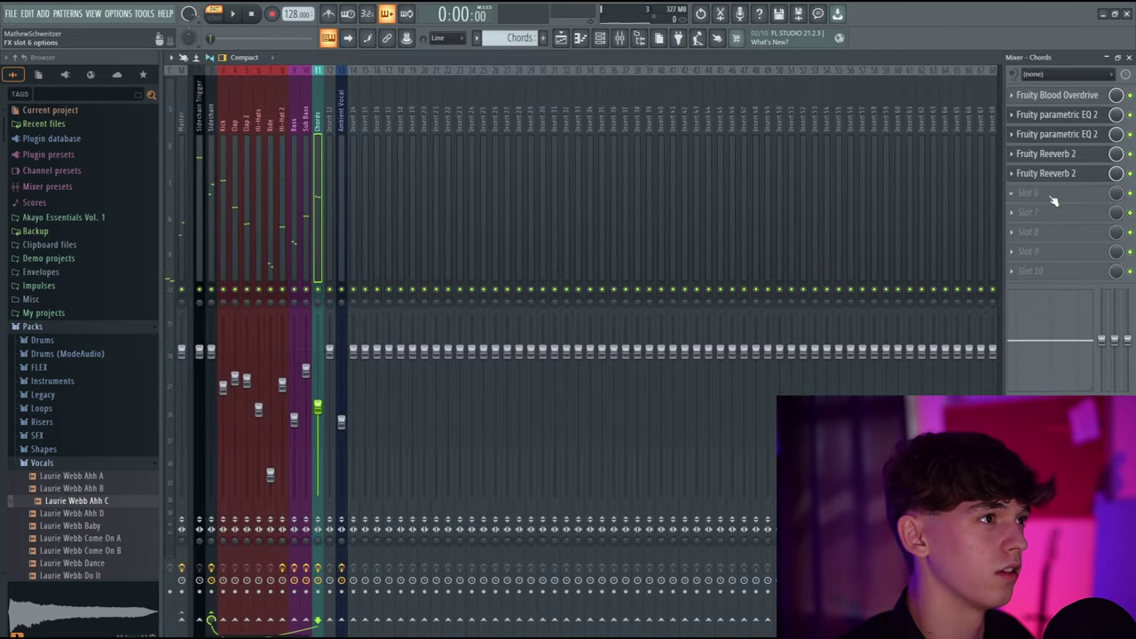
click(1064, 192)
click(798, 61)
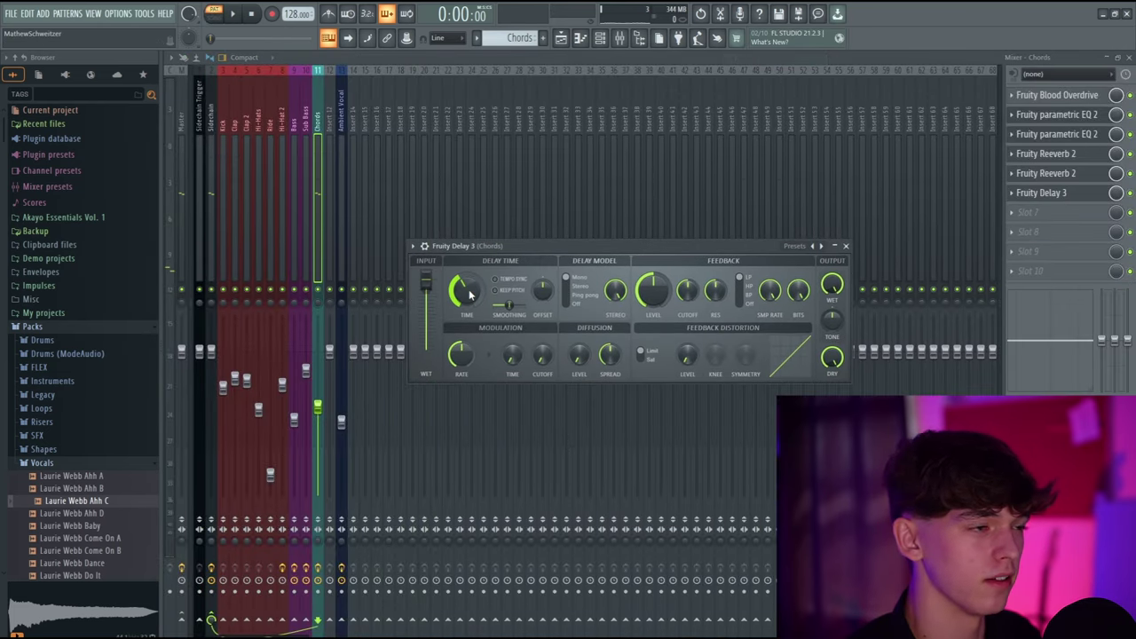
click(820, 246)
click(841, 363)
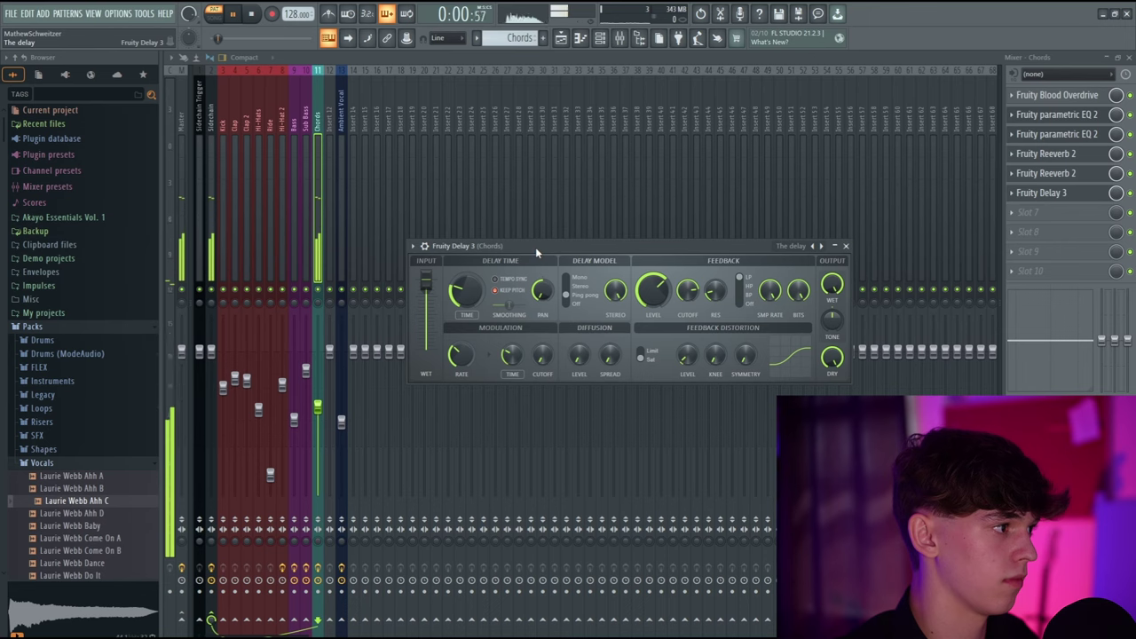
key(space)
drag(535, 250, 543, 270)
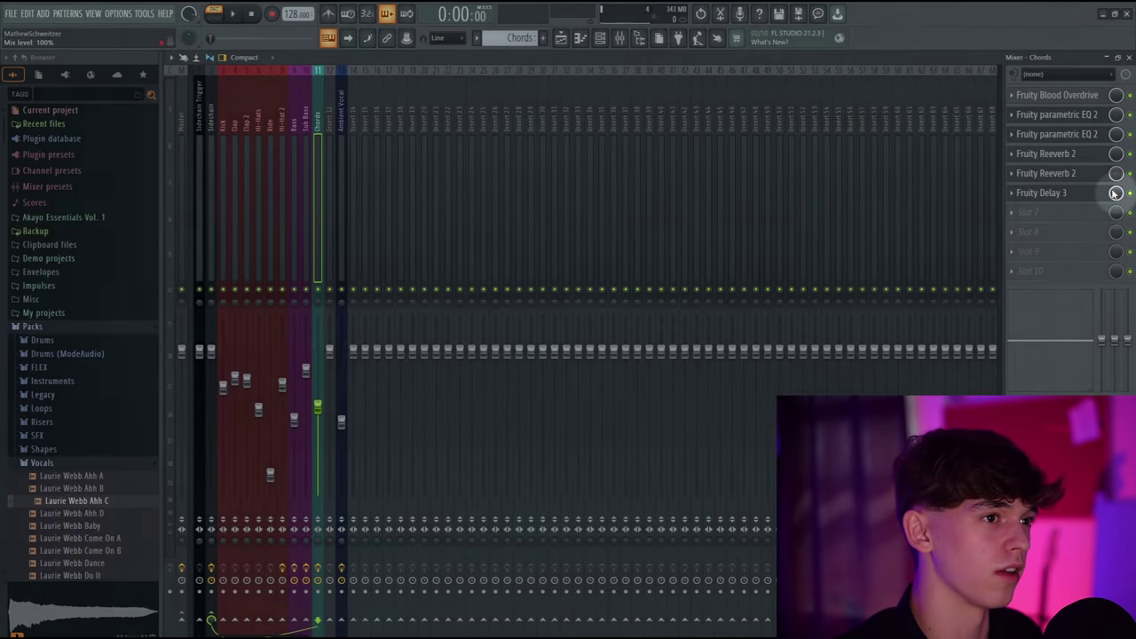
Step: Create an automation clip for the Chords delay's mix level and unmute the reverb automation on Track 13
right_click(1116, 192)
click(1082, 279)
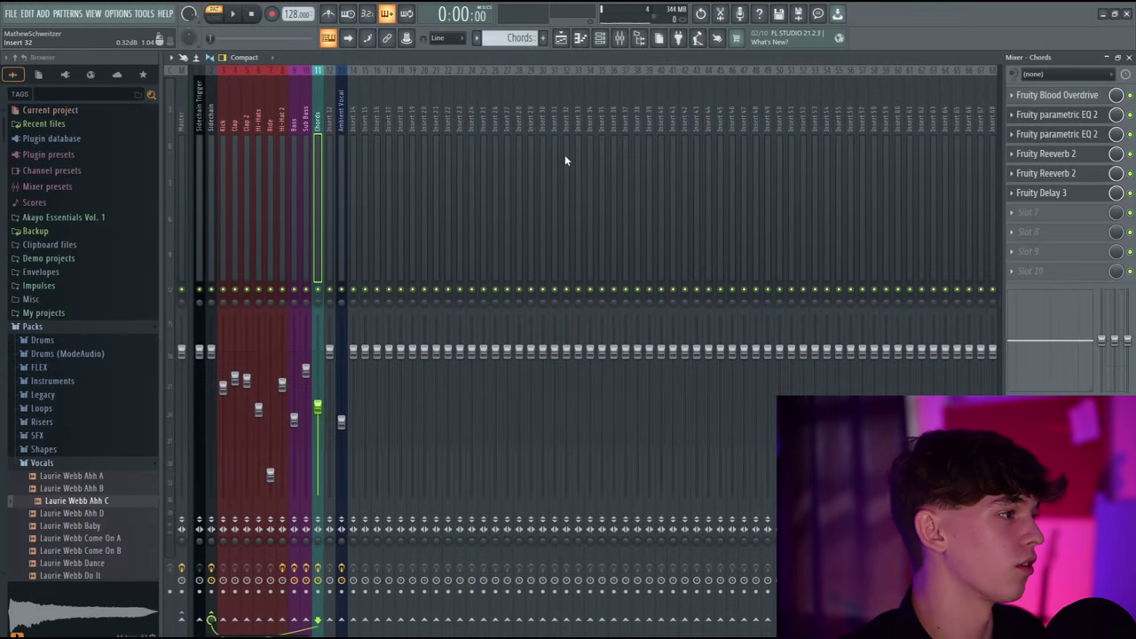
key(F5)
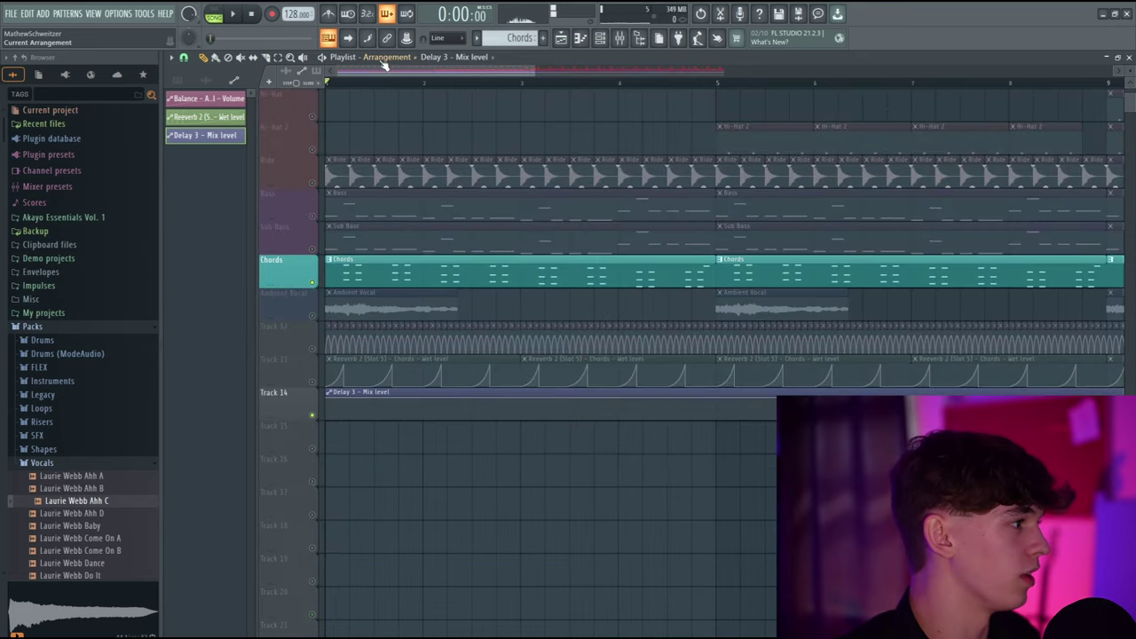
scroll(387, 71, up, 3)
click(312, 381)
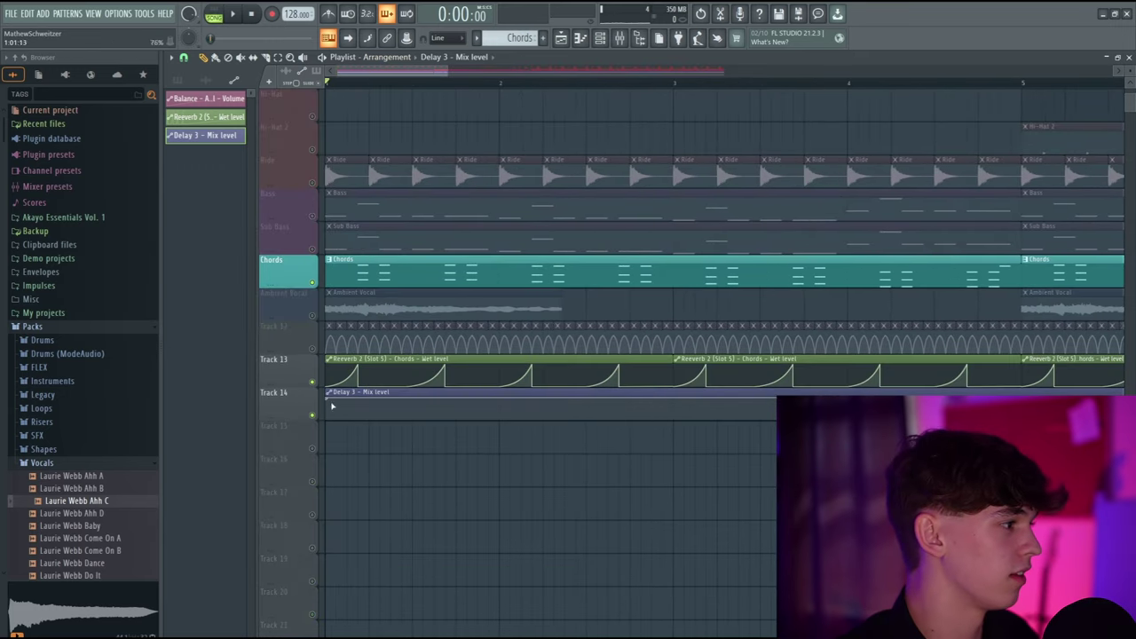
Step: Shape the Chords delay's mix level automation into half-bar rises and falls, and repeat the clip along Track 14 to bar 17
drag(332, 406, 317, 438)
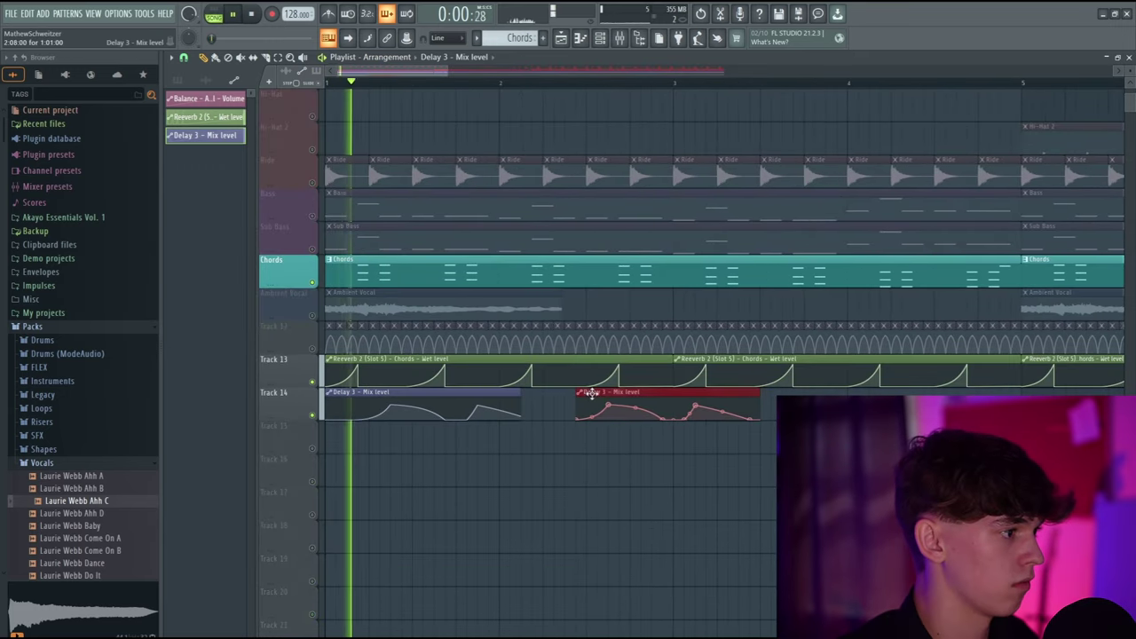
drag(591, 393, 545, 394)
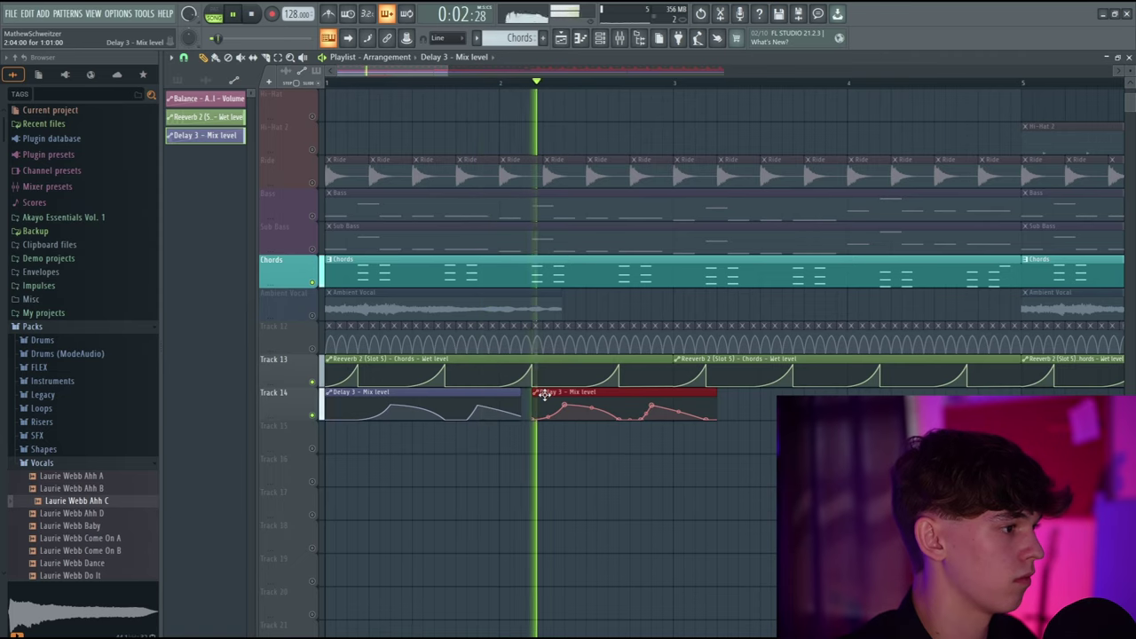
ctrl+click(614, 521)
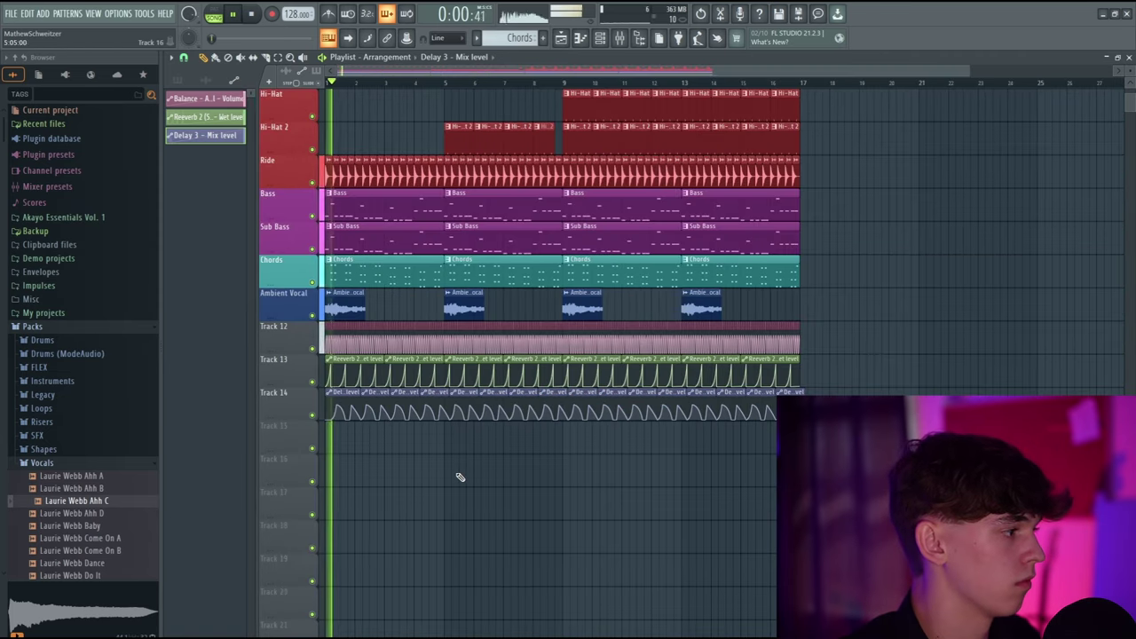
Step: Play the full arrangement with all tracks audible through to bar 17 and stop playback
scroll(679, 301, up, 3)
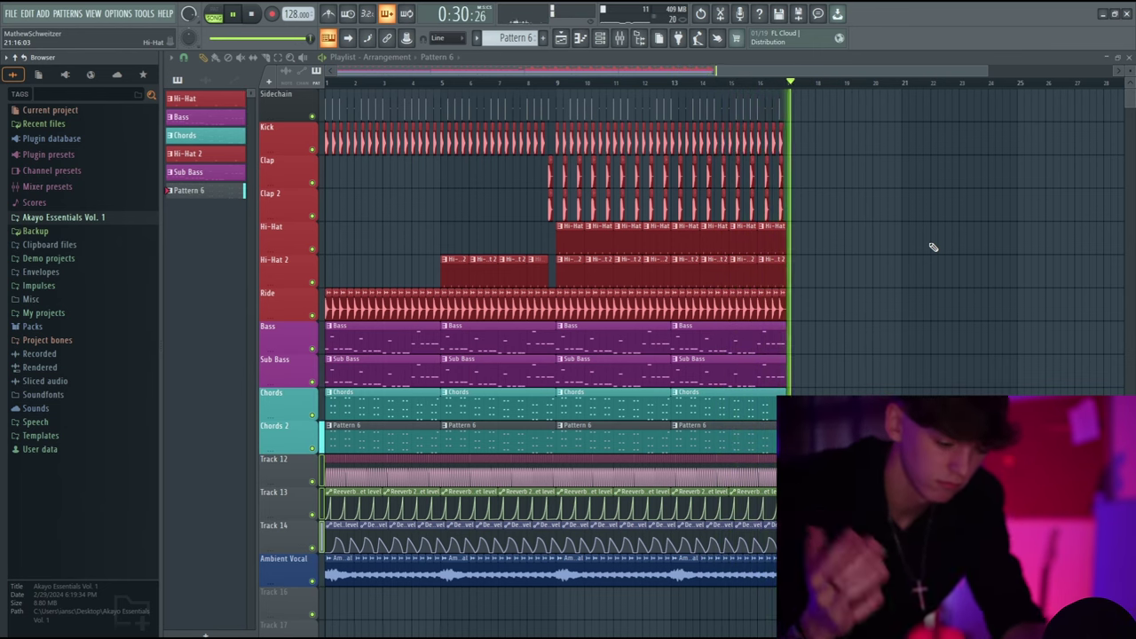
key(space)
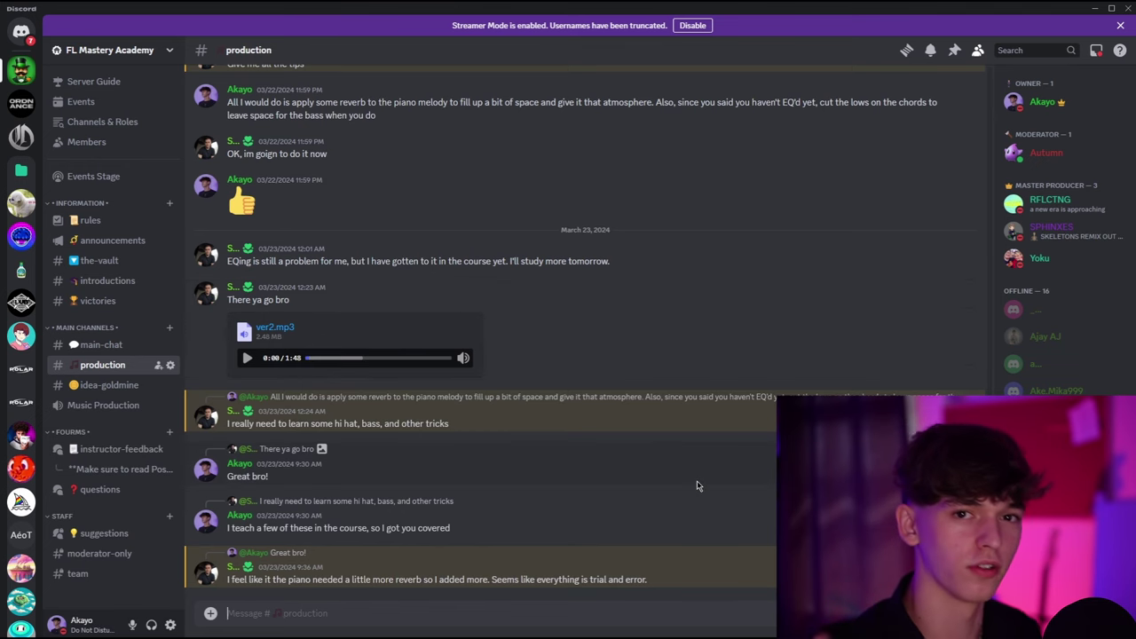
Step: In Discord, view the the-vault and main-chat channels of the FL Mastery Academy server
click(99, 259)
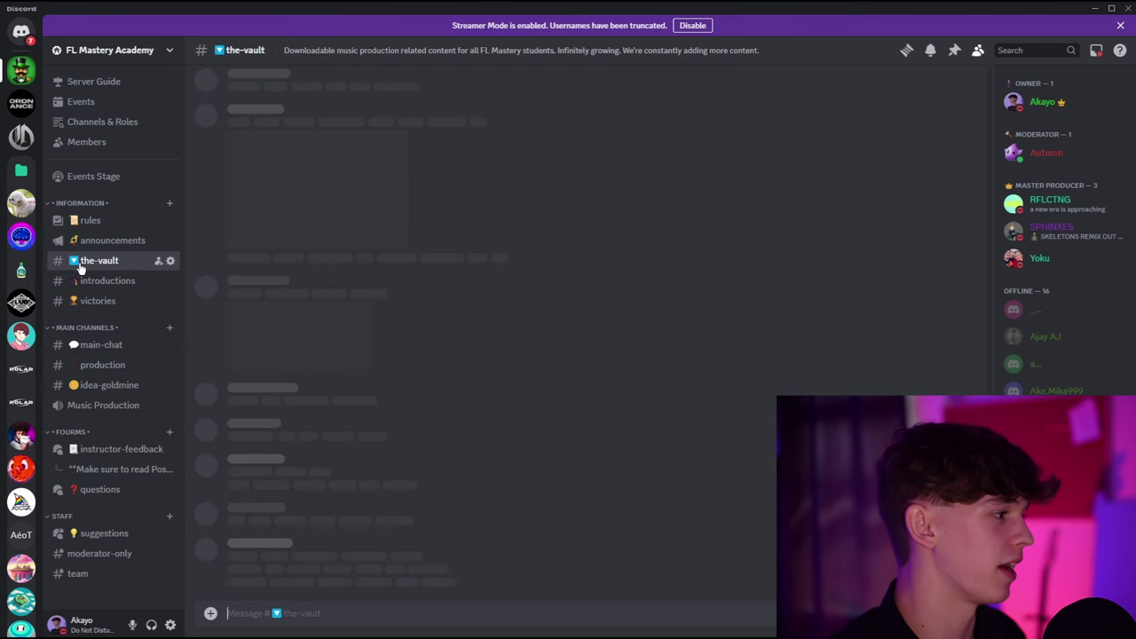
click(101, 344)
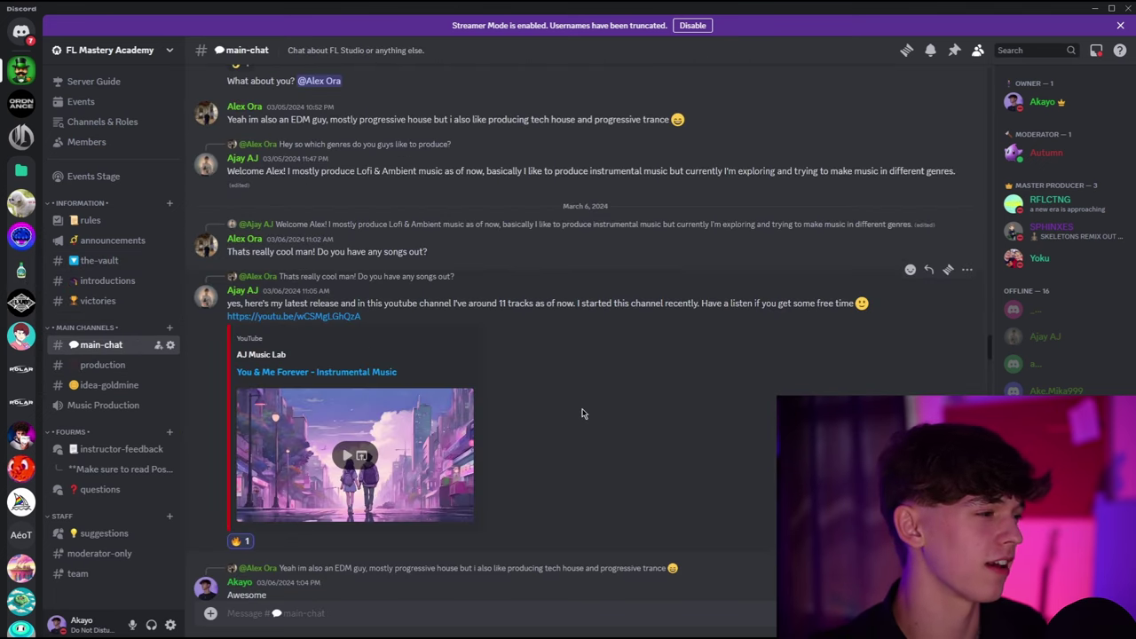